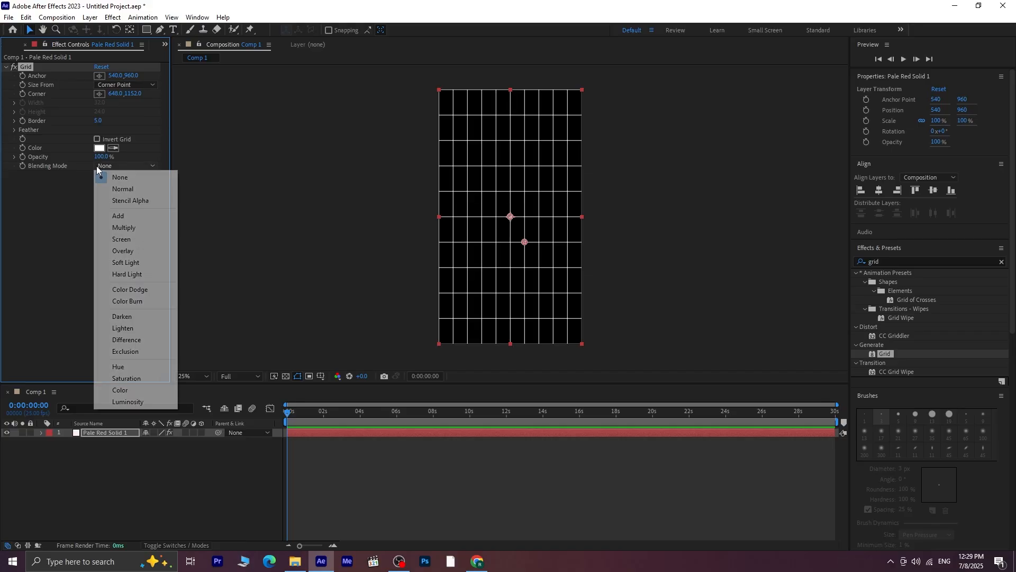
Set the Grid effect's blending mode to Multiply and its color to light grey E5E1E1
{"action": "left_click", "coordinate": [144, 230]}
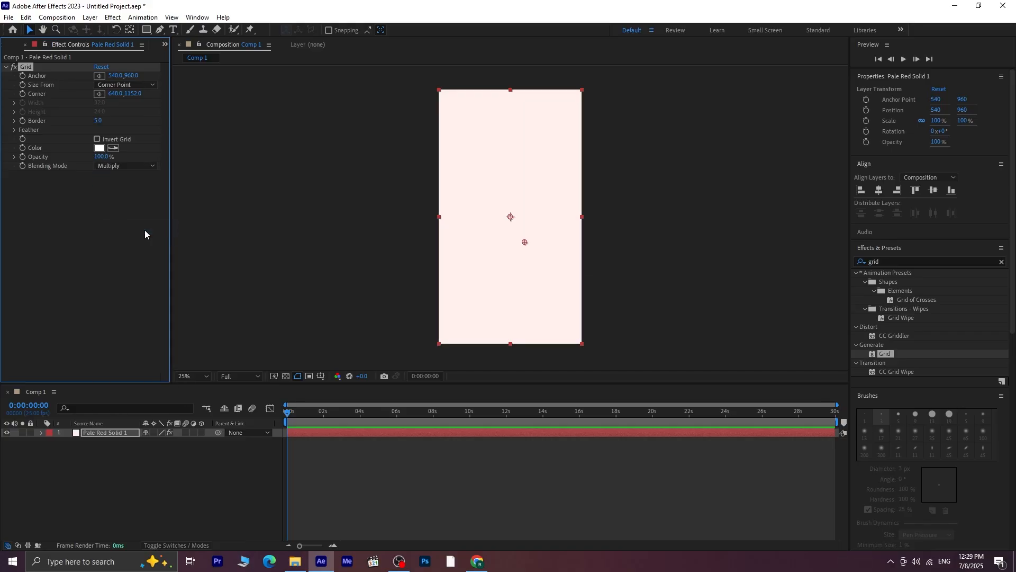
{"action": "left_click", "coordinate": [100, 148]}
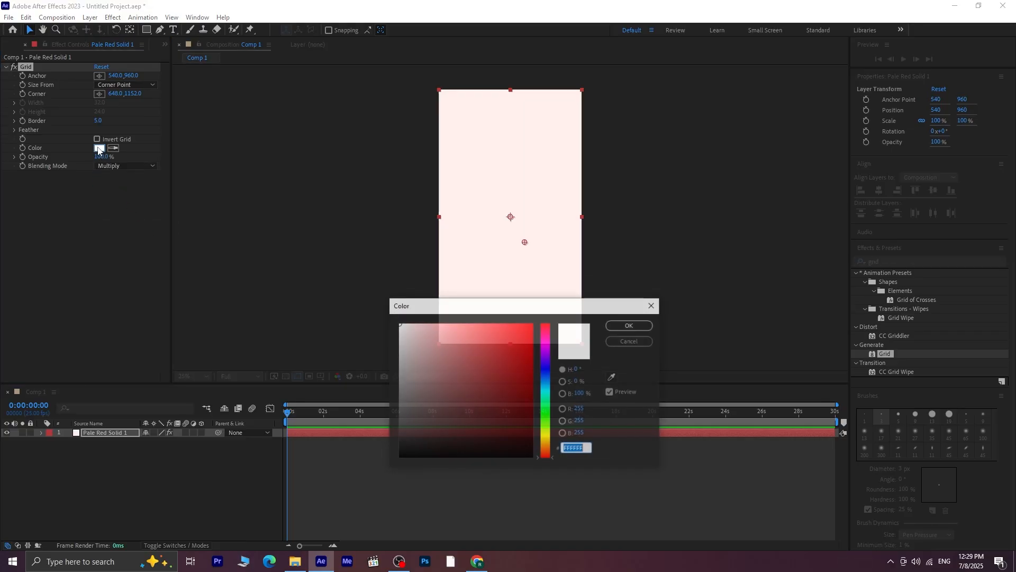
{"action": "left_click", "coordinate": [398, 346]}
{"action": "left_click", "coordinate": [401, 336]}
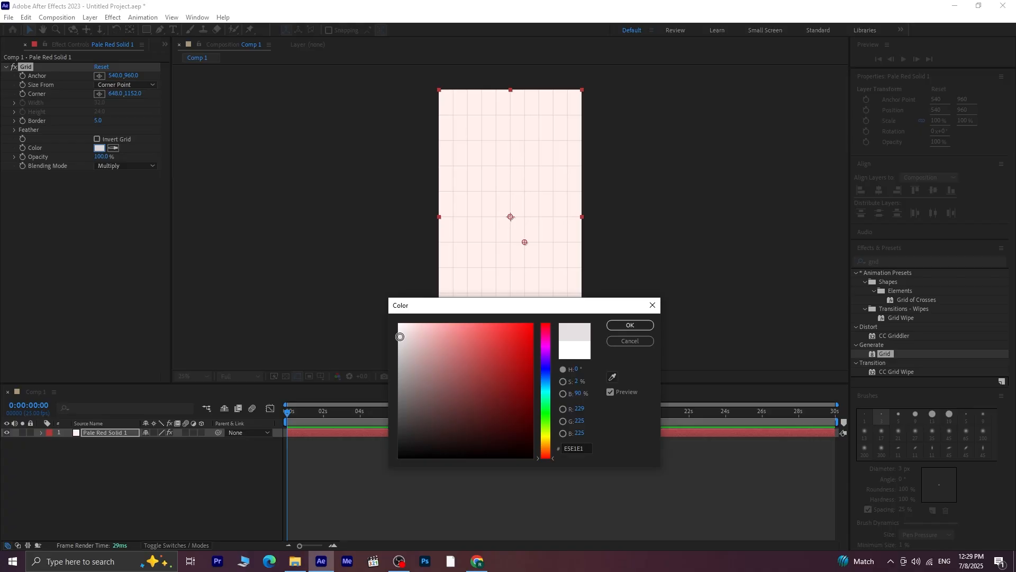
{"action": "left_click", "coordinate": [637, 325]}
Size the grid from the Width Slider and set its width to about 103
{"action": "left_click", "coordinate": [128, 85]}
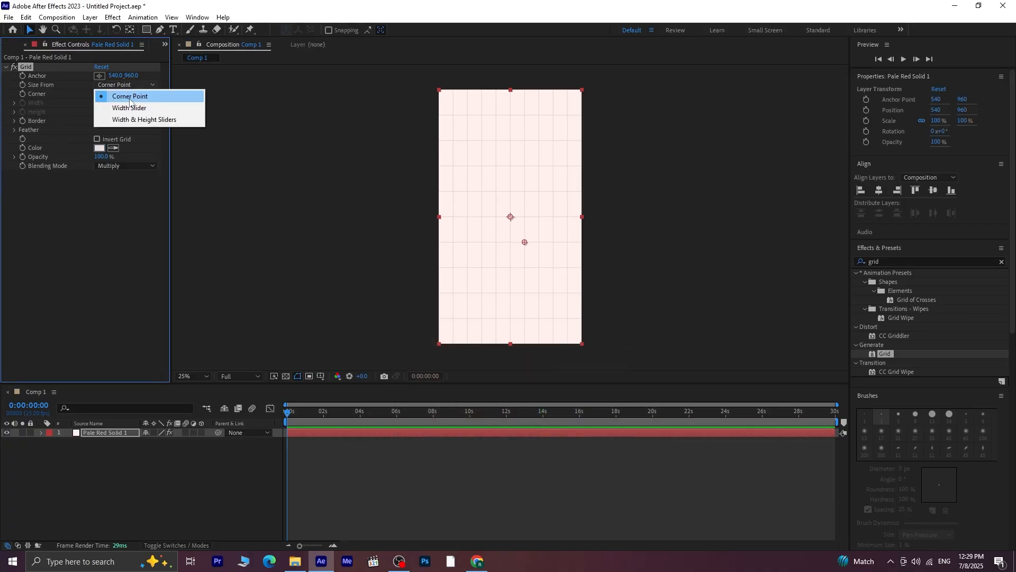
{"action": "left_click", "coordinate": [130, 108]}
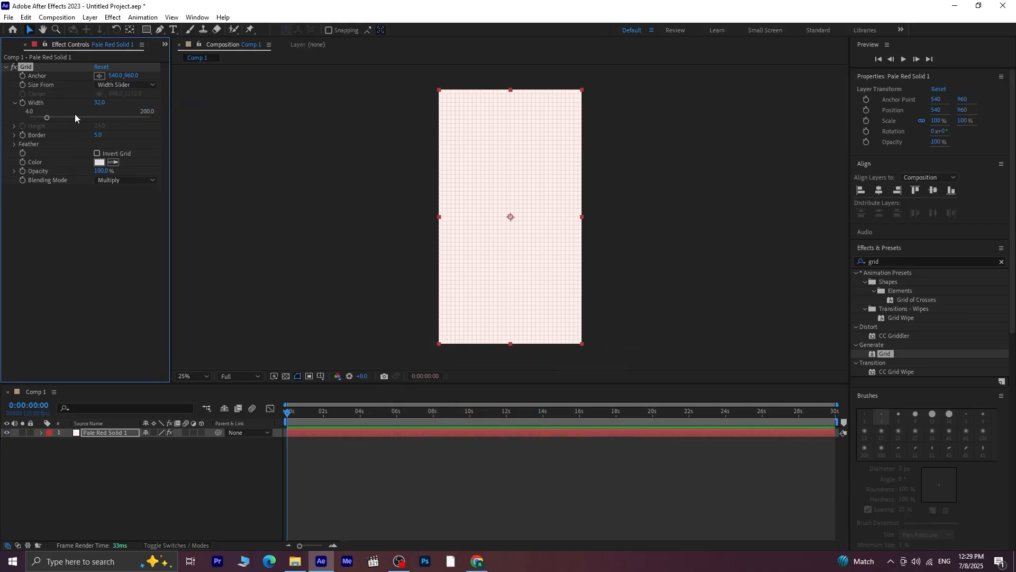
{"action": "left_click_drag", "start_coordinate": [75, 116], "coordinate": [91, 118]}
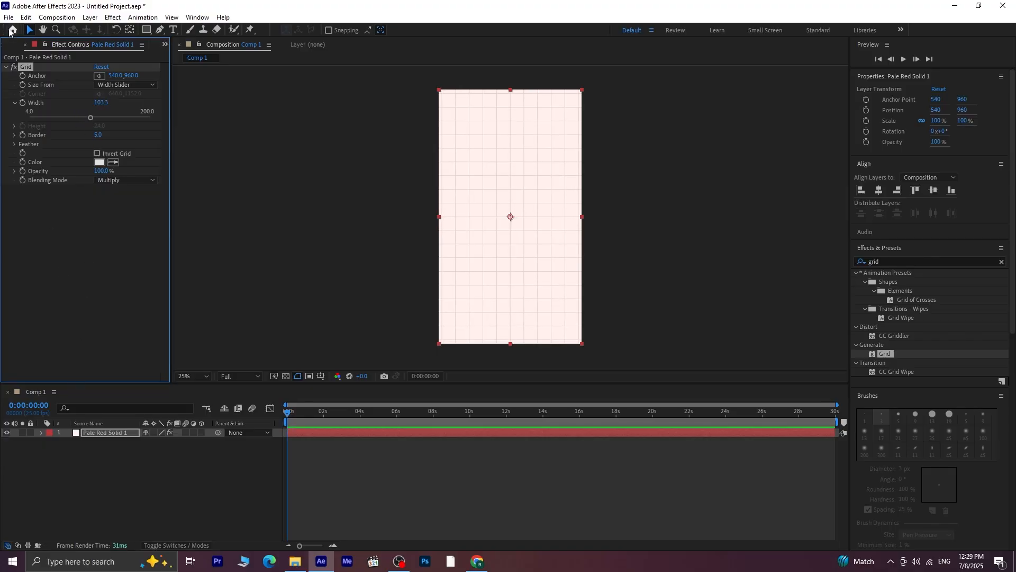
Import the Brain image from the Downloads folder 1 into the project
{"action": "left_click", "coordinate": [13, 45]}
{"action": "left_click", "coordinate": [144, 456]}
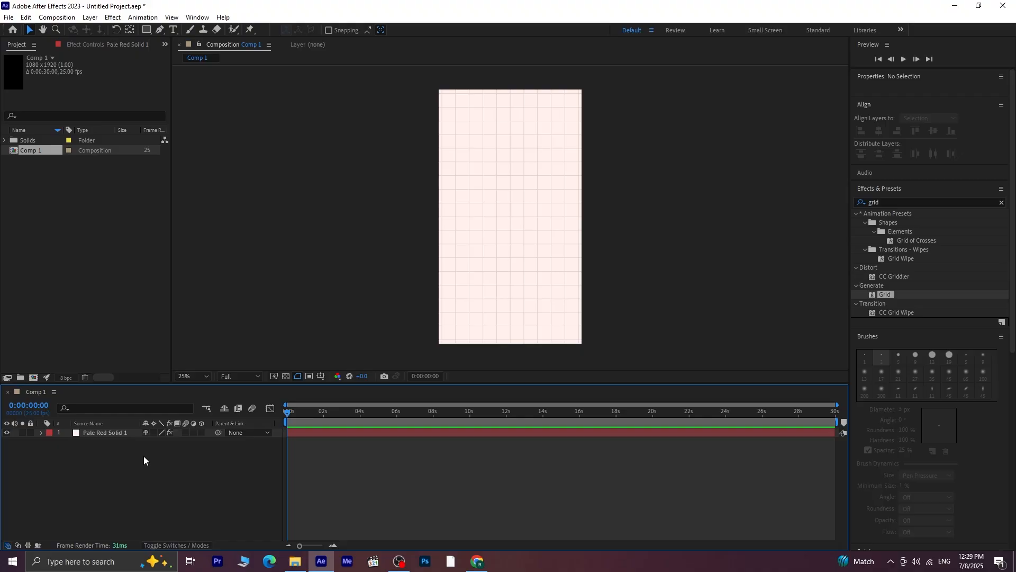
{"action": "right_click", "coordinate": [62, 249]}
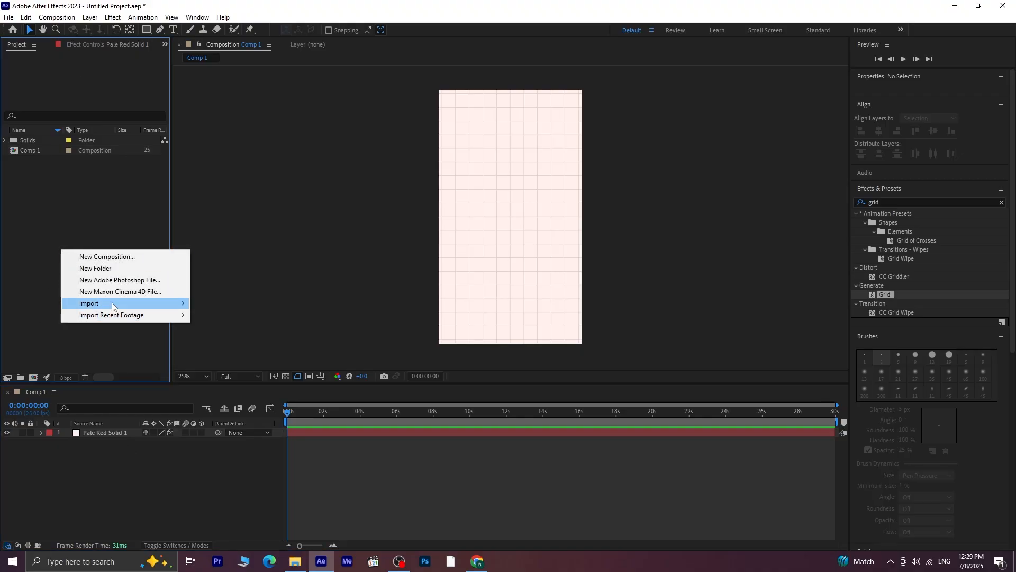
{"action": "mouse_move", "coordinate": [112, 303]}
{"action": "left_click", "coordinate": [213, 302]}
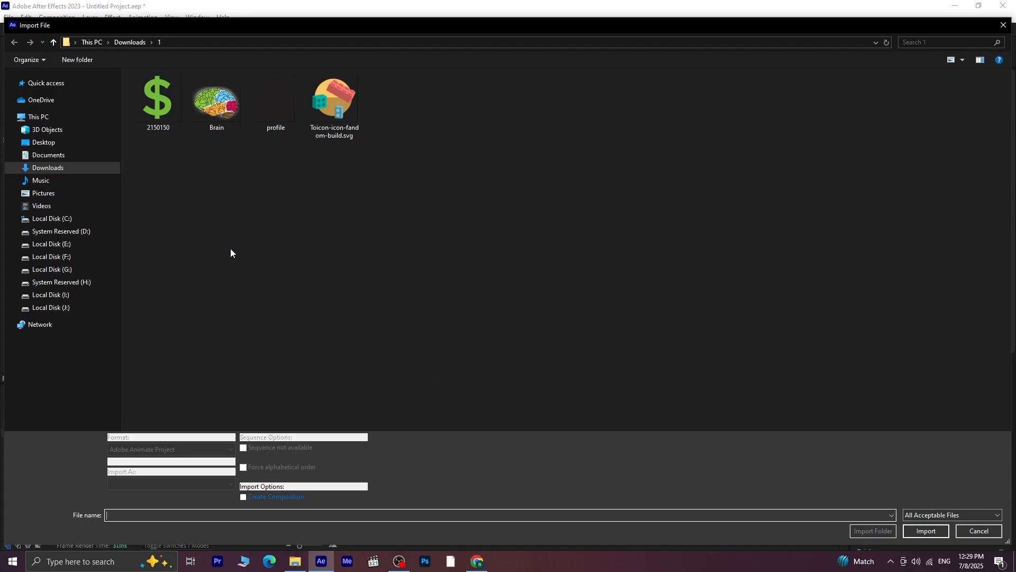
{"action": "left_click", "coordinate": [220, 106]}
{"action": "left_click", "coordinate": [926, 523]}
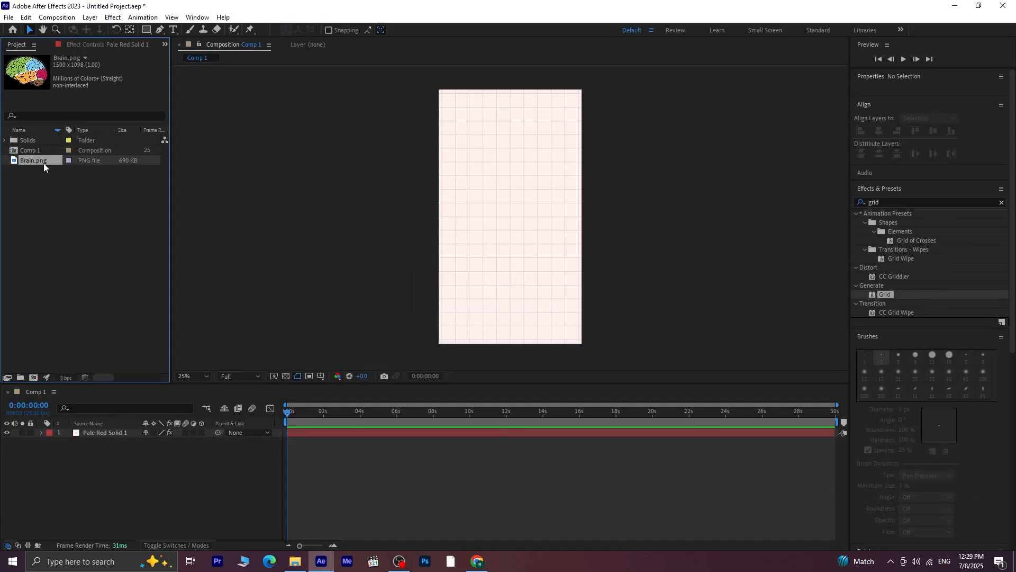
Place Brain.png above the pale red solid in Comp 1 and scale it to 38%
{"action": "left_click_drag", "start_coordinate": [43, 162], "coordinate": [112, 431]}
{"action": "key", "text": "s"}
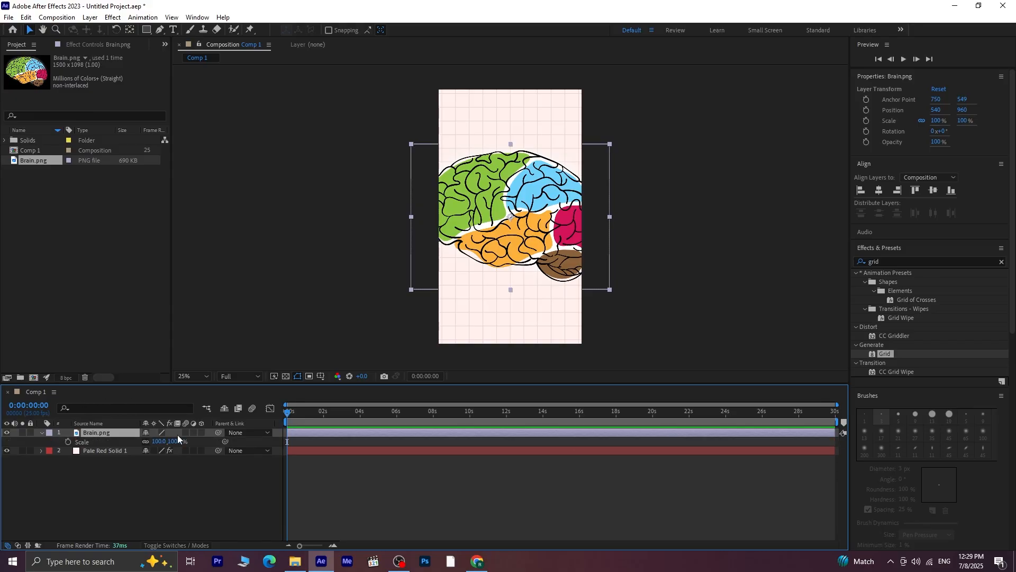
{"action": "left_click_drag", "start_coordinate": [170, 441], "coordinate": [151, 449]}
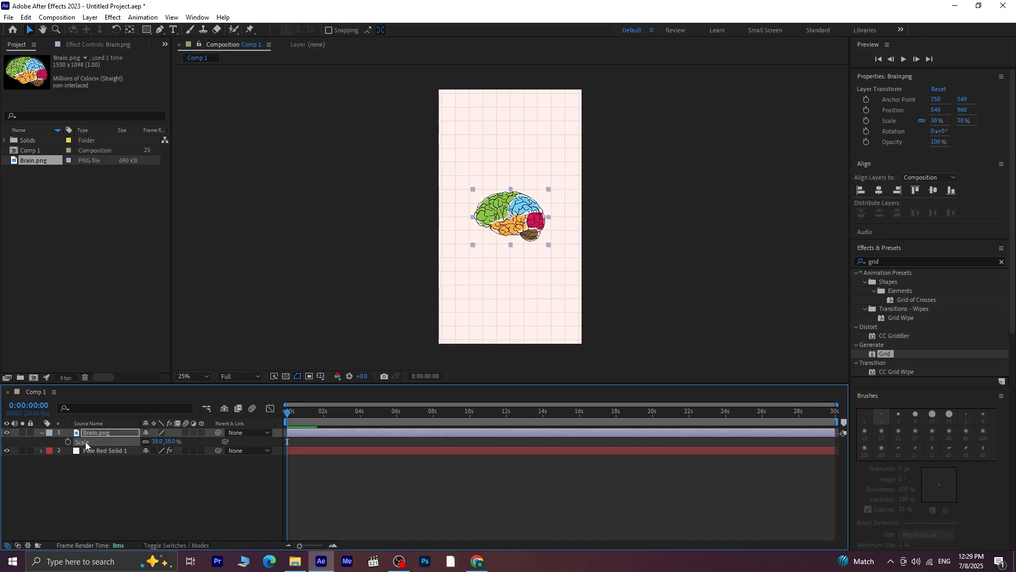
Find the Wiggle - position preset, apply it to the Brain.png layer and preview the motion
{"action": "left_click", "coordinate": [997, 260]}
{"action": "left_click", "coordinate": [965, 262]}
{"action": "type", "text": "wiggle"}
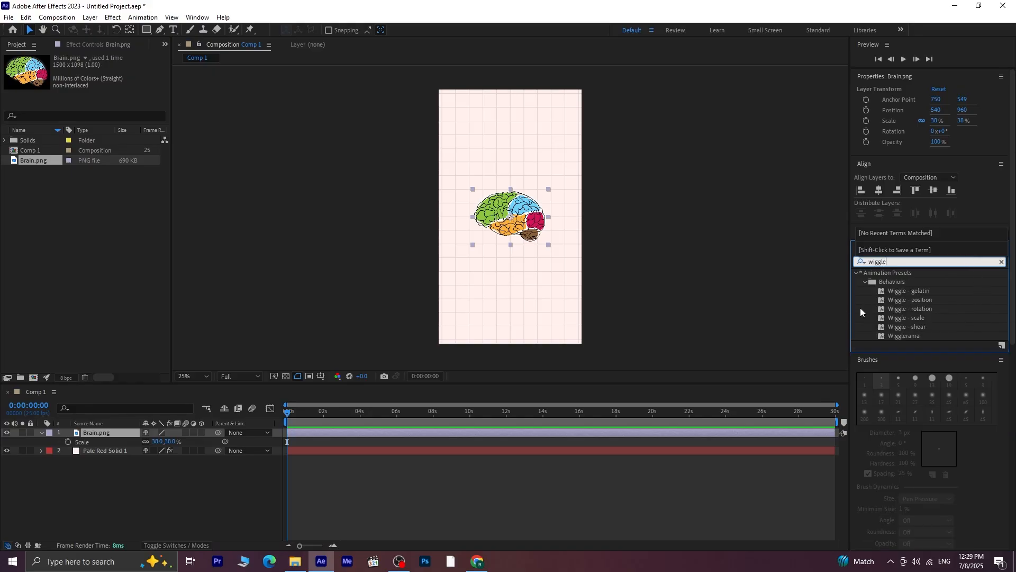
{"action": "double_click", "coordinate": [930, 300]}
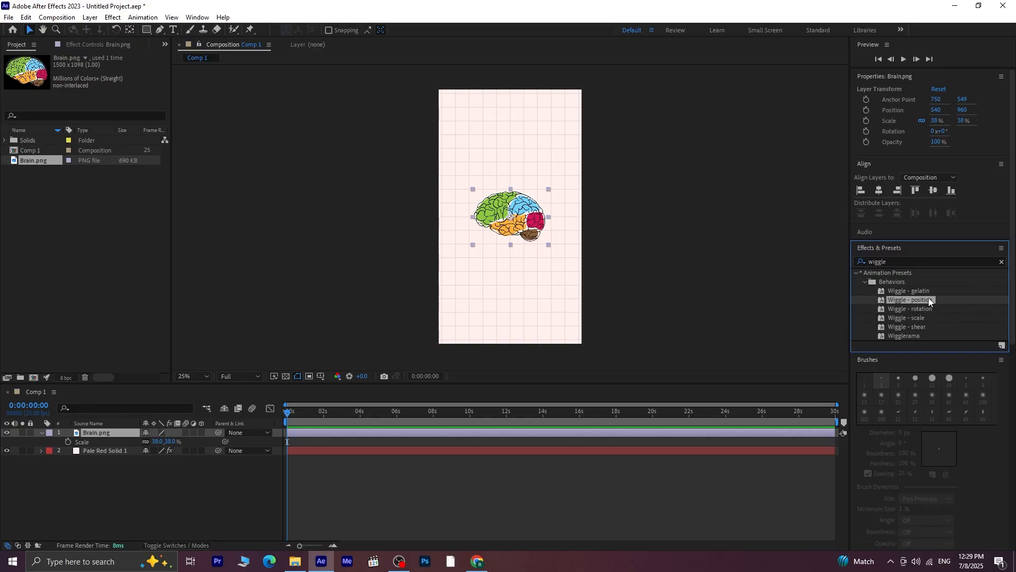
{"action": "key", "text": "period"}
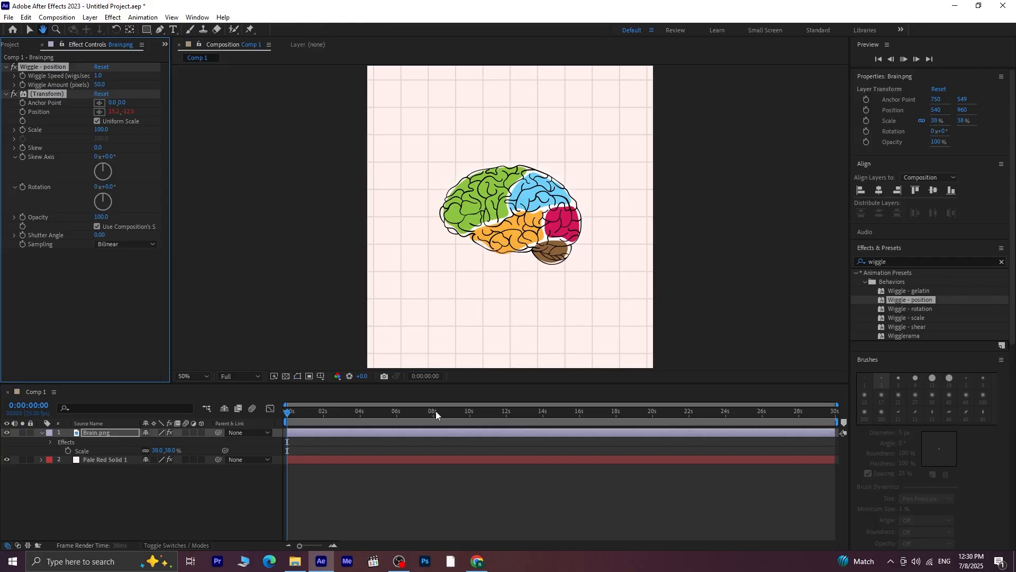
{"action": "key", "text": "space"}
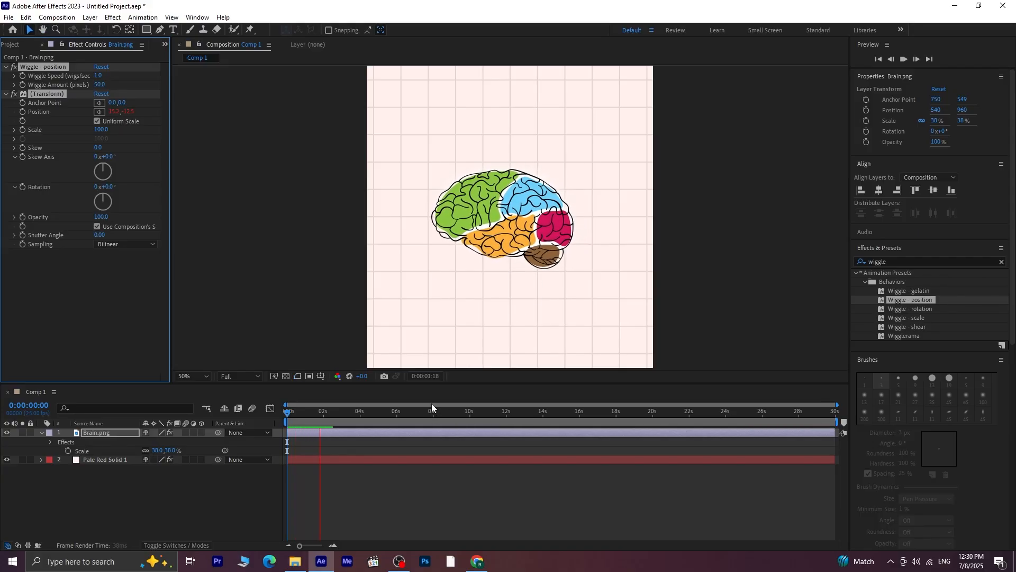
{"action": "key", "text": "space"}
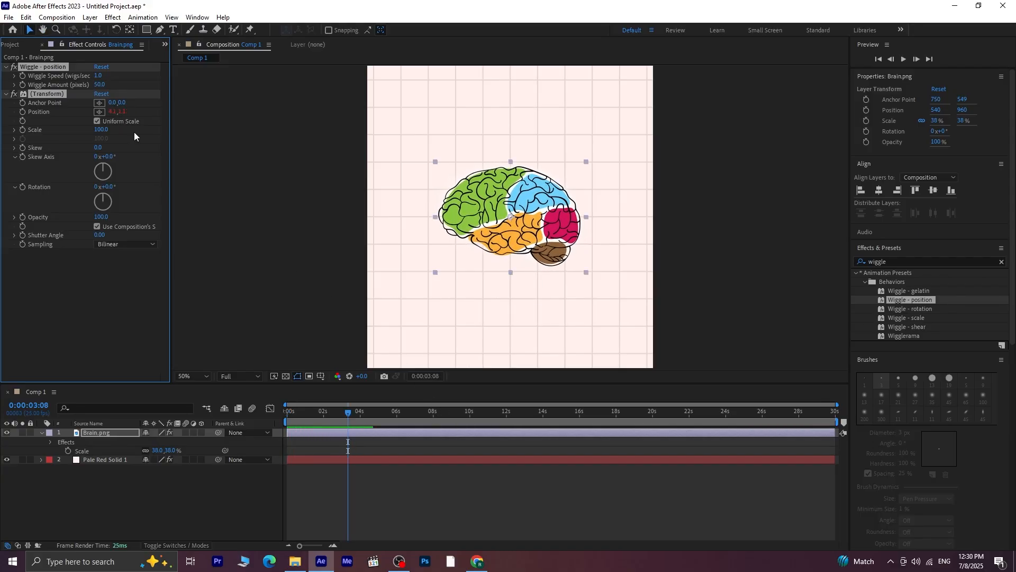
Try a wiggle amount of 21 pixels on the brain layer and preview it from the first frame
{"action": "left_click_drag", "start_coordinate": [101, 86], "coordinate": [87, 91]}
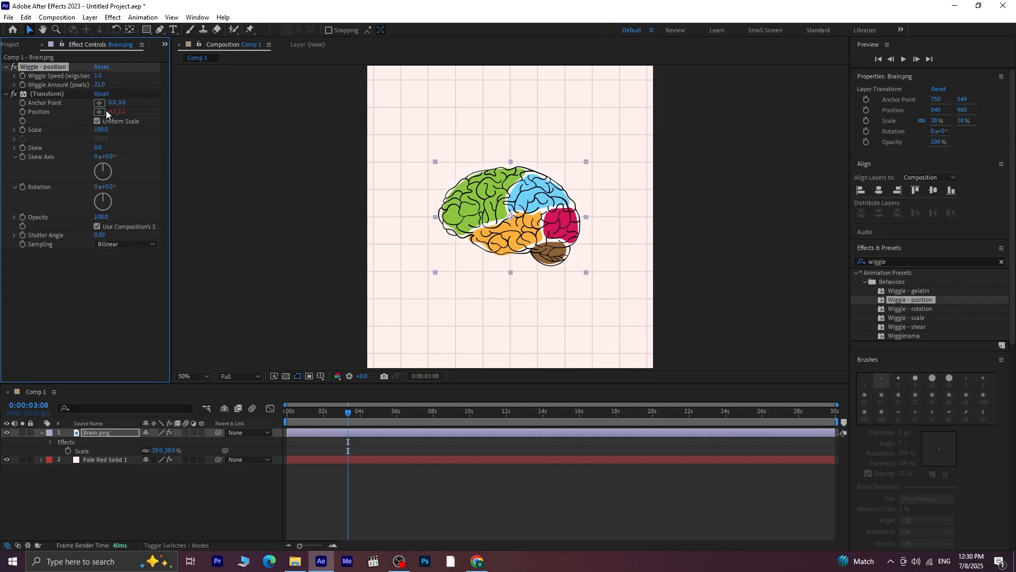
{"action": "left_click_drag", "start_coordinate": [341, 412], "coordinate": [285, 477]}
{"action": "key", "text": "space"}
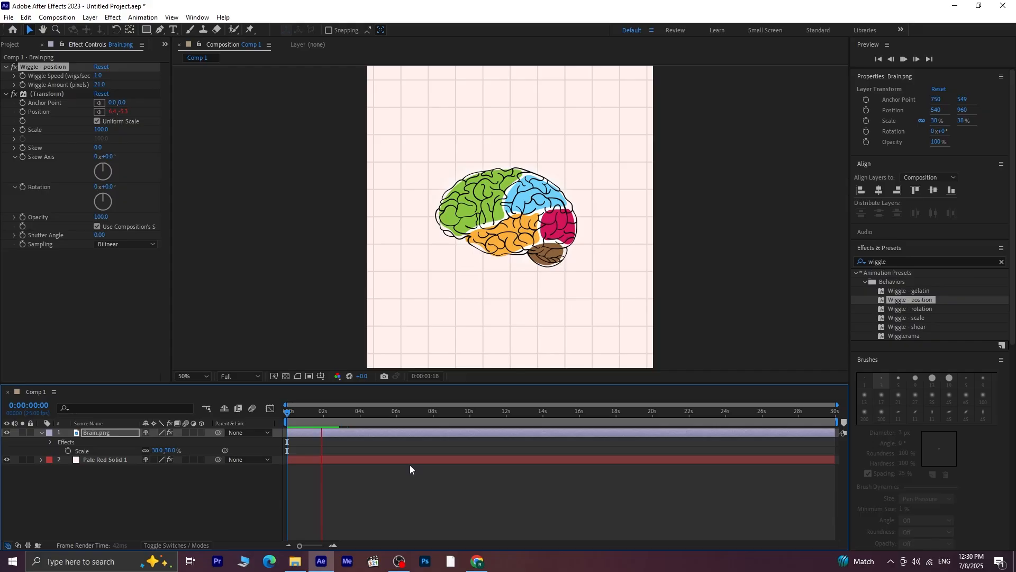
{"action": "key", "text": "space"}
Set the brain layer's wiggle amount to 15 pixels and preview it from the first frame
{"action": "left_click", "coordinate": [100, 85]}
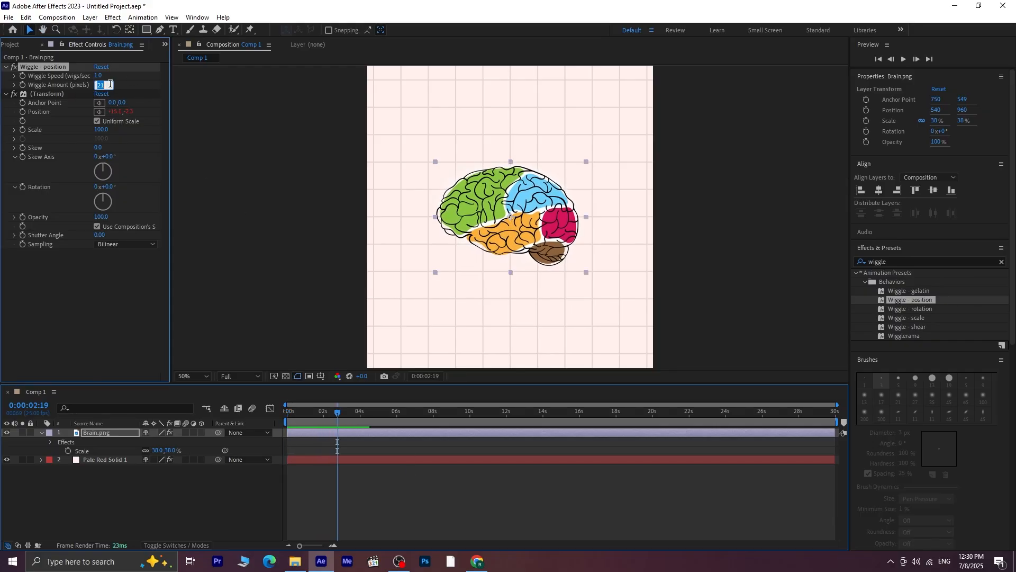
{"action": "type", "text": "15"}
{"action": "key", "text": "Return"}
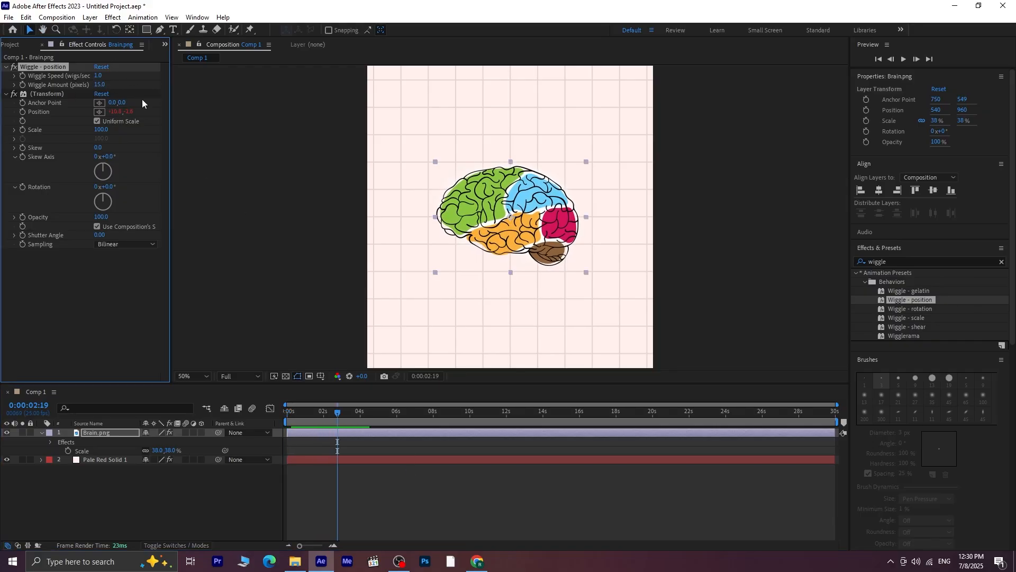
{"action": "left_click_drag", "start_coordinate": [338, 412], "coordinate": [284, 424]}
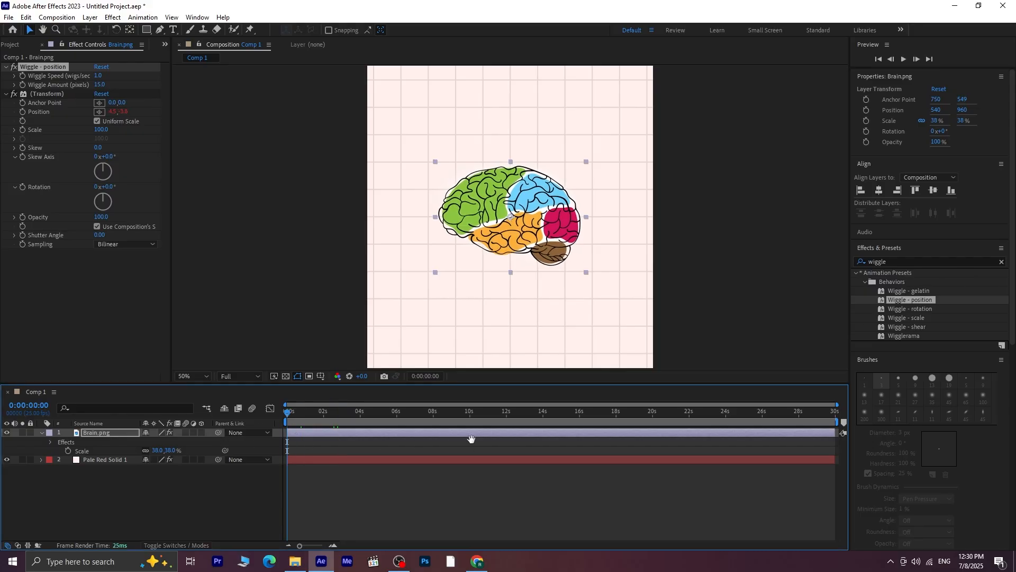
{"action": "key", "text": "space"}
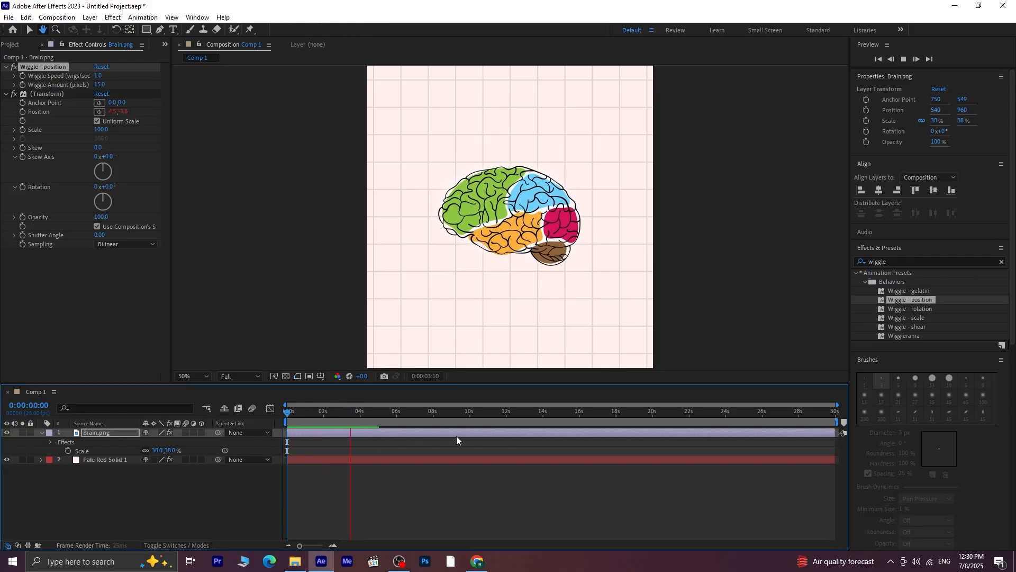
{"action": "key", "text": "space"}
Start scale and opacity keyframes on the Brain.png layer at the first frame
{"action": "key", "text": "shift+slash"}
{"action": "left_click_drag", "start_coordinate": [353, 412], "coordinate": [151, 421]}
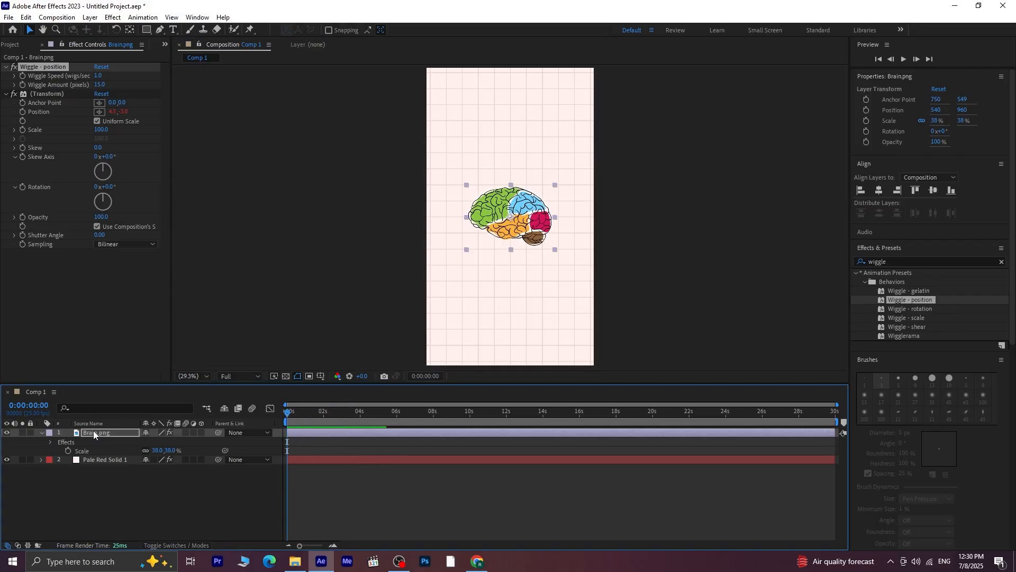
{"action": "key", "text": "s"}
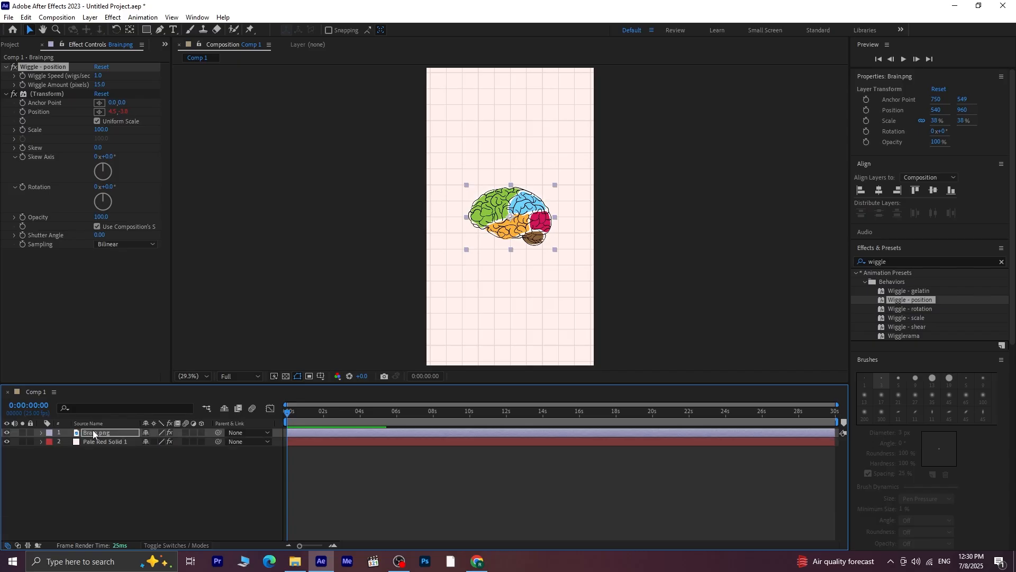
{"action": "key", "text": "s"}
{"action": "key", "text": "shift+t"}
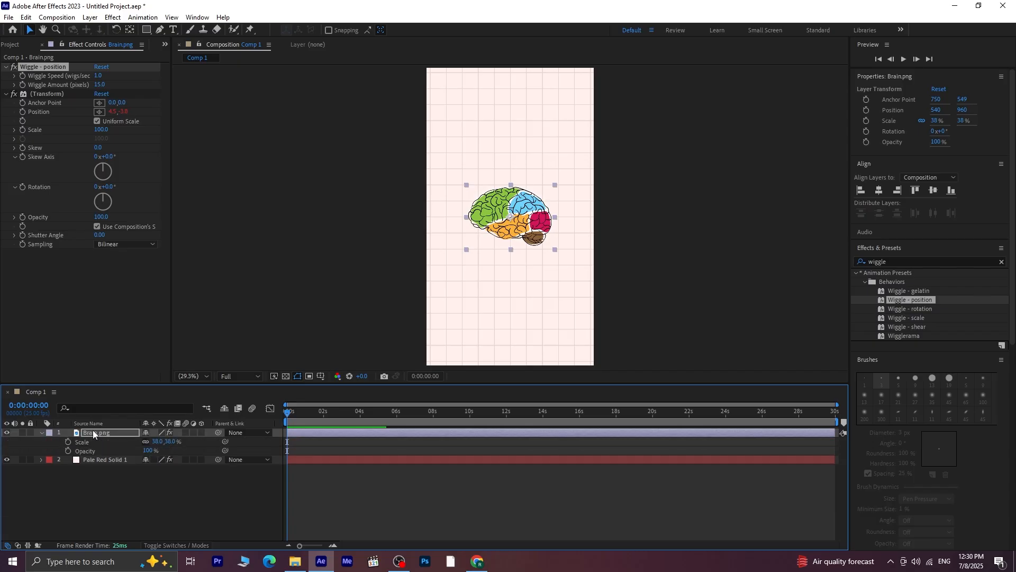
{"action": "left_click", "coordinate": [68, 442]}
{"action": "left_click", "coordinate": [68, 451]}
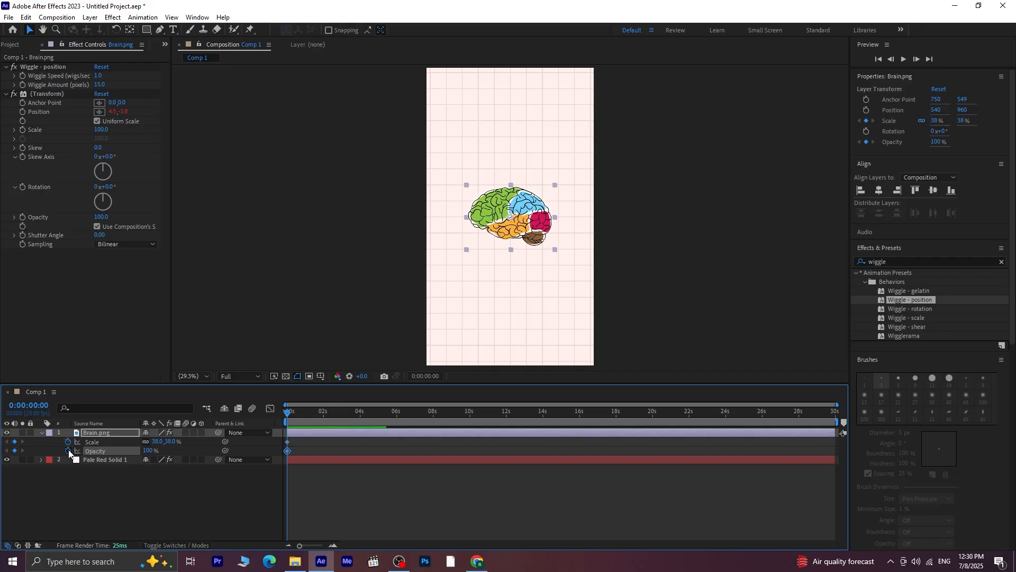
Add scale and opacity keyframes to the brain layer at 0:00:00:10, keeping the current values
{"action": "key", "text": "shift+Page_Down"}
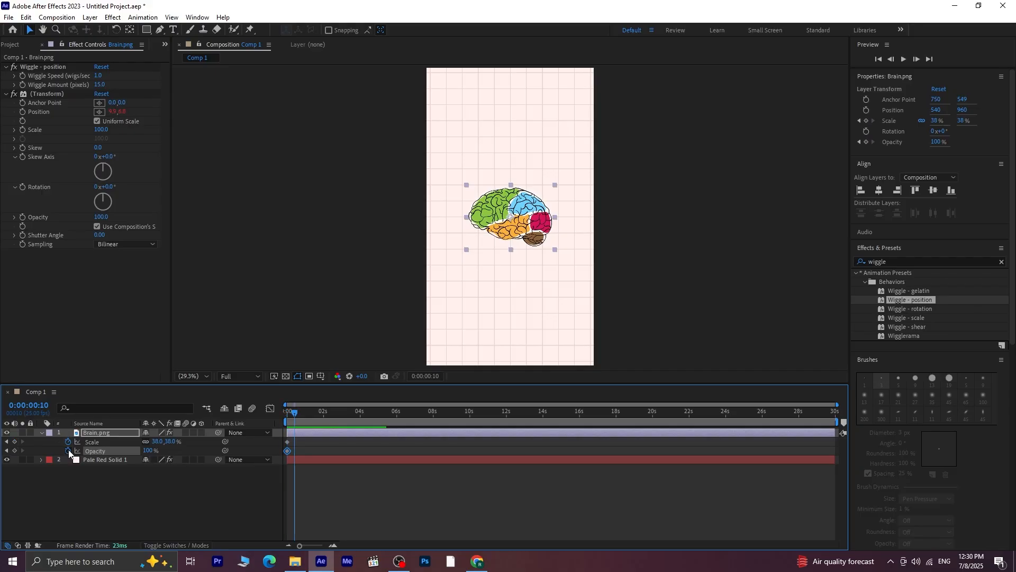
{"action": "left_click", "coordinate": [14, 441]}
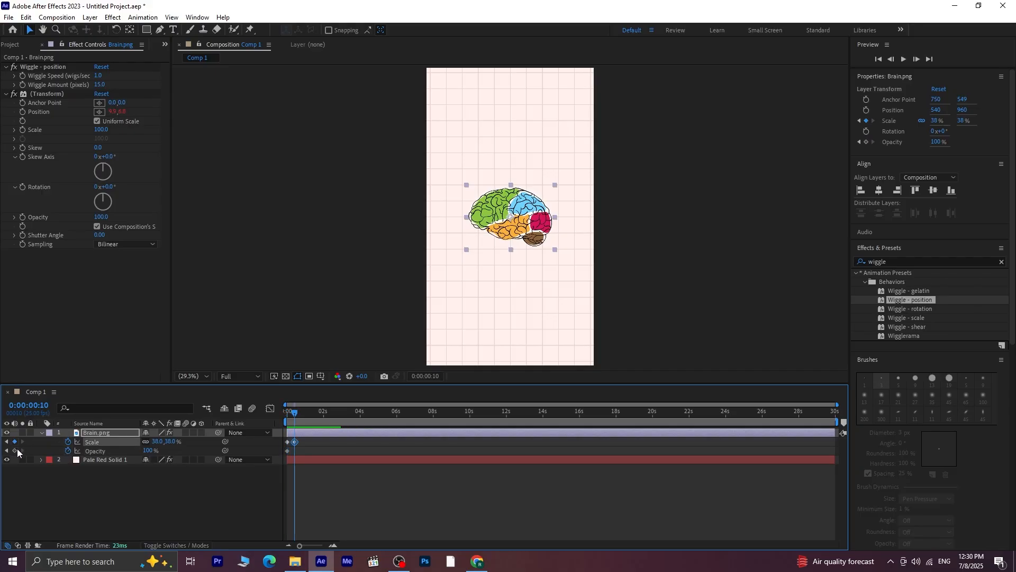
{"action": "left_click", "coordinate": [14, 450]}
Set the brain's scale and opacity to 0% at the first keyframes and preview the pop-in
{"action": "left_click", "coordinate": [7, 442]}
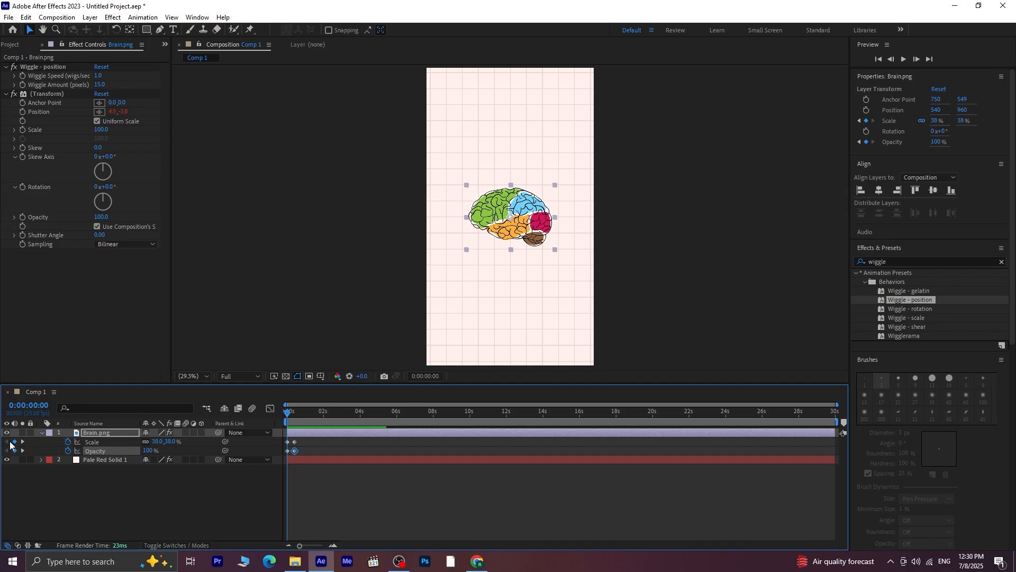
{"action": "left_click", "coordinate": [175, 442]}
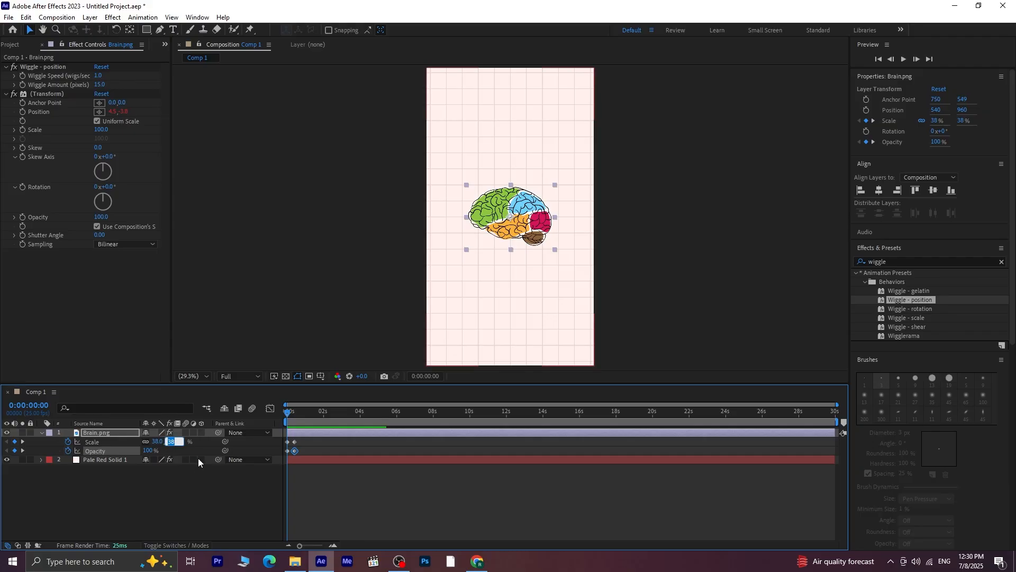
{"action": "type", "text": "0"}
{"action": "key", "text": "Return"}
{"action": "left_click_drag", "start_coordinate": [148, 451], "coordinate": [16, 450]}
{"action": "key", "text": "space"}
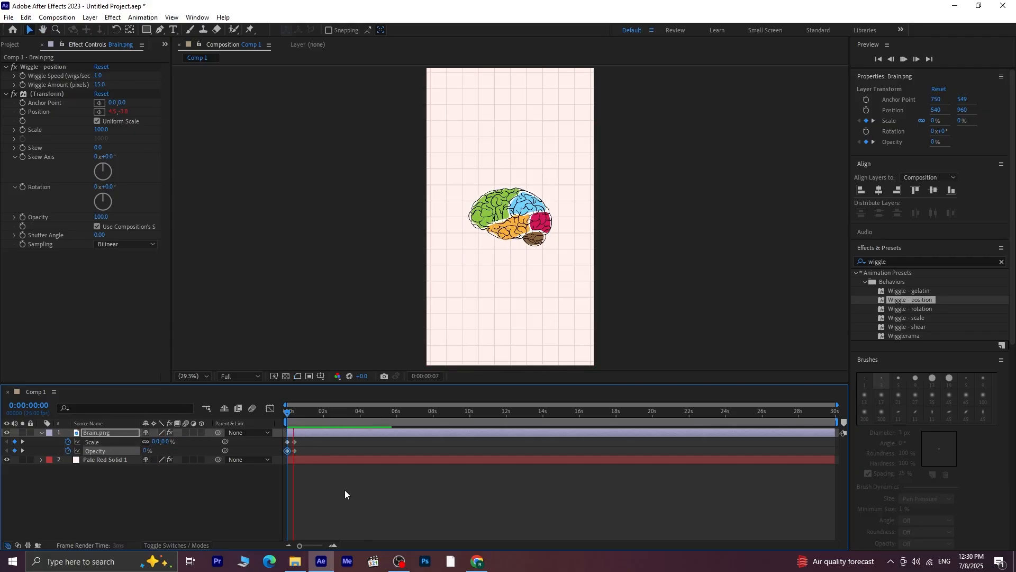
{"action": "key", "text": "space"}
Apply Easy Ease to all scale and opacity keyframes of the brain layer
{"action": "left_click_drag", "start_coordinate": [298, 411], "coordinate": [206, 426]}
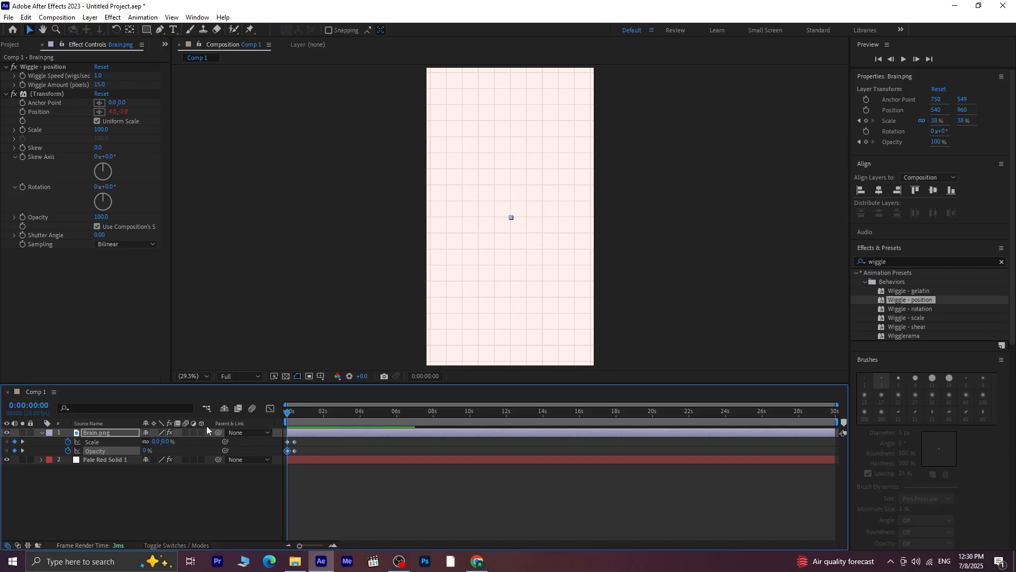
{"action": "key", "text": "equal"}
{"action": "key", "text": "equal"}
{"action": "key", "text": "equal"}
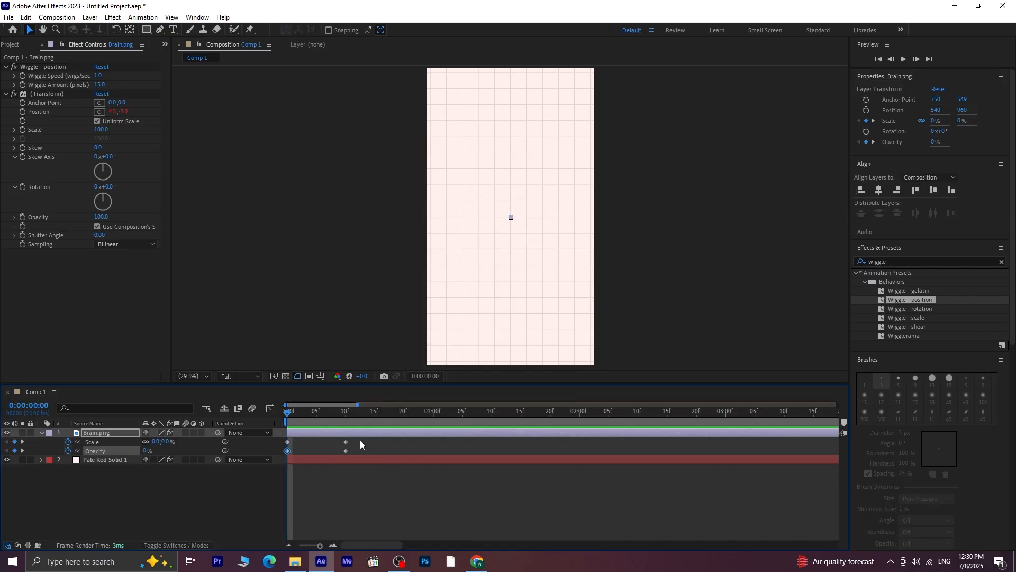
{"action": "left_click_drag", "start_coordinate": [360, 440], "coordinate": [272, 458]}
{"action": "key", "text": "F9"}
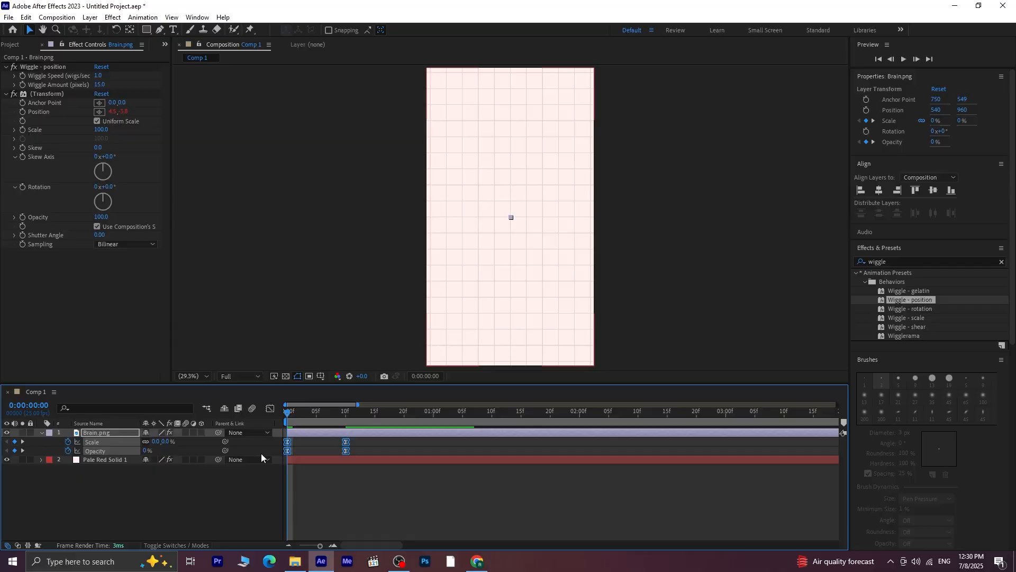
Reshape the speed curves of the brain's scale and opacity keyframes to peak just before 0:00:00:10, and preview the pop-in
{"action": "left_click", "coordinate": [271, 409]}
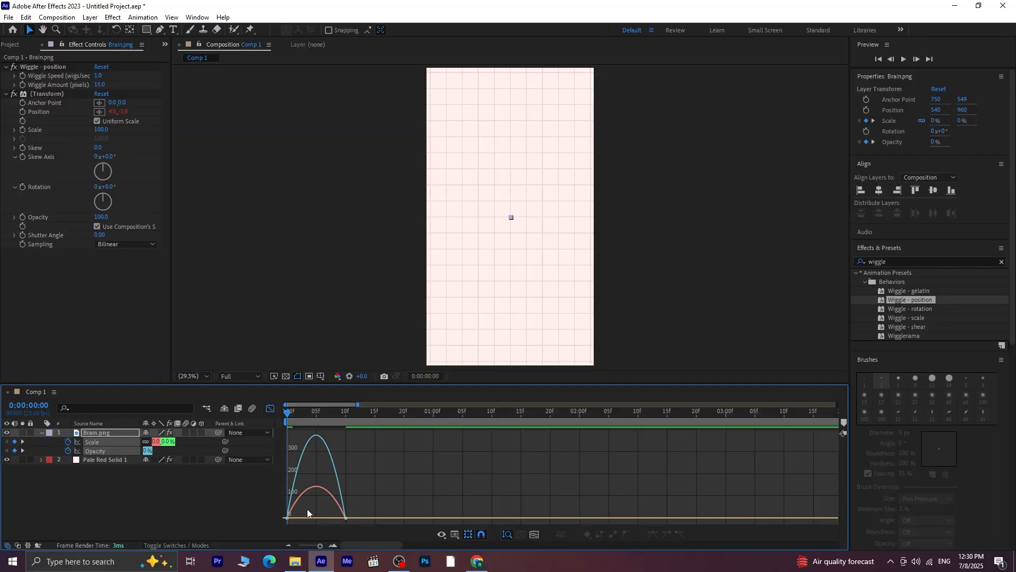
{"action": "left_click", "coordinate": [297, 516]}
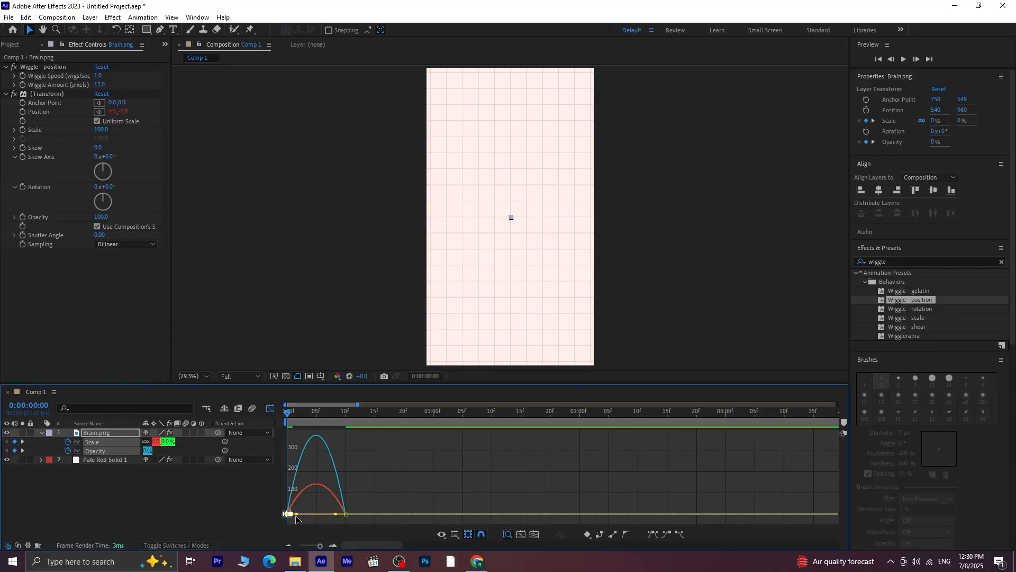
{"action": "left_click_drag", "start_coordinate": [297, 516], "coordinate": [317, 515]}
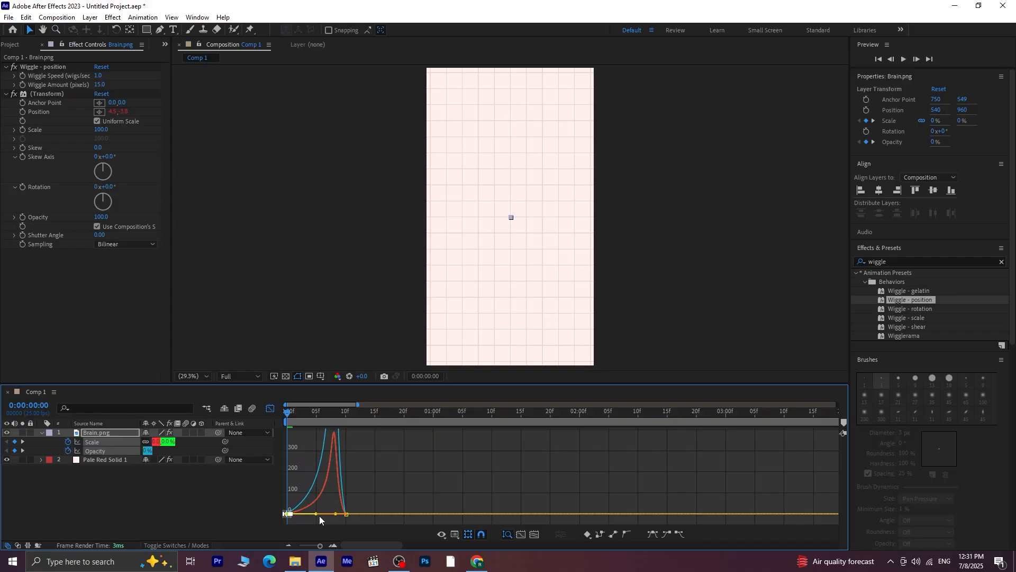
{"action": "key", "text": "space"}
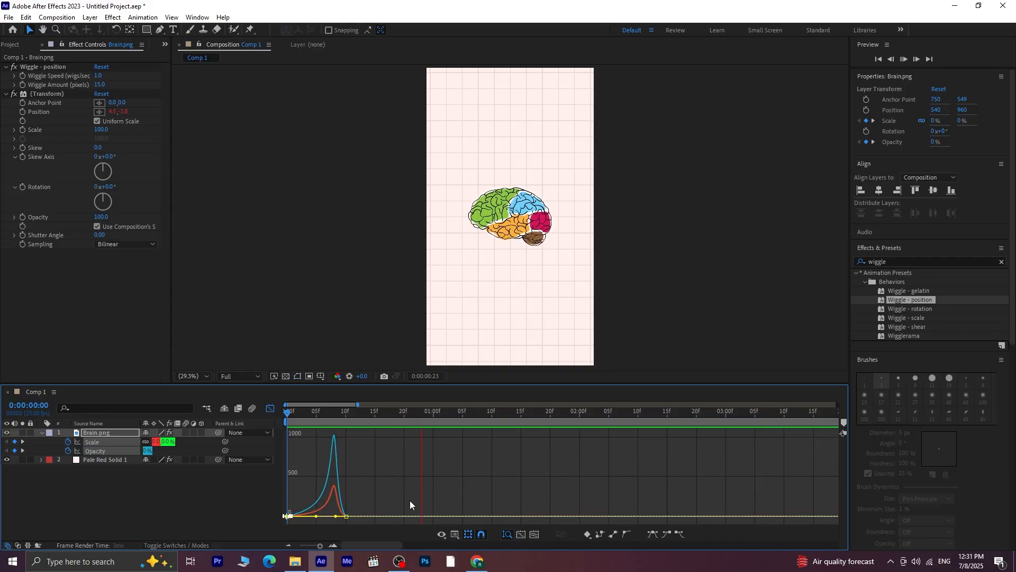
{"action": "key", "text": "space"}
{"action": "key", "text": "Home"}
{"action": "key", "text": "space"}
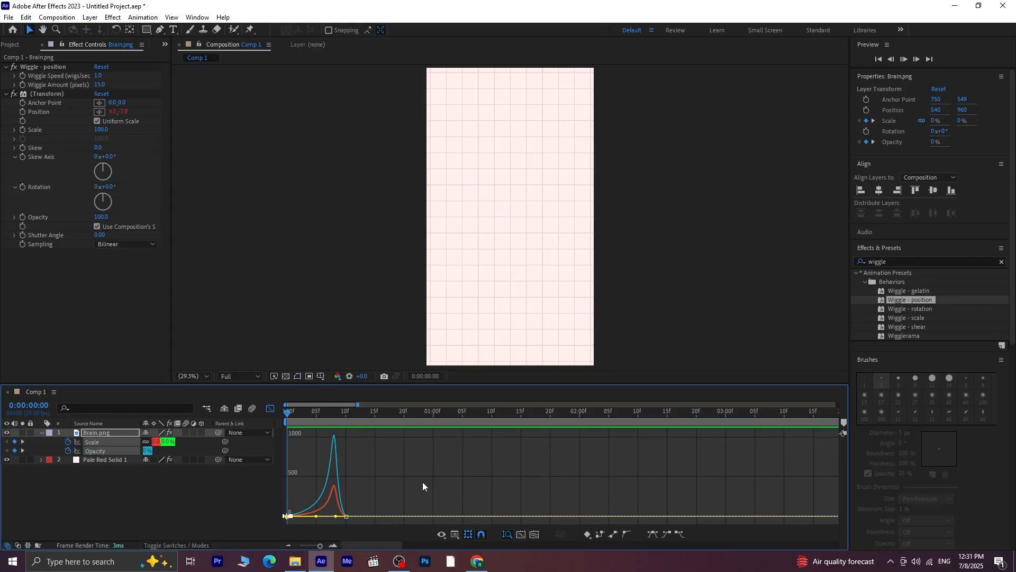
{"action": "key", "text": "space"}
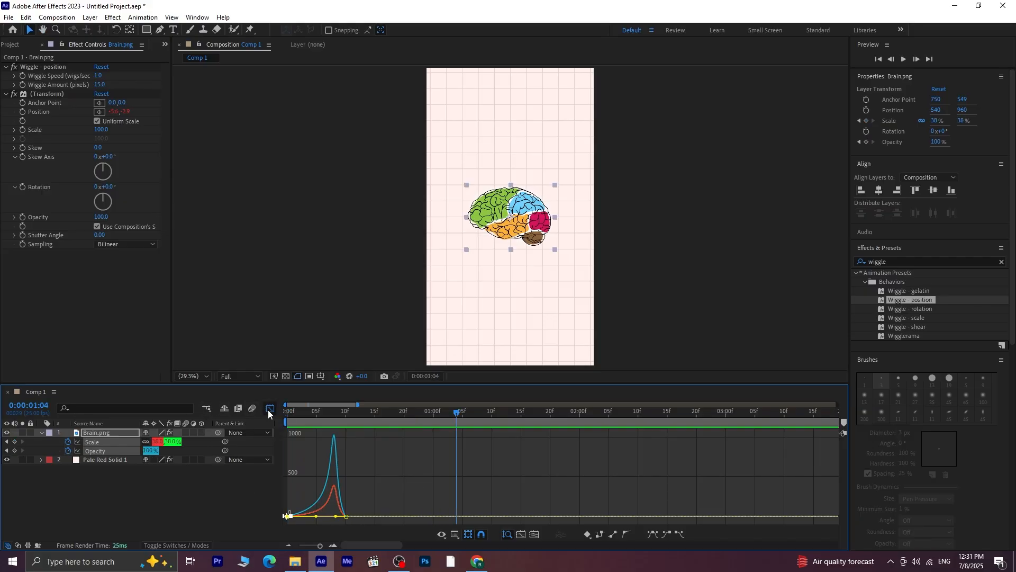
{"action": "left_click", "coordinate": [270, 409]}
{"action": "left_click_drag", "start_coordinate": [449, 408], "coordinate": [174, 449]}
{"action": "left_click", "coordinate": [208, 489]}
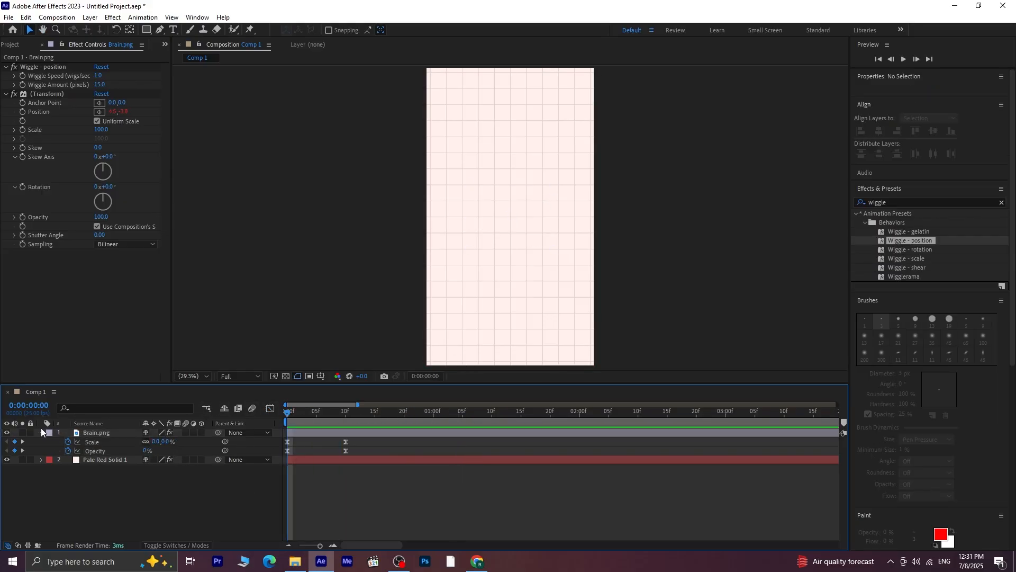
Draw an orange circle about 143 px wide at 0:00:00:10, scaled to 92% and placed centrally above the brain
{"action": "left_click_drag", "start_coordinate": [293, 415], "coordinate": [348, 433]}
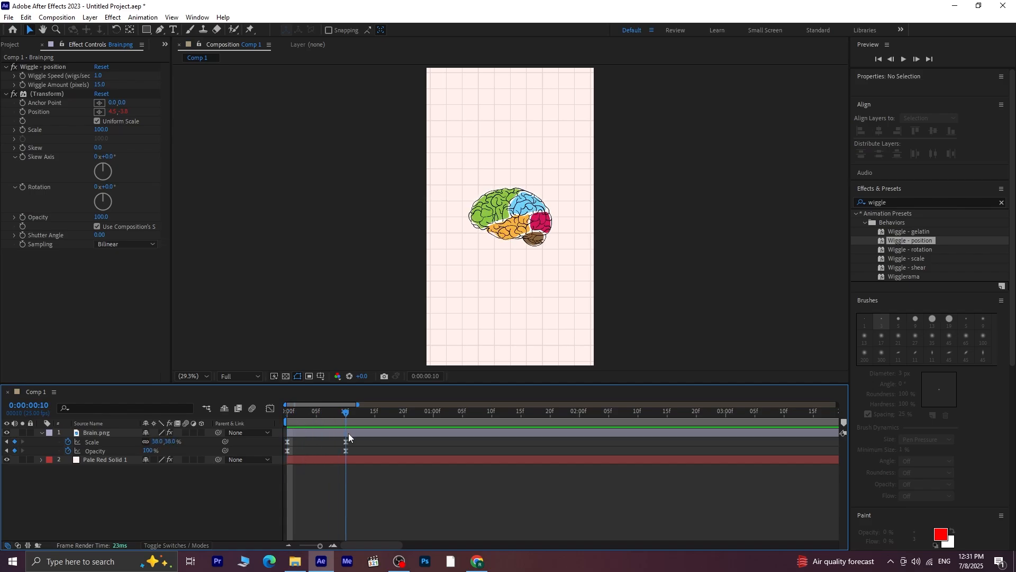
{"action": "left_click", "coordinate": [146, 30]}
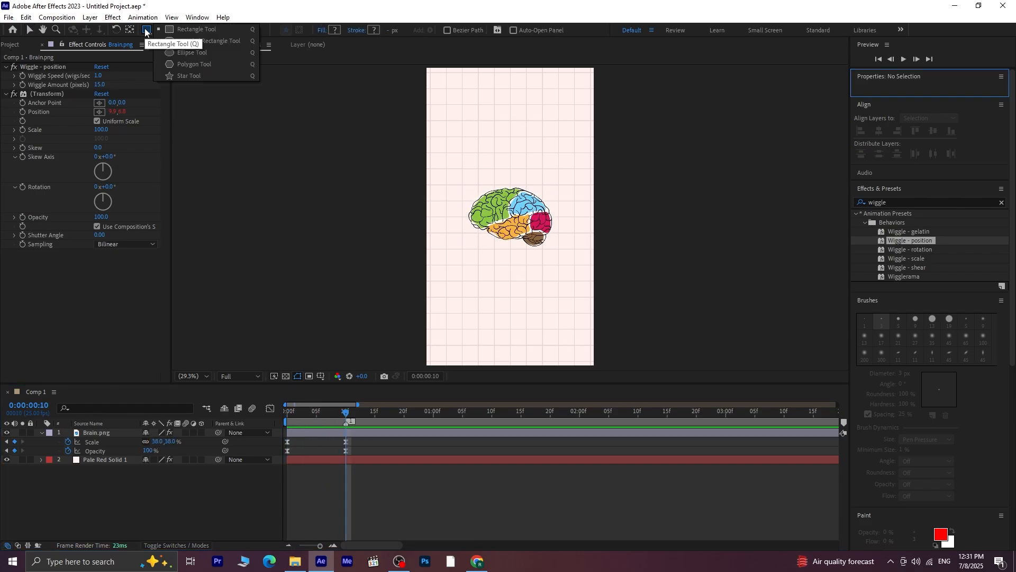
{"action": "left_click", "coordinate": [188, 53]}
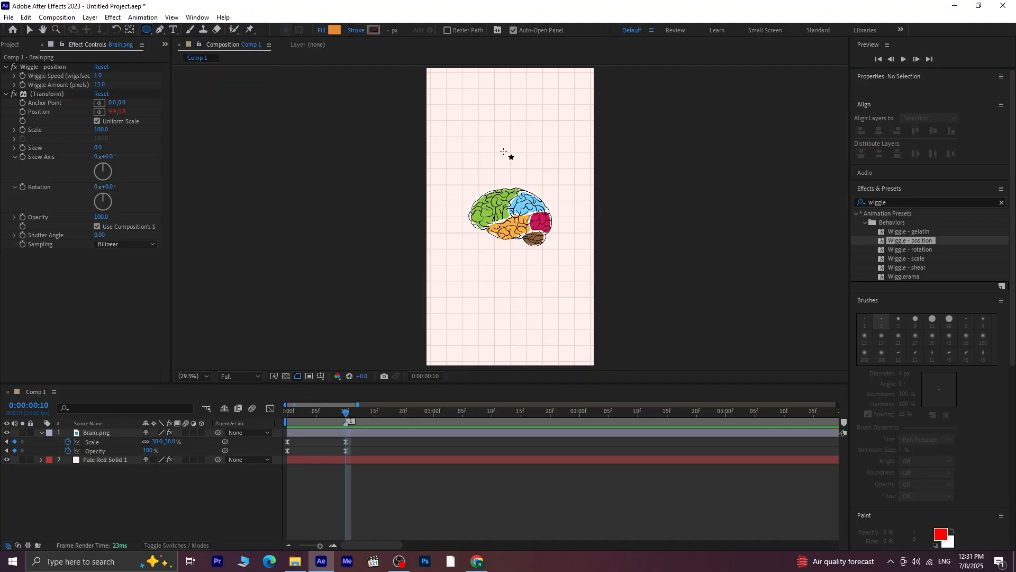
{"action": "left_click_drag", "start_coordinate": [485, 146], "coordinate": [508, 169]}
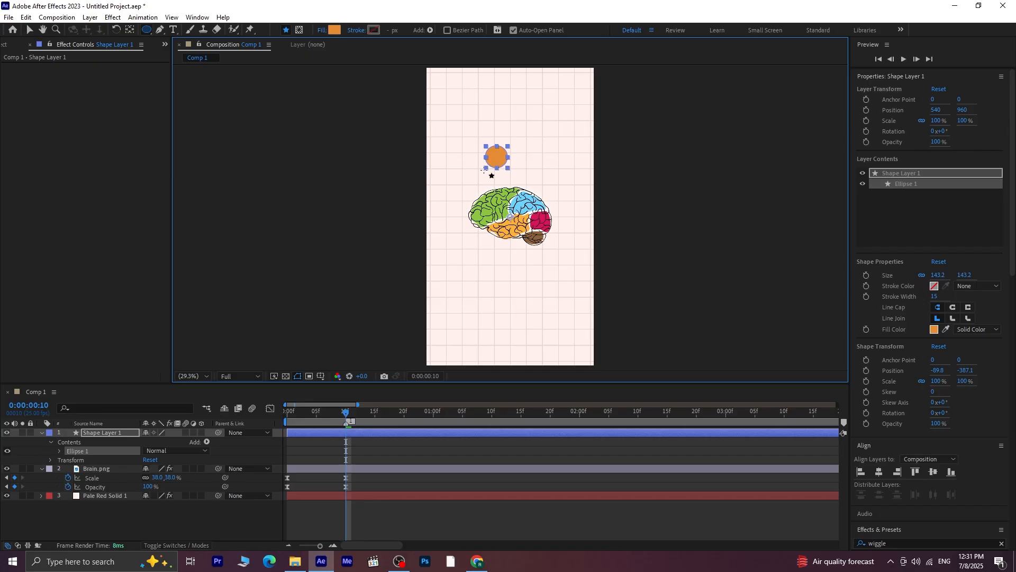
{"action": "left_click", "coordinate": [426, 513]}
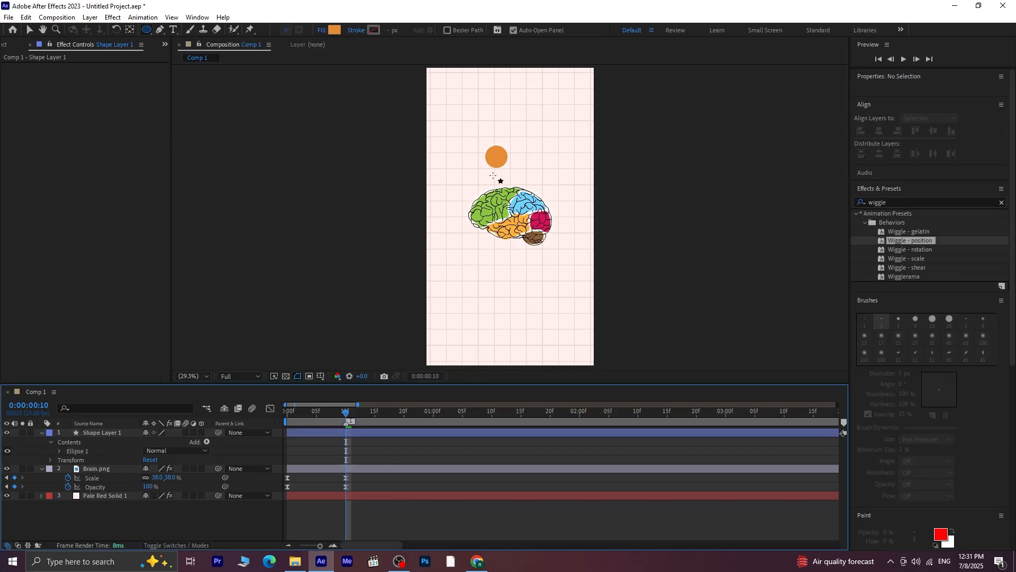
{"action": "key", "text": "v"}
{"action": "left_click_drag", "start_coordinate": [467, 160], "coordinate": [507, 154]}
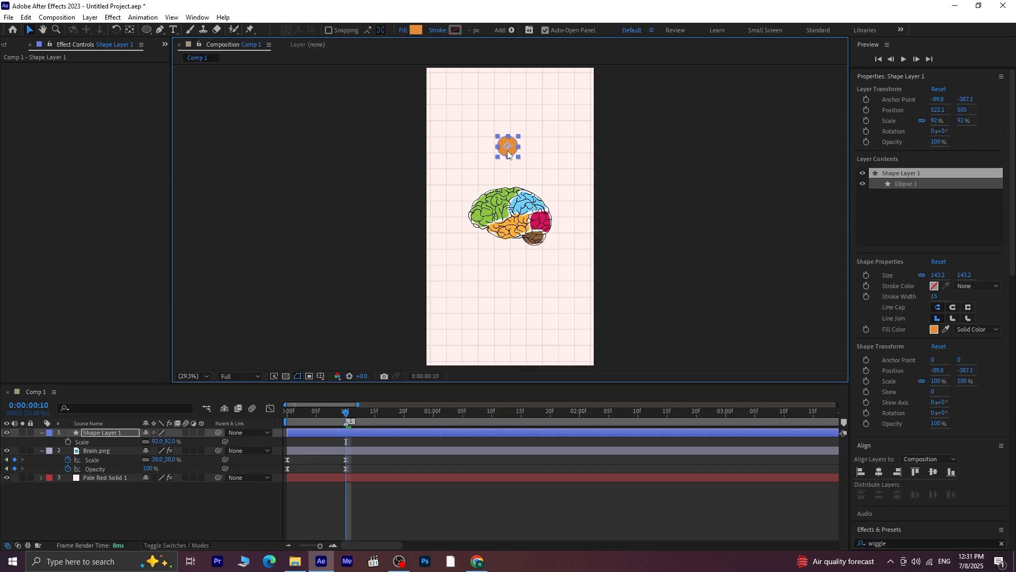
Place a duplicate of the orange circle at the brain's upper left and fill it with purple 5F59AF
{"action": "key", "text": "ctrl+d"}
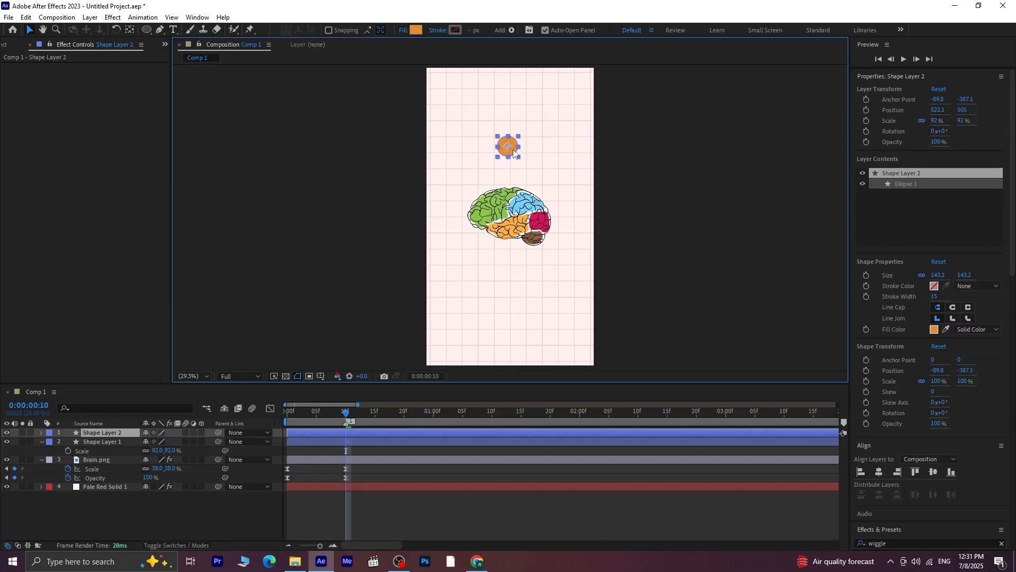
{"action": "left_click_drag", "start_coordinate": [513, 151], "coordinate": [470, 160]}
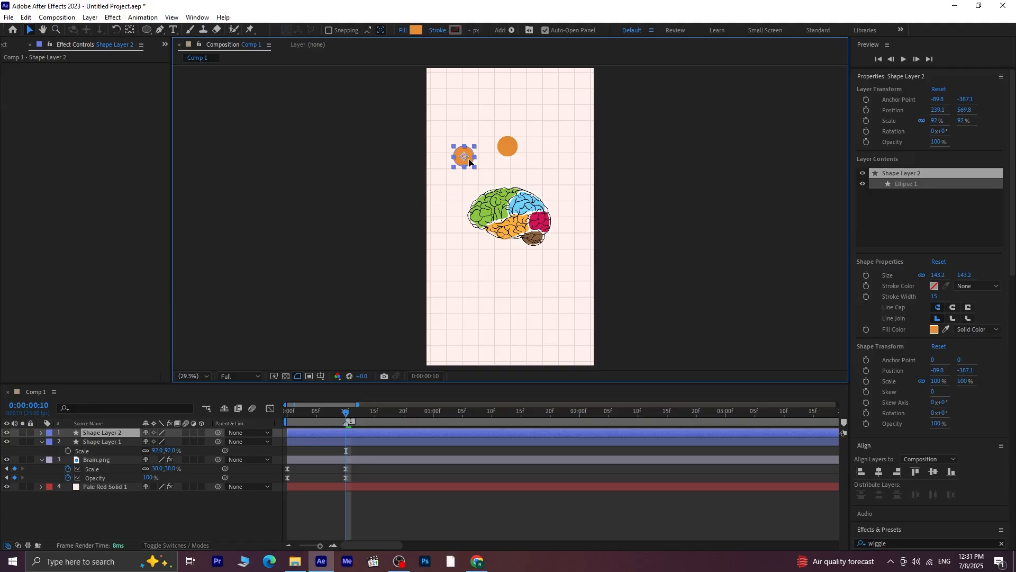
{"action": "left_click", "coordinate": [417, 30]}
{"action": "left_click", "coordinate": [543, 383]}
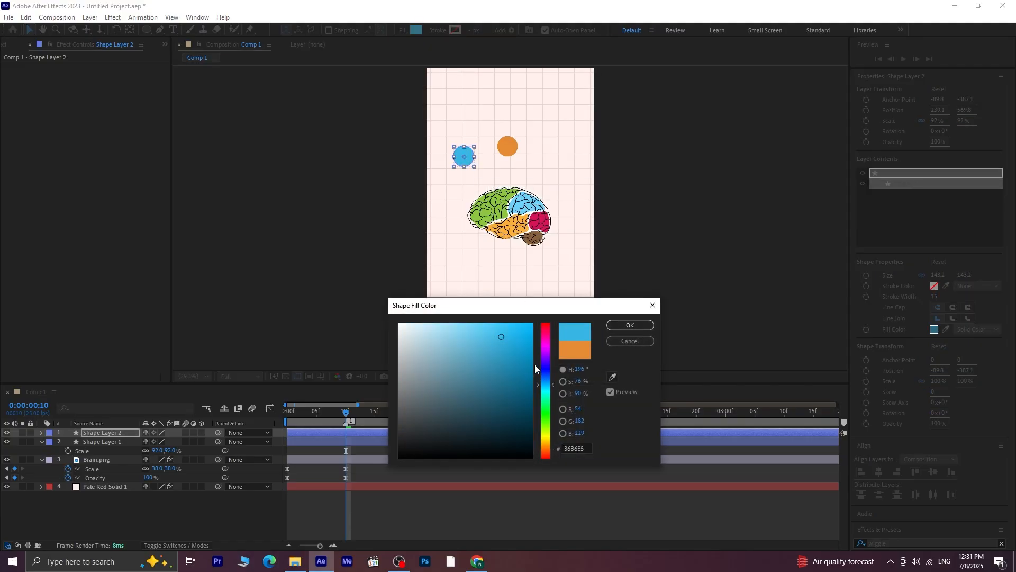
{"action": "mouse_move", "coordinate": [554, 376]}
{"action": "left_mouse_down"}
{"action": "mouse_move", "coordinate": [555, 355]}
{"action": "mouse_move", "coordinate": [555, 366]}
{"action": "left_mouse_up"}
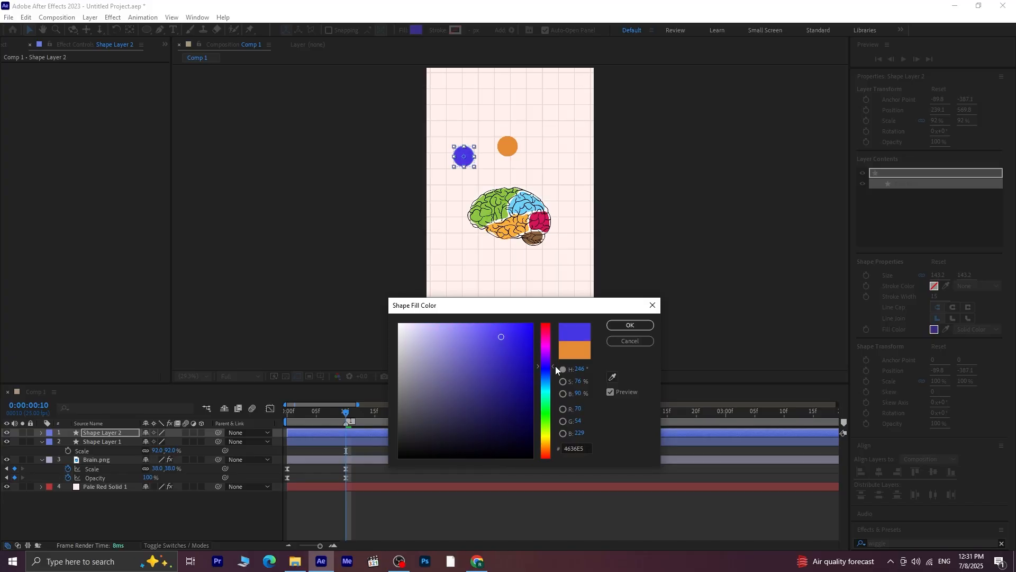
{"action": "left_click", "coordinate": [491, 382]}
{"action": "left_click", "coordinate": [462, 368]}
{"action": "left_click", "coordinate": [452, 357]}
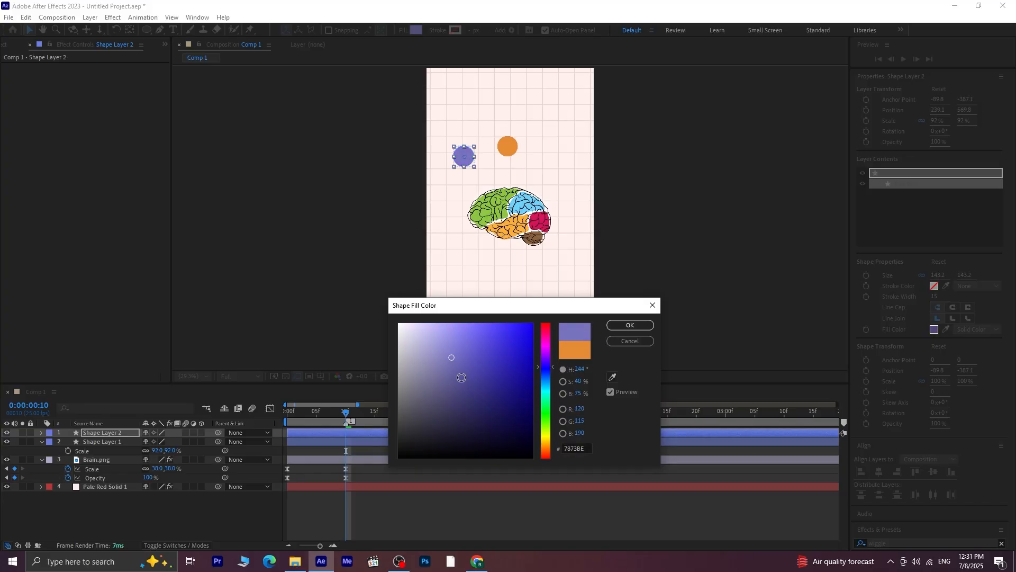
{"action": "left_click", "coordinate": [462, 378]}
{"action": "left_click", "coordinate": [466, 363]}
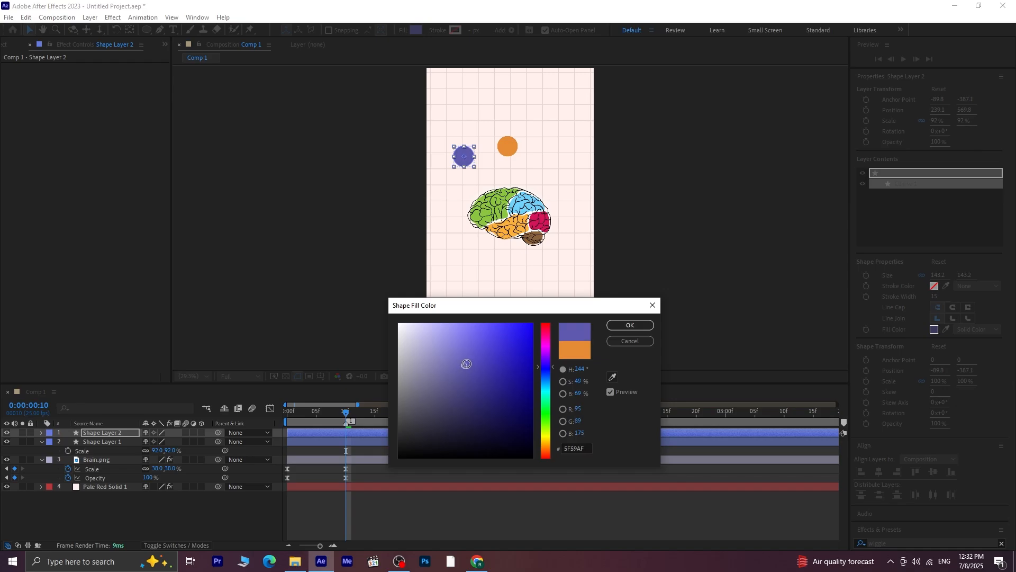
{"action": "left_click", "coordinate": [630, 325]}
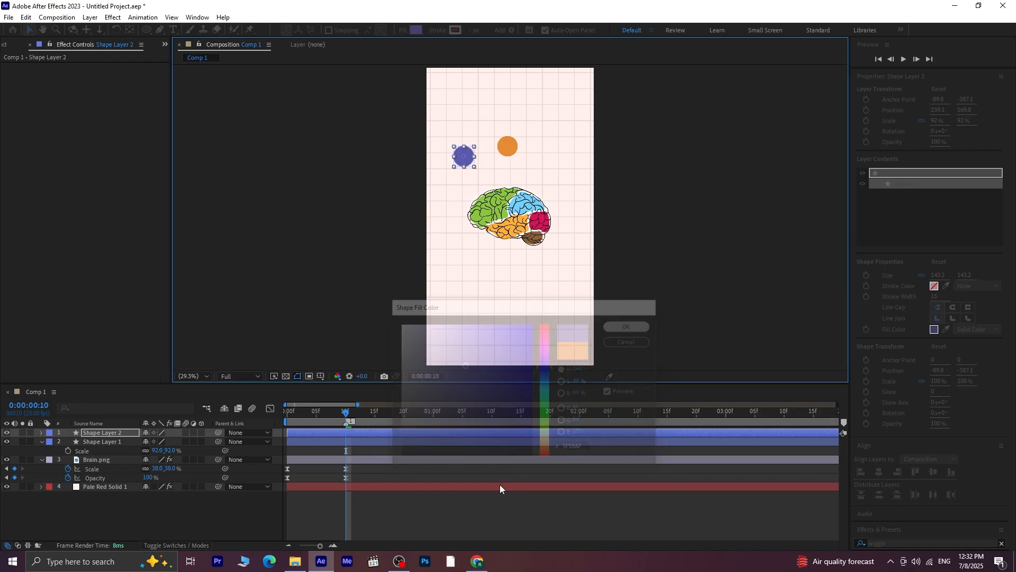
{"action": "left_click", "coordinate": [447, 510]}
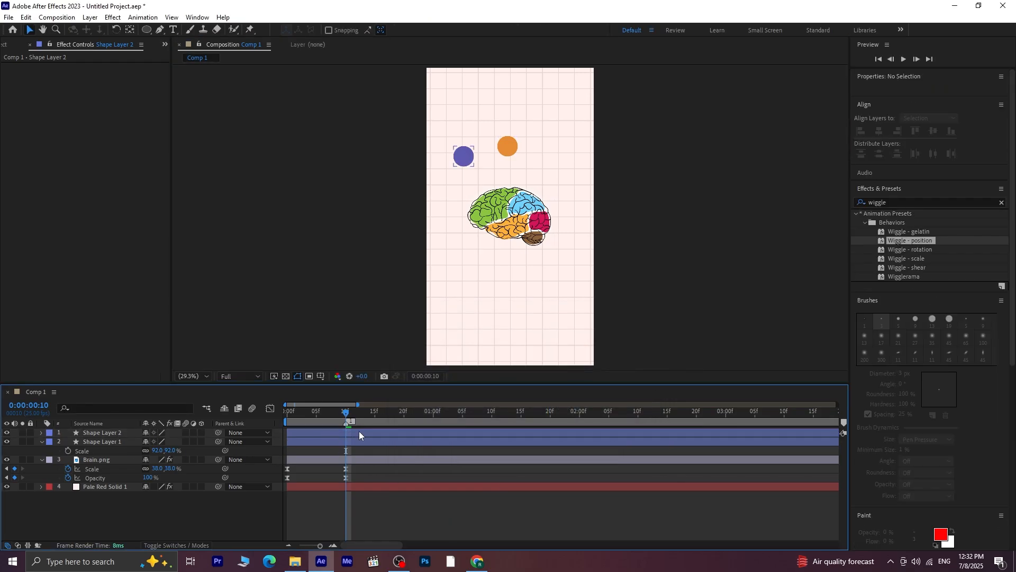
Duplicate the purple circle to the brain's upper right and lower the left one to the same height
{"action": "left_click", "coordinate": [119, 442]}
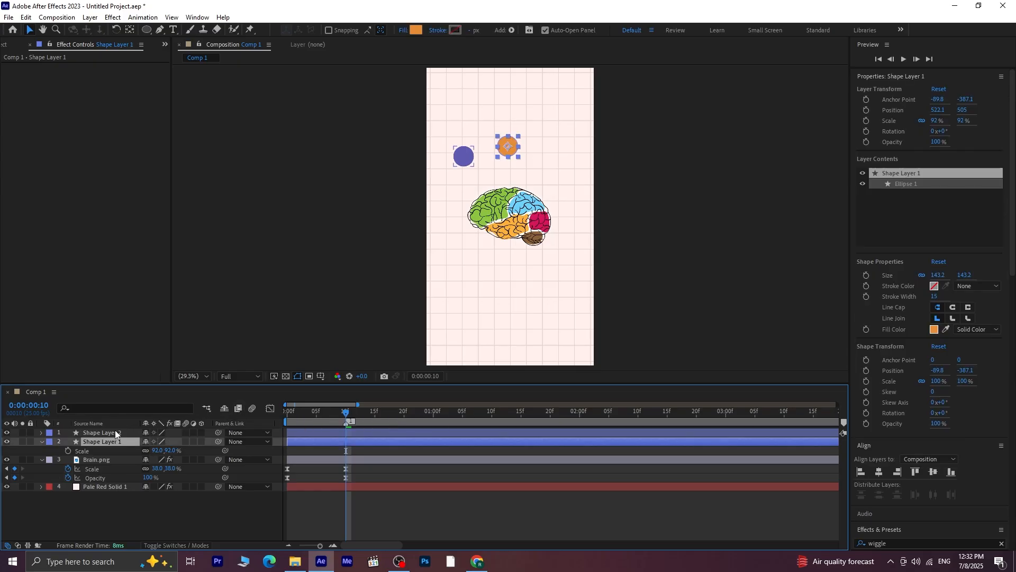
{"action": "left_click", "coordinate": [114, 430]}
{"action": "key", "text": "ctrl+d"}
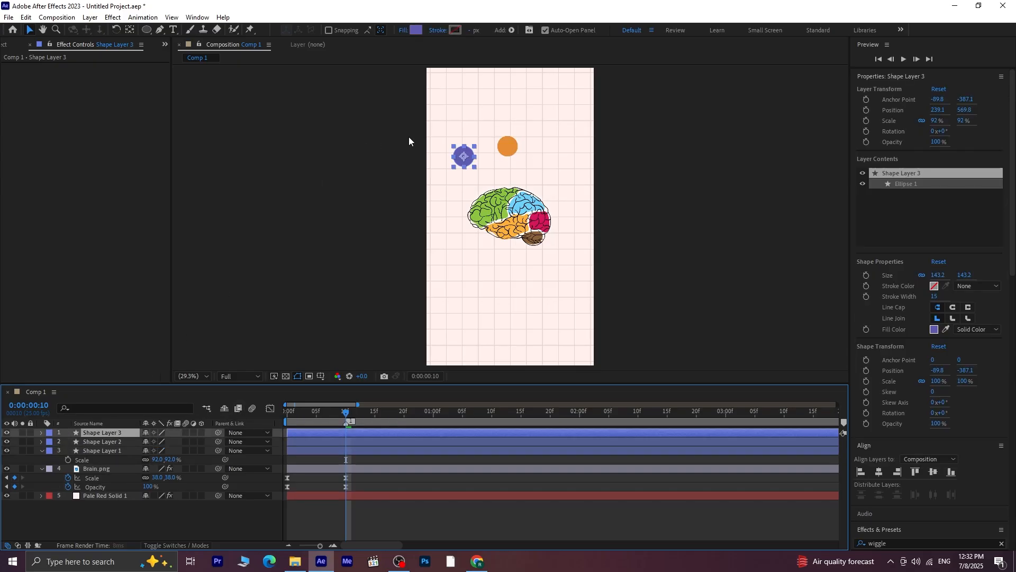
{"action": "left_click_drag", "start_coordinate": [466, 157], "coordinate": [557, 167]}
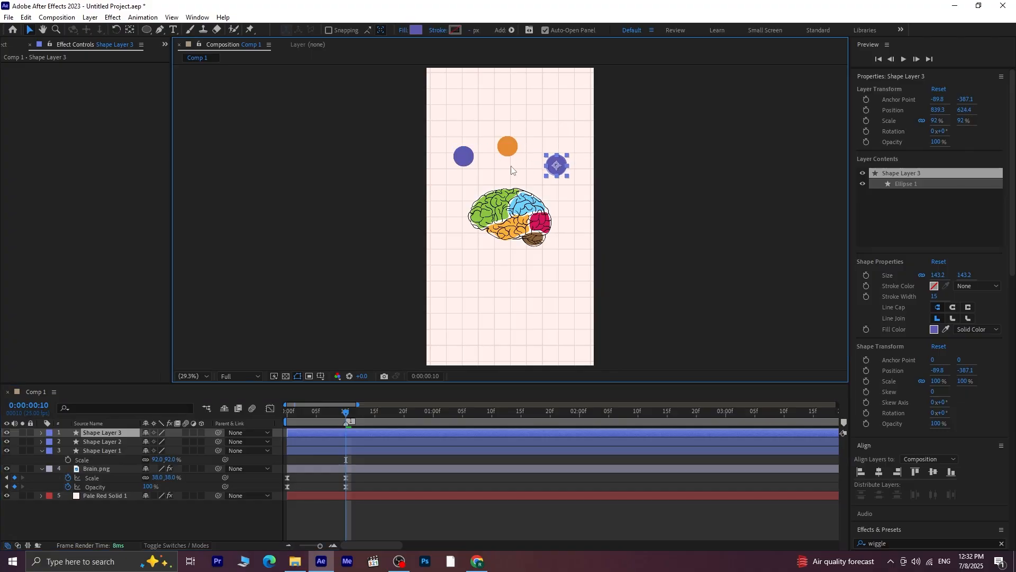
{"action": "left_click", "coordinate": [463, 167]}
{"action": "left_click_drag", "start_coordinate": [462, 168], "coordinate": [460, 172]}
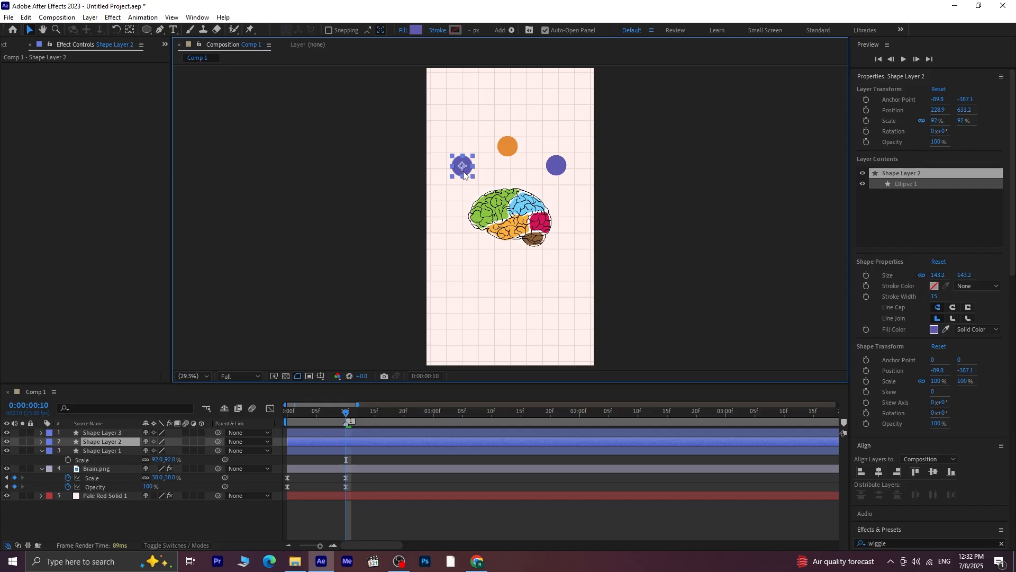
Rename the orange circle's layer as Orange main
{"action": "key", "text": "Return"}
{"action": "left_click", "coordinate": [124, 450]}
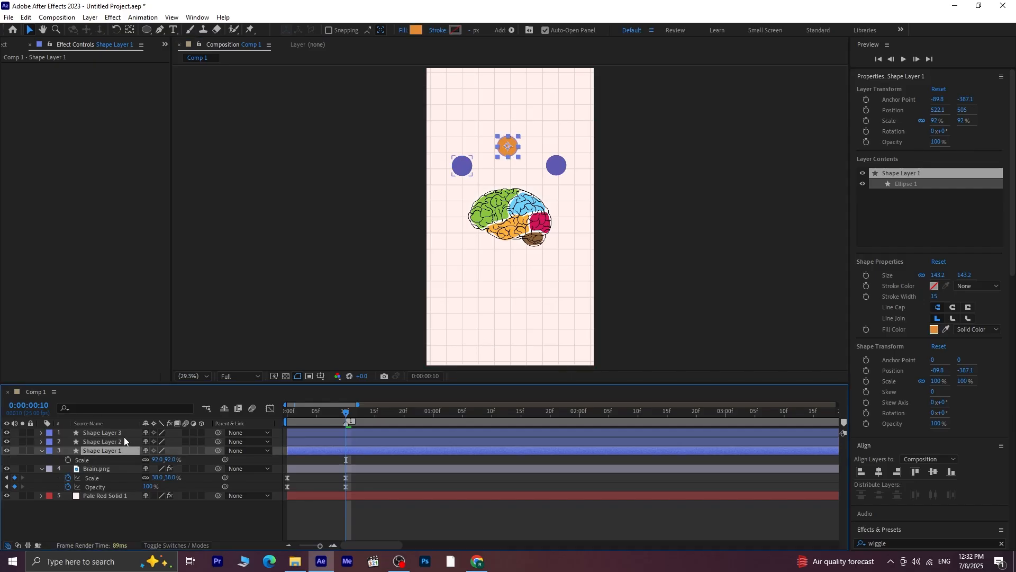
{"action": "left_click", "coordinate": [125, 434]}
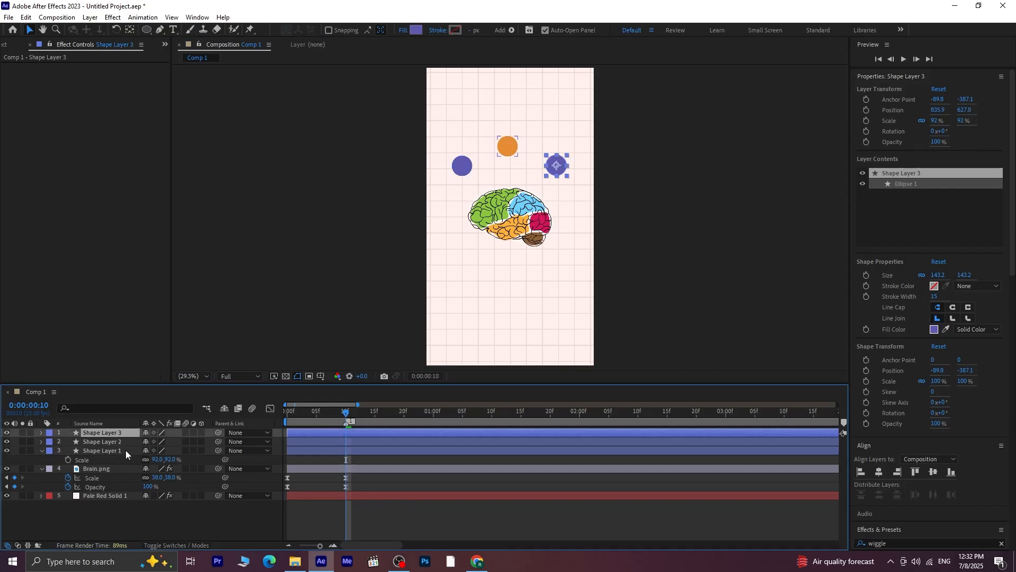
{"action": "left_click", "coordinate": [125, 450]}
{"action": "right_click", "coordinate": [112, 451]}
{"action": "left_click", "coordinate": [152, 422]}
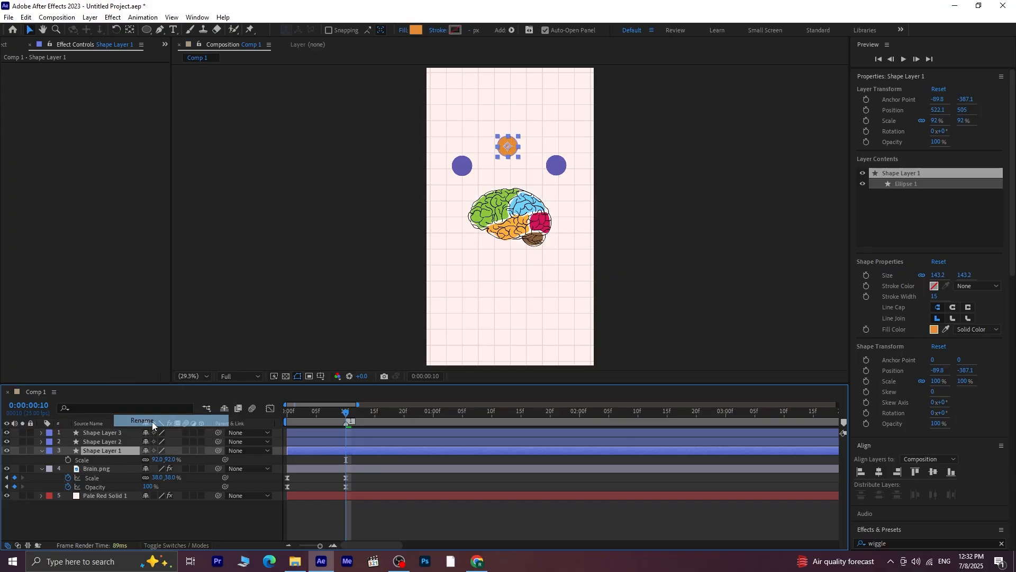
{"action": "type", "text": "Orange ma"}
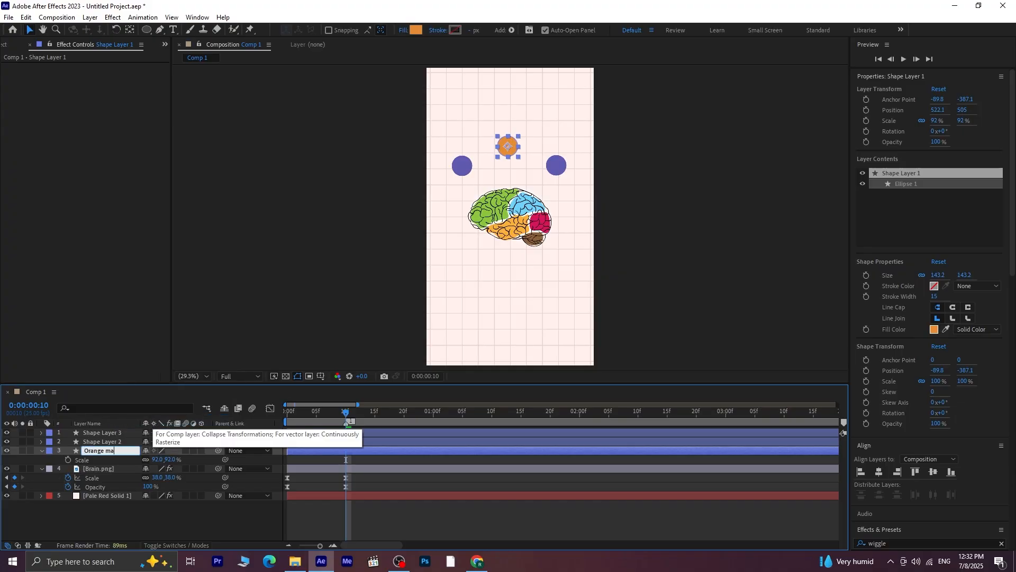
{"action": "type", "text": "in"}
{"action": "key", "text": "Return"}
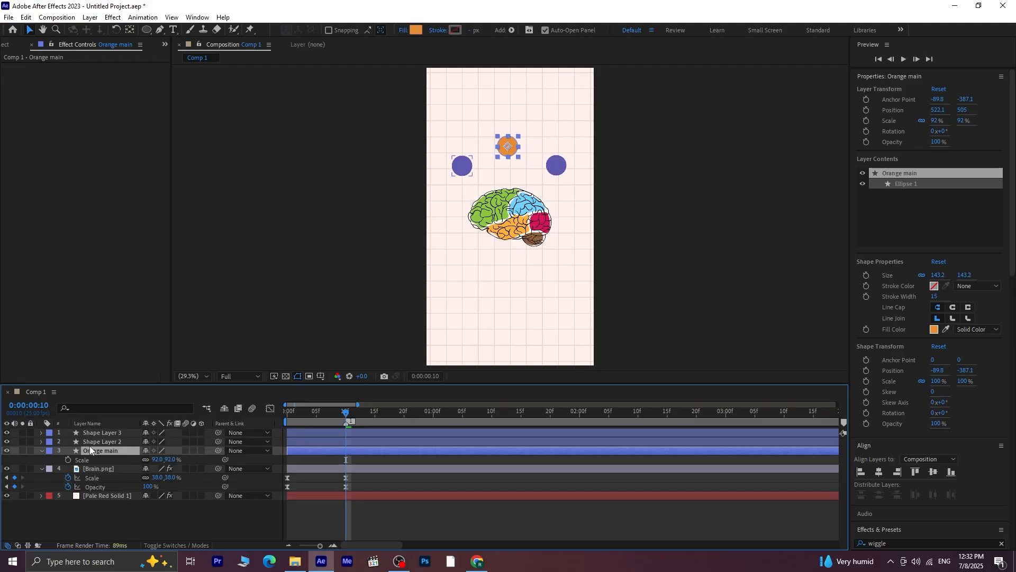
Move the Orange main layer to the top of the layer stack and collapse its properties
{"action": "left_click", "coordinate": [117, 443]}
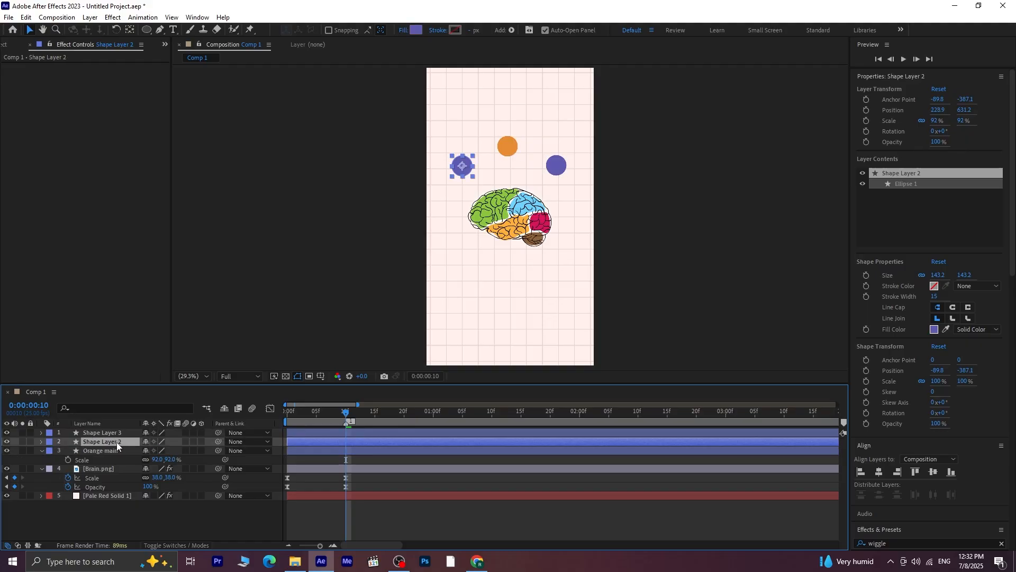
{"action": "left_click_drag", "start_coordinate": [110, 451], "coordinate": [129, 432]}
{"action": "left_click", "coordinate": [41, 433]}
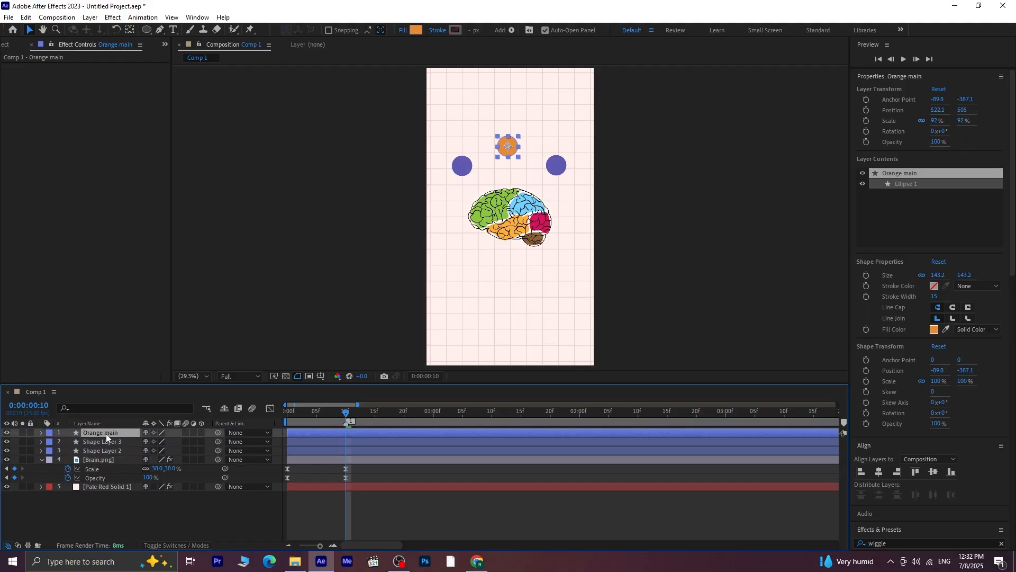
Duplicate the orange circle twice and place the copies at the brain's lower right and lower left
{"action": "key", "text": "ctrl+d"}
Duplicate the upper-right purple circle and place the copy centrally below the brain
{"action": "key", "text": "ctrl+d"}
{"action": "left_click_drag", "start_coordinate": [510, 151], "coordinate": [557, 272]}
{"action": "left_click_drag", "start_coordinate": [462, 260], "coordinate": [462, 267]}
{"action": "left_click", "coordinate": [112, 462]}
{"action": "key", "text": "ctrl+d"}
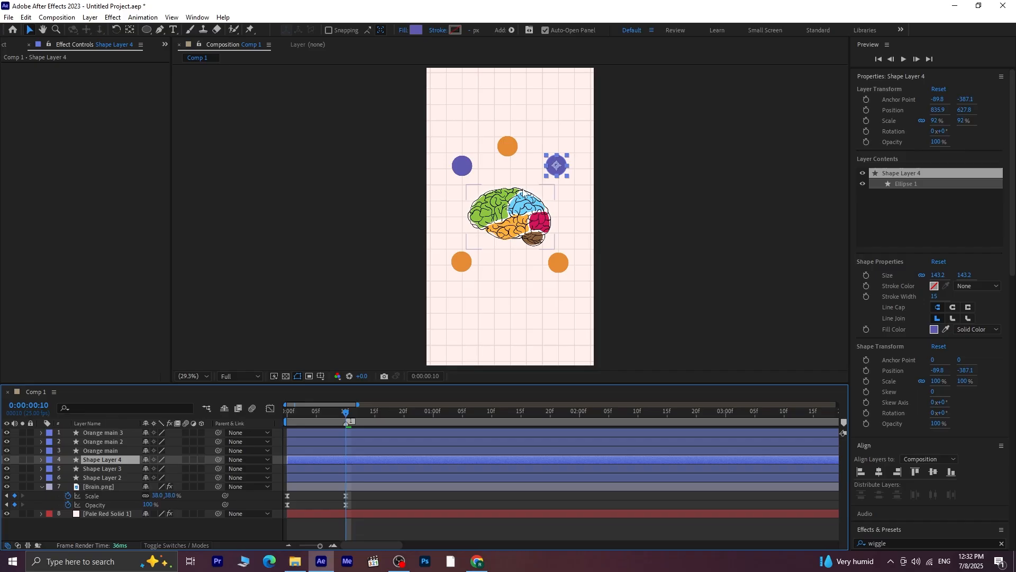
{"action": "left_click_drag", "start_coordinate": [557, 165], "coordinate": [515, 284]}
Rename the layer of the purple circle below the brain as Purple main
{"action": "right_click", "coordinate": [90, 460]}
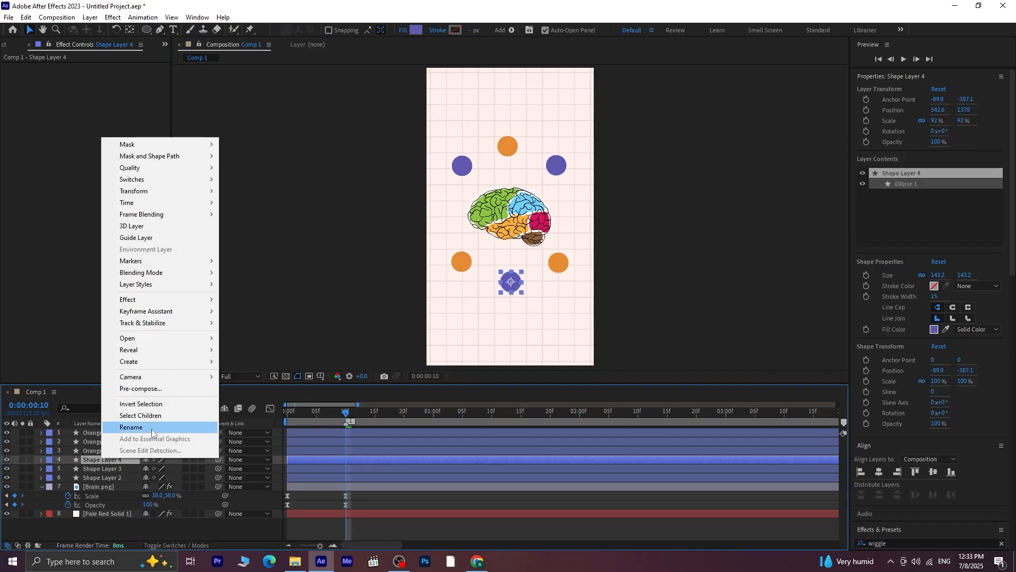
{"action": "left_click", "coordinate": [111, 428]}
{"action": "type", "text": "Purple "}
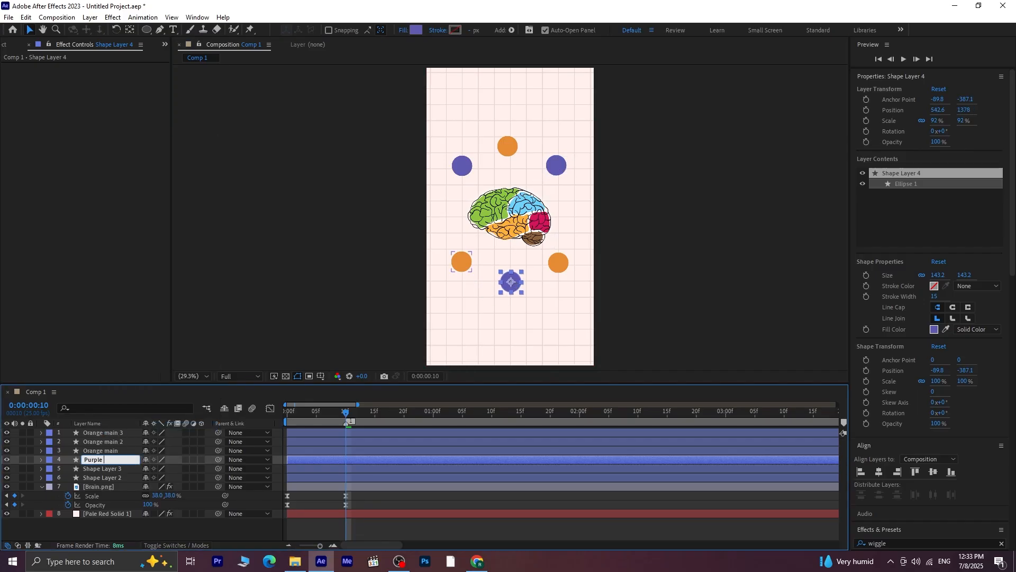
{"action": "type", "text": "main"}
{"action": "key", "text": "Return"}
Rename the upper-right purple circle's layer as purple main 3 and the upper-left one's as purple main 2
{"action": "left_click", "coordinate": [115, 470]}
{"action": "right_click", "coordinate": [116, 470]}
{"action": "left_click", "coordinate": [132, 464]}
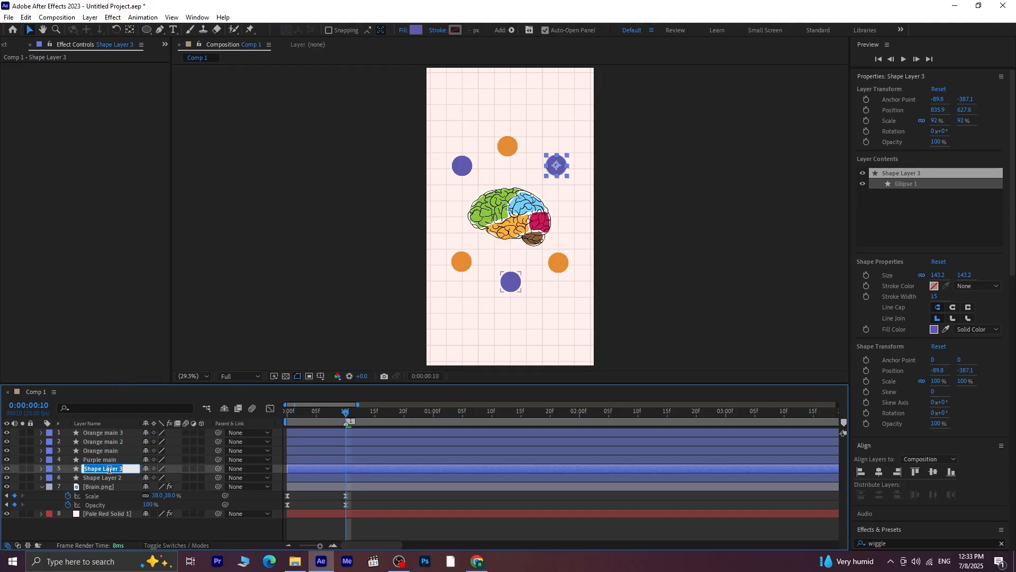
{"action": "left_click_drag", "start_coordinate": [118, 469], "coordinate": [23, 471]}
{"action": "type", "text": "purple main"}
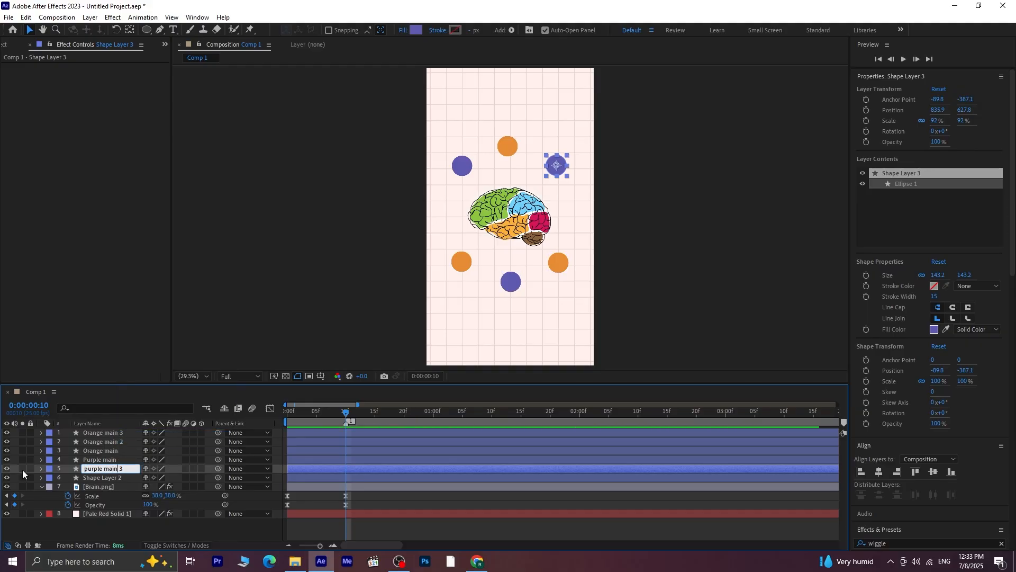
{"action": "right_click", "coordinate": [116, 477]}
{"action": "left_click", "coordinate": [139, 446]}
{"action": "type", "text": "purple main"}
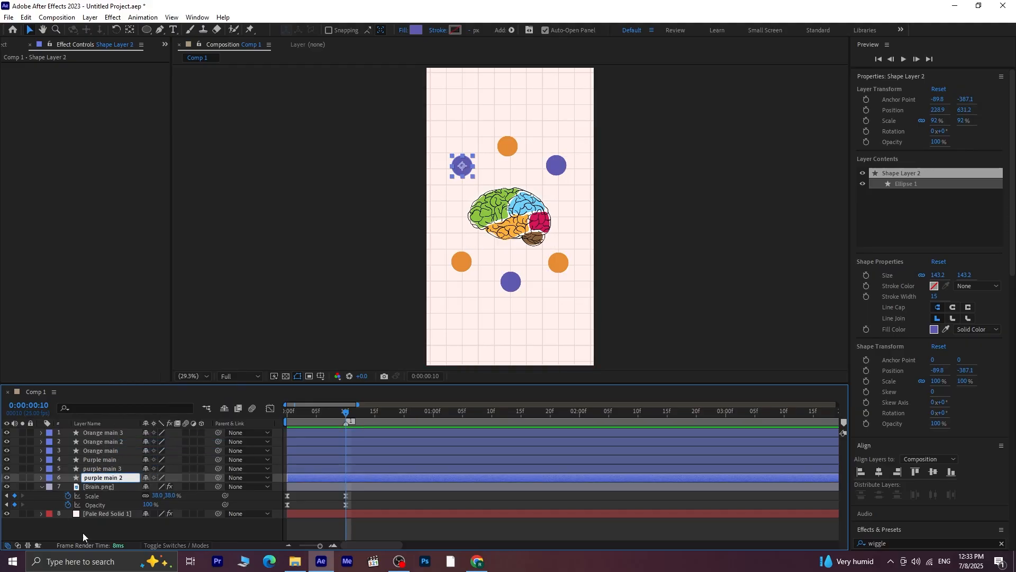
{"action": "left_click", "coordinate": [83, 534]}
Shift the three circles below the brain slightly upward, closer to it
{"action": "left_click_drag", "start_coordinate": [515, 279], "coordinate": [564, 253]}
{"action": "left_click", "coordinate": [566, 258]}
{"action": "left_click_drag", "start_coordinate": [466, 264], "coordinate": [465, 260]}
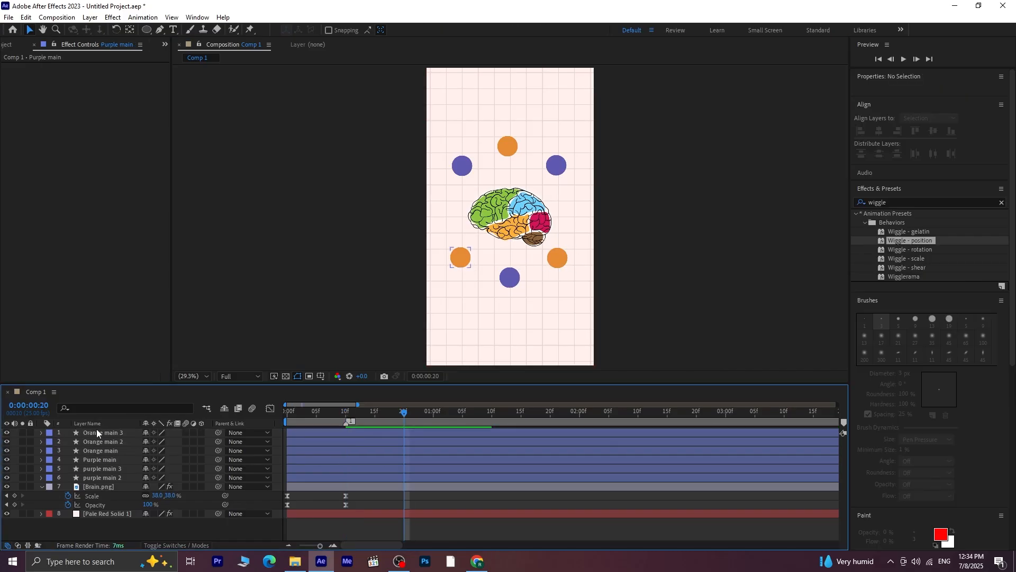
Add Position keyframes at 0:00:00:20 to all six orange and purple circle layers
{"action": "left_click", "coordinate": [96, 431]}
{"action": "left_click", "coordinate": [103, 479], "text": "shift"}
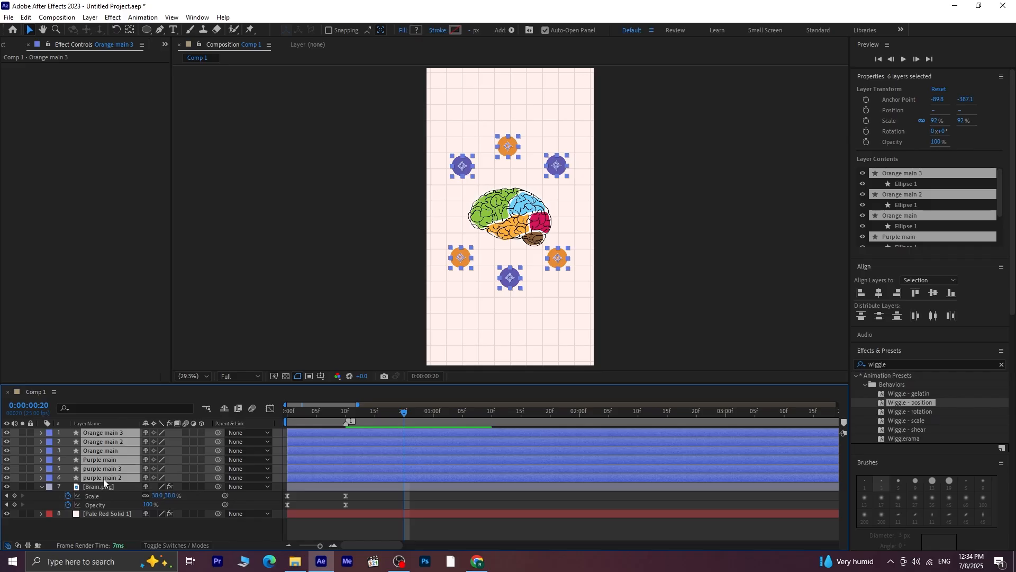
{"action": "key", "text": "p"}
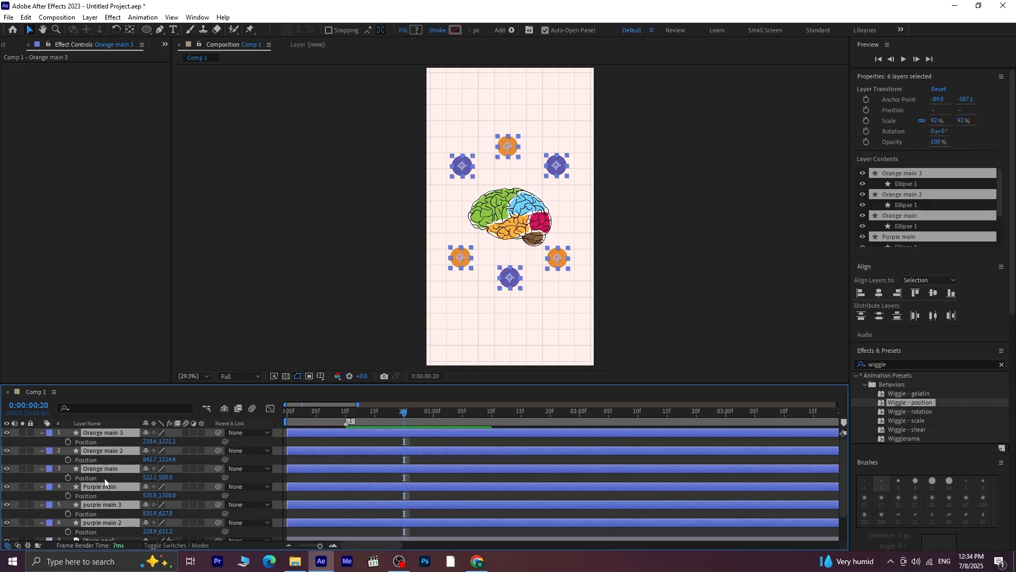
{"action": "left_click", "coordinate": [68, 442]}
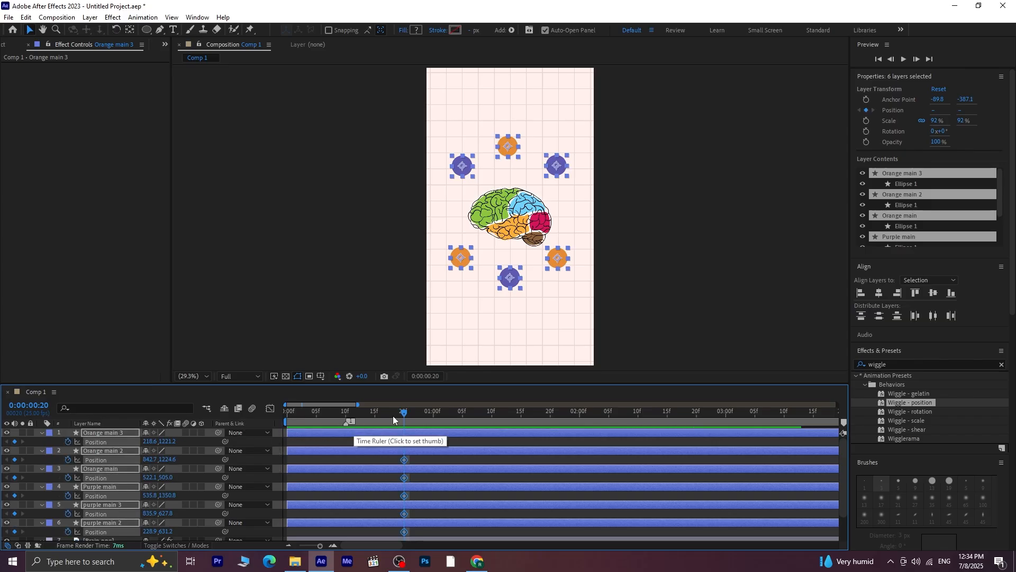
Keyframe all six circles at the brain's centre at 0:00:00:10 so that they move outward from it
{"action": "left_click_drag", "start_coordinate": [404, 412], "coordinate": [347, 437]}
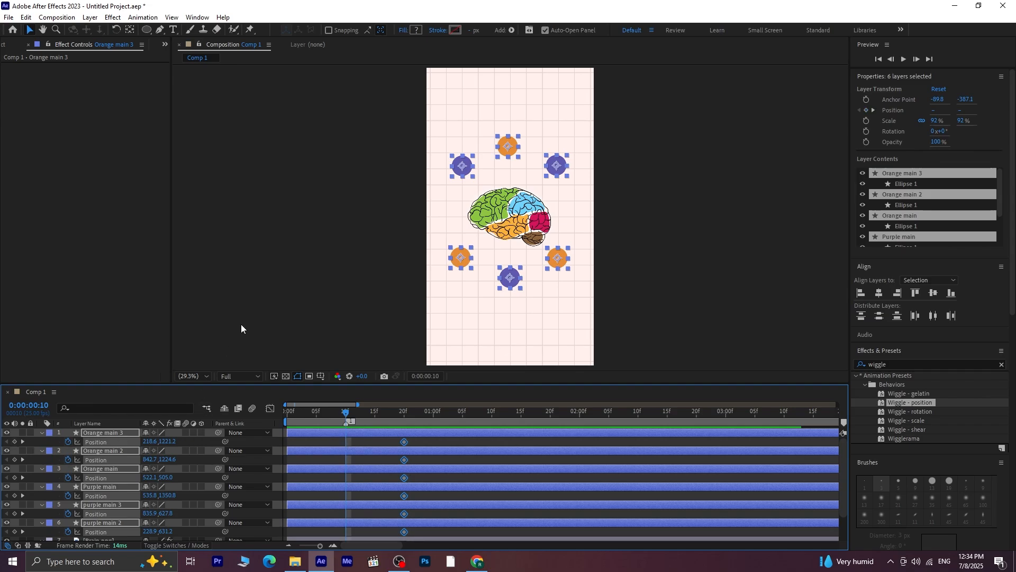
{"action": "left_click", "coordinate": [261, 305]}
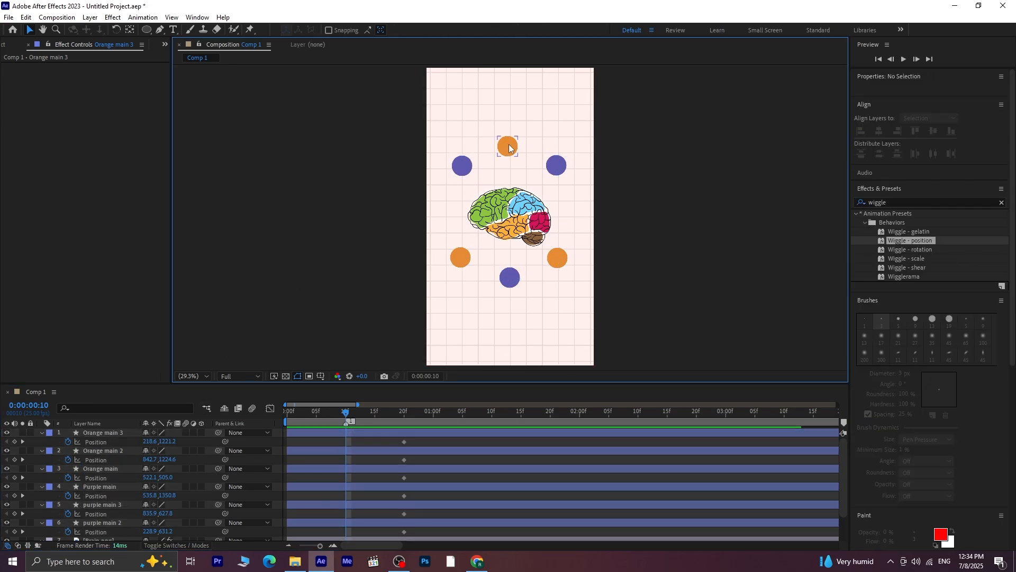
{"action": "left_click_drag", "start_coordinate": [510, 147], "coordinate": [513, 214]}
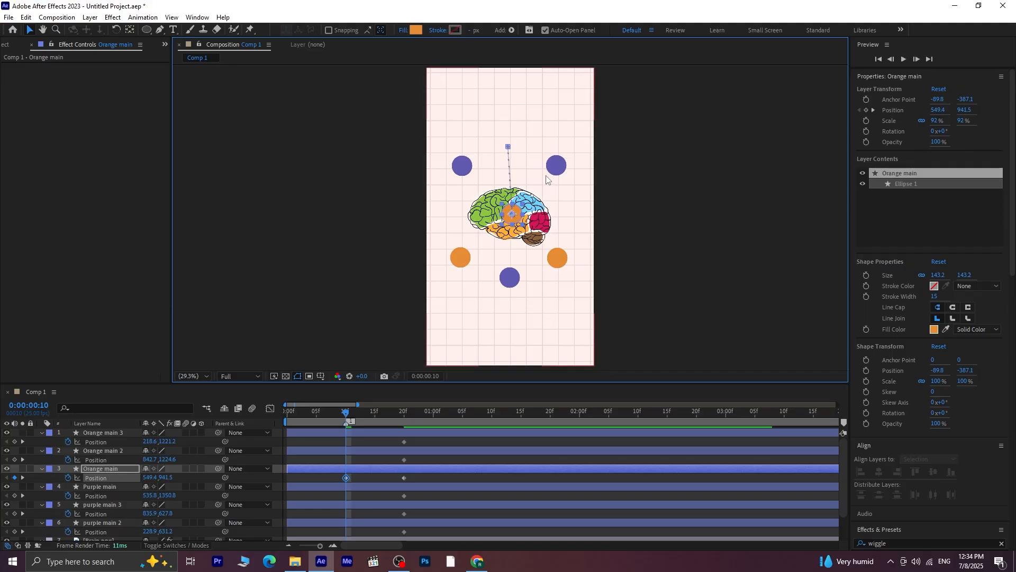
{"action": "left_click_drag", "start_coordinate": [555, 167], "coordinate": [511, 215]}
{"action": "left_click_drag", "start_coordinate": [557, 257], "coordinate": [516, 219]}
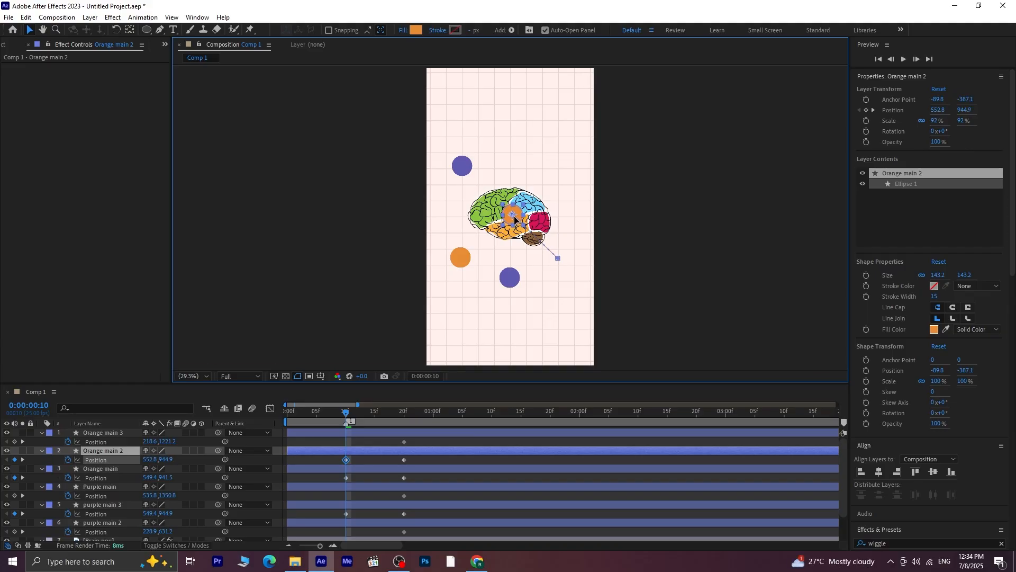
{"action": "left_click_drag", "start_coordinate": [510, 277], "coordinate": [510, 217]}
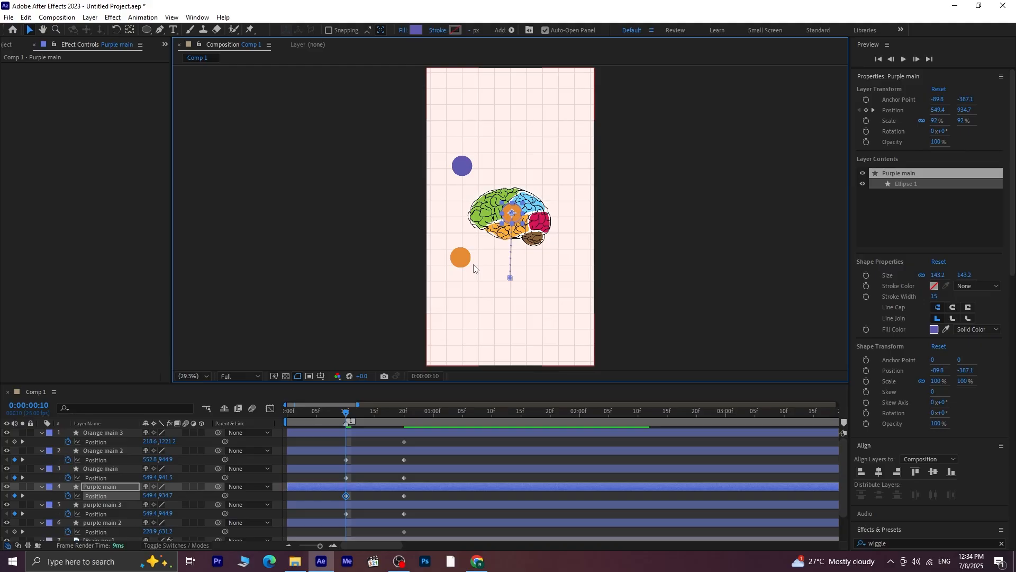
{"action": "left_click_drag", "start_coordinate": [461, 257], "coordinate": [513, 221]}
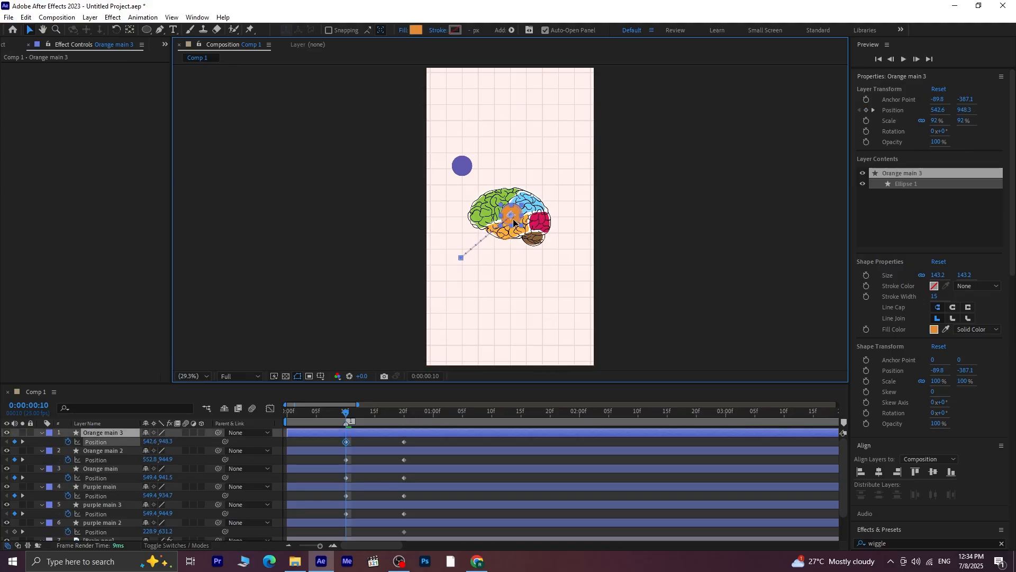
{"action": "left_click_drag", "start_coordinate": [462, 171], "coordinate": [519, 218]}
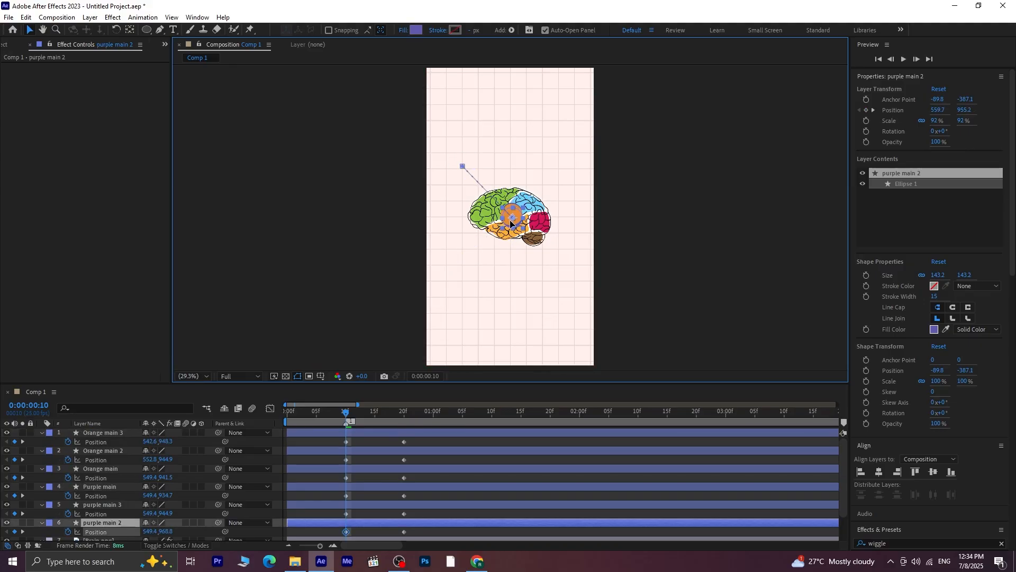
Play back the animation to check how the circles move out from the brain
{"action": "key", "text": "space"}
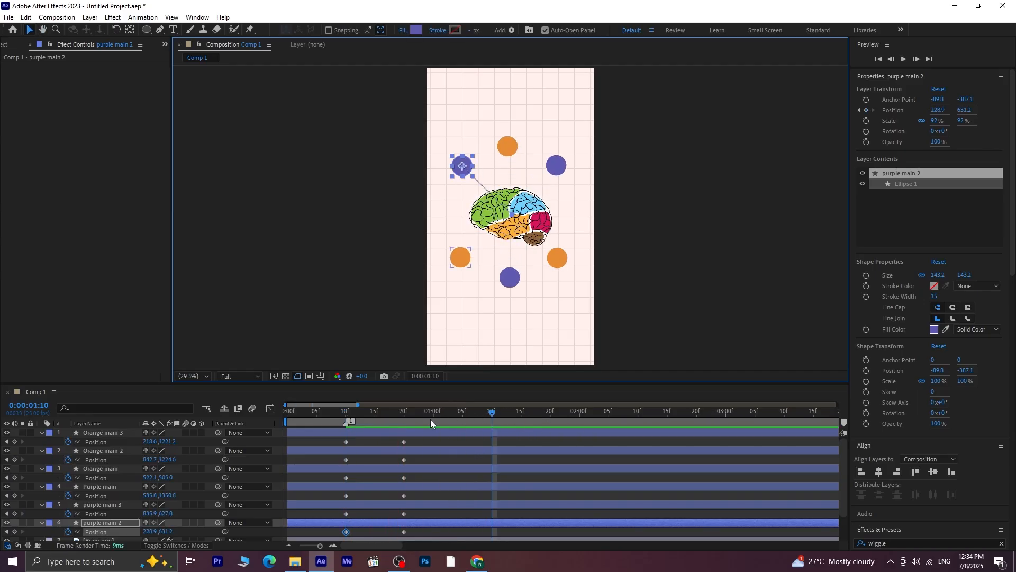
{"action": "key", "text": "space"}
{"action": "key", "text": "space"}
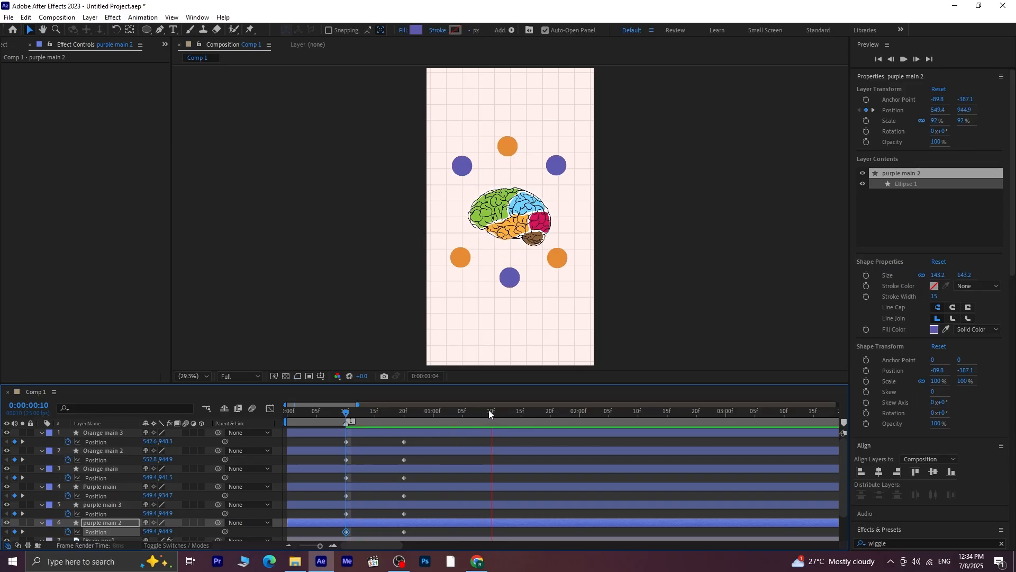
{"action": "key", "text": "space"}
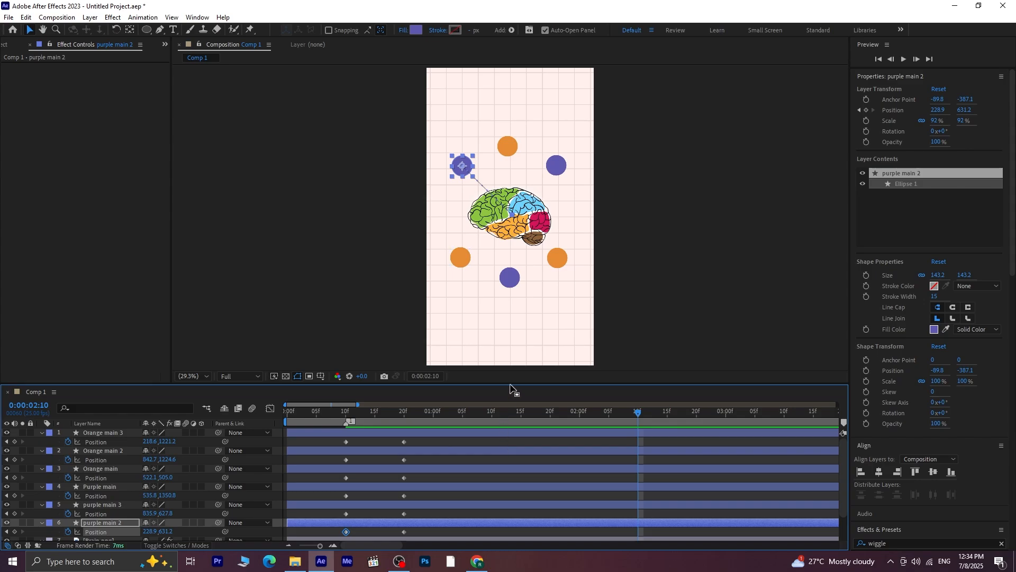
Enlarge the timeline area and apply Easy Ease to all Position keyframes of the six circle layers
{"action": "left_click_drag", "start_coordinate": [511, 383], "coordinate": [510, 332]}
{"action": "left_click_drag", "start_coordinate": [422, 390], "coordinate": [337, 484]}
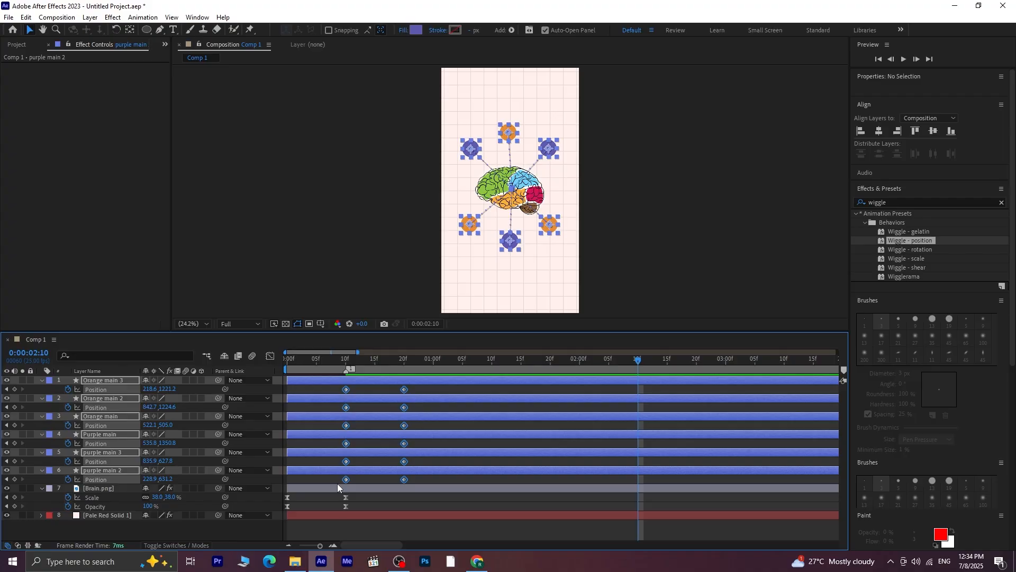
{"action": "key", "text": "F9"}
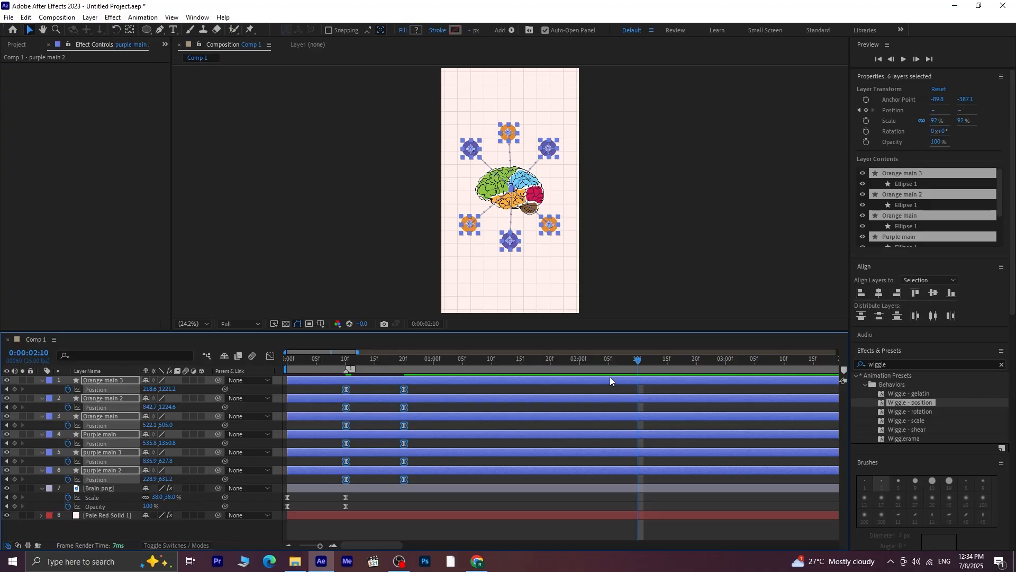
Reshape the circles' position speed graph to peak early and slow down gradually, and preview the motion
{"action": "left_click_drag", "start_coordinate": [626, 358], "coordinate": [358, 411]}
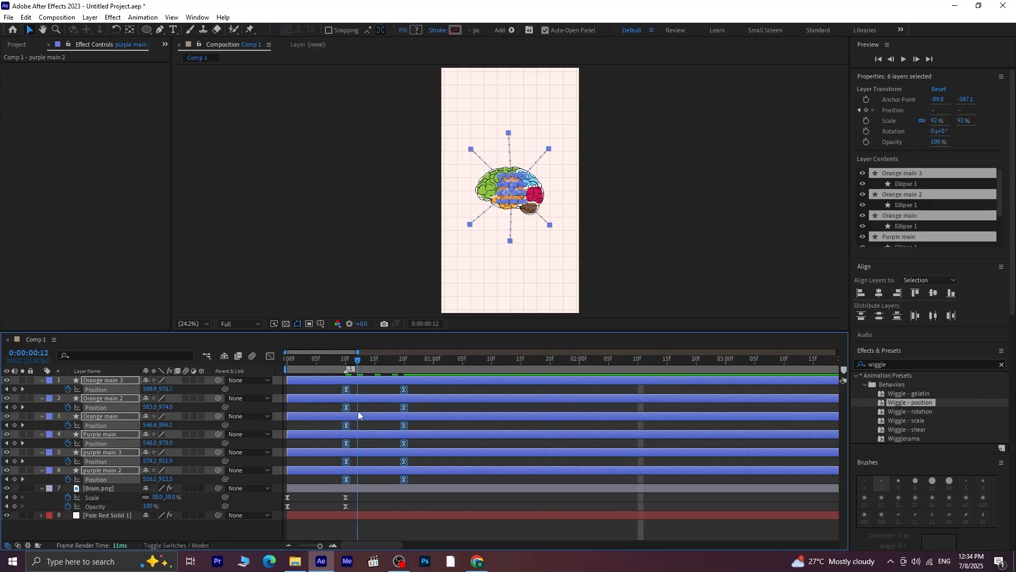
{"action": "left_click", "coordinate": [271, 356]}
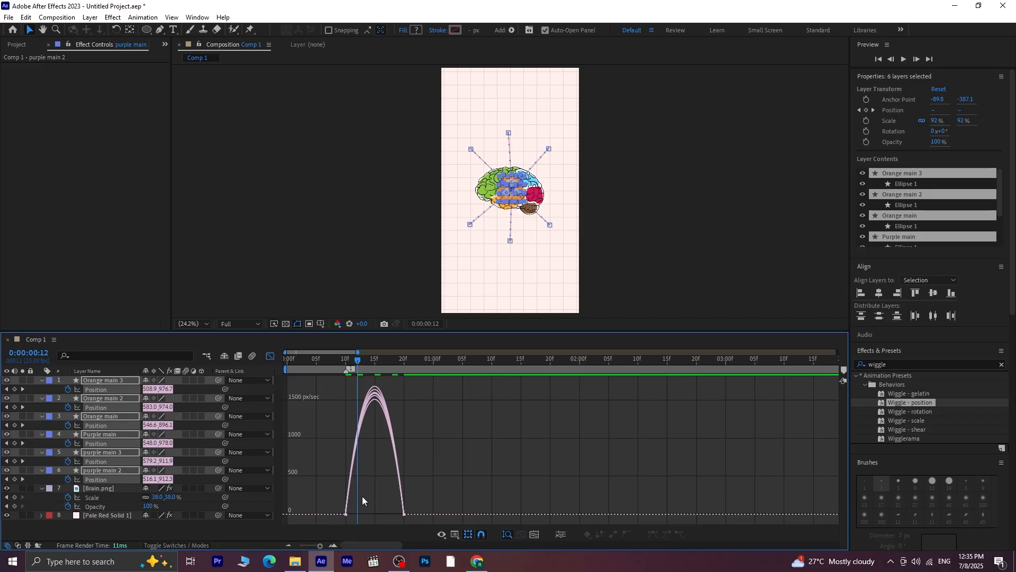
{"action": "left_click_drag", "start_coordinate": [430, 495], "coordinate": [380, 511]}
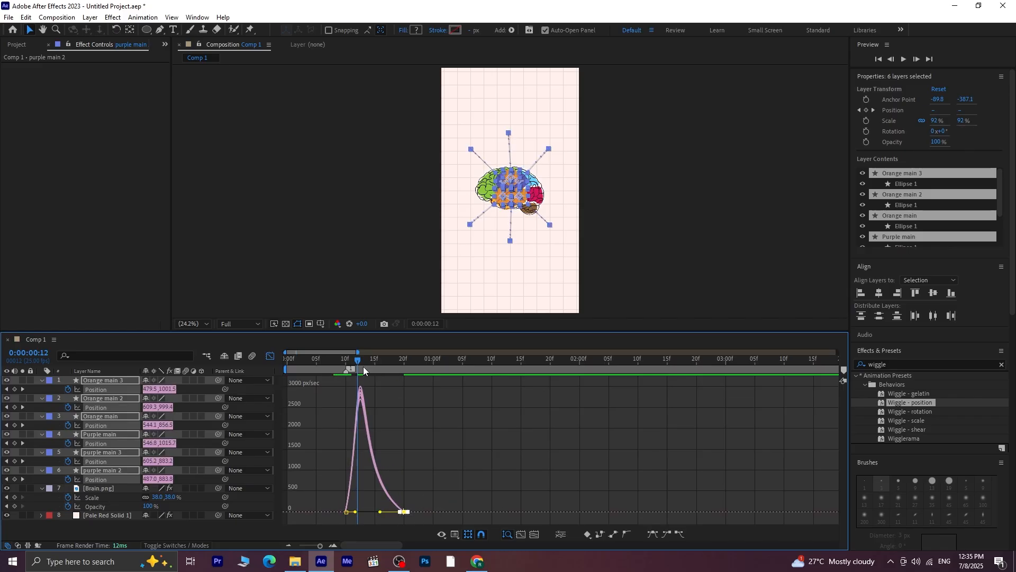
{"action": "left_click_drag", "start_coordinate": [345, 369], "coordinate": [339, 373]}
{"action": "key", "text": "space"}
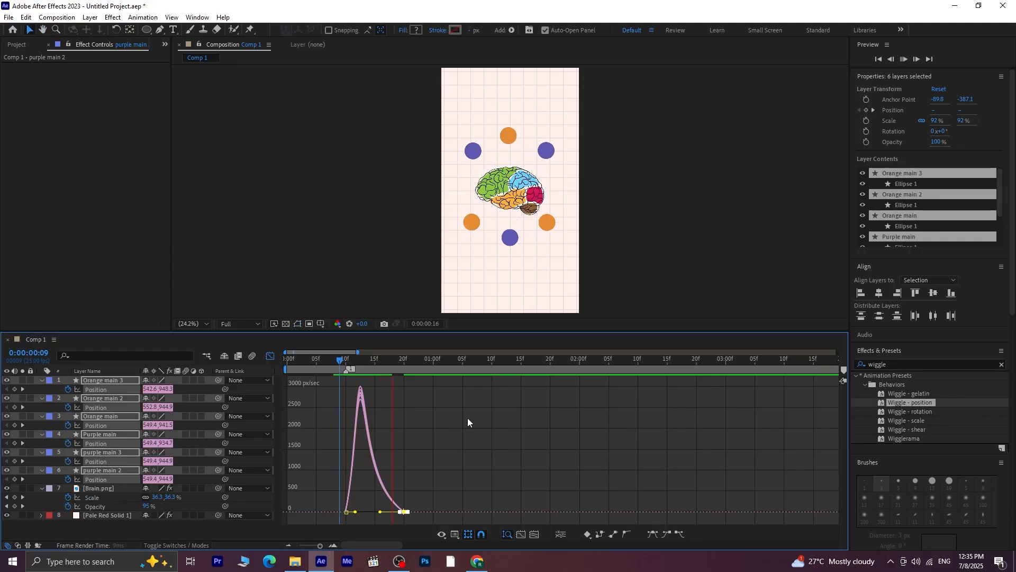
{"action": "key", "text": "space"}
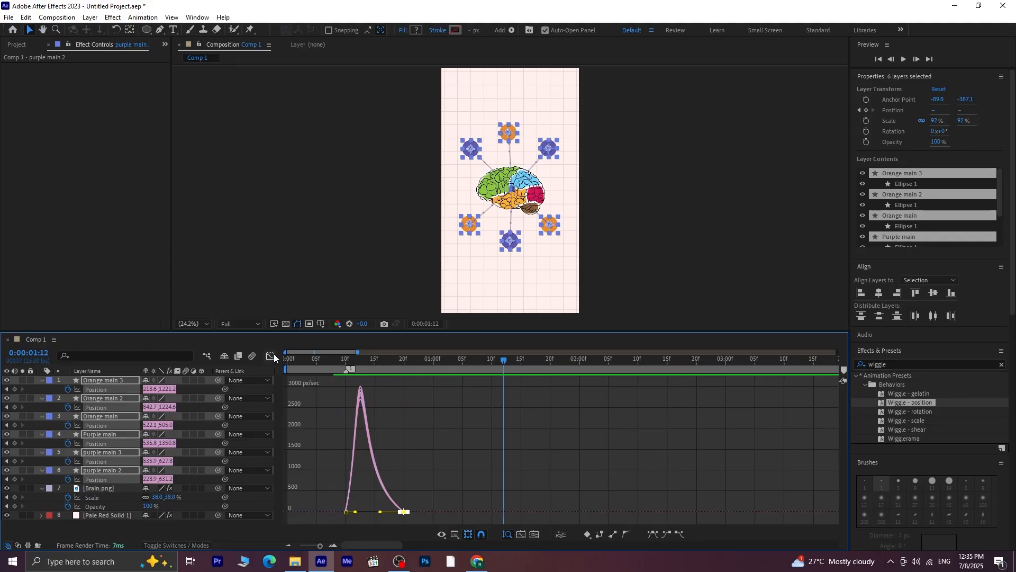
{"action": "left_click", "coordinate": [271, 356]}
Apply the Wiggle - position preset to all six circle layers at 0:00:00:19 and preview the result
{"action": "left_click_drag", "start_coordinate": [449, 374], "coordinate": [396, 395]}
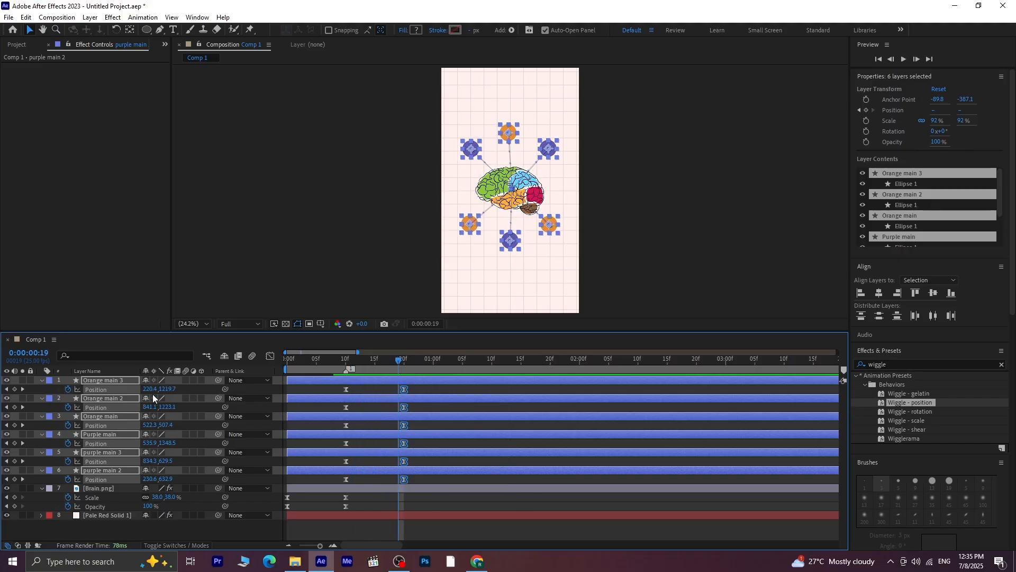
{"action": "double_click", "coordinate": [923, 405]}
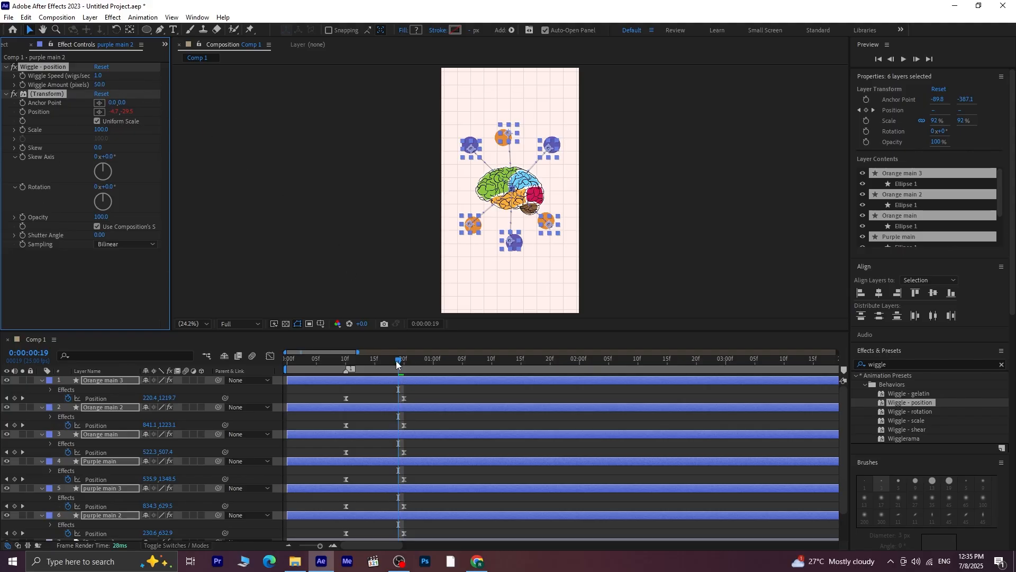
{"action": "left_click_drag", "start_coordinate": [397, 363], "coordinate": [336, 382]}
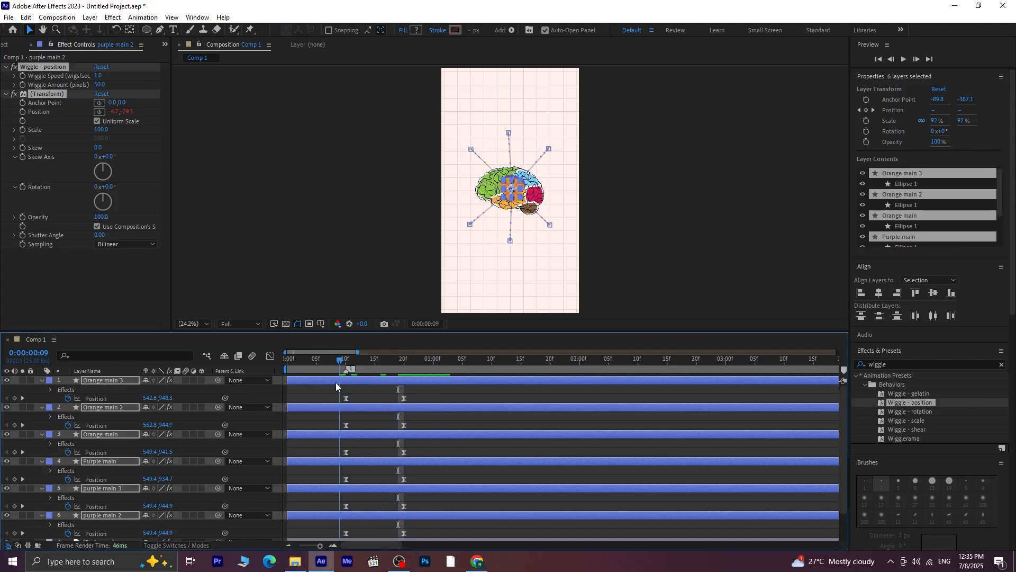
{"action": "key", "text": "space"}
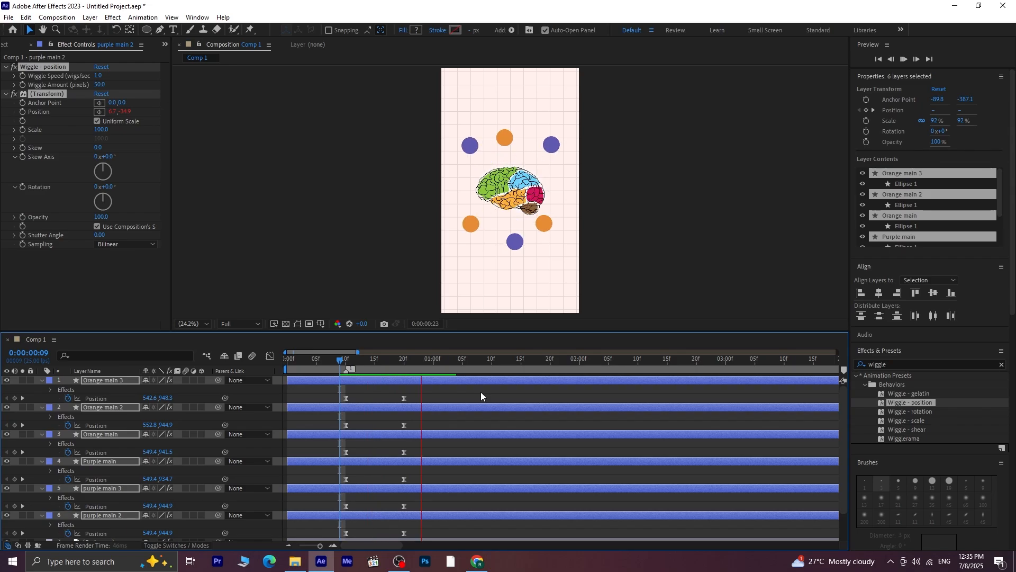
{"action": "key", "text": "space"}
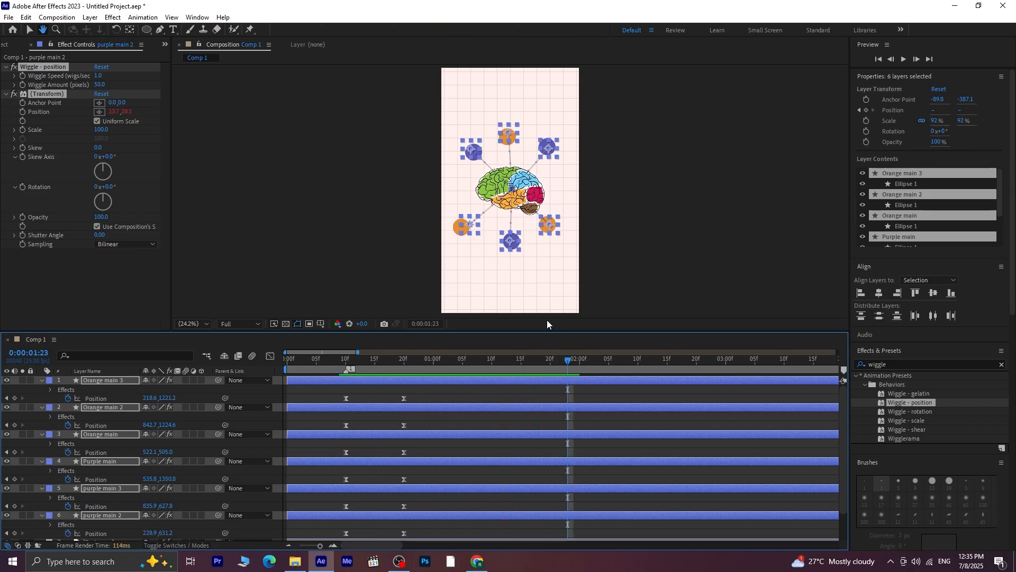
Set the six circles' Wiggle Amount to 25 pixels and preview the animation from 0:00:00:07
{"action": "left_click_drag", "start_coordinate": [98, 85], "coordinate": [91, 86]}
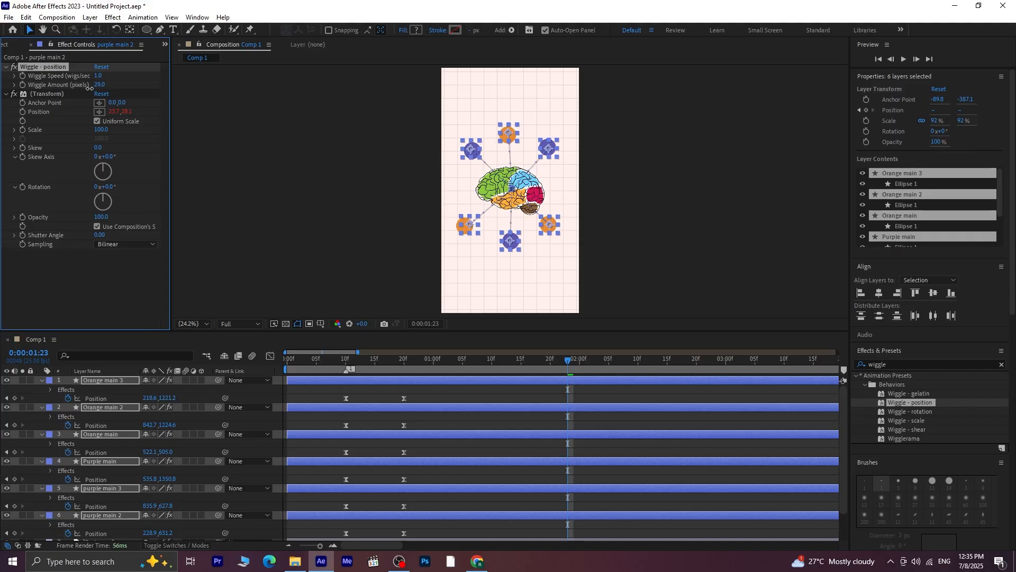
{"action": "left_click_drag", "start_coordinate": [560, 361], "coordinate": [328, 371]}
{"action": "key", "text": "space"}
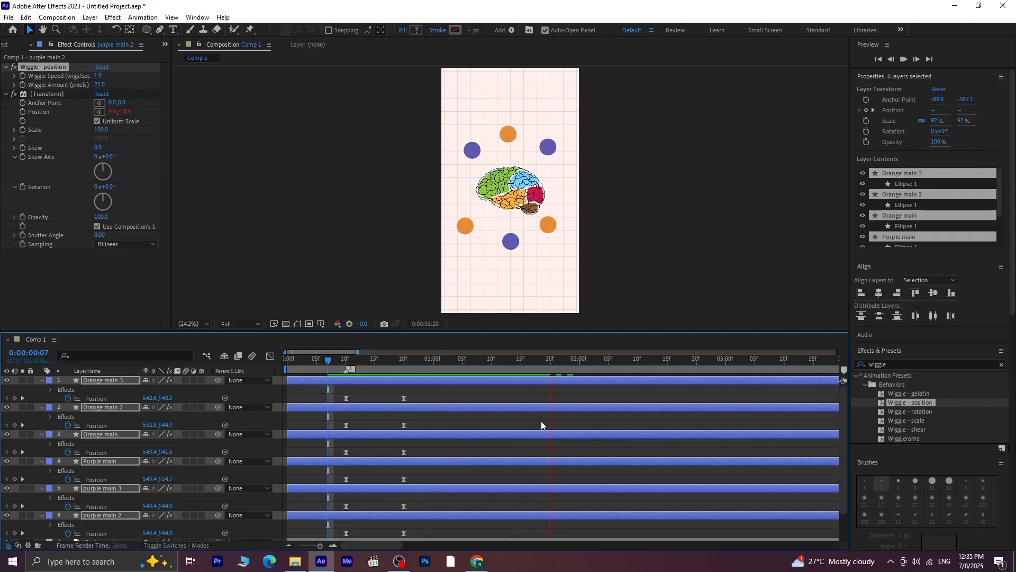
{"action": "key", "text": "space"}
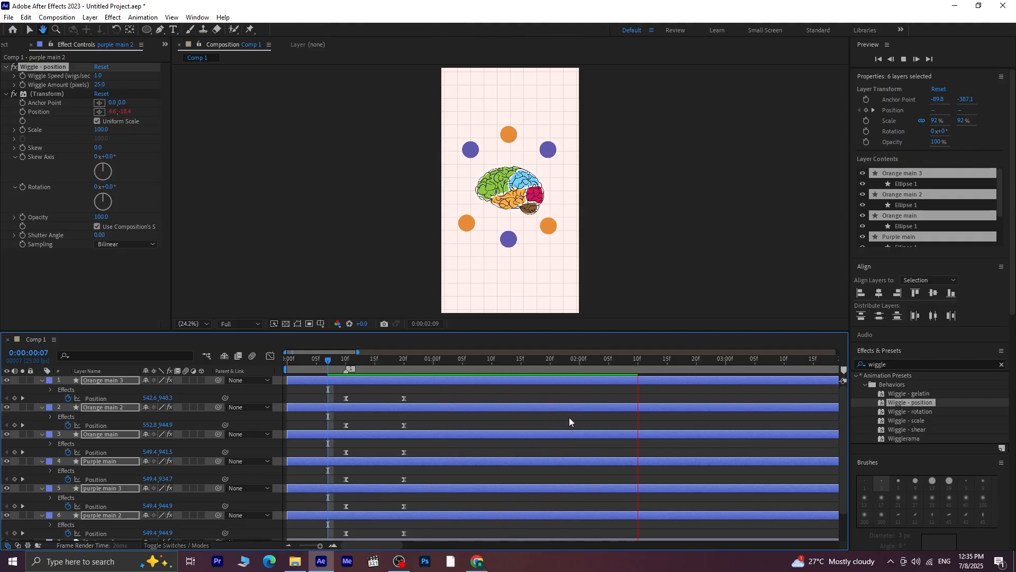
Set the six circles' Wiggle Speed to 0.7 and preview the animation from 0:00:00:09
{"action": "left_click", "coordinate": [98, 75]}
{"action": "type", "text": "0"}
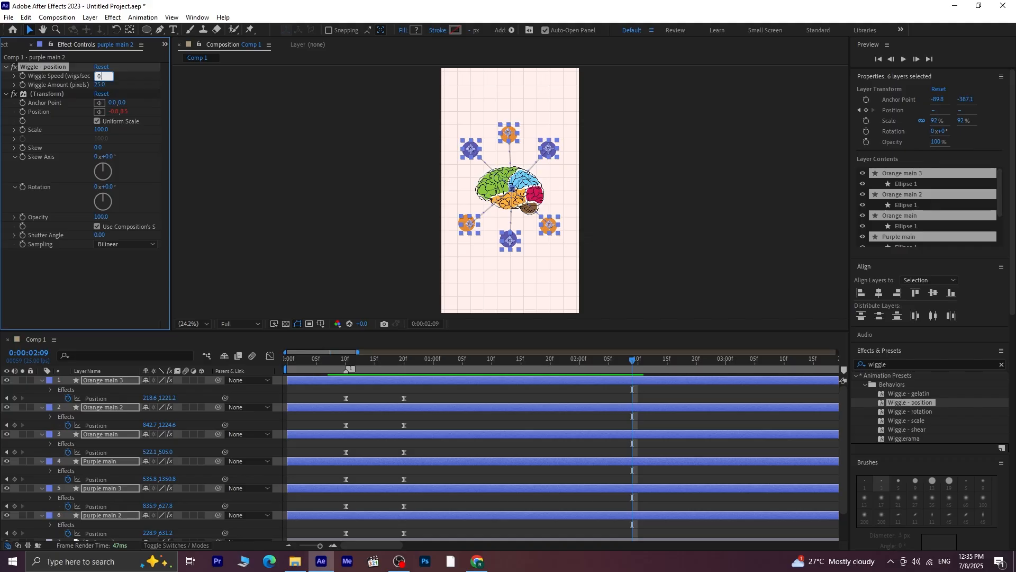
{"action": "type", "text": ".7"}
{"action": "key", "text": "Return"}
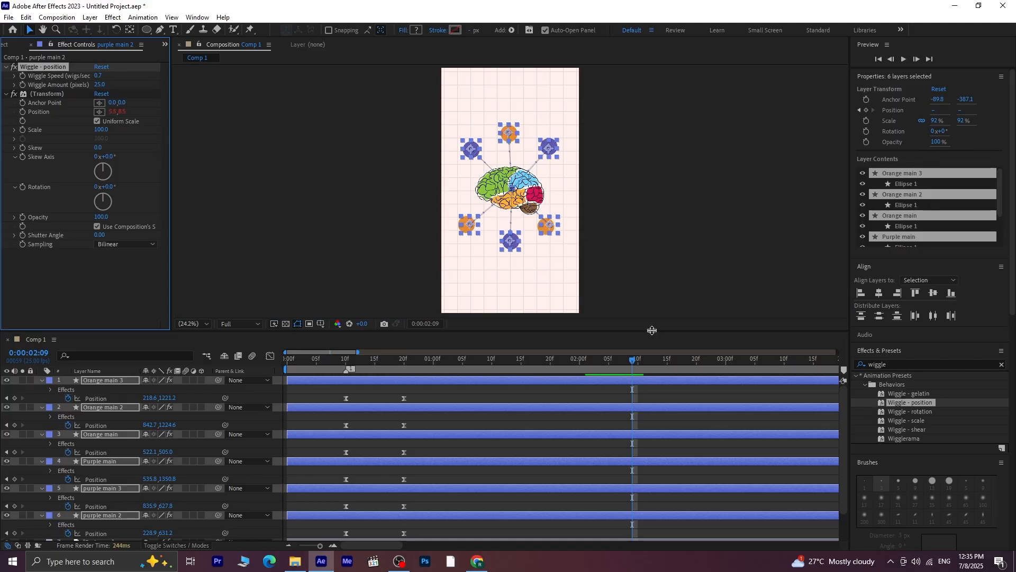
{"action": "left_click", "coordinate": [339, 365]}
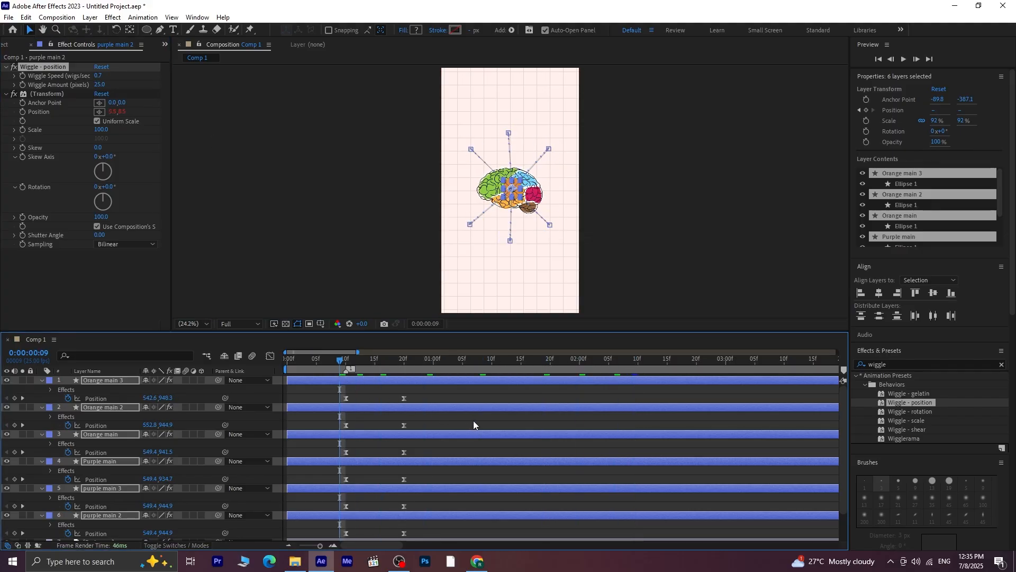
{"action": "key", "text": "space"}
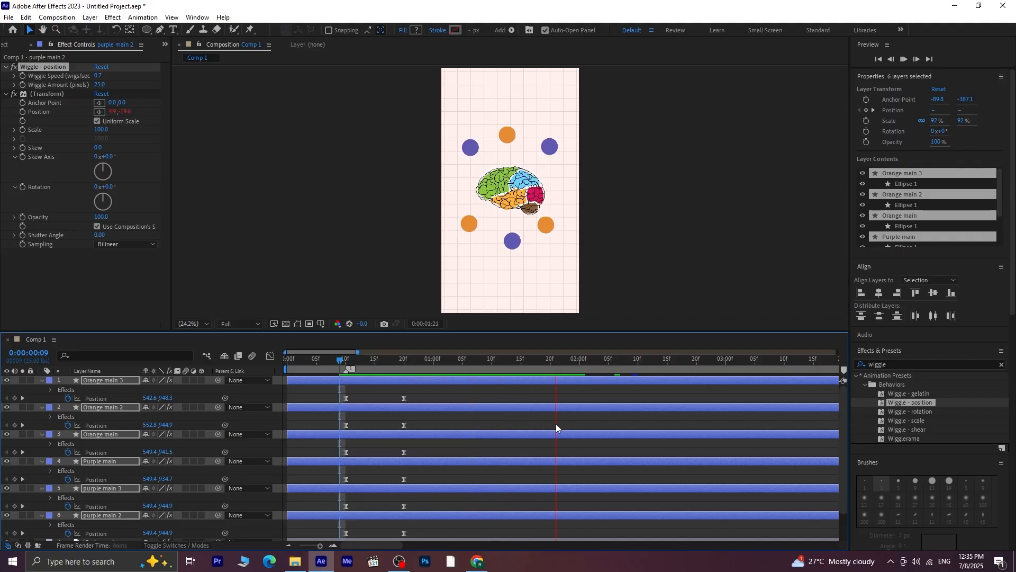
{"action": "key", "text": "space"}
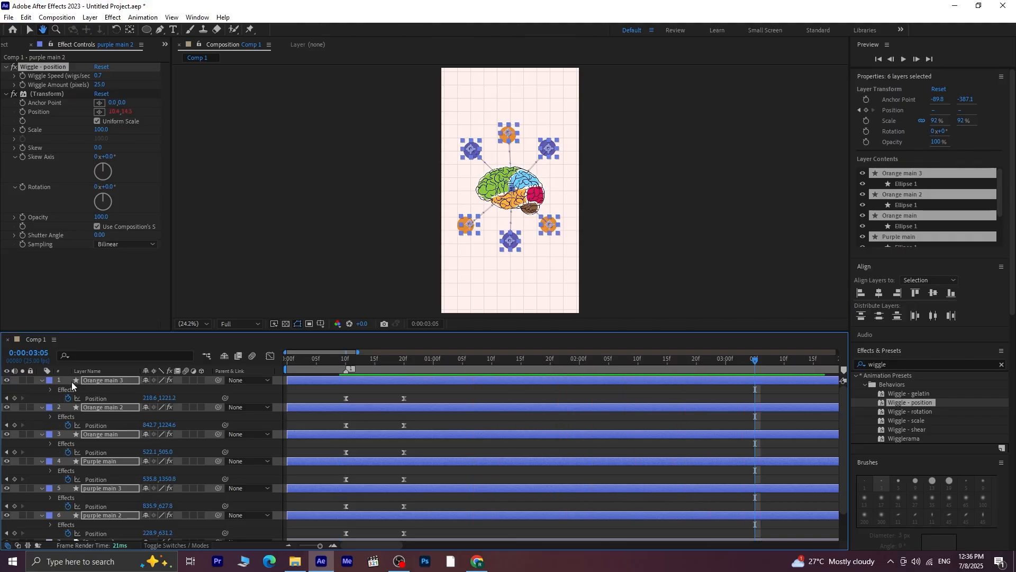
Collapse the six circle layers' properties and preview the circles bursting out from 0:00:00:10
{"action": "left_click", "coordinate": [41, 381]}
{"action": "left_click", "coordinate": [392, 497]}
{"action": "left_click_drag", "start_coordinate": [597, 364], "coordinate": [635, 366]}
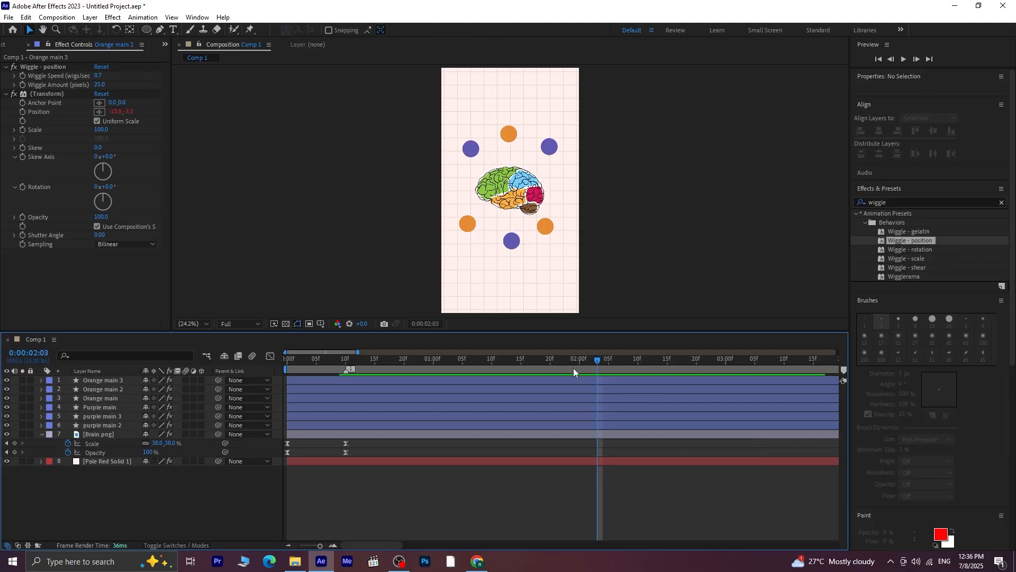
{"action": "left_click_drag", "start_coordinate": [574, 370], "coordinate": [347, 395]}
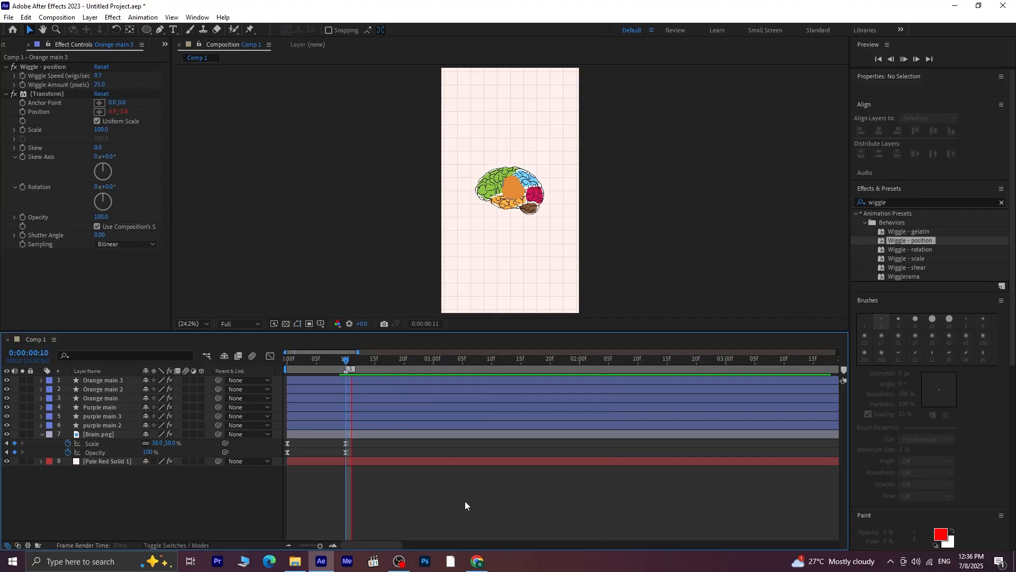
{"action": "key", "text": "space"}
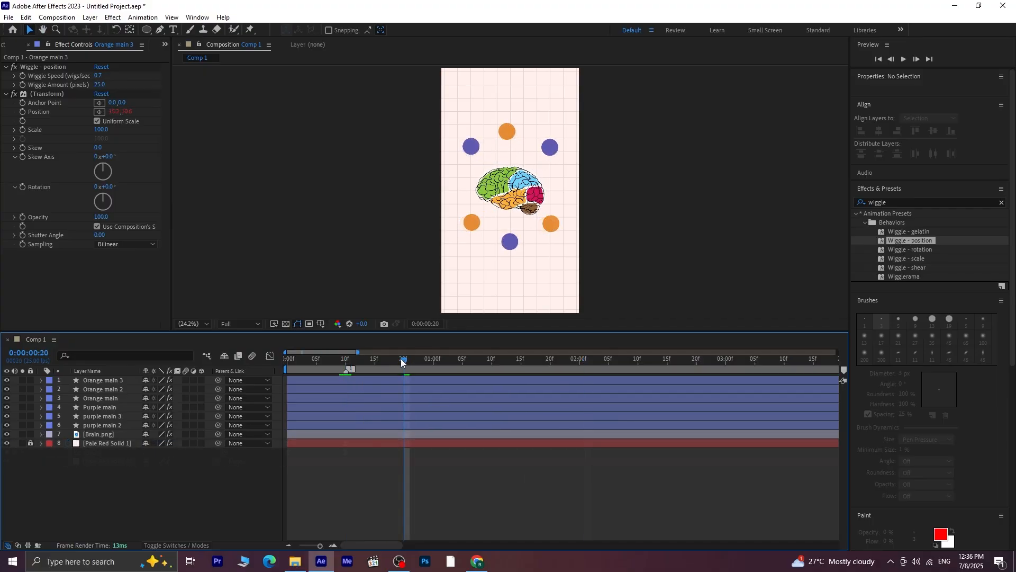
{"action": "left_click_drag", "start_coordinate": [404, 362], "coordinate": [203, 379]}
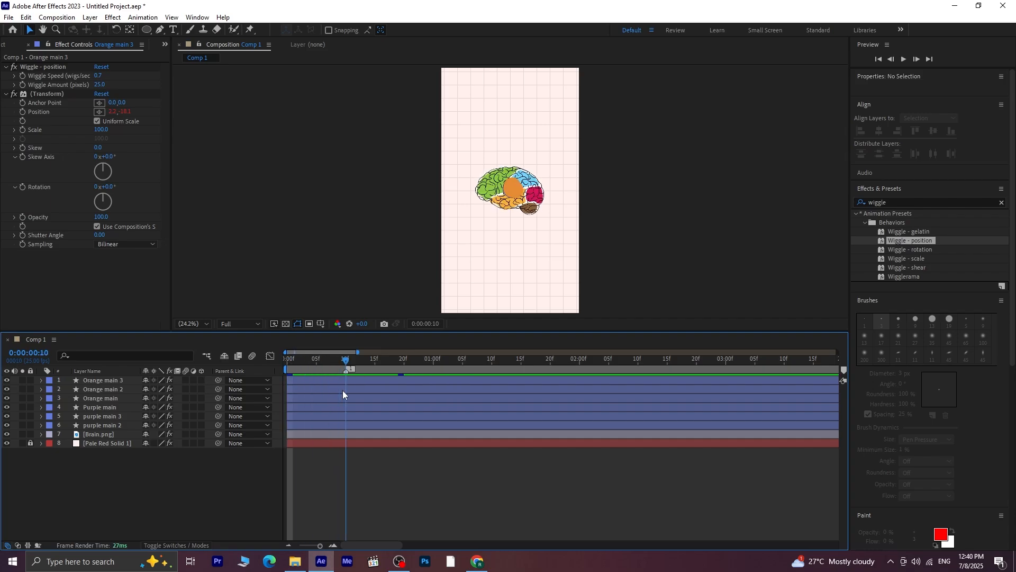
Reveal the keyframes of the six circle layers and move the Brain.png layer above all of them
{"action": "left_click", "coordinate": [358, 383]}
{"action": "left_click", "coordinate": [368, 428], "text": "shift"}
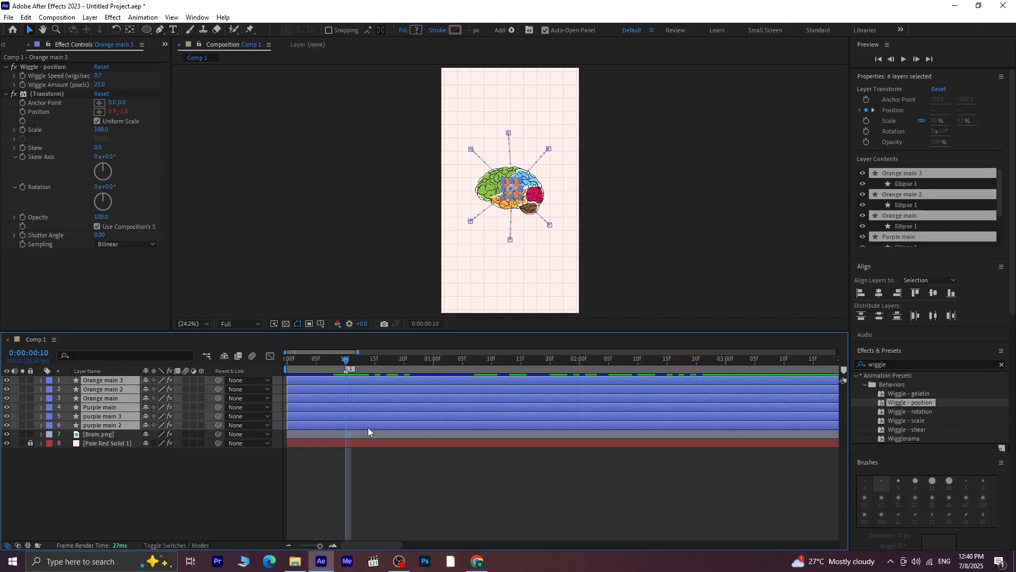
{"action": "key", "text": "u"}
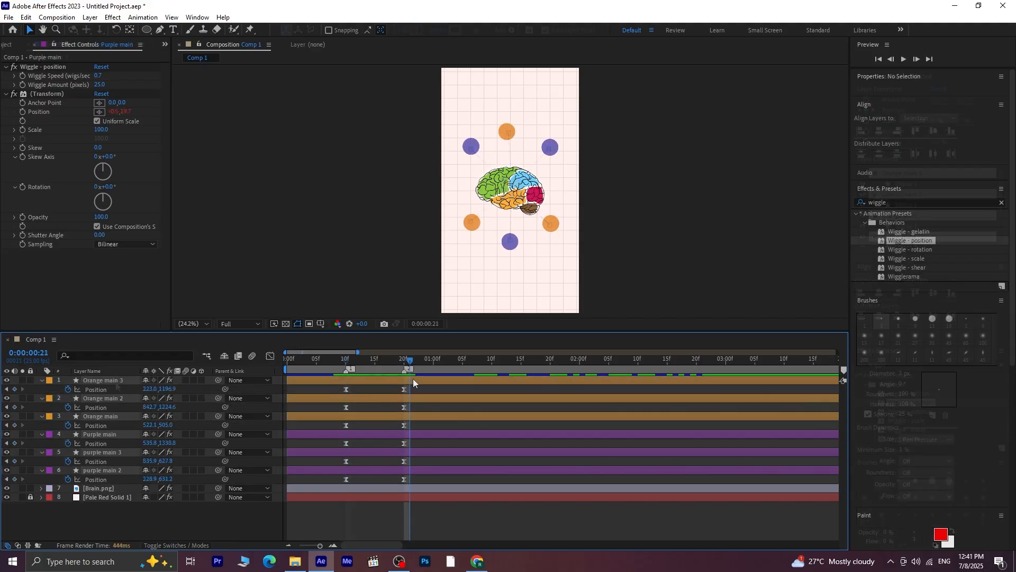
{"action": "left_click_drag", "start_coordinate": [413, 379], "coordinate": [114, 479]}
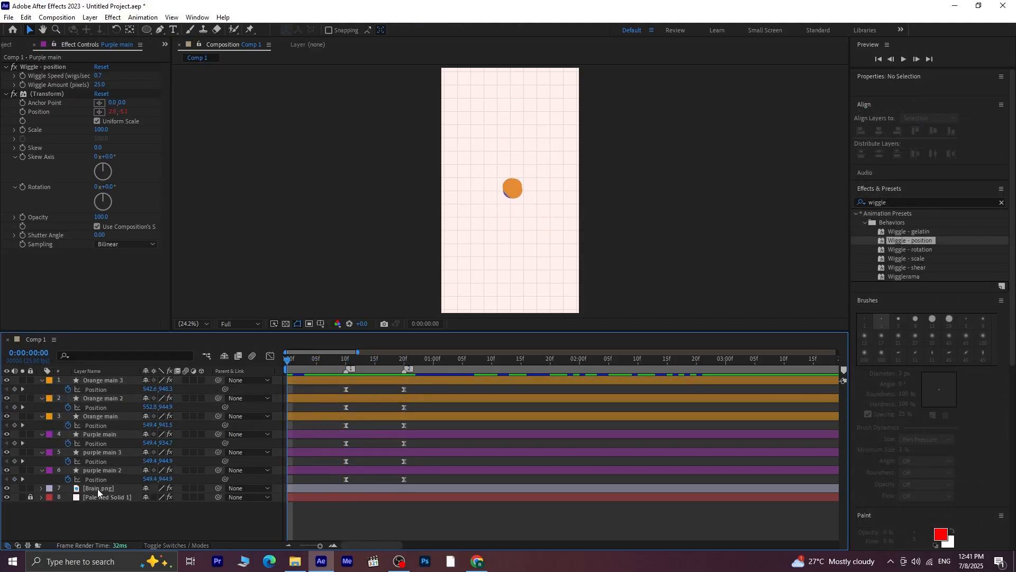
{"action": "left_click", "coordinate": [98, 490]}
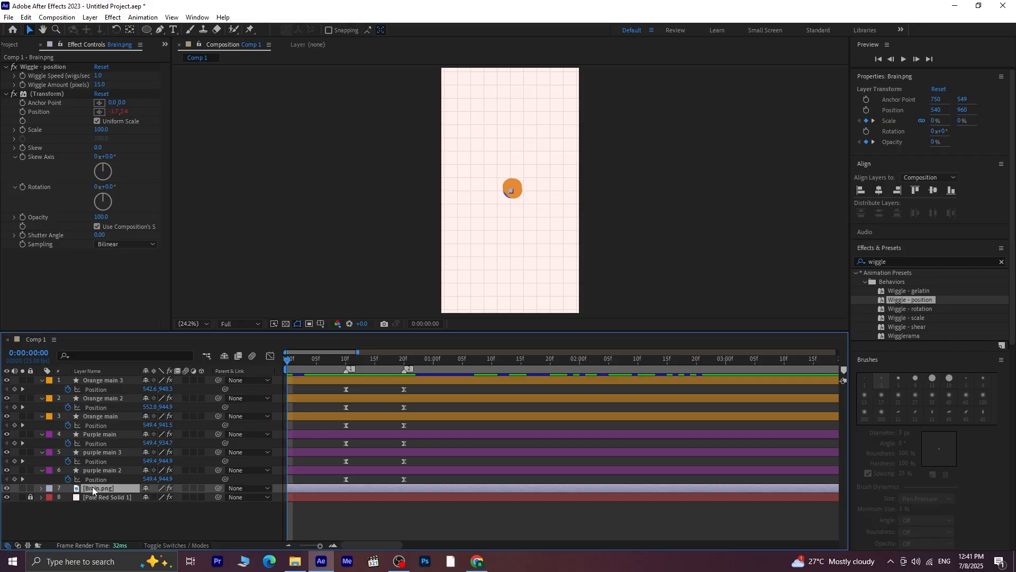
{"action": "left_click_drag", "start_coordinate": [93, 491], "coordinate": [92, 377]}
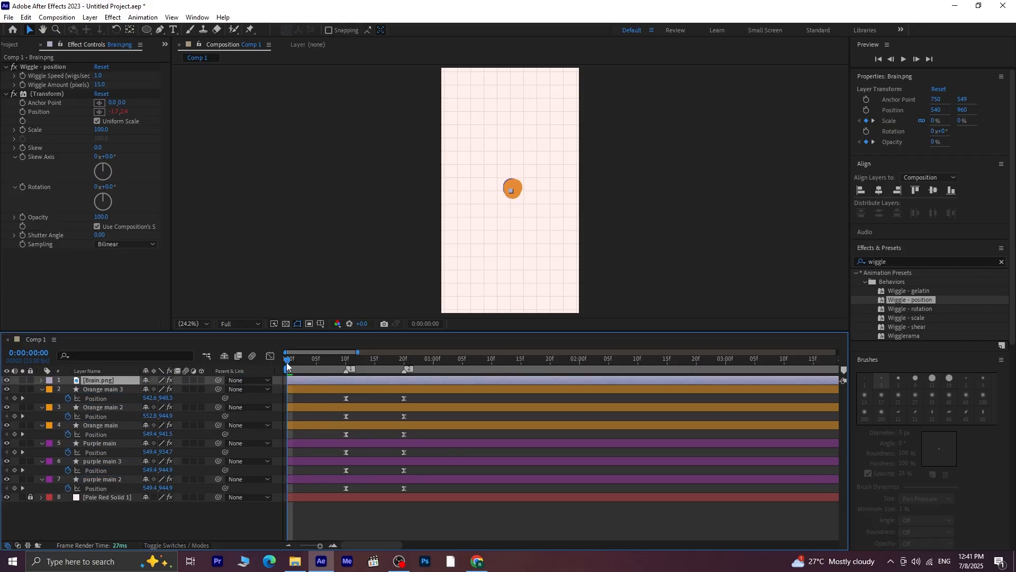
Trim the start of all six circle layers to 0:00:00:10
{"action": "left_click_drag", "start_coordinate": [289, 362], "coordinate": [346, 409]}
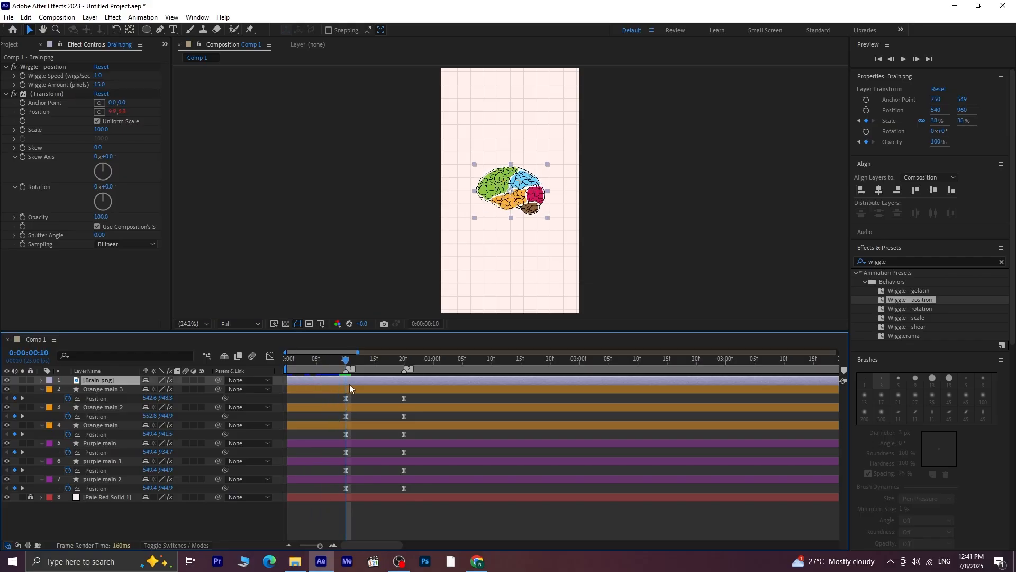
{"action": "left_click", "coordinate": [349, 389]}
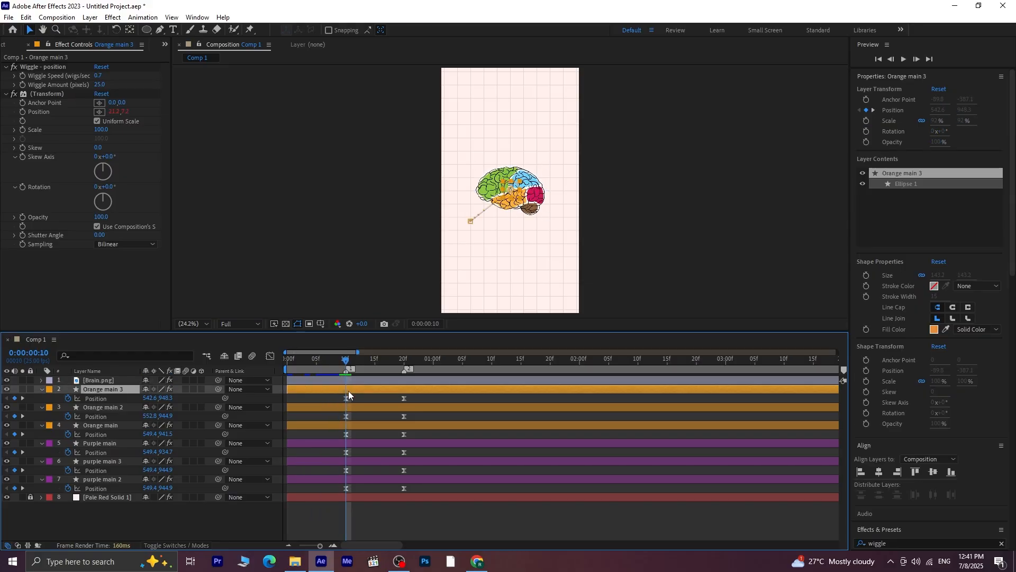
{"action": "left_click", "coordinate": [347, 481], "text": "shift"}
{"action": "key", "text": "alt+bracketleft"}
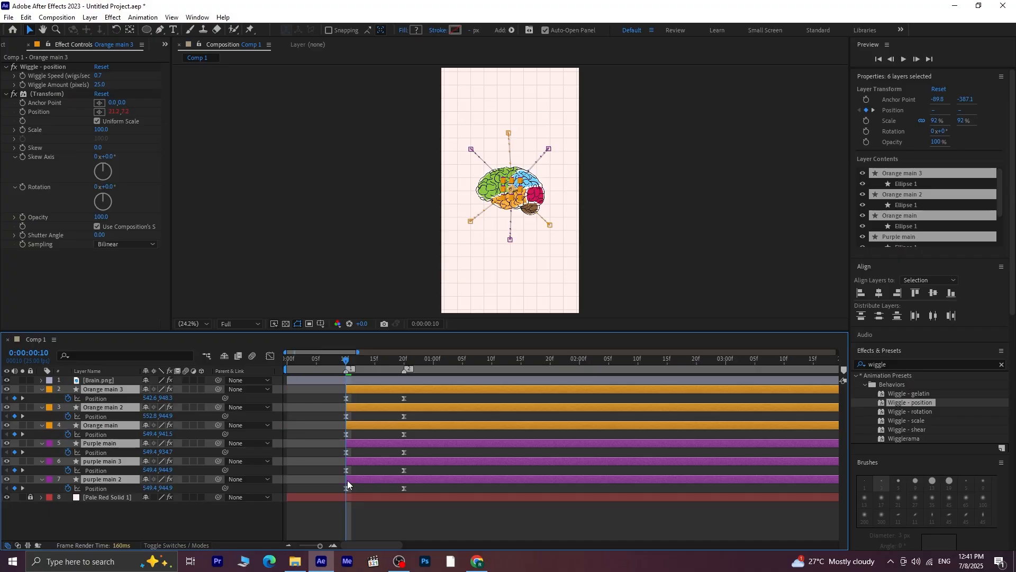
{"action": "left_click", "coordinate": [386, 509]}
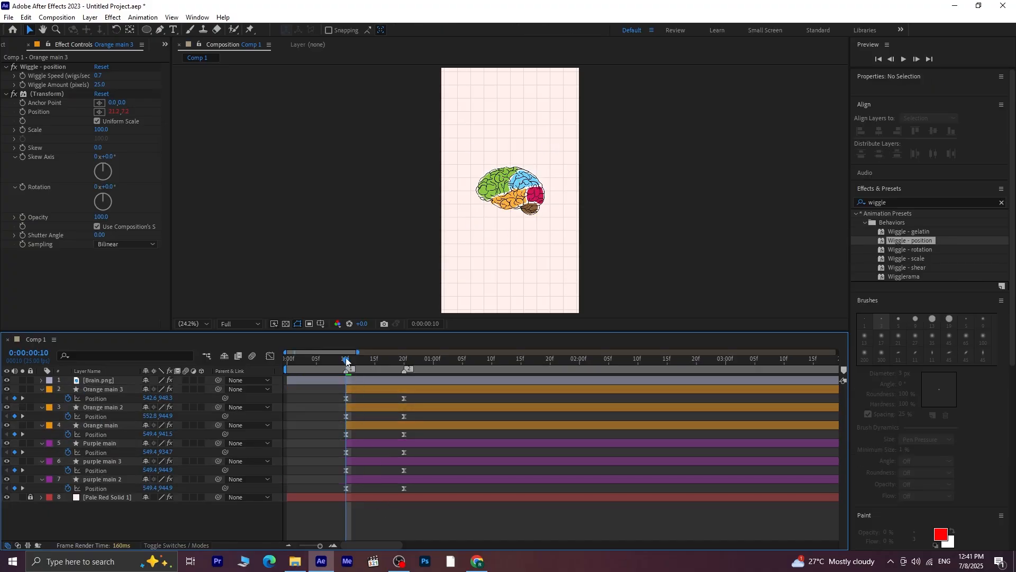
Preview the whole animation from 0:00:00:00 to check the circles' appearance from behind the brain
{"action": "left_click_drag", "start_coordinate": [345, 358], "coordinate": [224, 379]}
{"action": "key", "text": "space"}
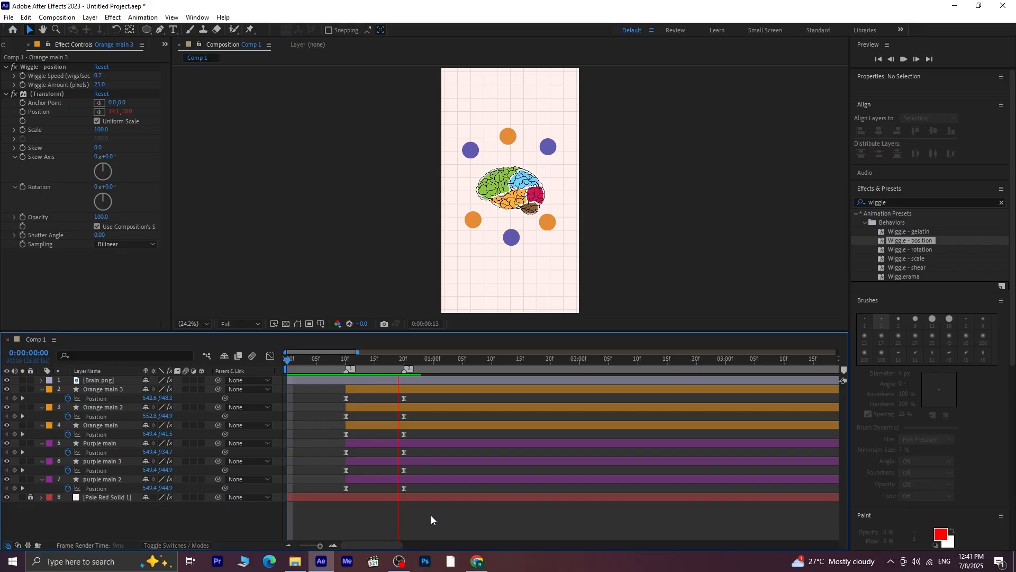
{"action": "left_click", "coordinate": [529, 366]}
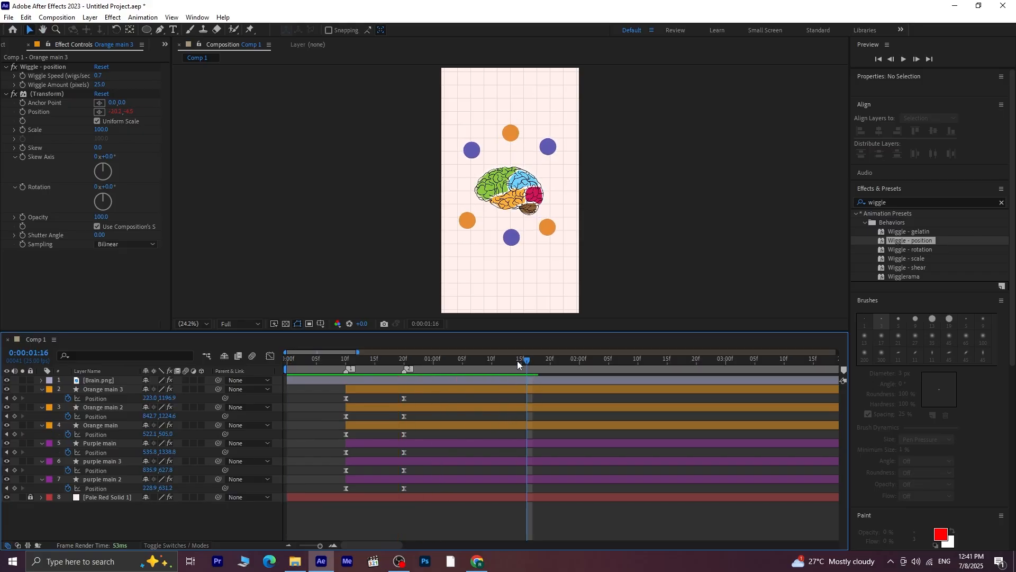
{"action": "left_click_drag", "start_coordinate": [517, 361], "coordinate": [275, 396]}
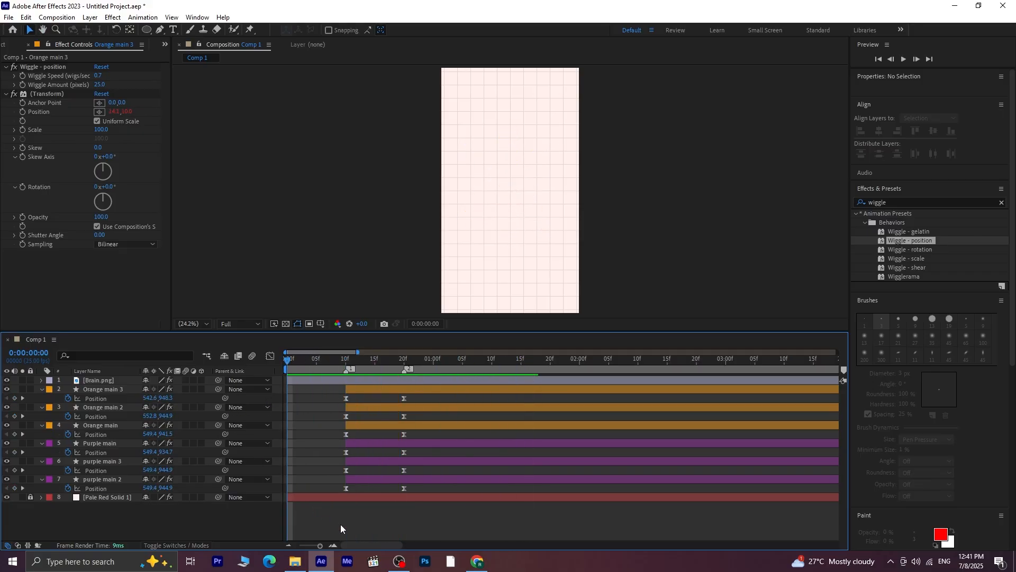
{"action": "key", "text": "space"}
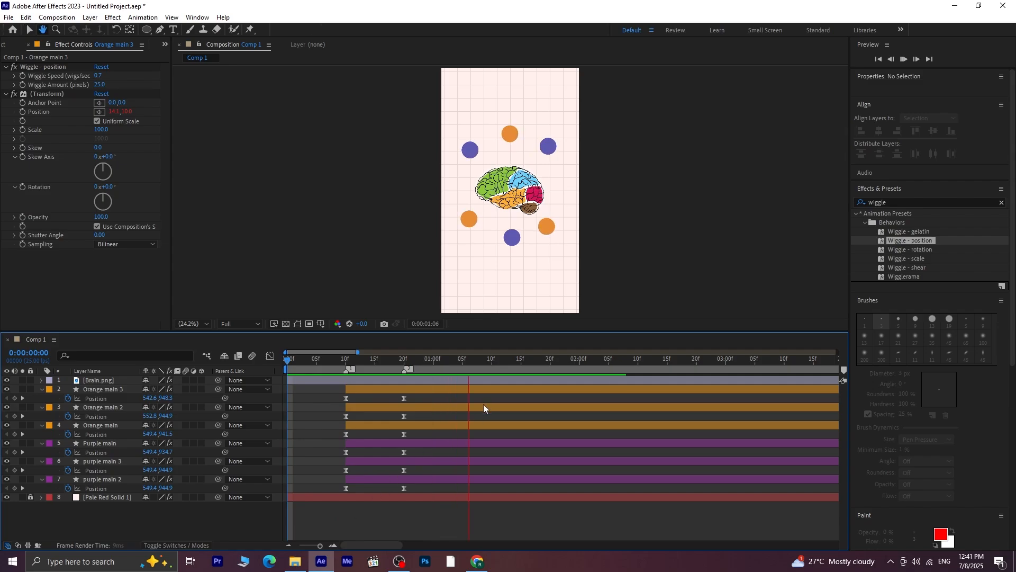
Shift all six circle layers in time to start at 0:00:00:16 and preview from the beginning
{"action": "left_click", "coordinate": [479, 391]}
{"action": "left_click", "coordinate": [485, 477], "text": "shift"}
{"action": "left_click_drag", "start_coordinate": [485, 478], "coordinate": [520, 472]}
{"action": "left_click_drag", "start_coordinate": [439, 361], "coordinate": [173, 389]}
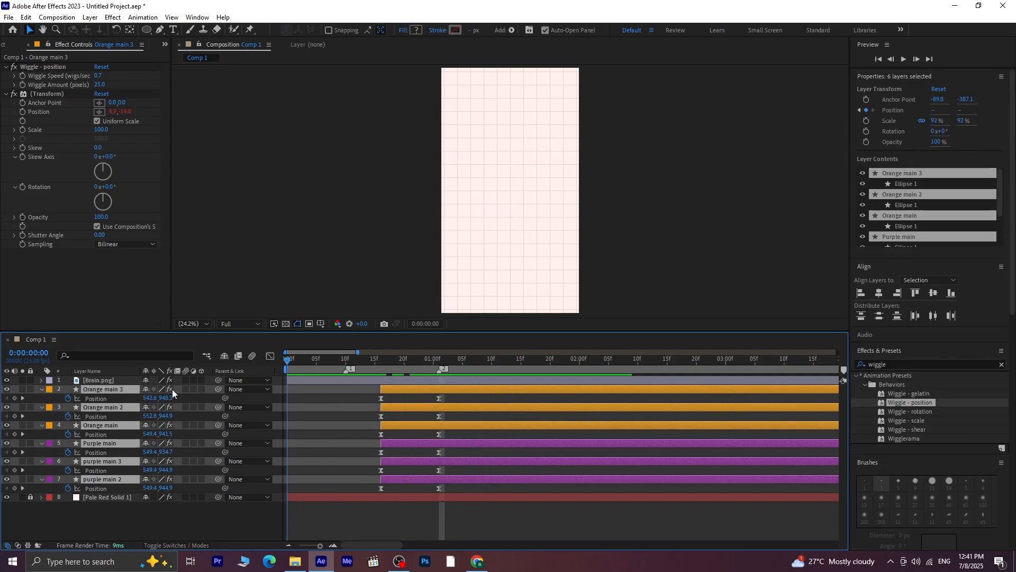
{"action": "key", "text": "space"}
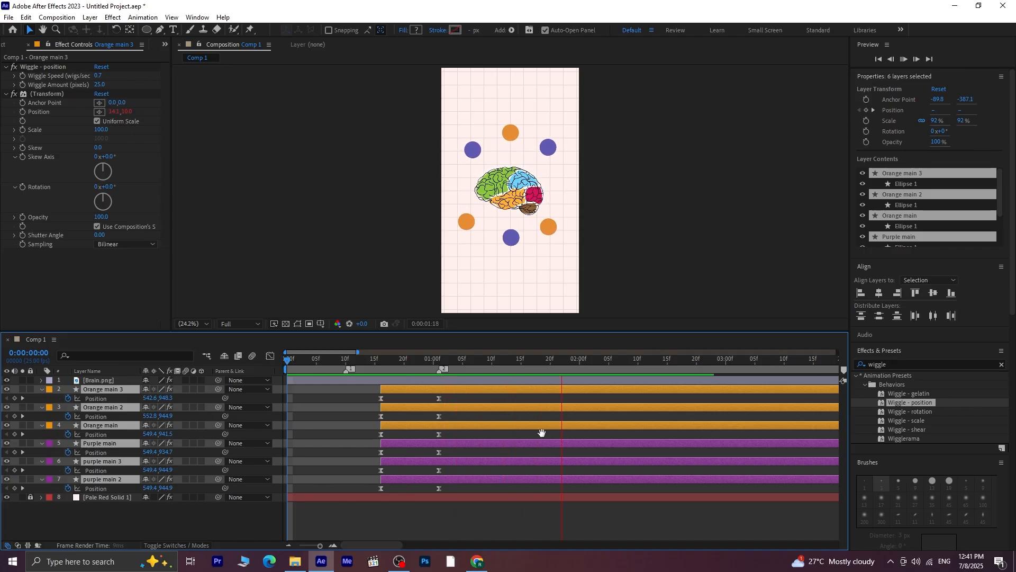
{"action": "key", "text": "space"}
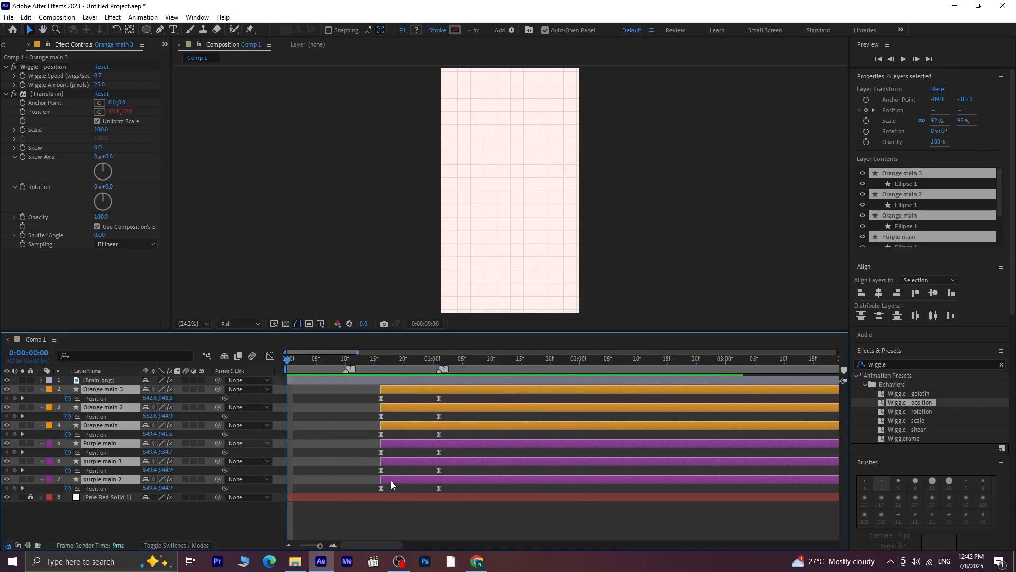
{"action": "key", "text": "space"}
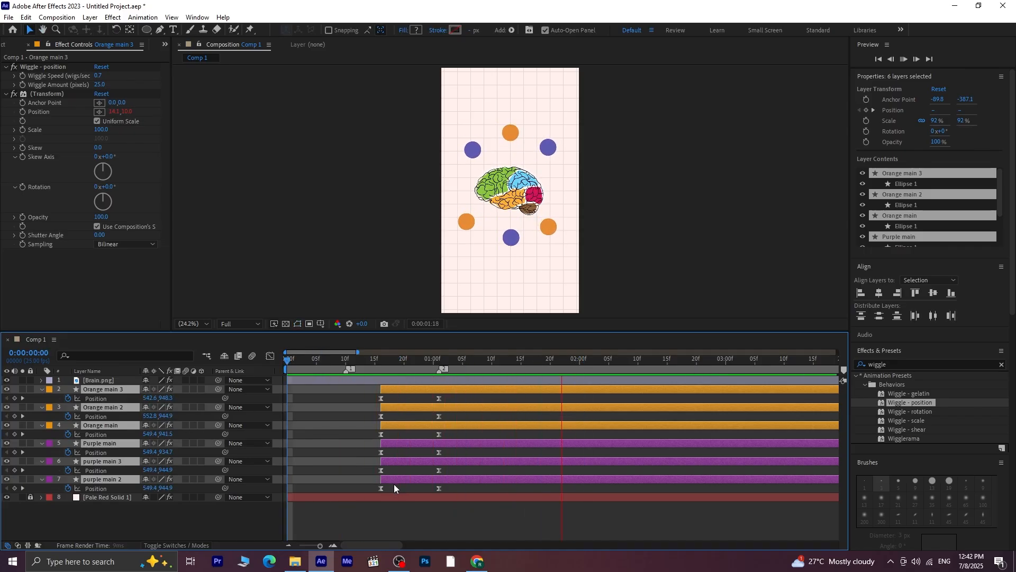
{"action": "key", "text": "space"}
Stretch the six circles' Position keyframes so the ending ones fall at 0:00:01:13, and preview the slower burst
{"action": "left_click_drag", "start_coordinate": [453, 394], "coordinate": [440, 402]}
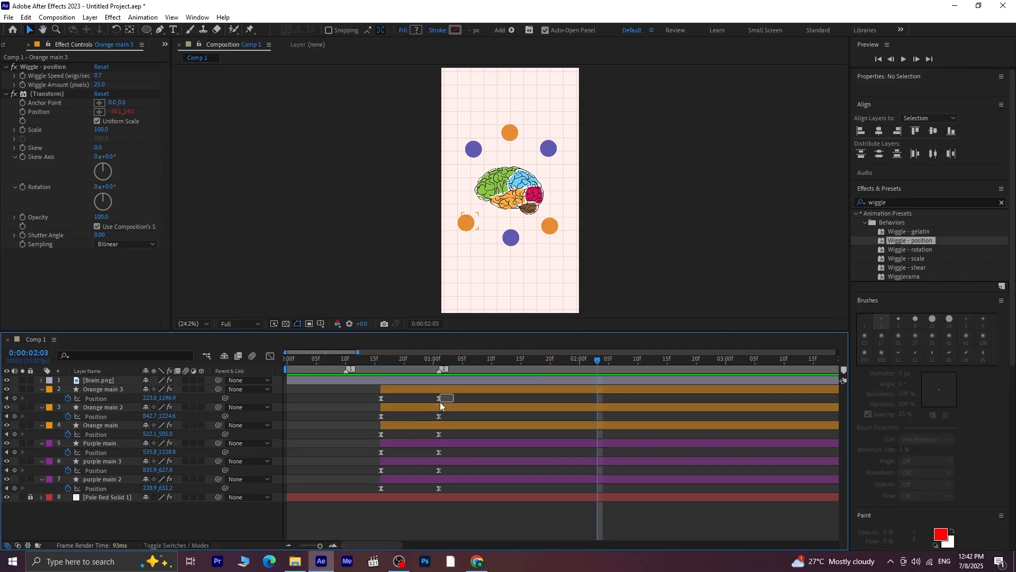
{"action": "left_click", "coordinate": [387, 387]}
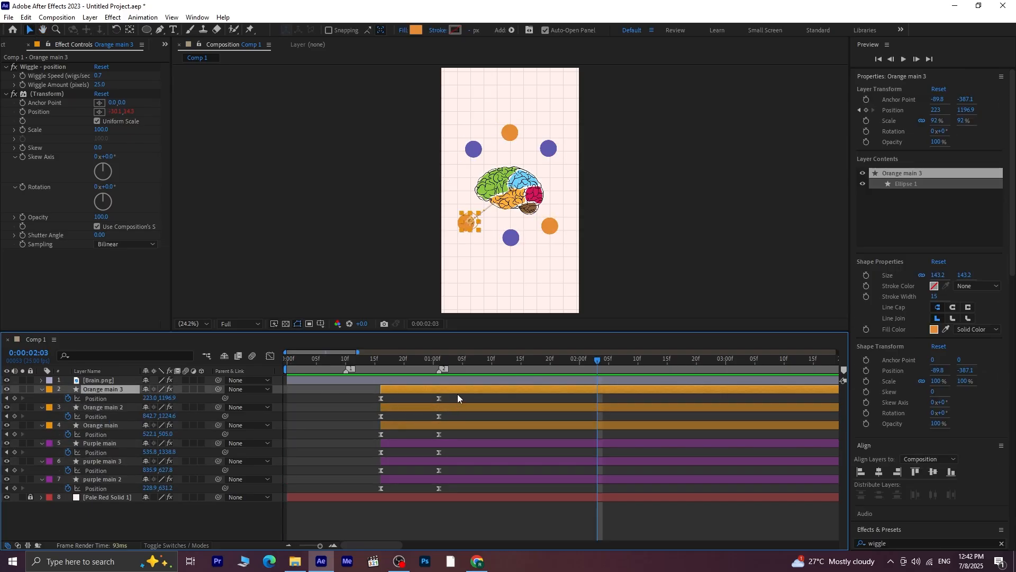
{"action": "left_click_drag", "start_coordinate": [457, 394], "coordinate": [372, 492]}
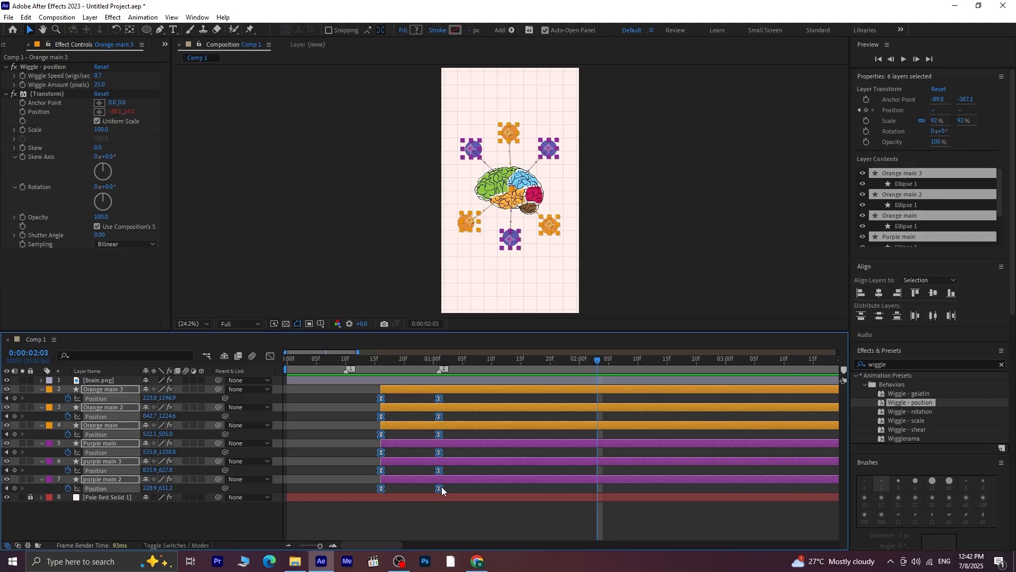
{"action": "left_click_drag", "start_coordinate": [441, 487], "coordinate": [510, 488]}
{"action": "key", "text": "Home"}
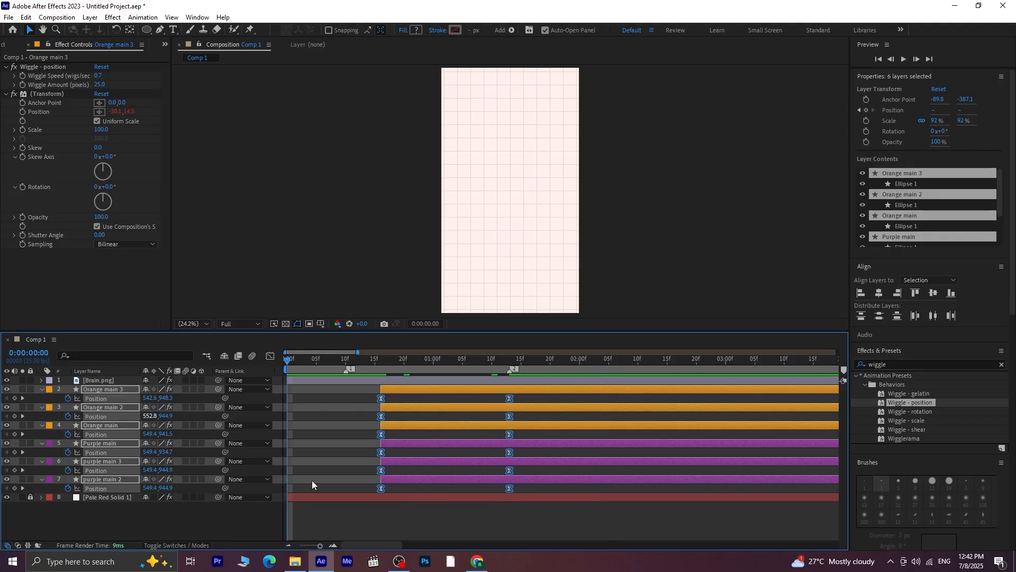
{"action": "key", "text": "space"}
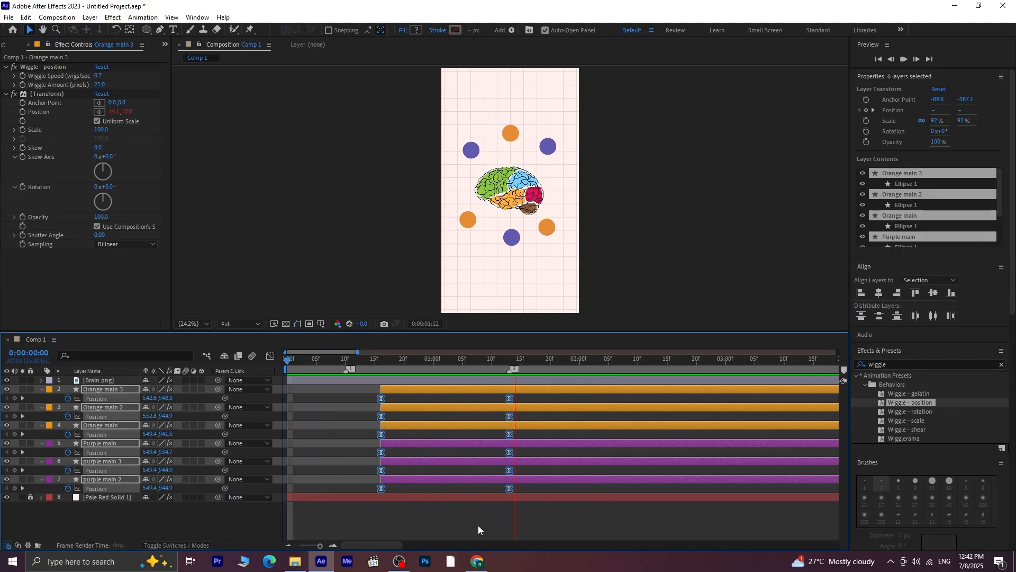
{"action": "key", "text": "space"}
Scrub through the animation and collapse the properties of all six circle layers
{"action": "left_click_drag", "start_coordinate": [620, 358], "coordinate": [164, 436]}
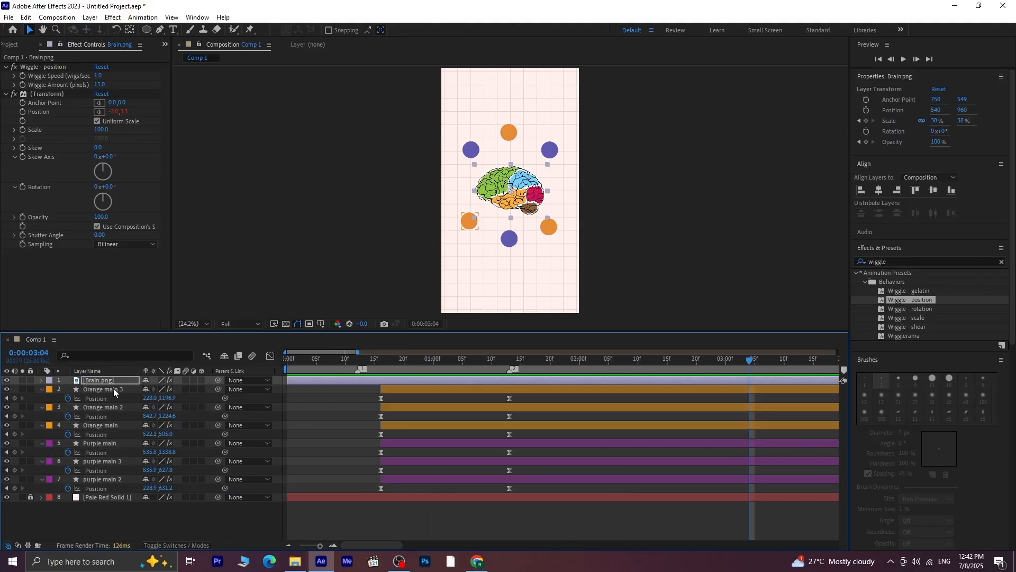
{"action": "left_click", "coordinate": [113, 389]}
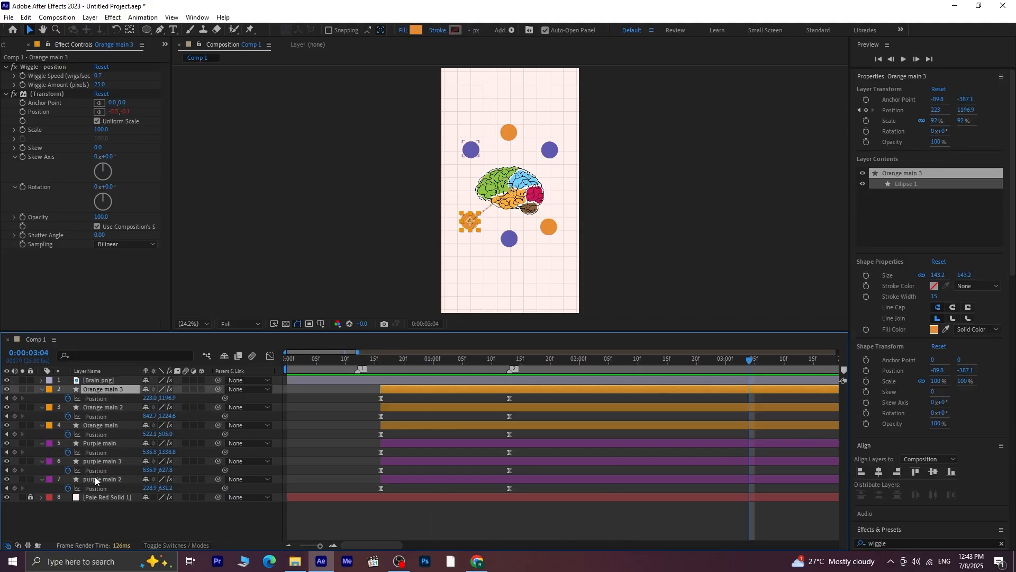
{"action": "left_click", "coordinate": [95, 479], "text": "shift"}
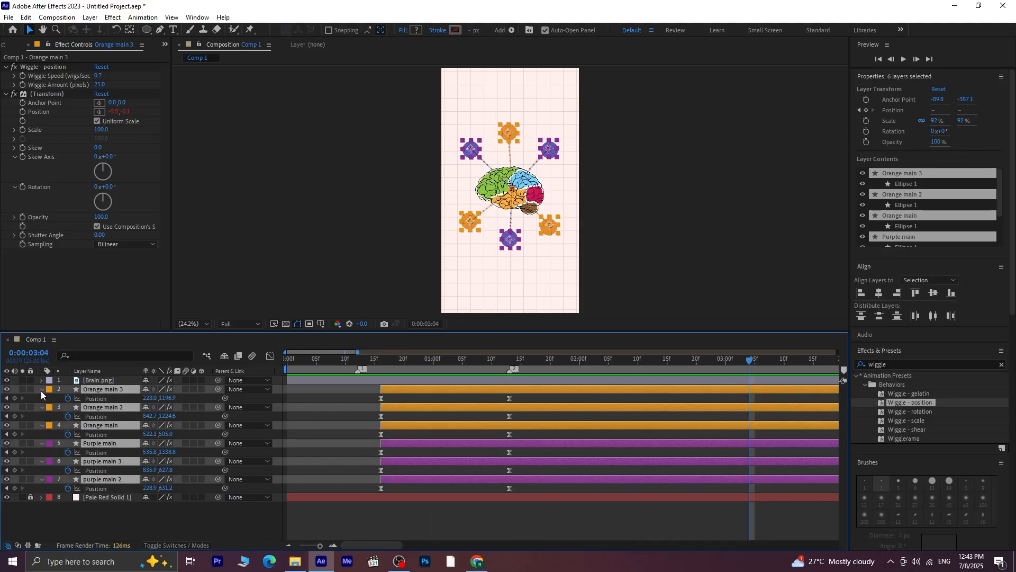
{"action": "left_click", "coordinate": [41, 390]}
{"action": "left_click", "coordinate": [298, 497]}
Fade out the brain by keyframing its Opacity at 100% at 0:00:01:13 and 0% at 0:00:02:00
{"action": "left_click", "coordinate": [732, 360]}
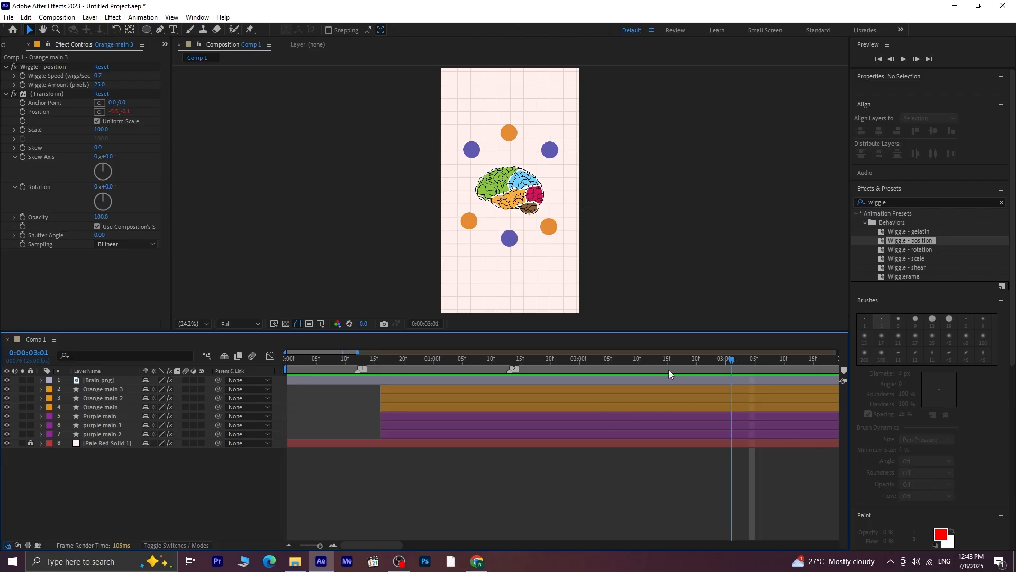
{"action": "mouse_move", "coordinate": [669, 370]}
{"action": "left_mouse_down"}
{"action": "mouse_move", "coordinate": [493, 393]}
{"action": "mouse_move", "coordinate": [510, 404]}
{"action": "left_mouse_up"}
{"action": "left_click", "coordinate": [525, 380]}
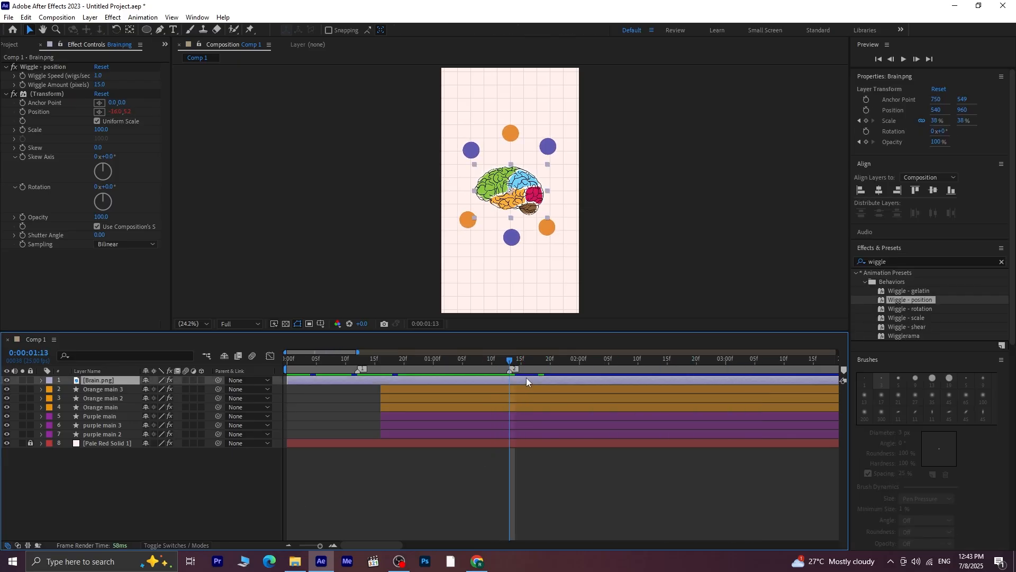
{"action": "key", "text": "t"}
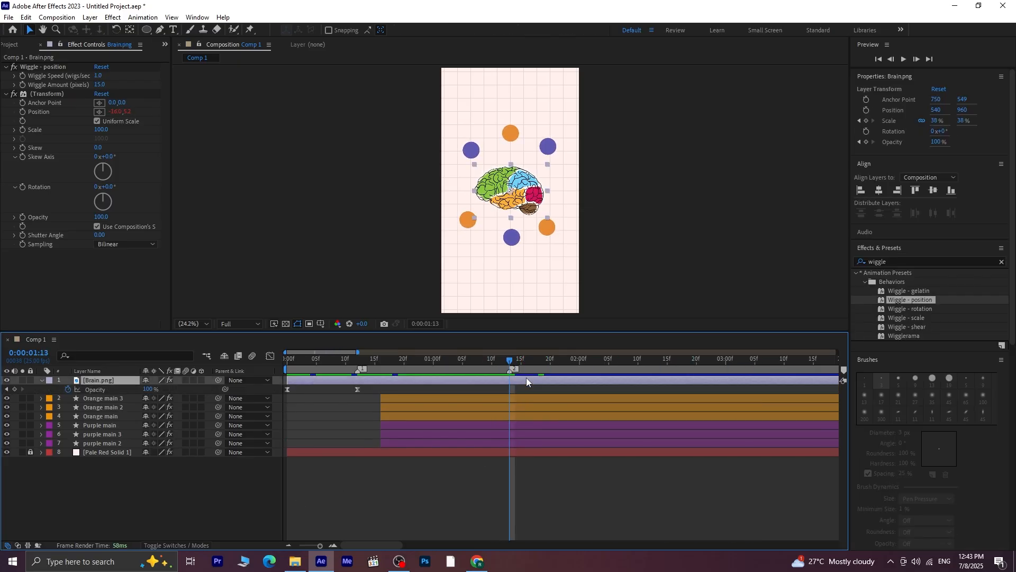
{"action": "left_click", "coordinate": [68, 390]}
{"action": "left_click_drag", "start_coordinate": [512, 360], "coordinate": [580, 390]}
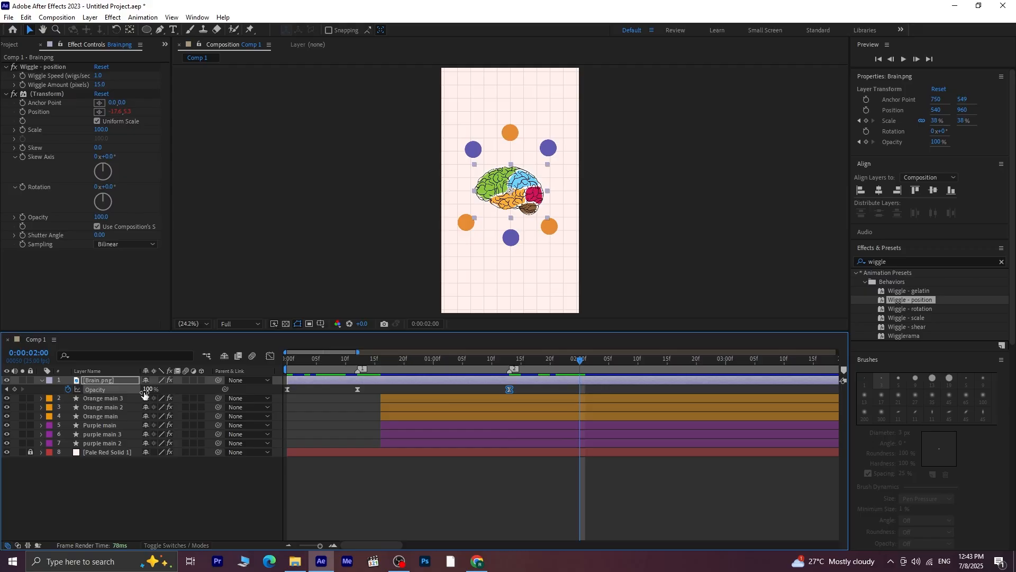
{"action": "left_click_drag", "start_coordinate": [144, 394], "coordinate": [18, 392]}
{"action": "left_click", "coordinate": [507, 466]}
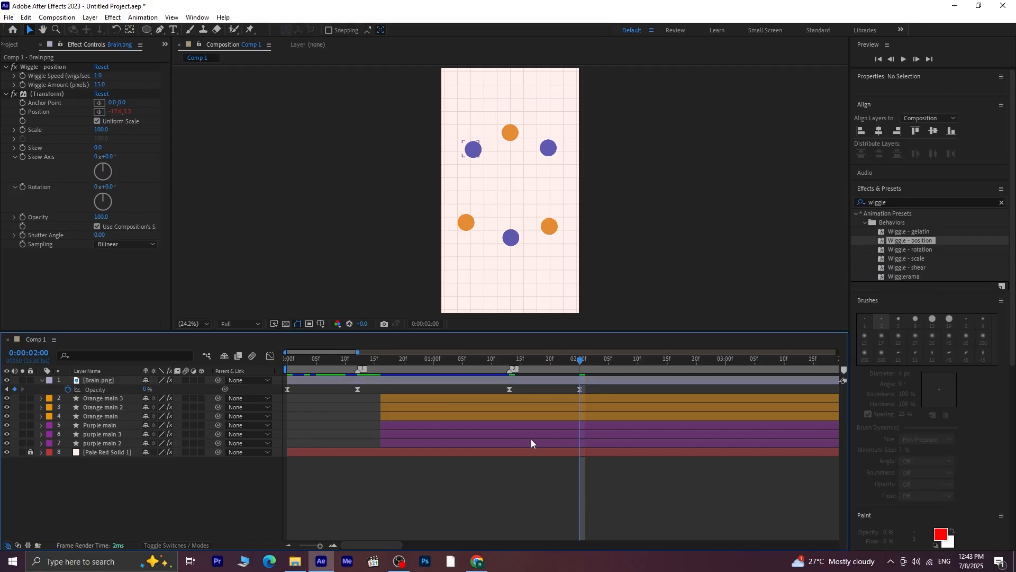
Reveal the Position of all six circle layers and add holding Position keyframes at 0:00:01:15
{"action": "left_click_drag", "start_coordinate": [575, 365], "coordinate": [509, 408]}
{"action": "left_click", "coordinate": [524, 446], "text": "shift"}
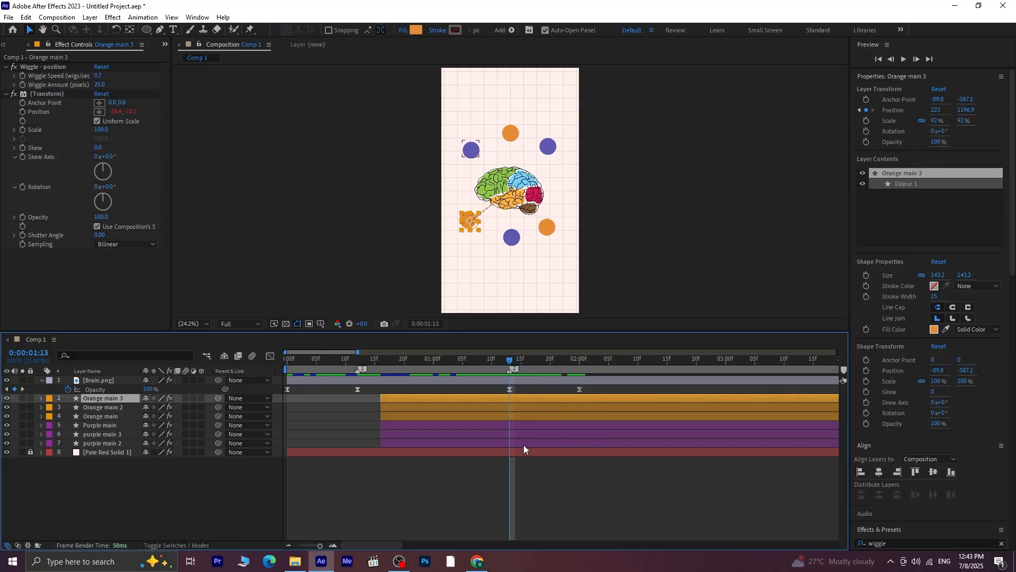
{"action": "key", "text": "p"}
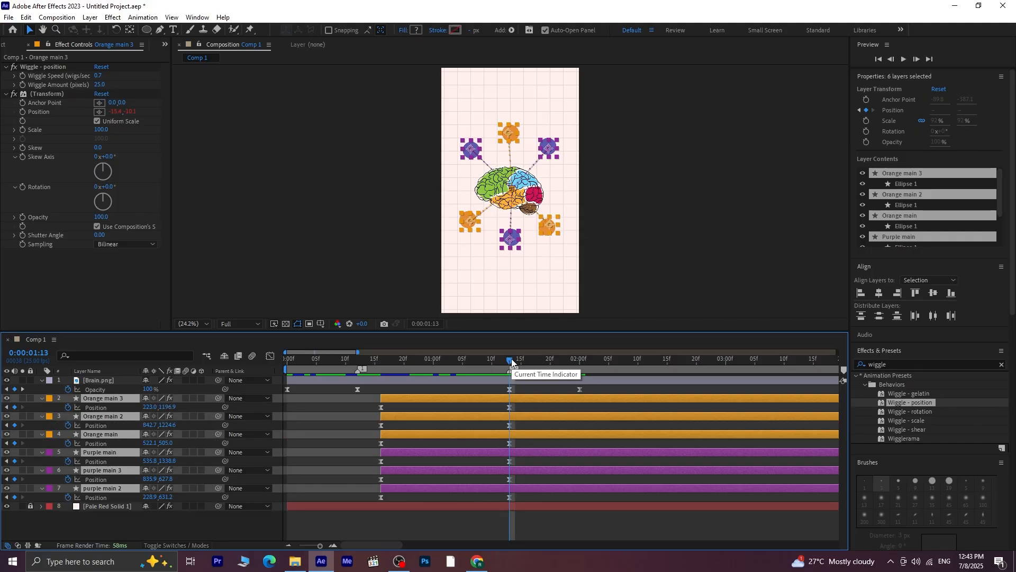
{"action": "left_click", "coordinate": [528, 370]}
{"action": "left_click_drag", "start_coordinate": [529, 376], "coordinate": [521, 379]}
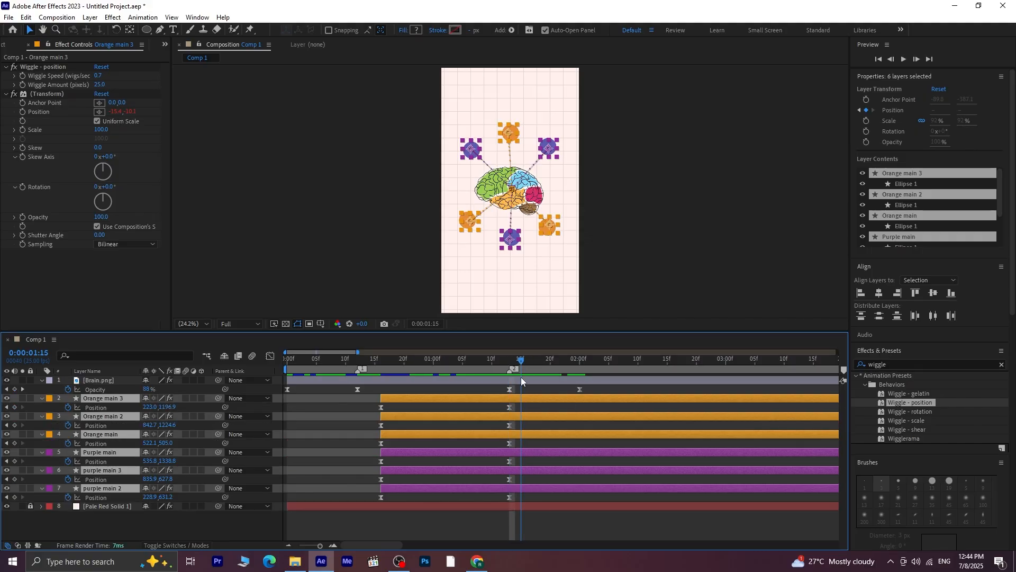
{"action": "left_click", "coordinate": [14, 408]}
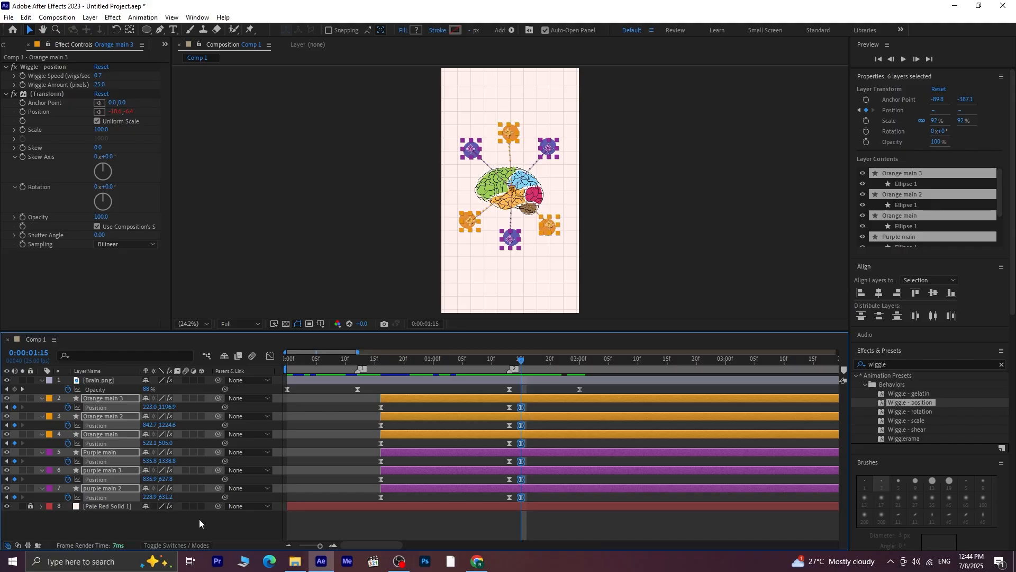
At 0:00:02:00, gather the purple circles above the centre at about 536, 510 and the orange ones below at about 540, 1415
{"action": "left_click", "coordinate": [21, 389]}
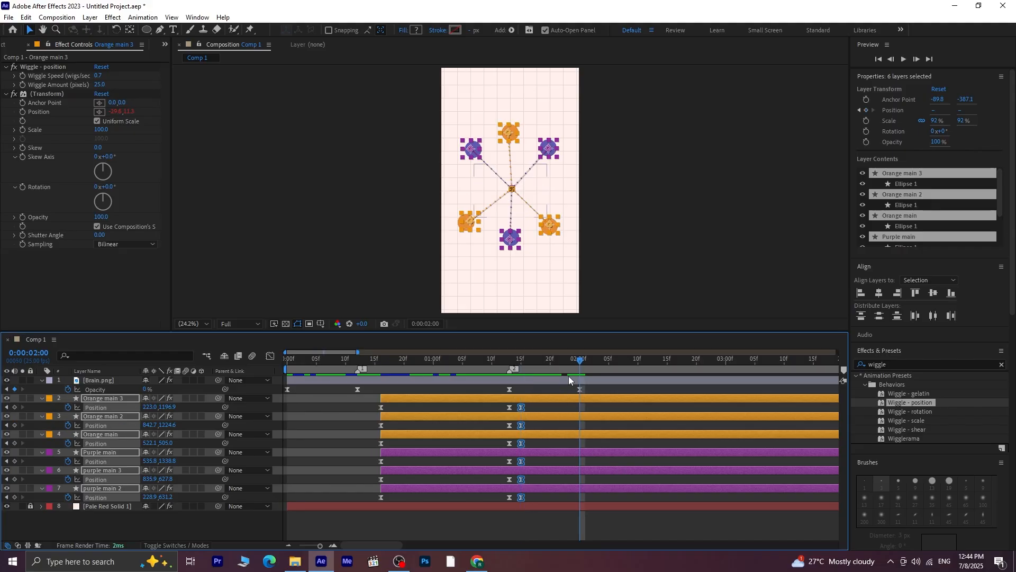
{"action": "mouse_move", "coordinate": [580, 363]}
{"action": "left_mouse_down"}
{"action": "mouse_move", "coordinate": [561, 366]}
{"action": "mouse_move", "coordinate": [578, 377]}
{"action": "left_mouse_up"}
{"action": "left_click", "coordinate": [591, 512]}
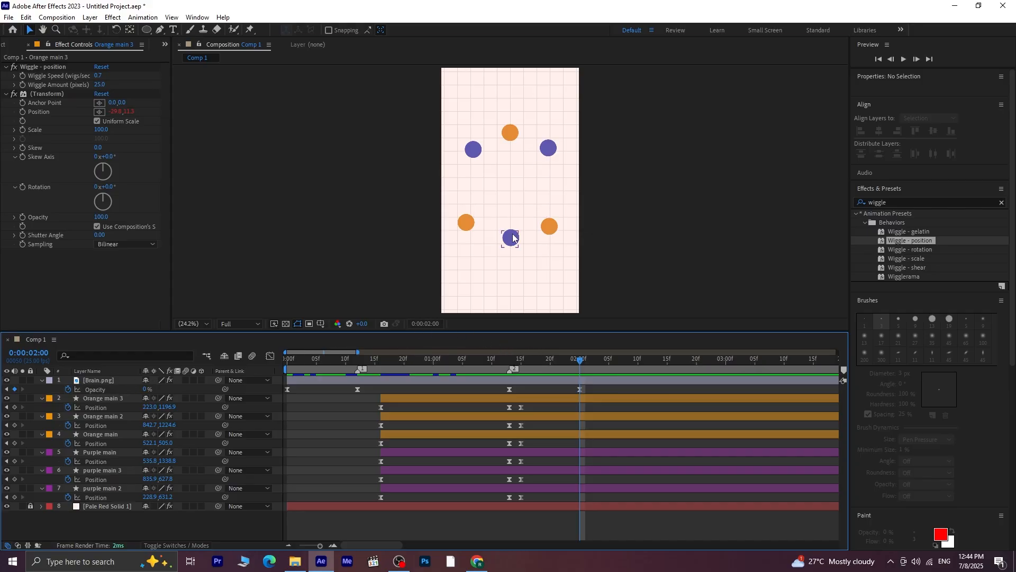
{"action": "mouse_move", "coordinate": [513, 239]}
{"action": "left_mouse_down"}
{"action": "mouse_move", "coordinate": [512, 132]}
{"action": "mouse_move", "coordinate": [509, 248]}
{"action": "left_mouse_up"}
{"action": "left_click", "coordinate": [109, 434]}
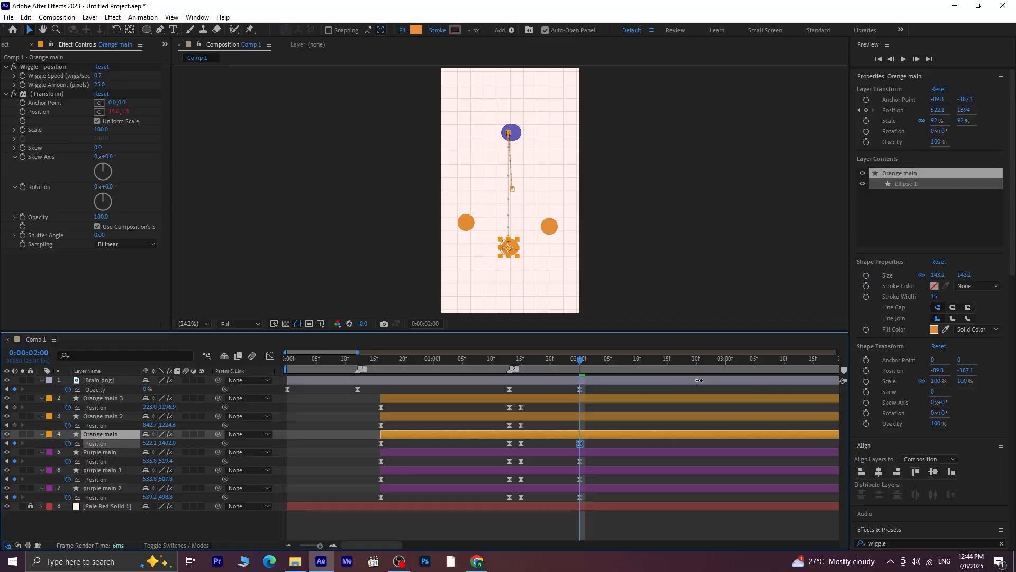
{"action": "left_click_drag", "start_coordinate": [467, 222], "coordinate": [511, 250]}
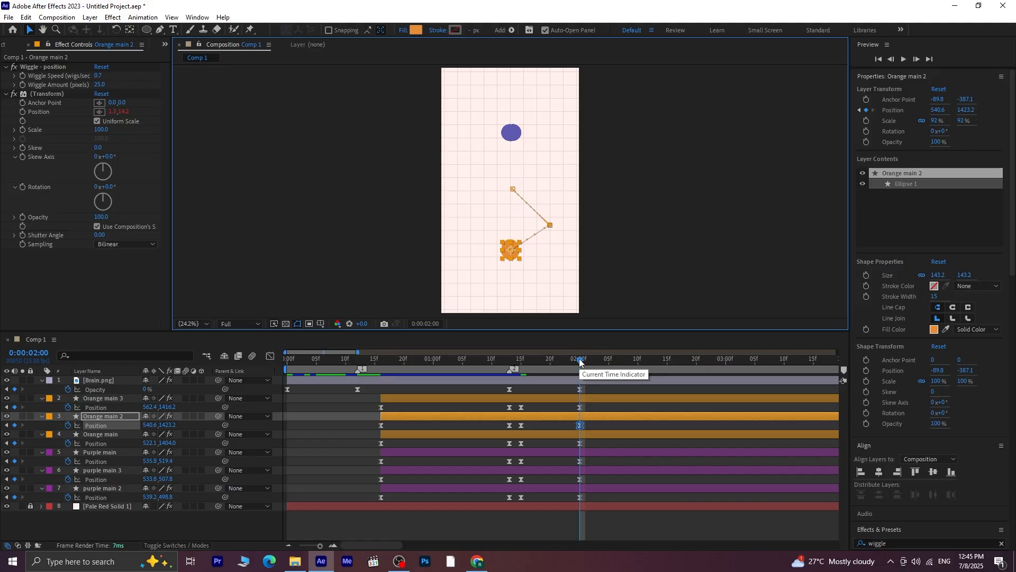
Preview from 0:00:01:12 how the circles gather into one purple and one orange spot
{"action": "left_click_drag", "start_coordinate": [581, 363], "coordinate": [504, 367]}
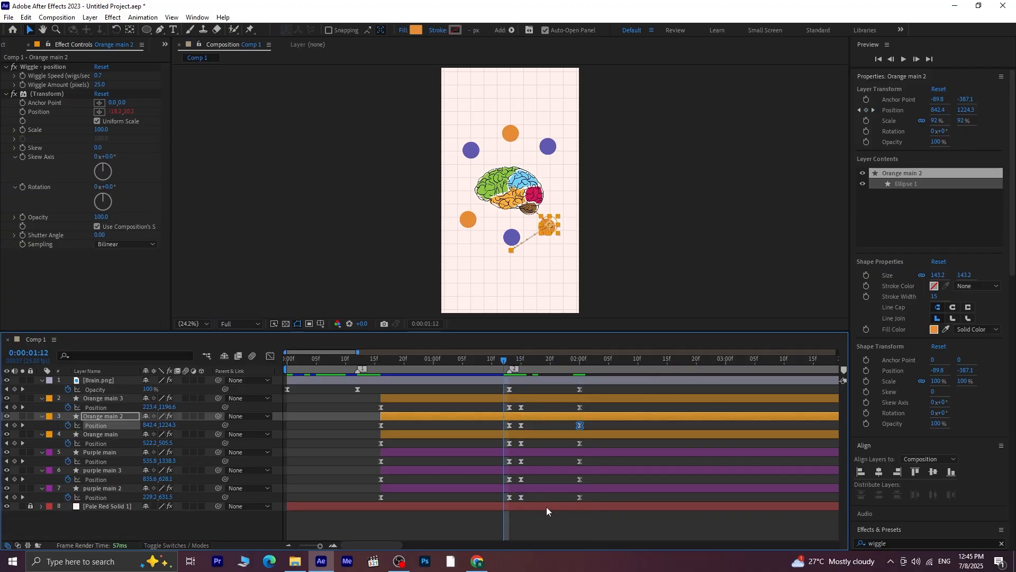
{"action": "left_click", "coordinate": [548, 515]}
{"action": "key", "text": "space"}
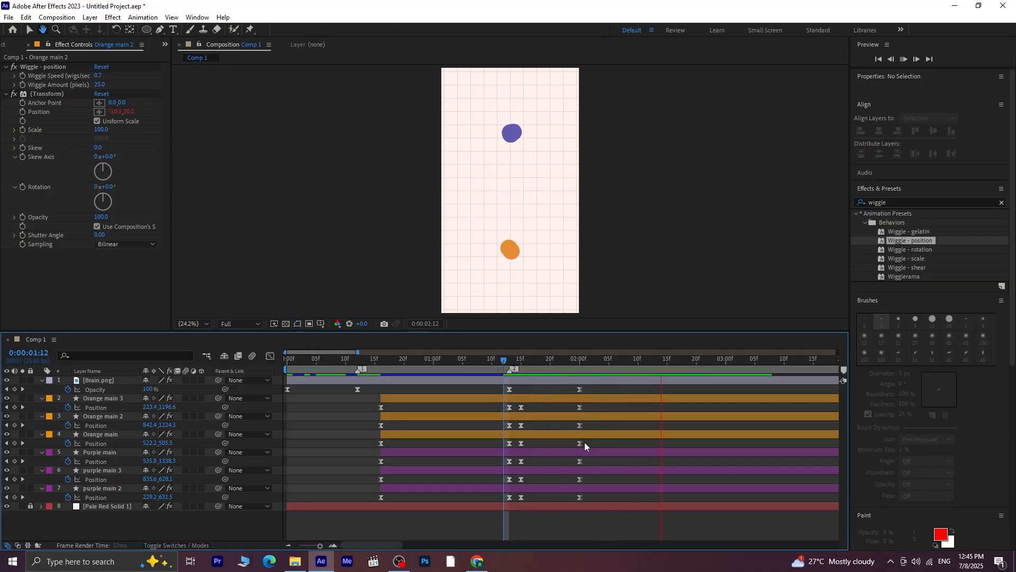
{"action": "key", "text": "space"}
Move the last Position keyframes of all six circles to 0:00:02:13 and preview the slower gathering
{"action": "left_click_drag", "start_coordinate": [600, 410], "coordinate": [517, 496]}
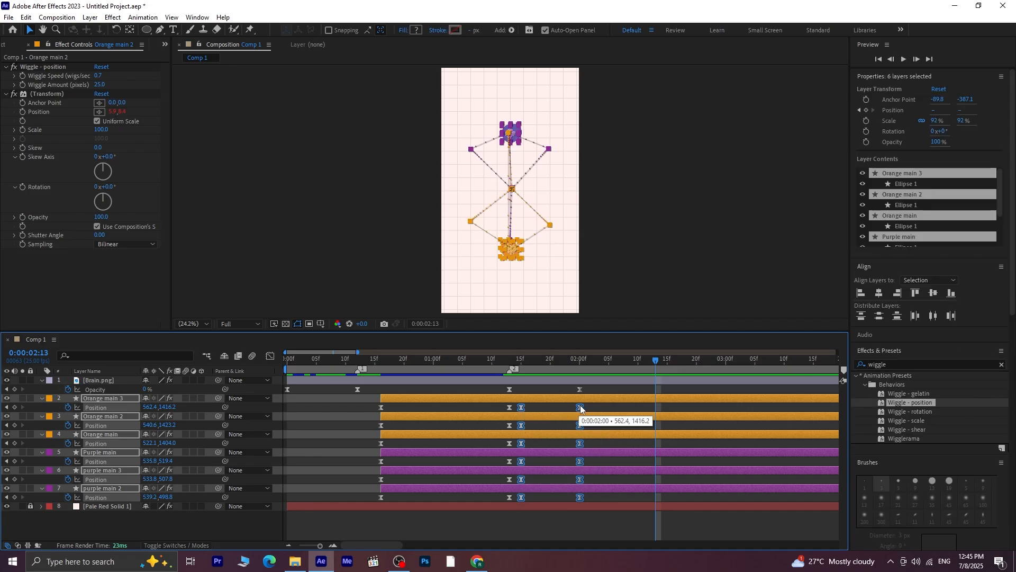
{"action": "left_click_drag", "start_coordinate": [580, 408], "coordinate": [656, 411]}
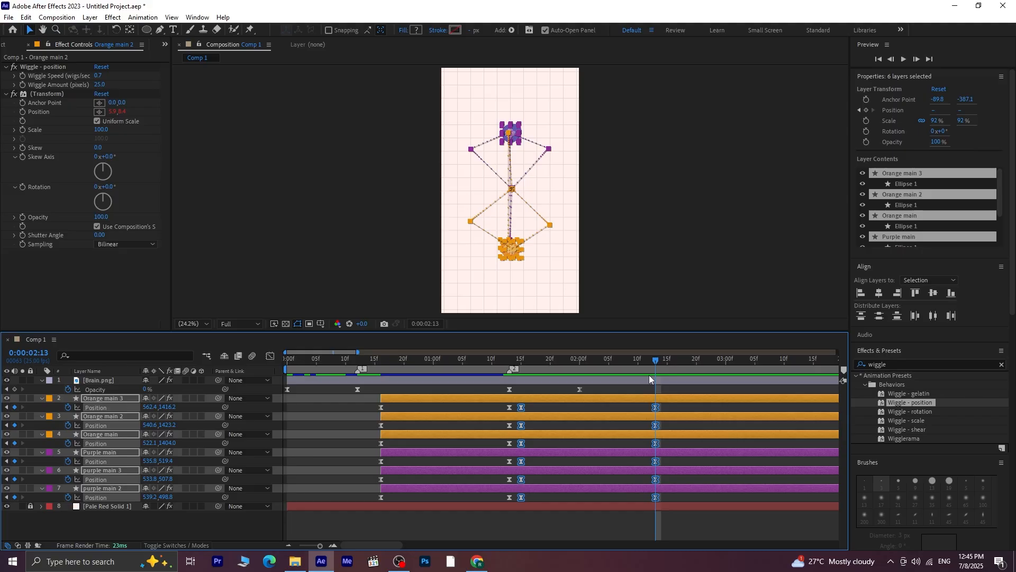
{"action": "left_click_drag", "start_coordinate": [655, 361], "coordinate": [532, 380]}
{"action": "key", "text": "space"}
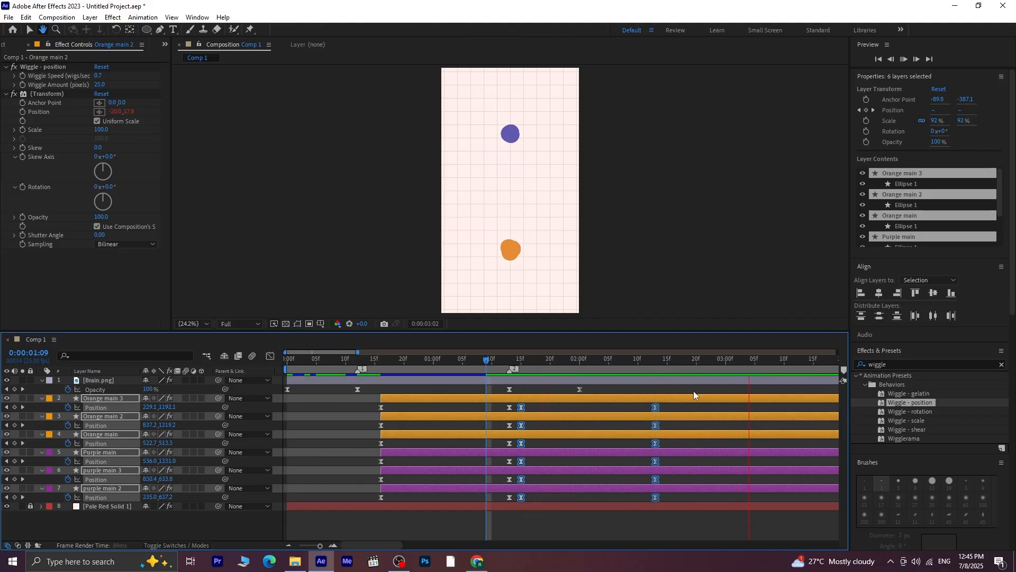
{"action": "key", "text": "space"}
{"action": "key", "text": "space"}
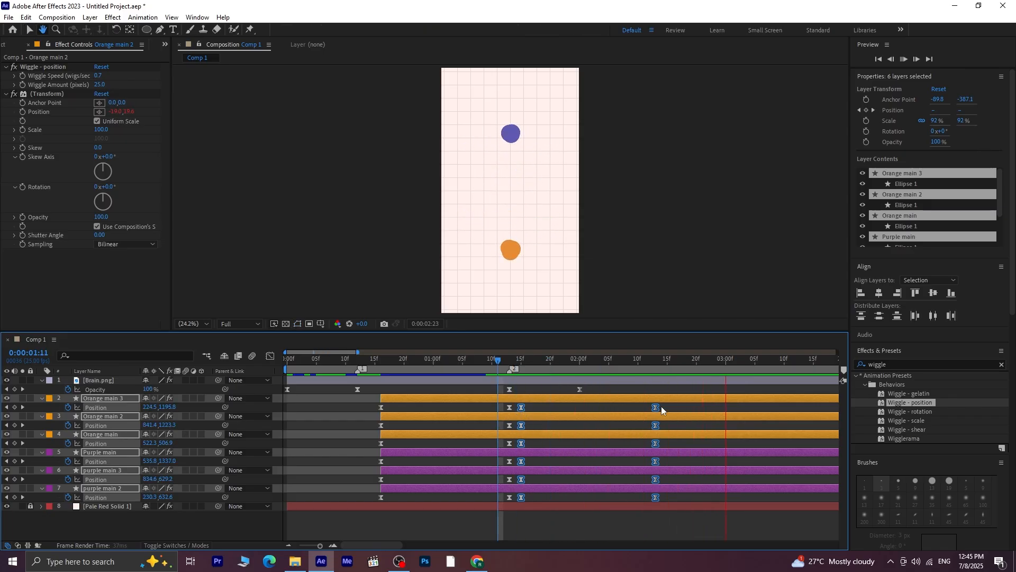
{"action": "key", "text": "space"}
Add Scale keyframes to the Orange main and Purple main layers at 0:00:02:13, keeping their Position properties shown
{"action": "left_click", "coordinate": [7, 408]}
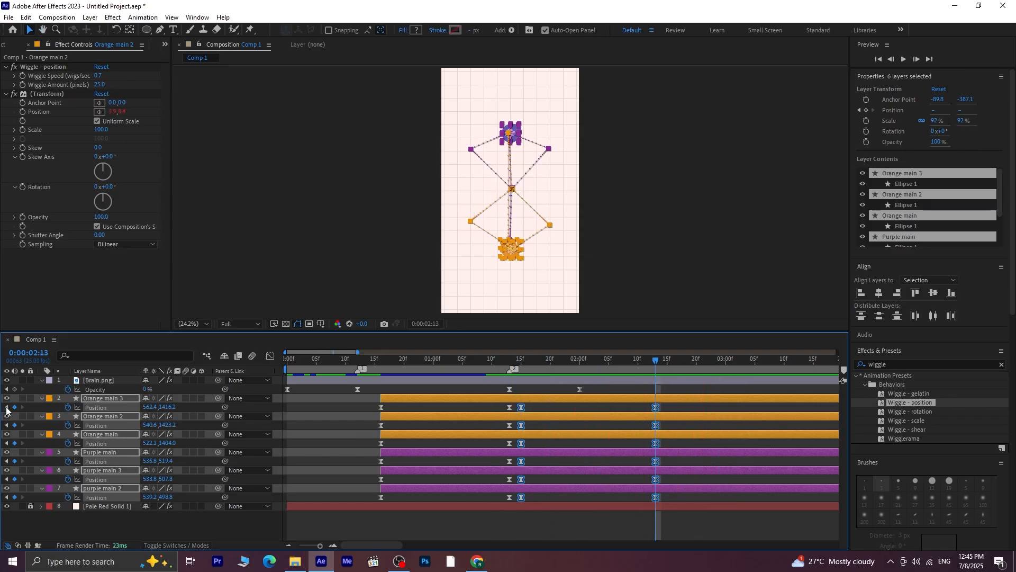
{"action": "left_click", "coordinate": [128, 526]}
{"action": "left_click", "coordinate": [239, 421]}
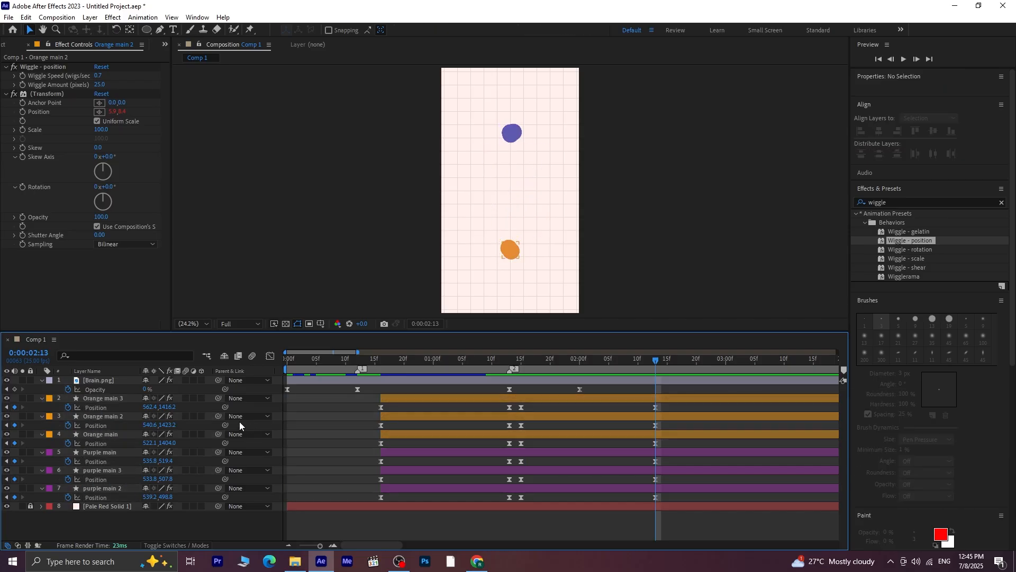
{"action": "left_click", "coordinate": [116, 436]}
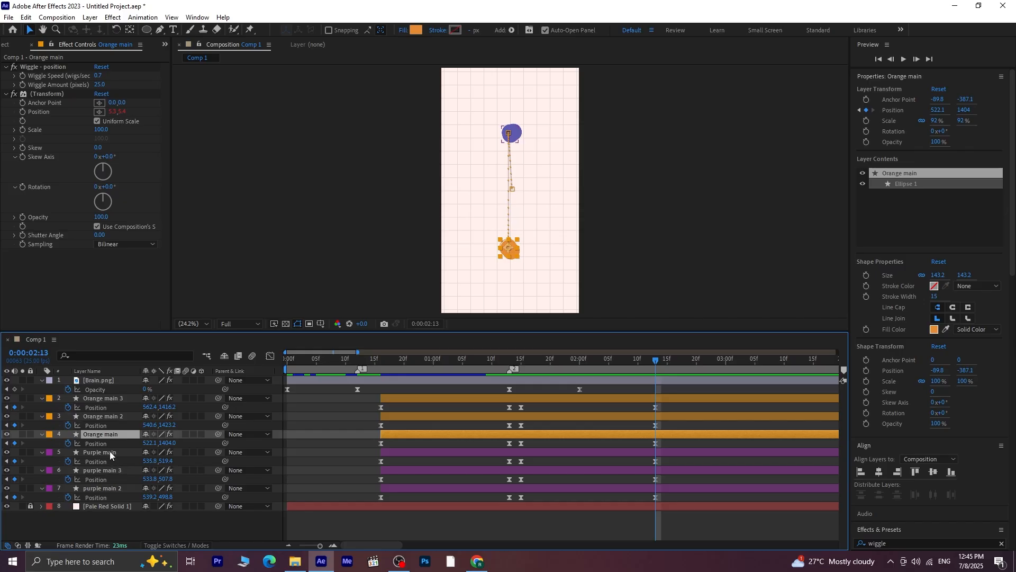
{"action": "left_click", "coordinate": [111, 451], "text": "ctrl"}
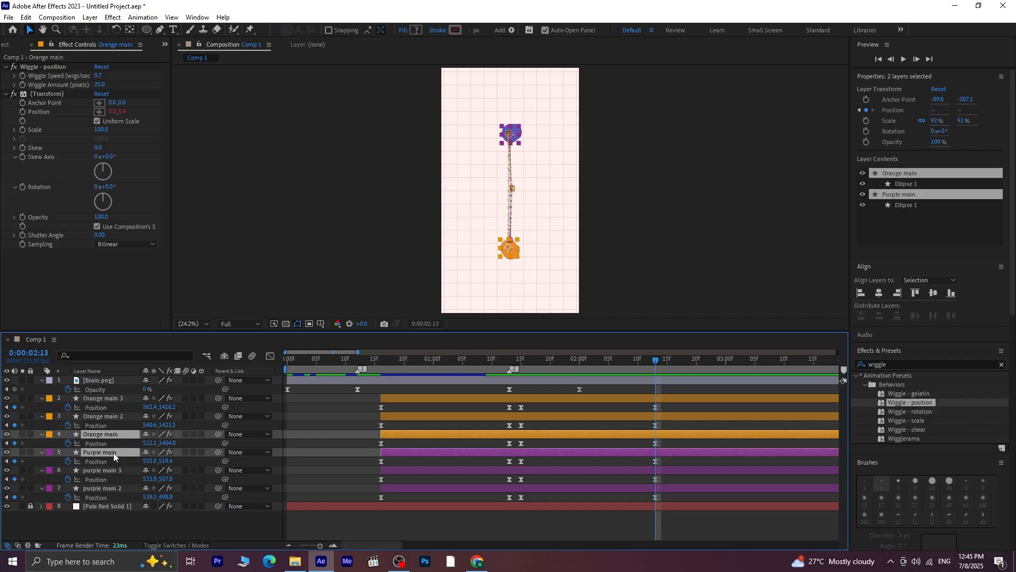
{"action": "key", "text": "s"}
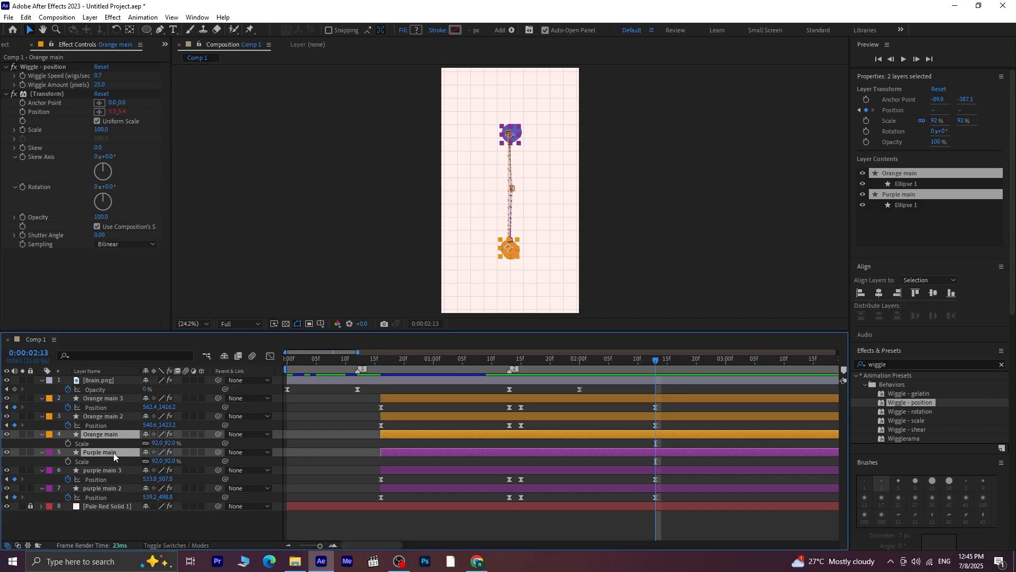
{"action": "key", "text": "p"}
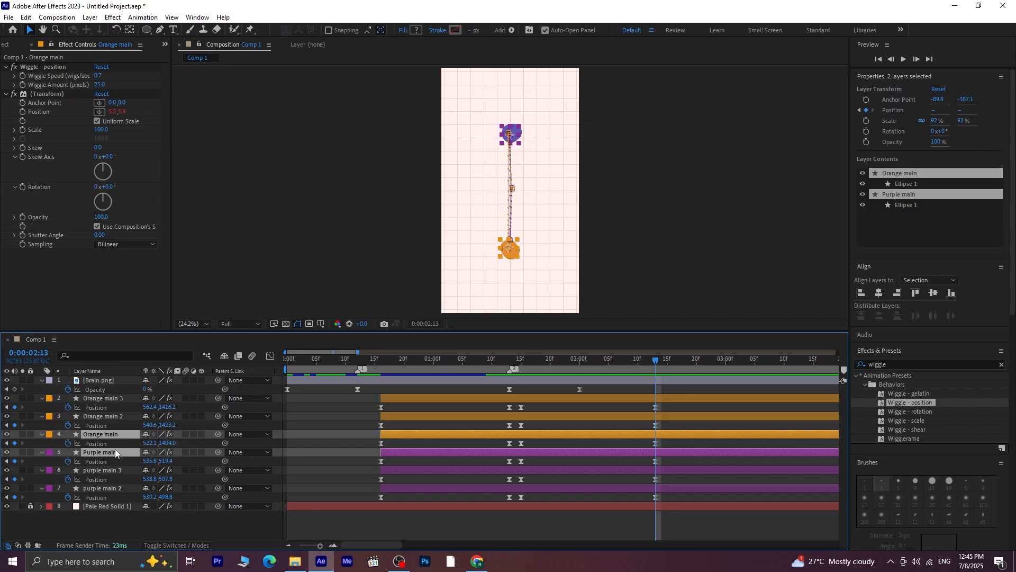
{"action": "key", "text": "shift+s"}
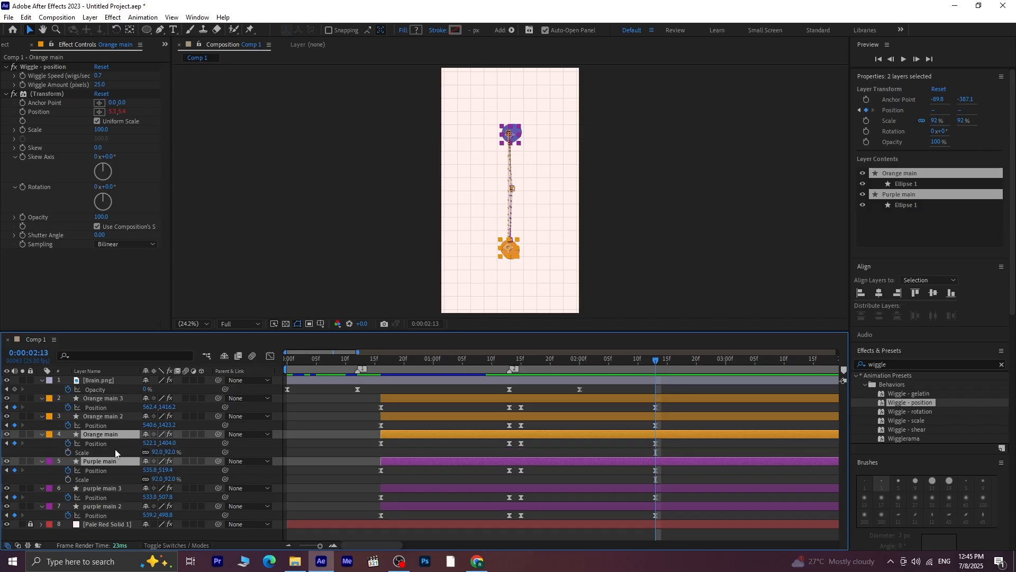
{"action": "left_click", "coordinate": [68, 453]}
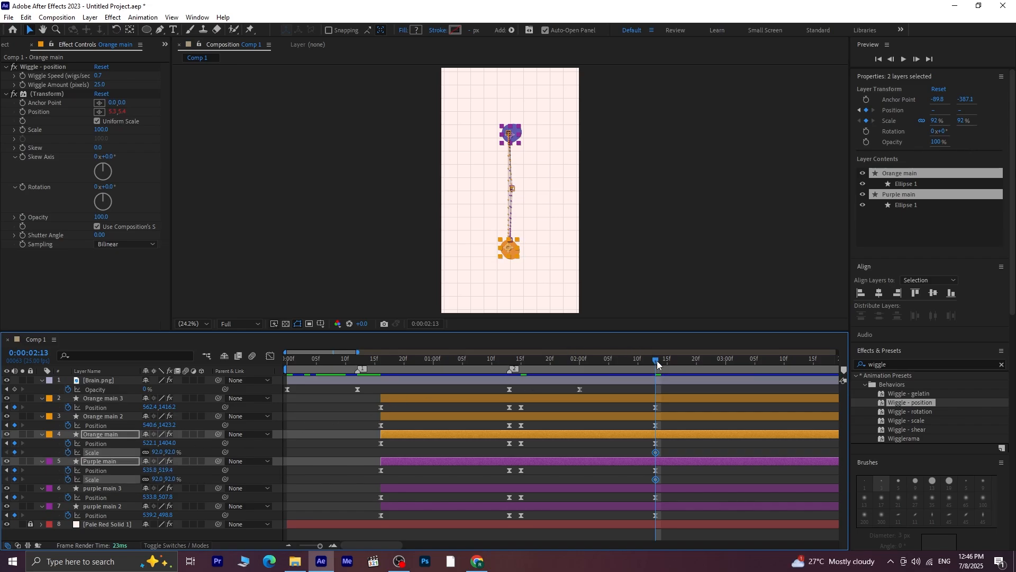
Add Scale keyframes to both main circles at 0:00:01:21 and enlarge them to 398% at 0:00:02:13
{"action": "left_click_drag", "start_coordinate": [657, 361], "coordinate": [561, 401]}
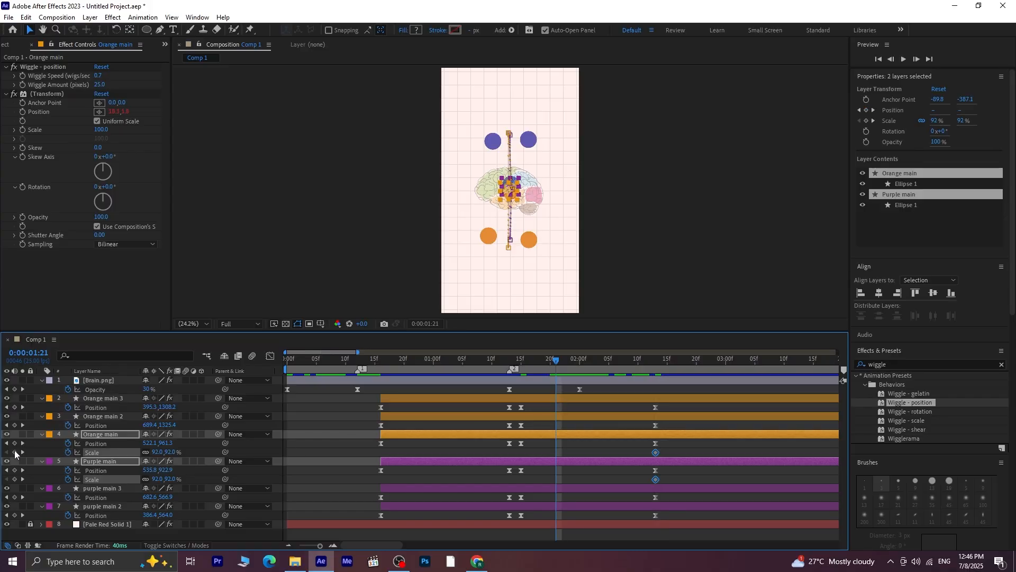
{"action": "left_click", "coordinate": [15, 452]}
{"action": "left_click", "coordinate": [24, 452]}
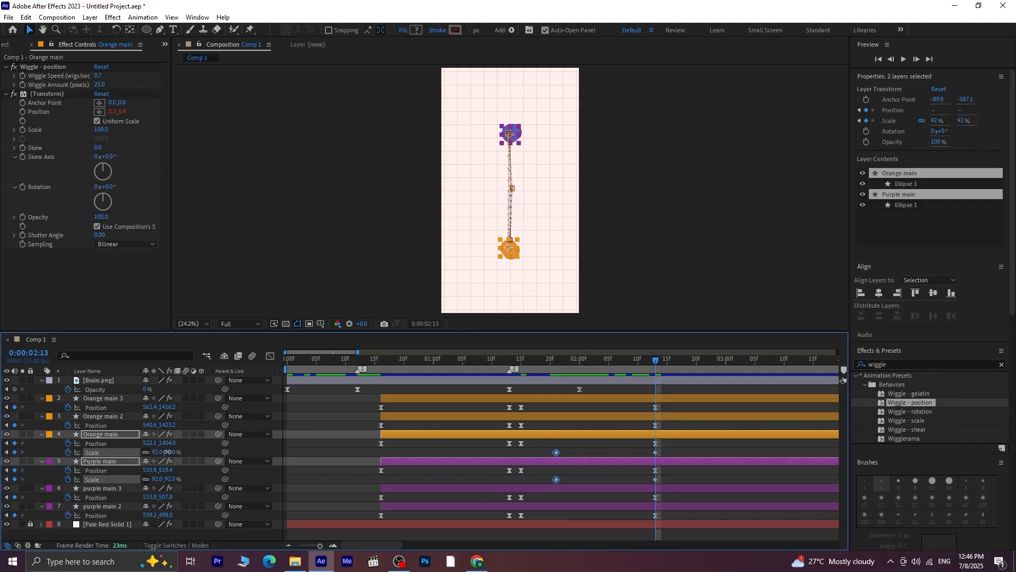
{"action": "left_click_drag", "start_coordinate": [168, 452], "coordinate": [334, 452]}
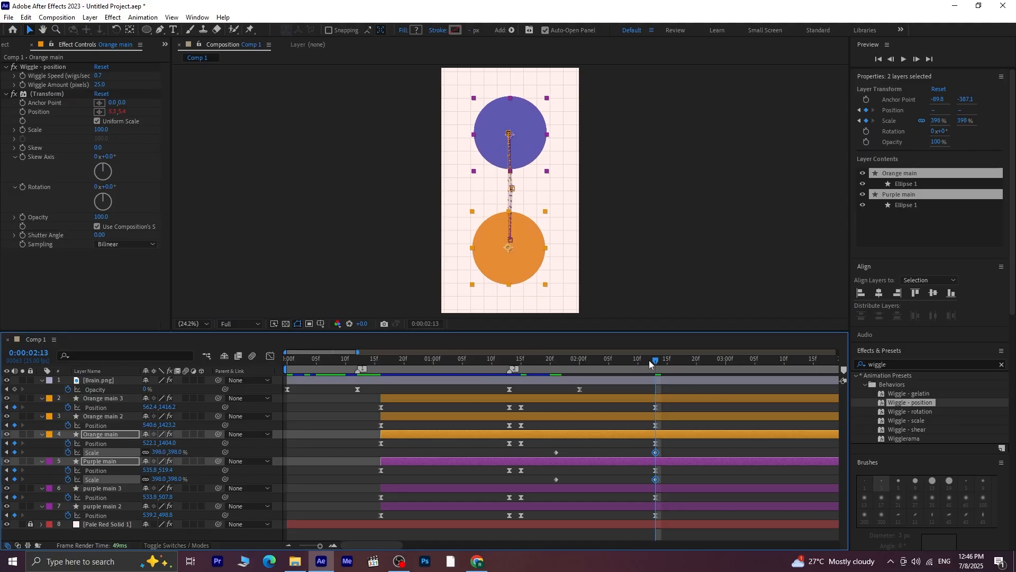
{"action": "mouse_move", "coordinate": [650, 361]}
{"action": "left_mouse_down"}
{"action": "mouse_move", "coordinate": [614, 367]}
{"action": "mouse_move", "coordinate": [658, 366]}
{"action": "left_mouse_up"}
{"action": "left_click", "coordinate": [589, 531]}
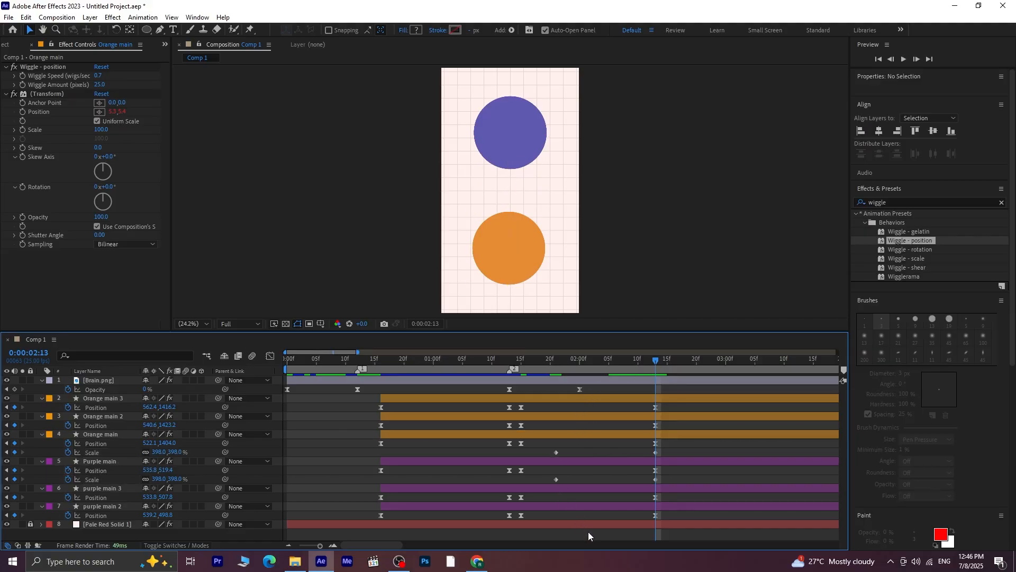
Shift the large Orange main circle horizontally to X 534.1 at 0:00:02:13 and preview the merging and growing circles
{"action": "left_click", "coordinate": [526, 258]}
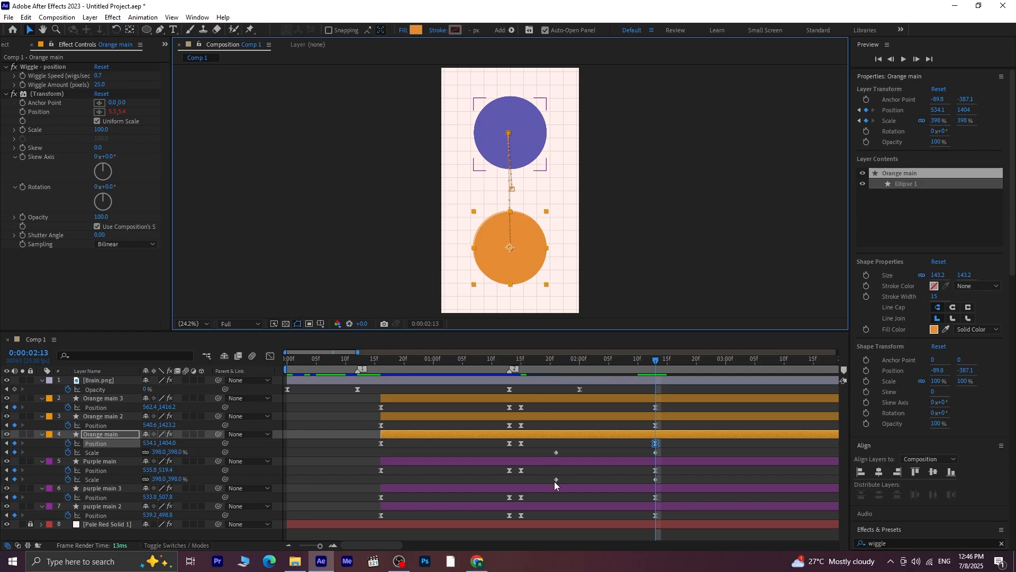
{"action": "left_click", "coordinate": [576, 532]}
{"action": "left_click_drag", "start_coordinate": [667, 369], "coordinate": [450, 381]}
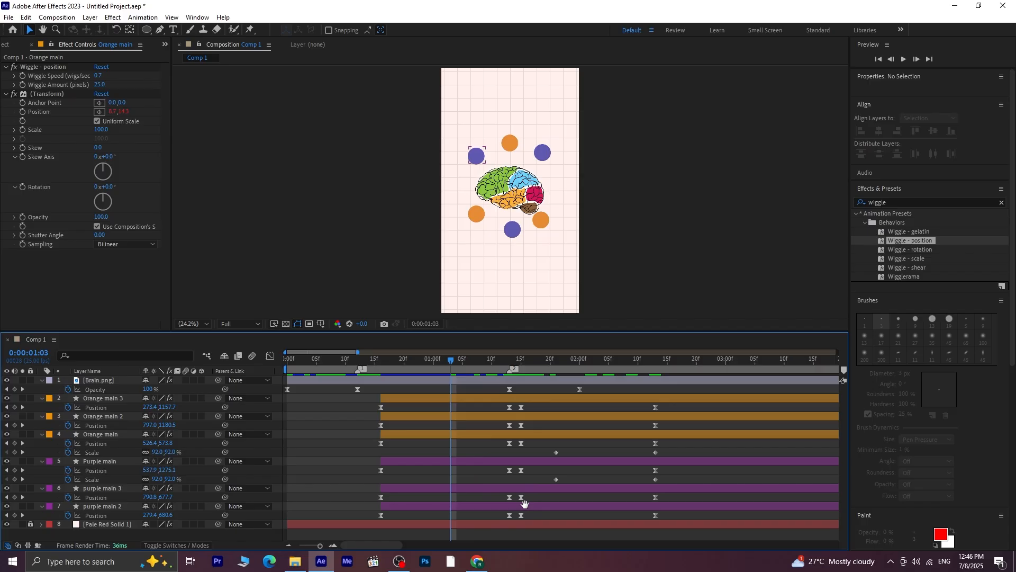
{"action": "key", "text": "space"}
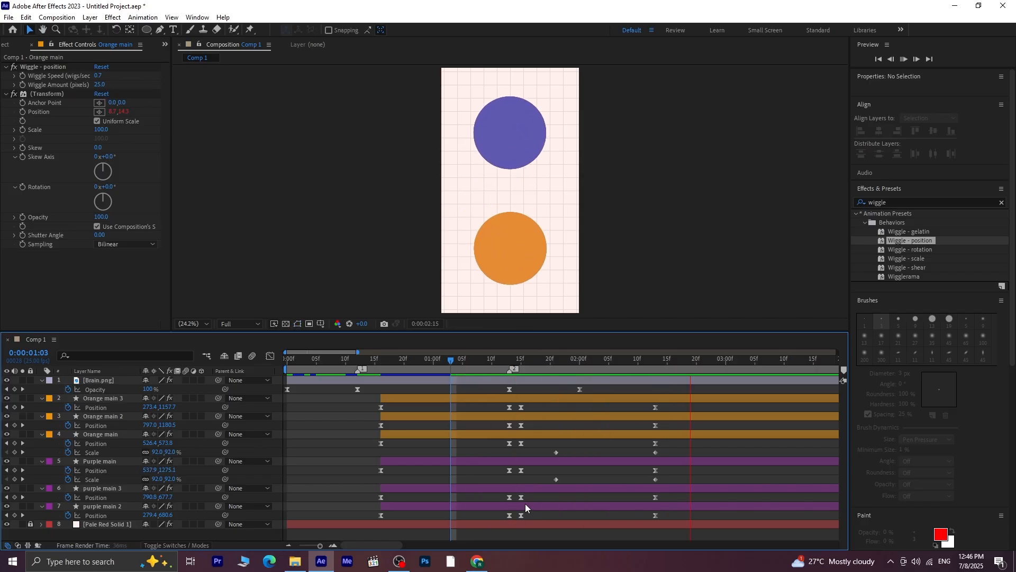
{"action": "key", "text": "space"}
{"action": "left_click_drag", "start_coordinate": [731, 360], "coordinate": [510, 412]}
{"action": "key", "text": "space"}
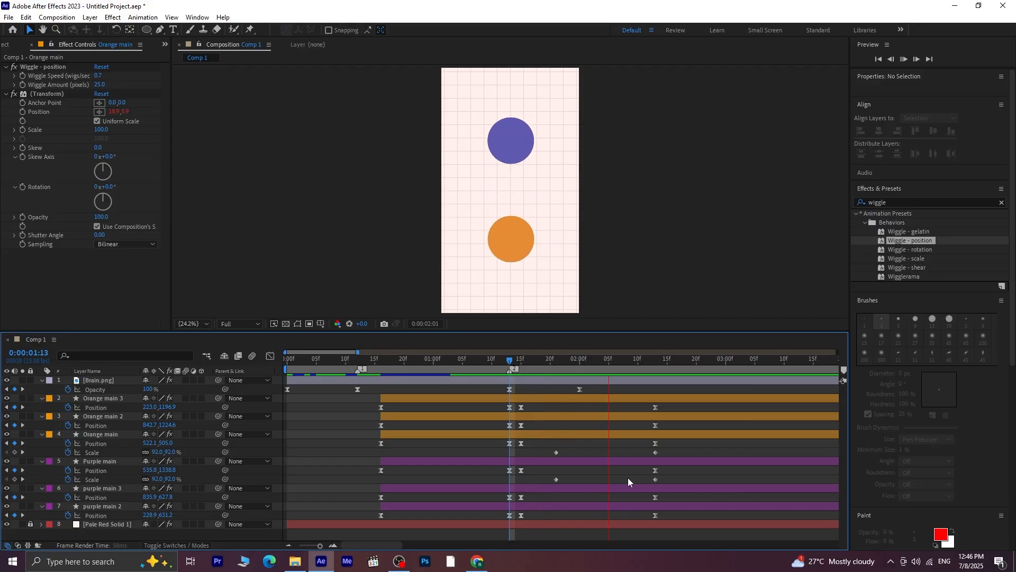
Move the starting Scale keyframes of both main circles to just after 0:00:02:00 and preview the later growth
{"action": "key", "text": "space"}
{"action": "left_click_drag", "start_coordinate": [564, 446], "coordinate": [591, 479]}
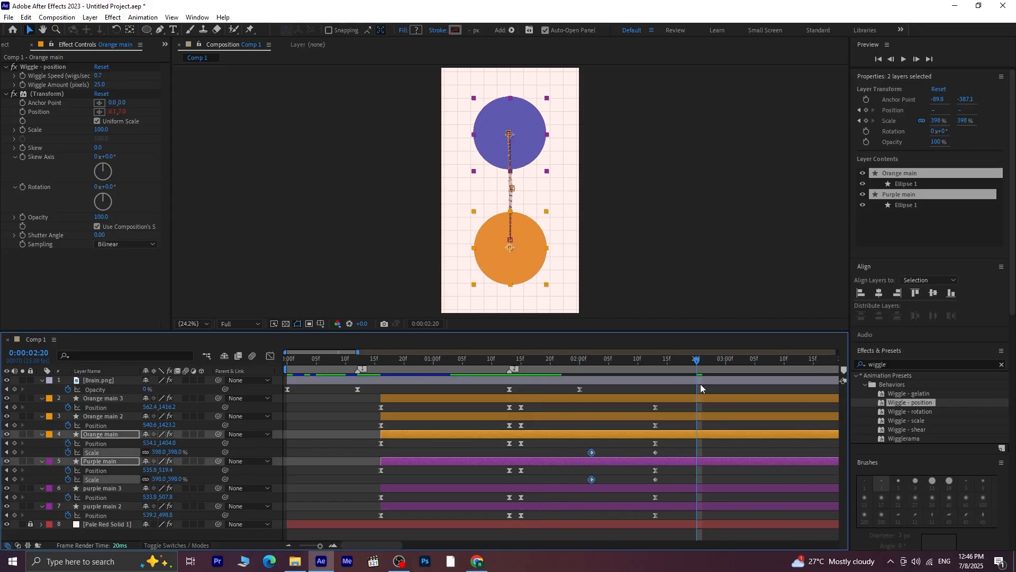
{"action": "left_click", "coordinate": [691, 364]}
{"action": "key", "text": "space"}
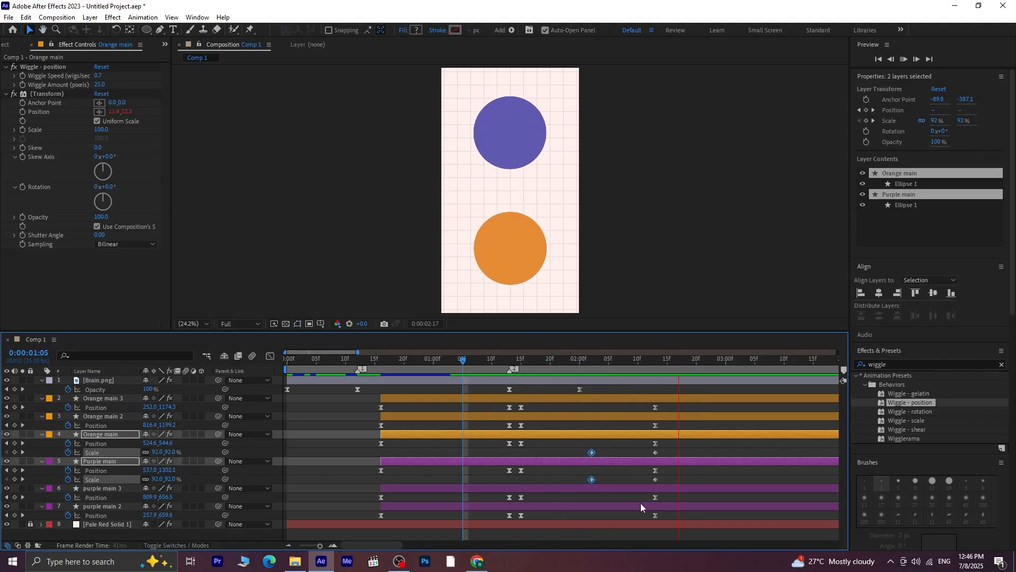
{"action": "key", "text": "space"}
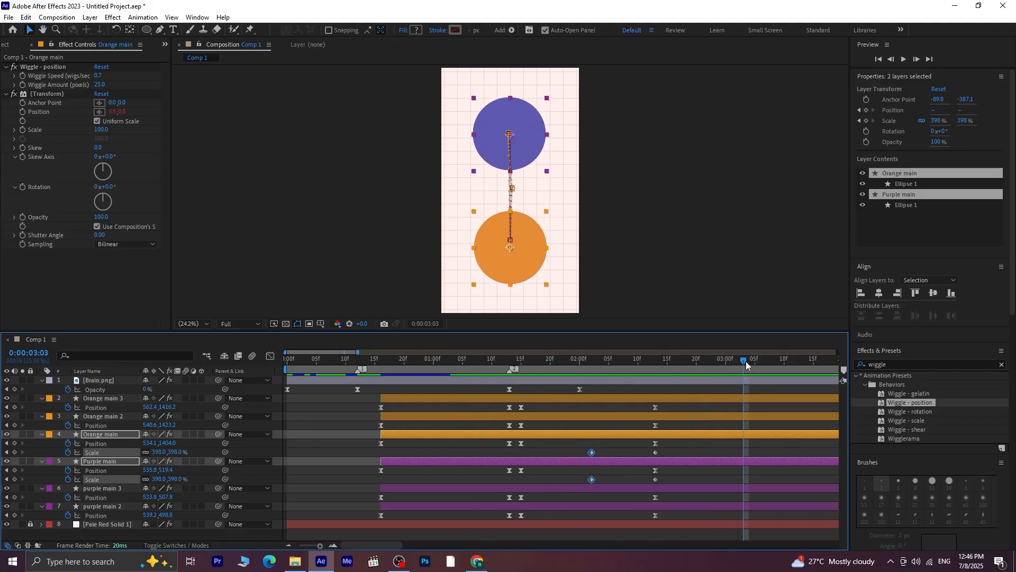
{"action": "left_click_drag", "start_coordinate": [745, 361], "coordinate": [469, 418]}
{"action": "key", "text": "space"}
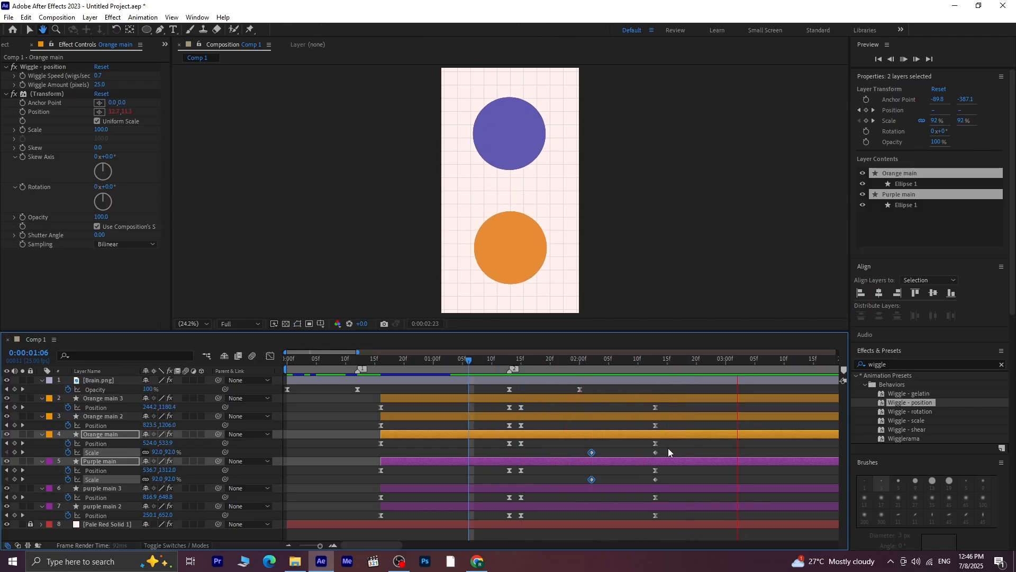
Apply Easy Ease to all Scale keyframes of the Orange main and Purple main layers and preview the animation
{"action": "left_click_drag", "start_coordinate": [672, 450], "coordinate": [582, 458]}
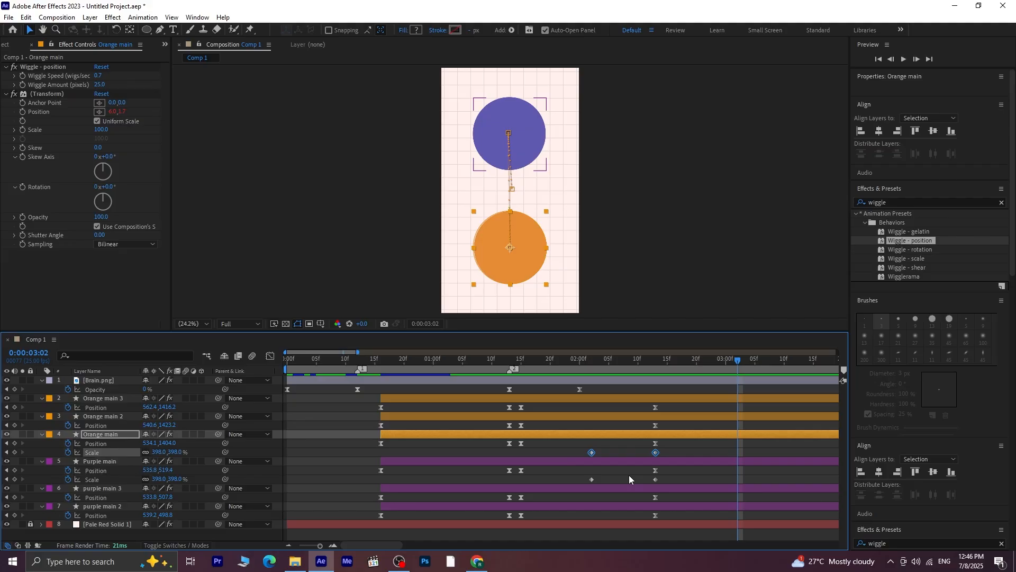
{"action": "left_click_drag", "start_coordinate": [674, 478], "coordinate": [578, 482]}
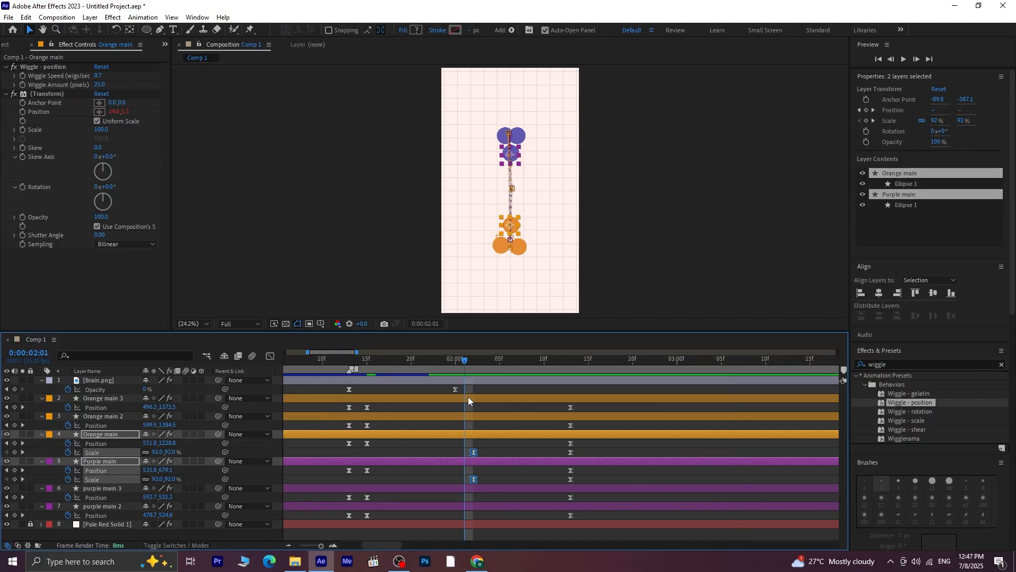
{"action": "scroll", "coordinate": [468, 395], "scroll_direction": "down", "scroll_amount": 5}
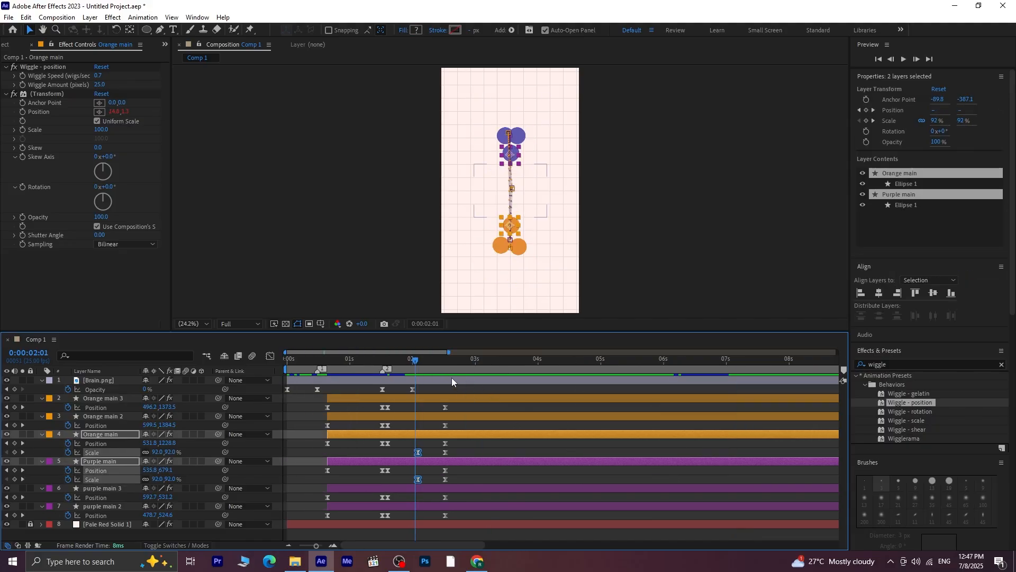
{"action": "left_click_drag", "start_coordinate": [416, 358], "coordinate": [320, 377]}
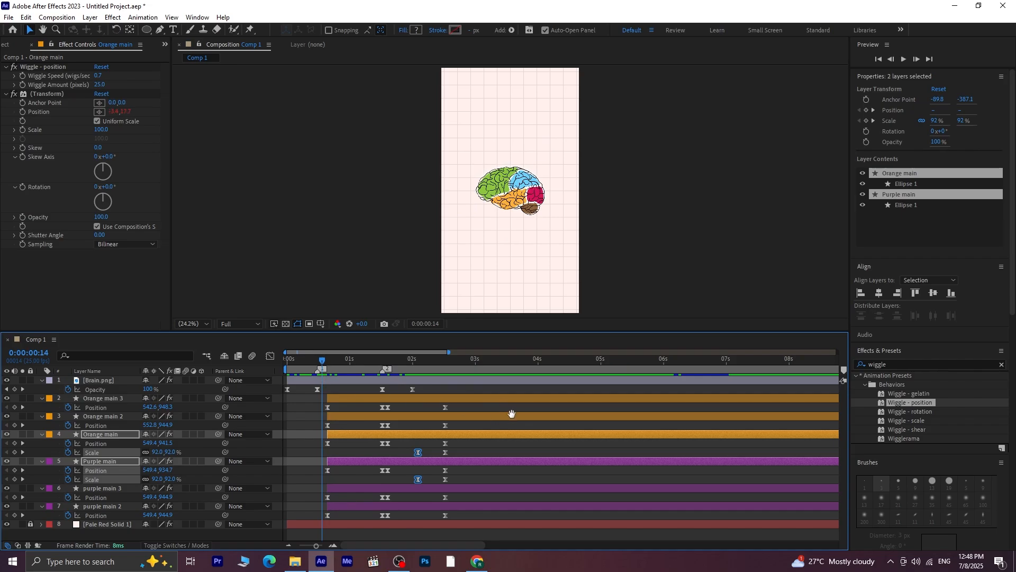
{"action": "key", "text": "space"}
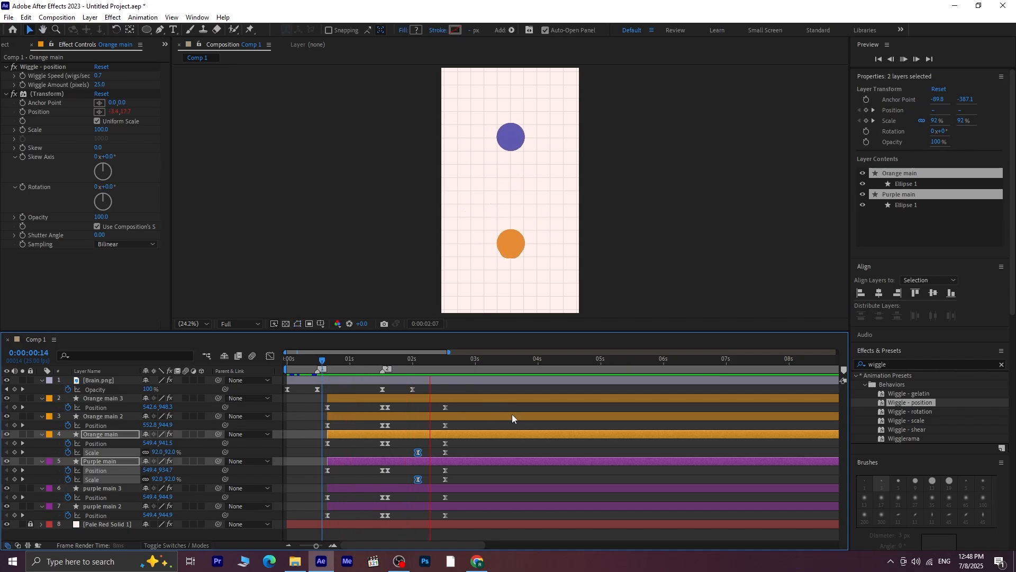
{"action": "key", "text": "space"}
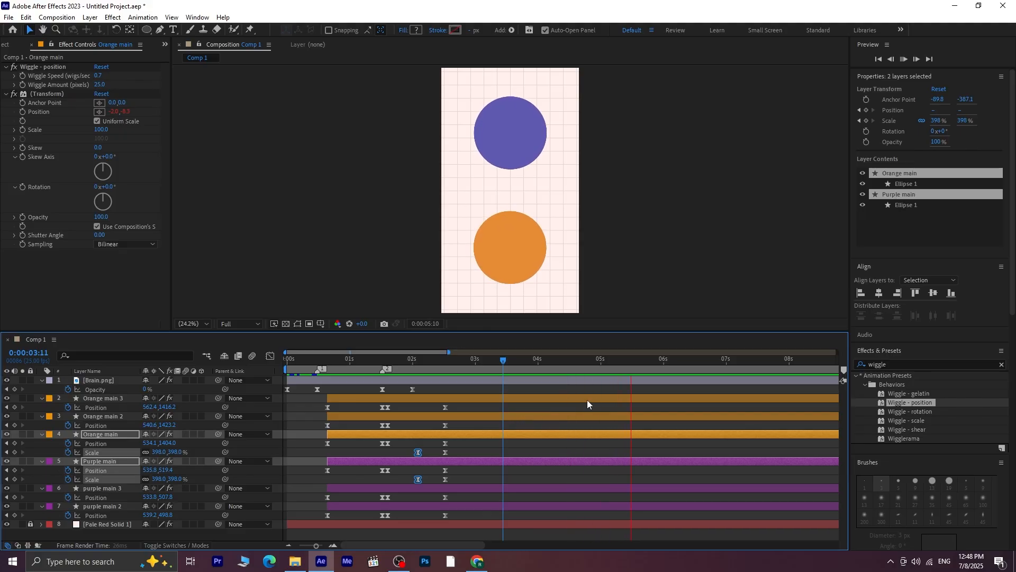
{"action": "key", "text": "space"}
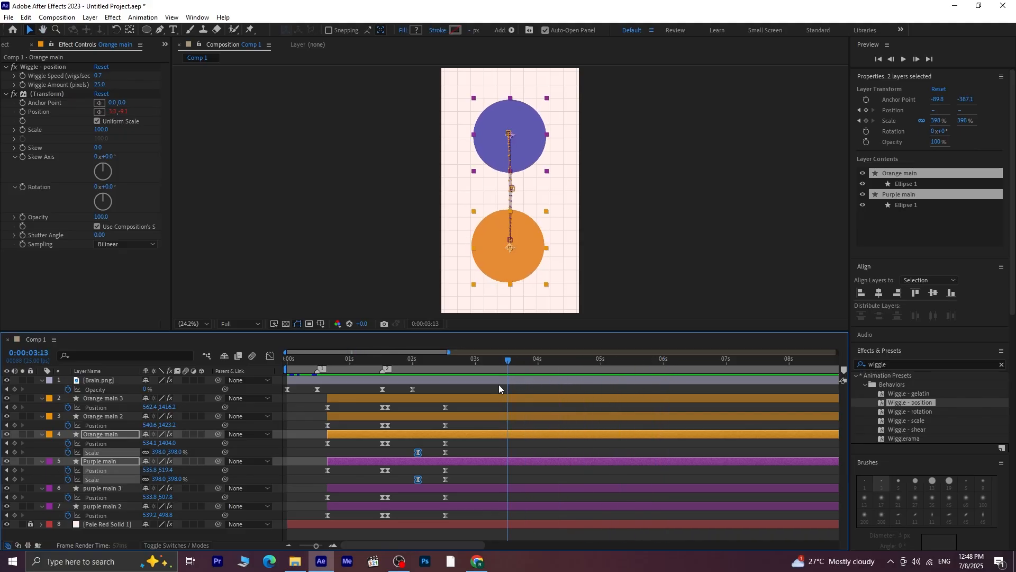
Place marker 3 at 0:00:02:13 and collapse the keyframed properties of the brain and circle layers
{"action": "mouse_move", "coordinate": [499, 384]}
{"action": "left_mouse_down"}
{"action": "mouse_move", "coordinate": [443, 399]}
{"action": "mouse_move", "coordinate": [443, 408]}
{"action": "left_mouse_up"}
{"action": "left_click", "coordinate": [844, 370]}
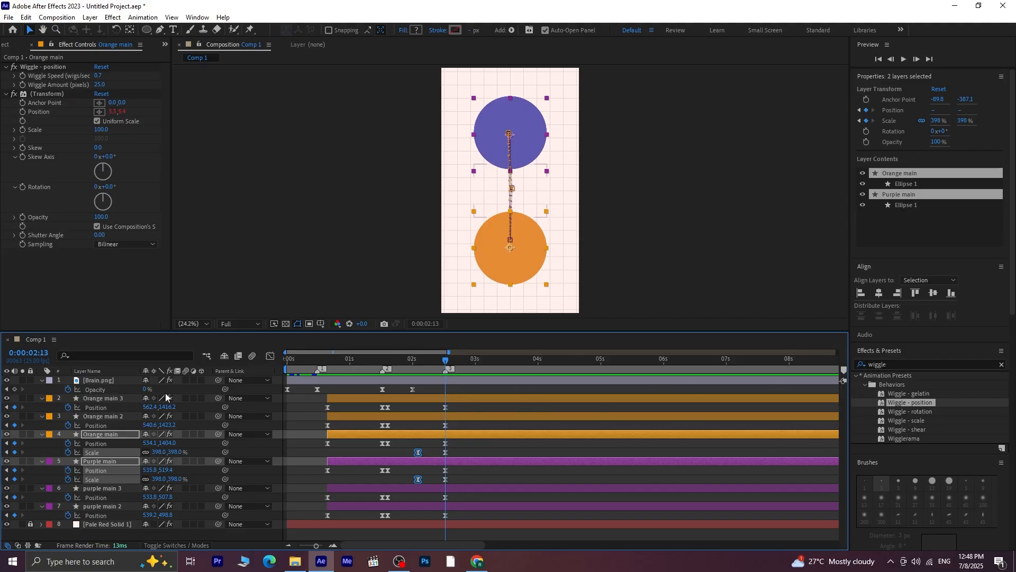
{"action": "left_click", "coordinate": [113, 380]}
{"action": "left_click", "coordinate": [121, 507], "text": "shift"}
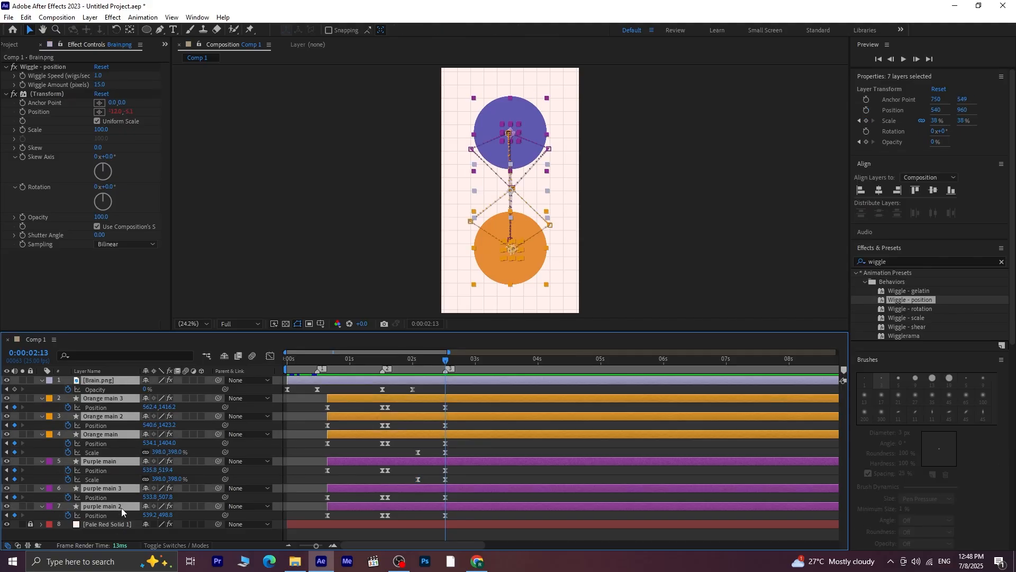
{"action": "key", "text": "u"}
{"action": "left_click", "coordinate": [159, 489]}
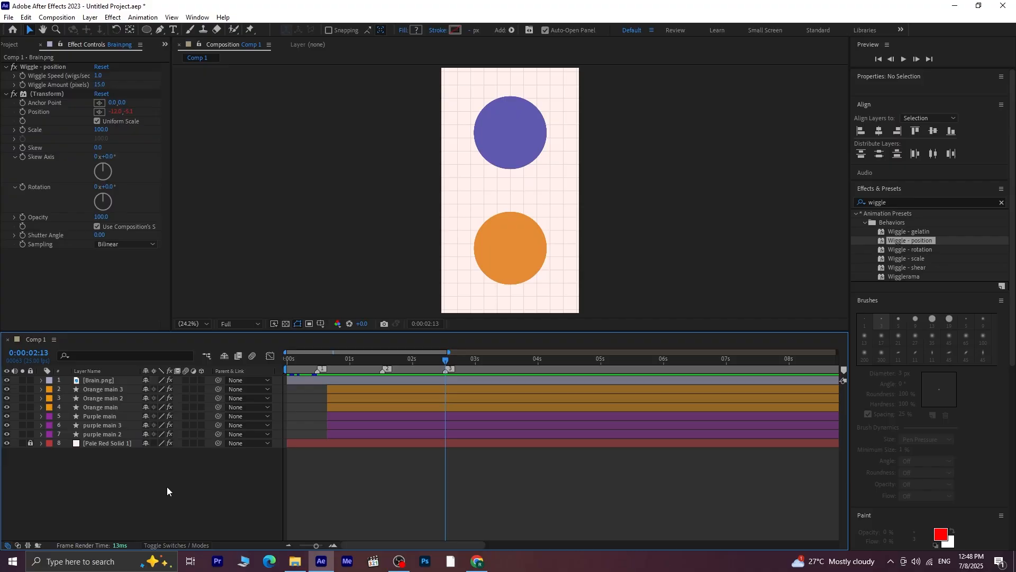
Add a text layer reading "Skill set" over the large purple circle
{"action": "left_click", "coordinate": [173, 30]}
{"action": "left_click", "coordinate": [503, 135]}
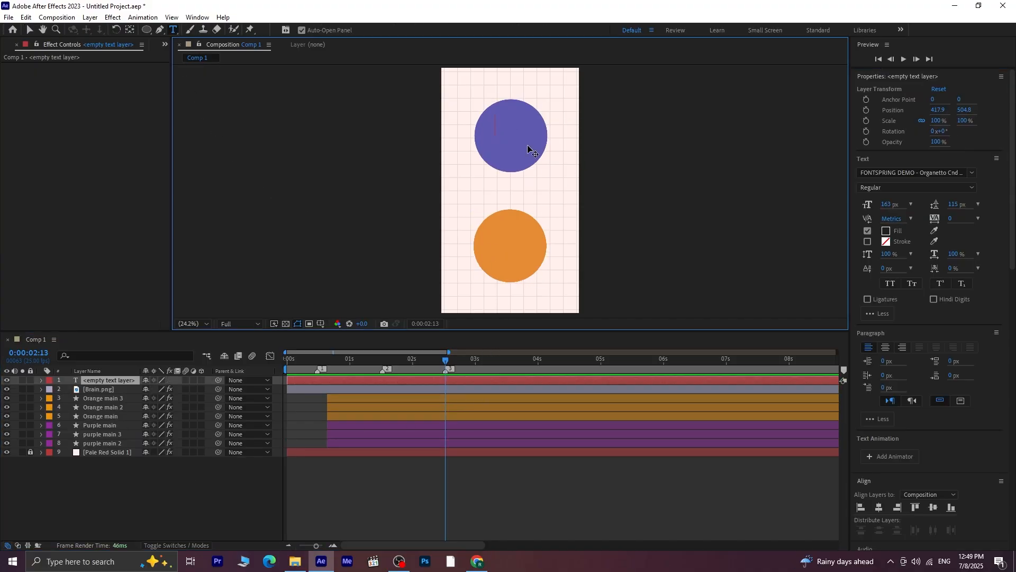
{"action": "type", "text": "Skill set"}
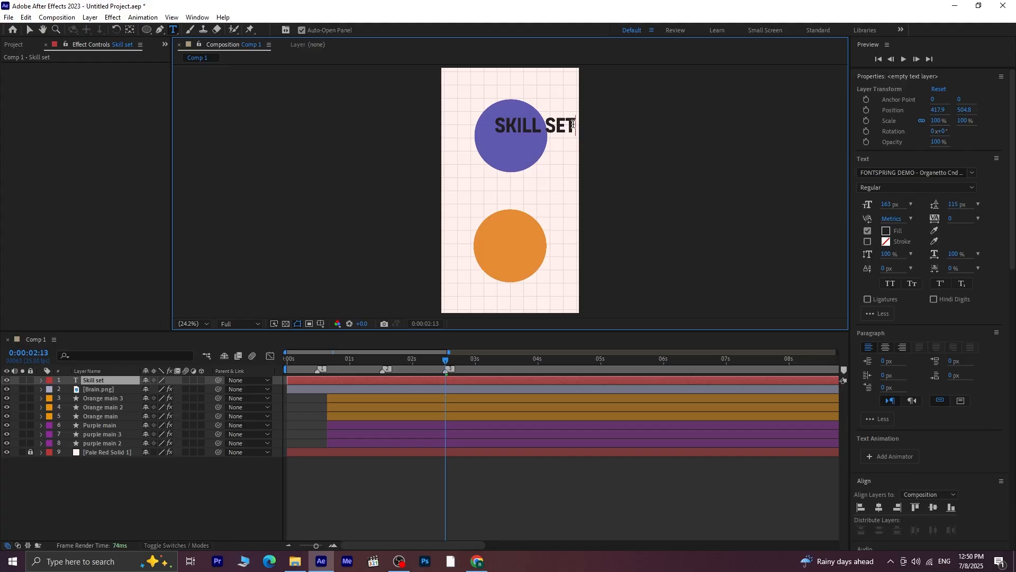
Fill the Skill set text with white FFFFFF, set its size to 101 px and center it in the purple circle
{"action": "key", "text": "ctrl+a"}
{"action": "left_click", "coordinate": [886, 231]}
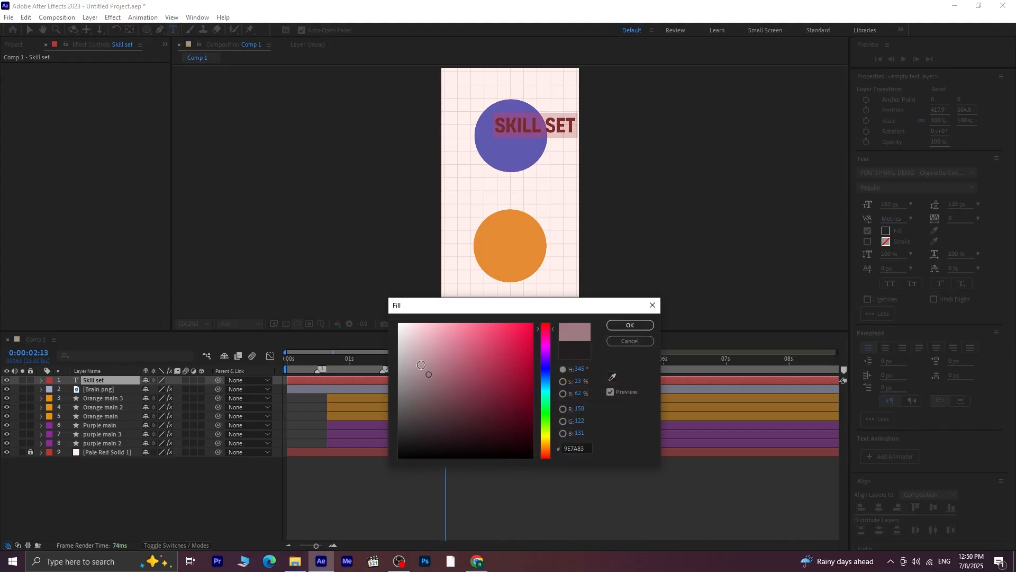
{"action": "left_click", "coordinate": [629, 324]}
{"action": "left_click_drag", "start_coordinate": [889, 204], "coordinate": [855, 213]}
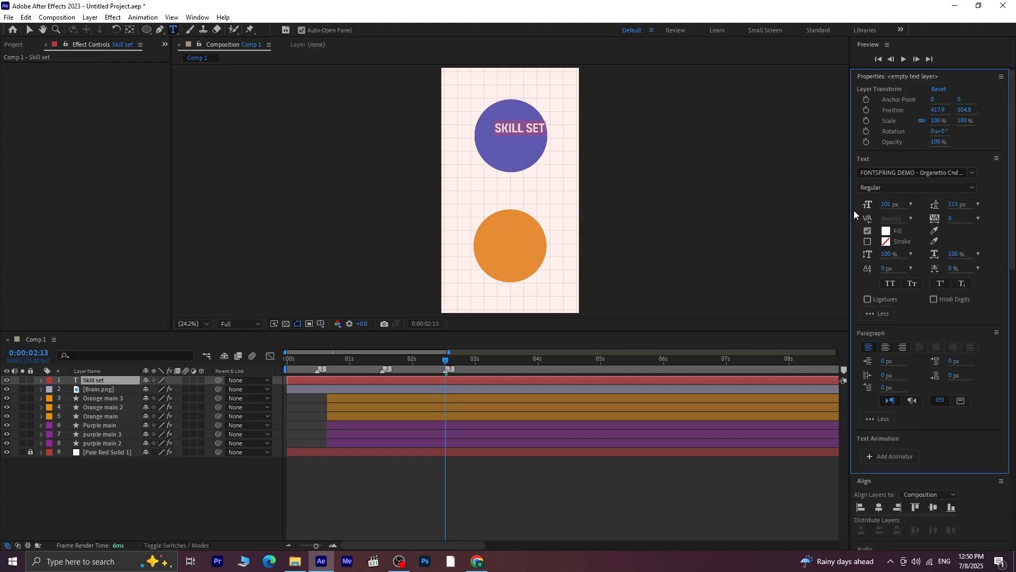
{"action": "left_click", "coordinate": [29, 30]}
{"action": "left_click_drag", "start_coordinate": [532, 132], "coordinate": [522, 141]}
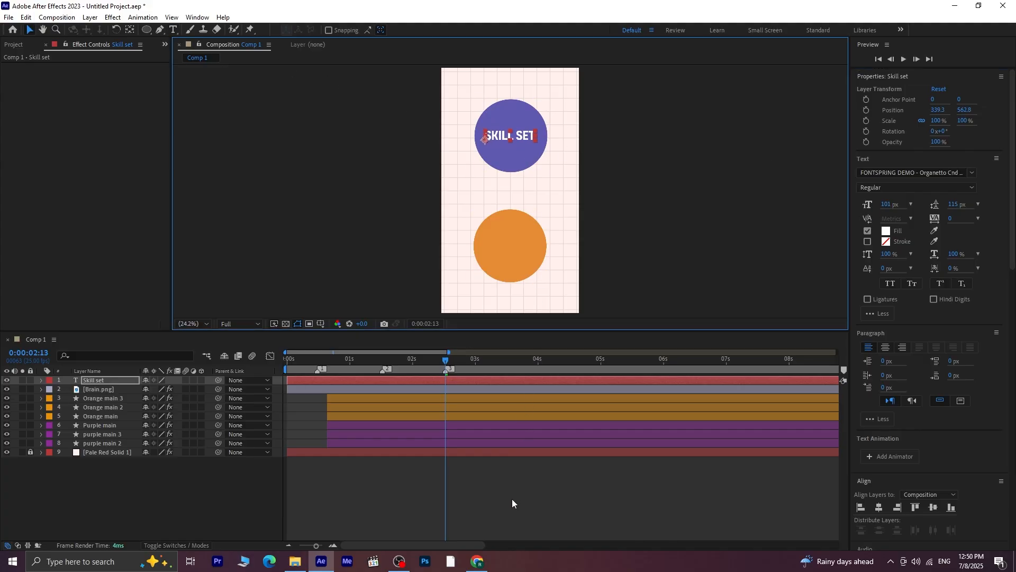
Duplicate the Skill set text onto the orange circle, change it to "Mindset" and shift it to X 355.3 to center it
{"action": "key", "text": "ctrl+d"}
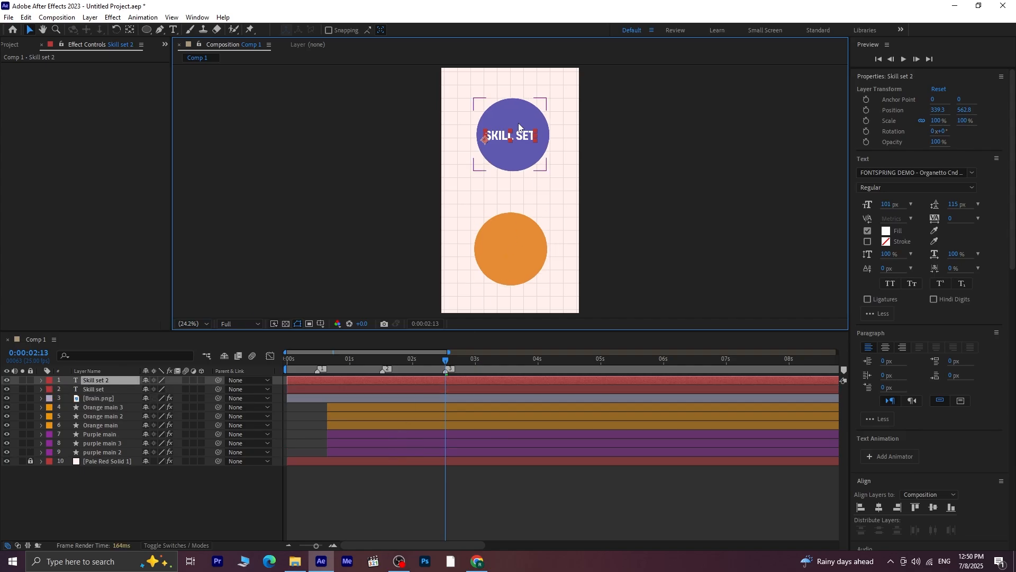
{"action": "left_click_drag", "start_coordinate": [518, 139], "coordinate": [516, 249]}
{"action": "double_click", "coordinate": [516, 249]}
{"action": "type", "text": "Mindset"}
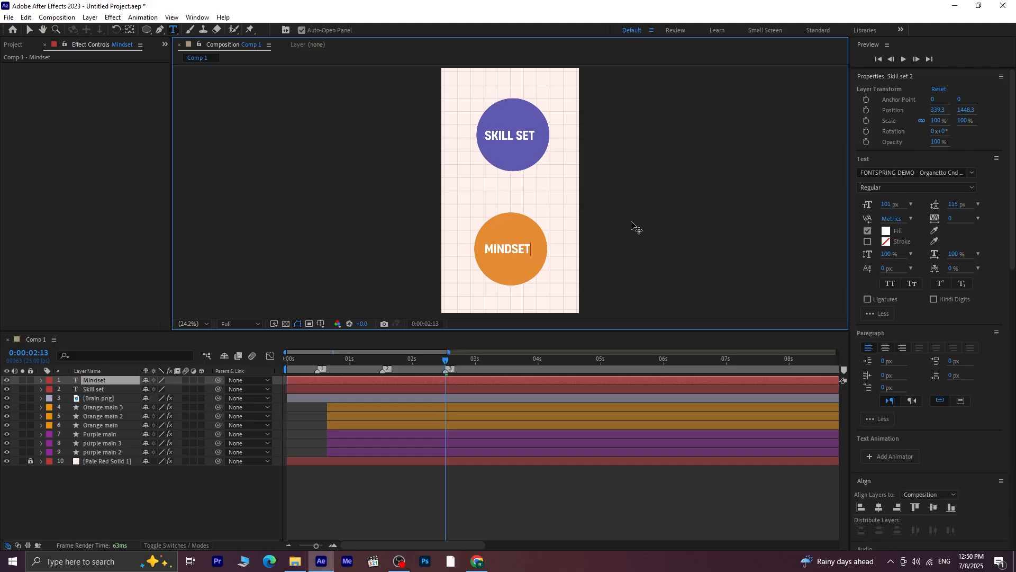
{"action": "left_click", "coordinate": [29, 30]}
{"action": "key", "text": "Right"}
{"action": "key", "text": "Right"}
{"action": "key", "text": "Right"}
{"action": "key", "text": "Right"}
{"action": "key", "text": "Right"}
{"action": "key", "text": "Right"}
{"action": "key", "text": "Right"}
{"action": "key", "text": "Right"}
{"action": "key", "text": "Right"}
{"action": "key", "text": "Right"}
{"action": "key", "text": "Right"}
{"action": "key", "text": "Right"}
{"action": "key", "text": "Right"}
{"action": "key", "text": "Right"}
{"action": "key", "text": "Right"}
{"action": "key", "text": "Right"}
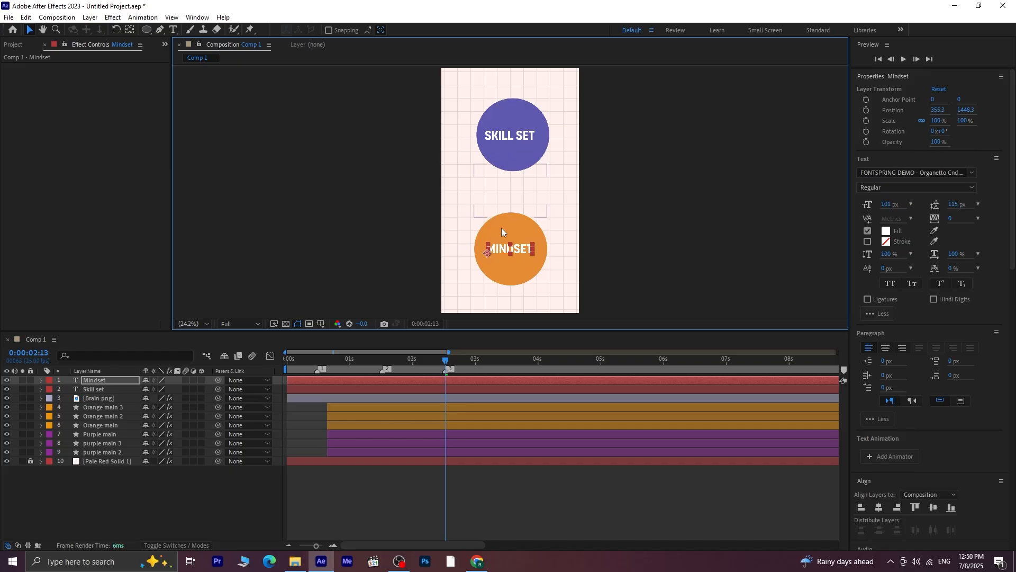
Trim the start of the Mindset and Skill set text layers to 0:00:02:13 and preview their appearance
{"action": "left_click", "coordinate": [461, 380]}
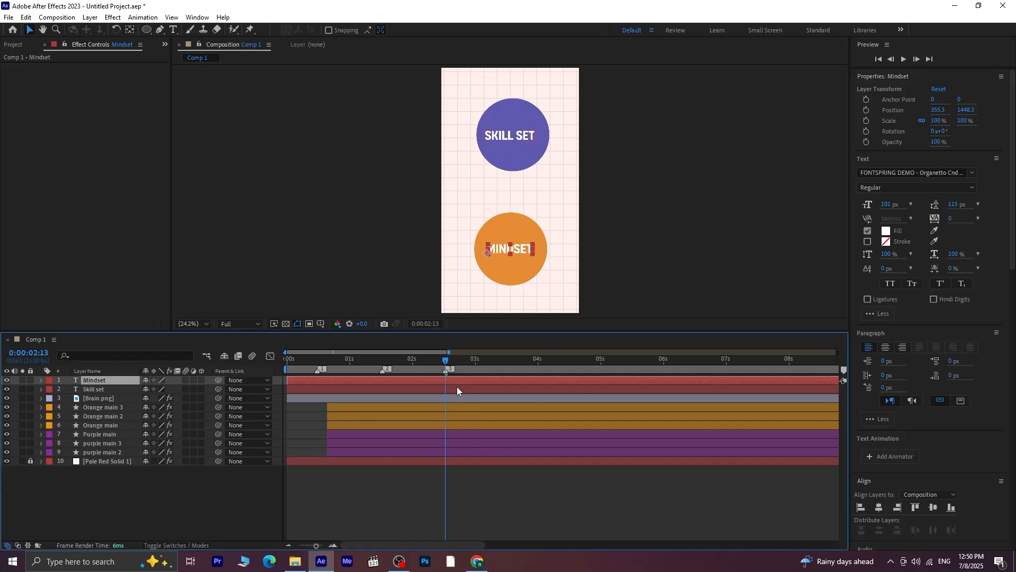
{"action": "left_click", "coordinate": [458, 391], "text": "shift"}
{"action": "key", "text": "alt+bracketleft"}
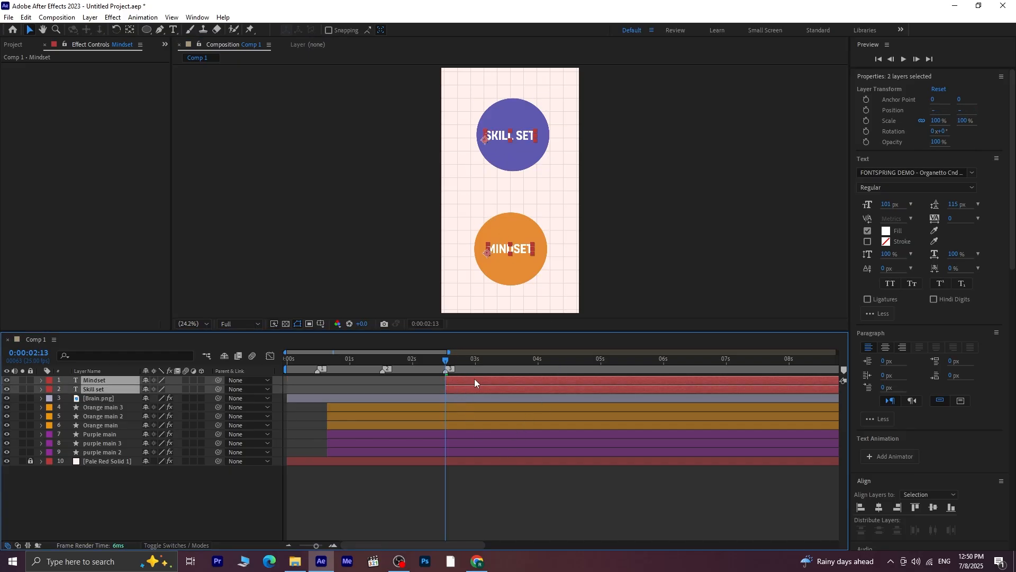
{"action": "key", "text": "space"}
{"action": "mouse_move", "coordinate": [459, 404]}
{"action": "left_mouse_down"}
{"action": "mouse_move", "coordinate": [538, 407]}
{"action": "mouse_move", "coordinate": [472, 411]}
{"action": "left_mouse_up"}
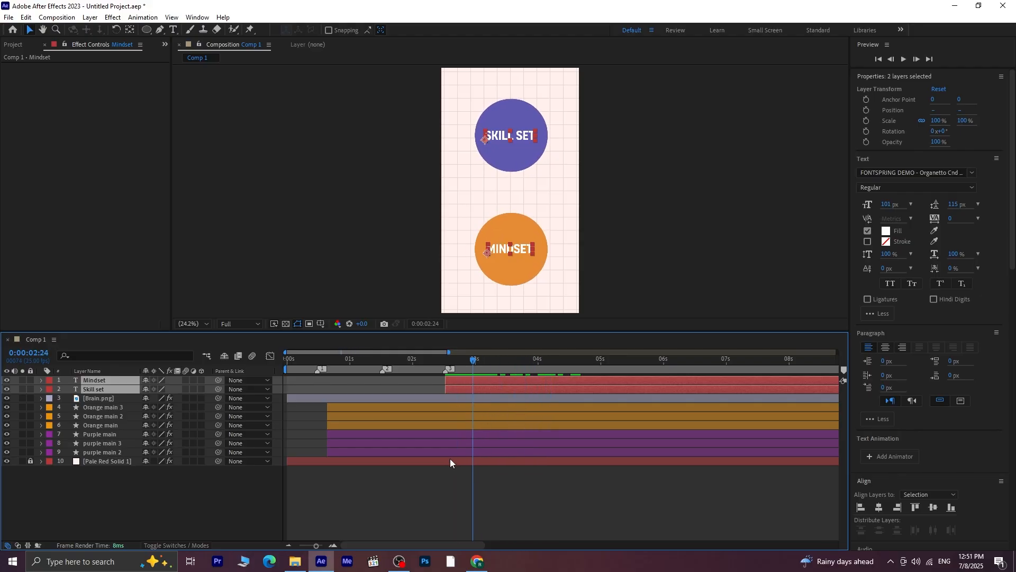
Copy the Wiggle - position and Transform effects from the brain layer onto the Mindset and Skill set text layers
{"action": "left_click", "coordinate": [106, 400]}
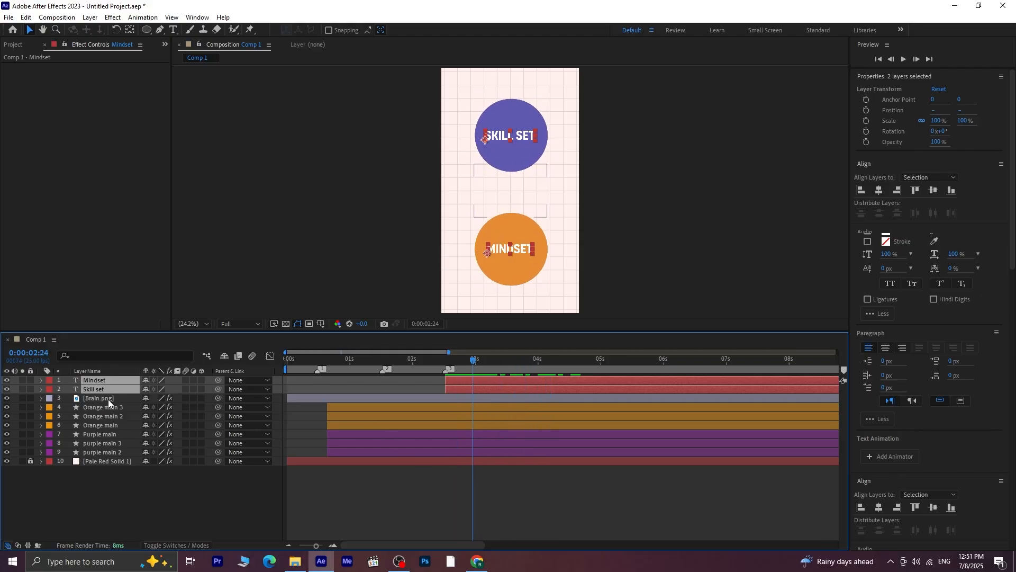
{"action": "left_click", "coordinate": [27, 67]}
{"action": "left_click", "coordinate": [44, 94], "text": "ctrl"}
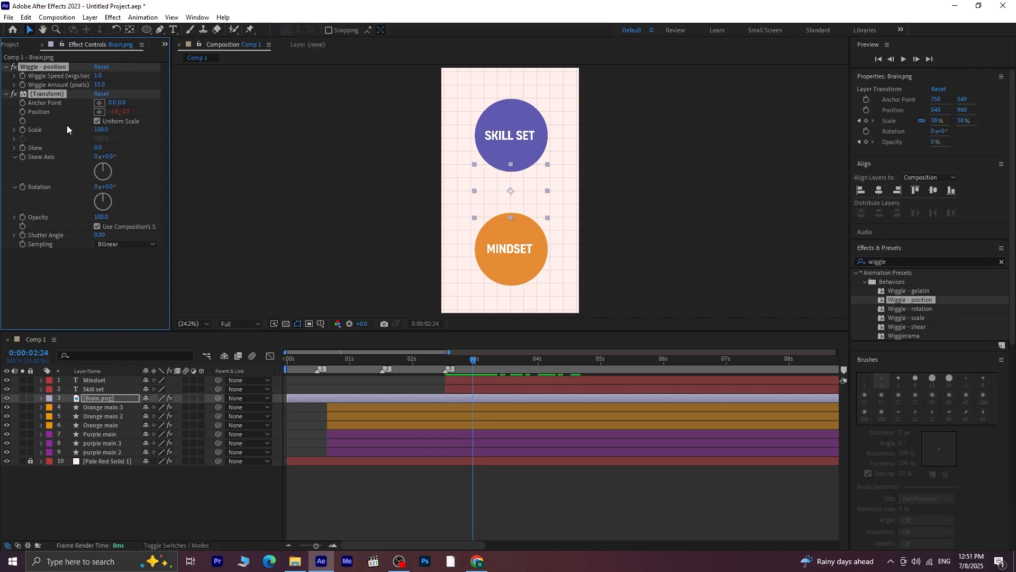
{"action": "left_click", "coordinate": [107, 379]}
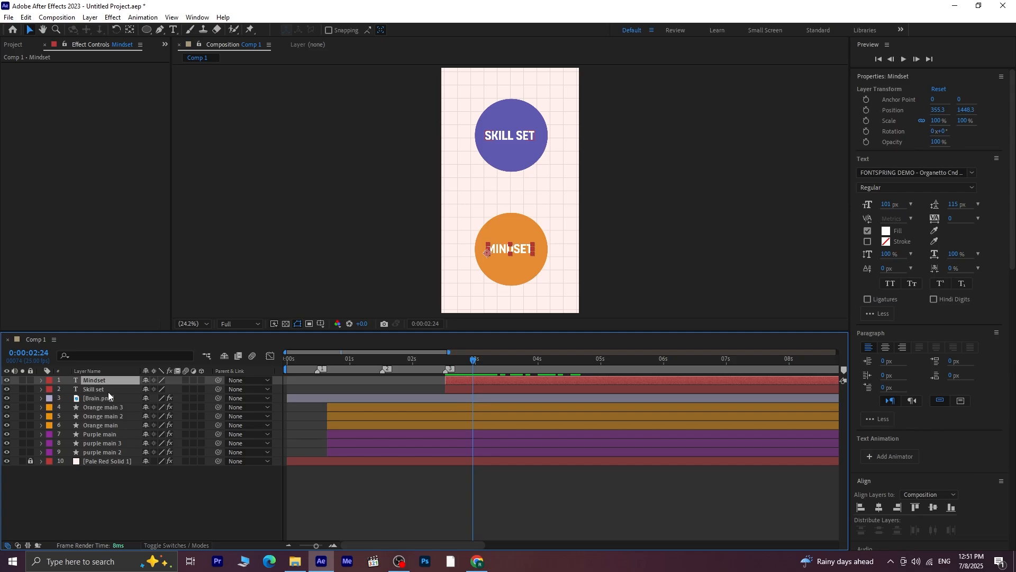
{"action": "left_click", "coordinate": [108, 392], "text": "shift"}
{"action": "key", "text": "ctrl+v"}
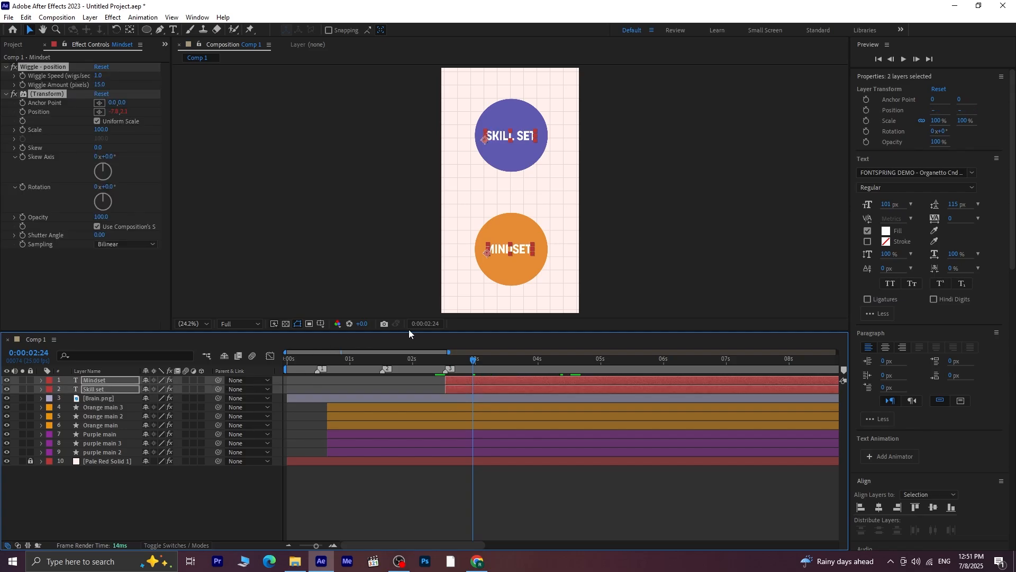
Preview the wiggling text labels on the circles from 0:00:02:12
{"action": "left_click_drag", "start_coordinate": [479, 362], "coordinate": [441, 368]}
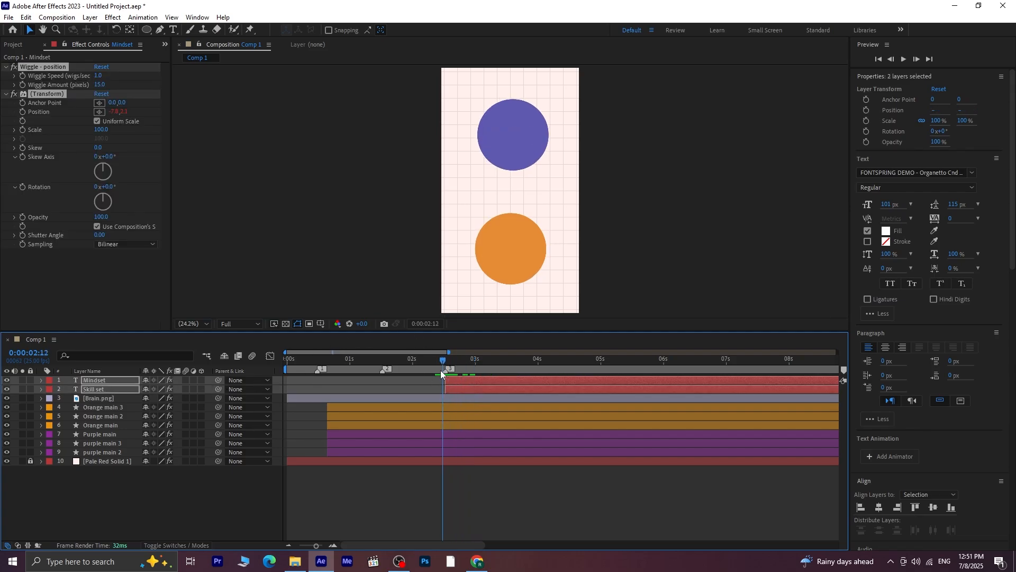
{"action": "key", "text": "space"}
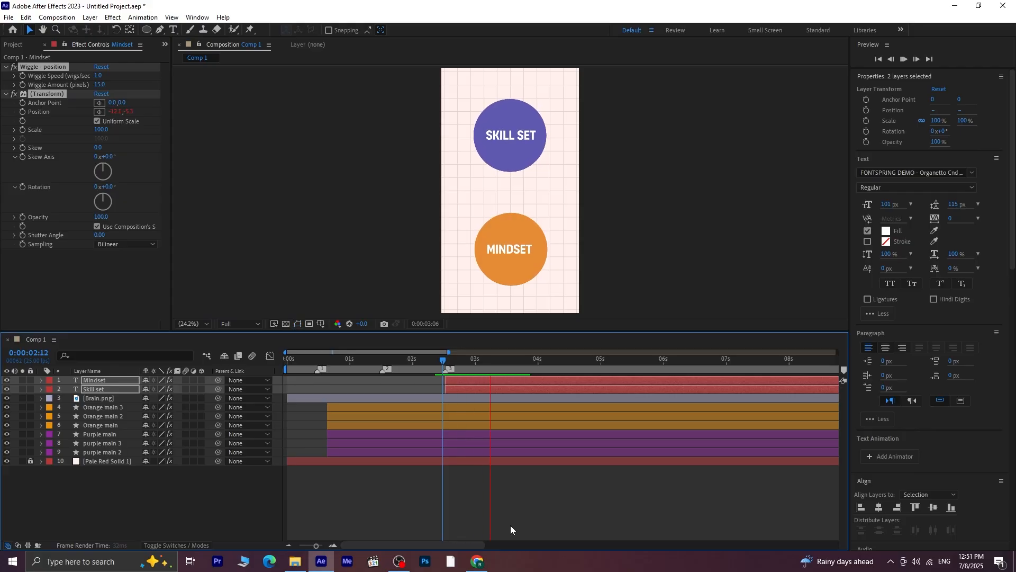
{"action": "left_click", "coordinate": [511, 360]}
{"action": "key", "text": "space"}
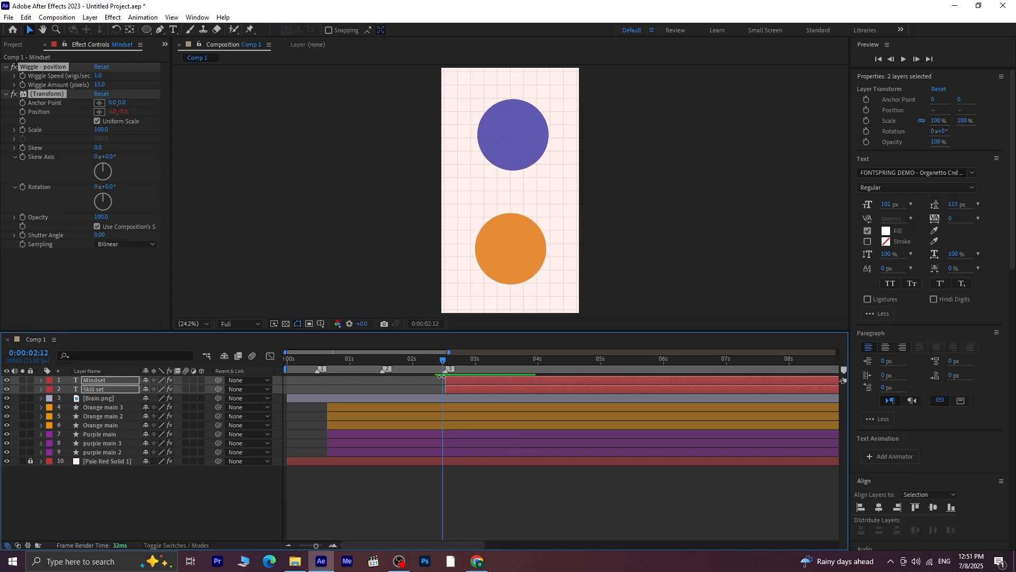
{"action": "key", "text": "space"}
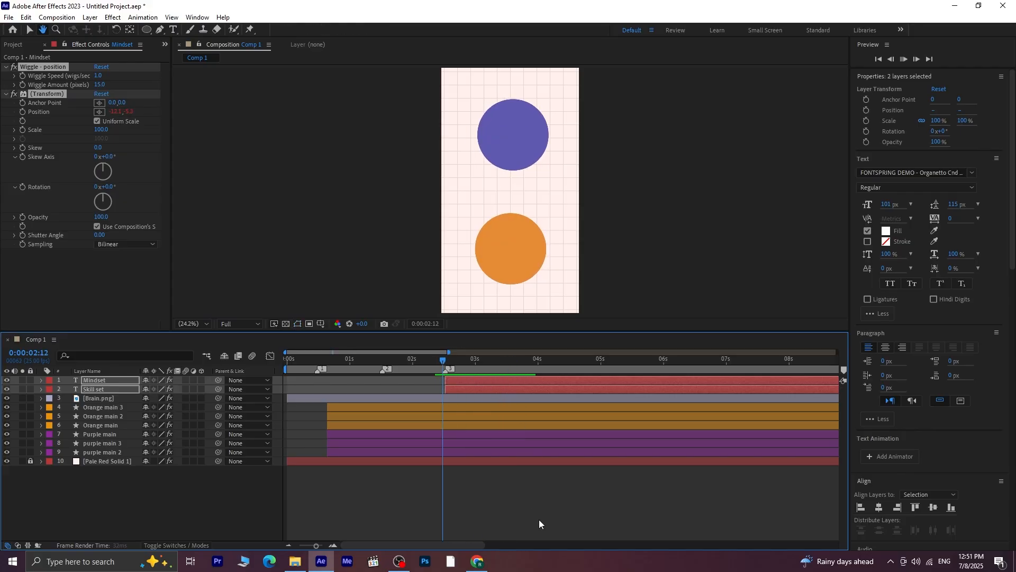
{"action": "key", "text": "space"}
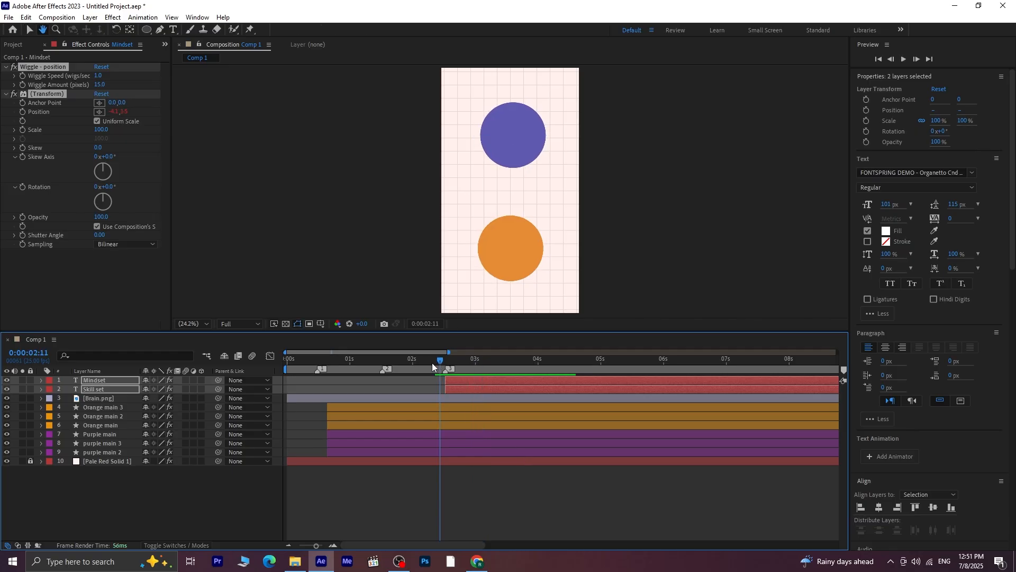
Extend the start of the Mindset and Skill set text layers back to 0:00:02:10
{"action": "mouse_move", "coordinate": [432, 363]}
{"action": "left_mouse_down"}
{"action": "mouse_move", "coordinate": [423, 364]}
{"action": "mouse_move", "coordinate": [437, 365]}
{"action": "left_mouse_up"}
{"action": "left_click", "coordinate": [459, 391]}
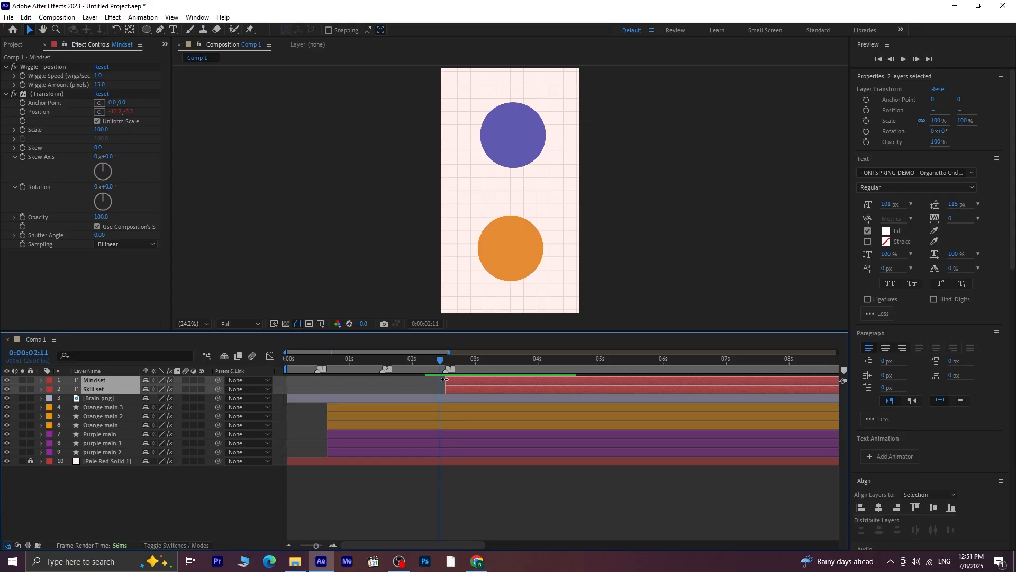
{"action": "left_click_drag", "start_coordinate": [445, 379], "coordinate": [439, 380]}
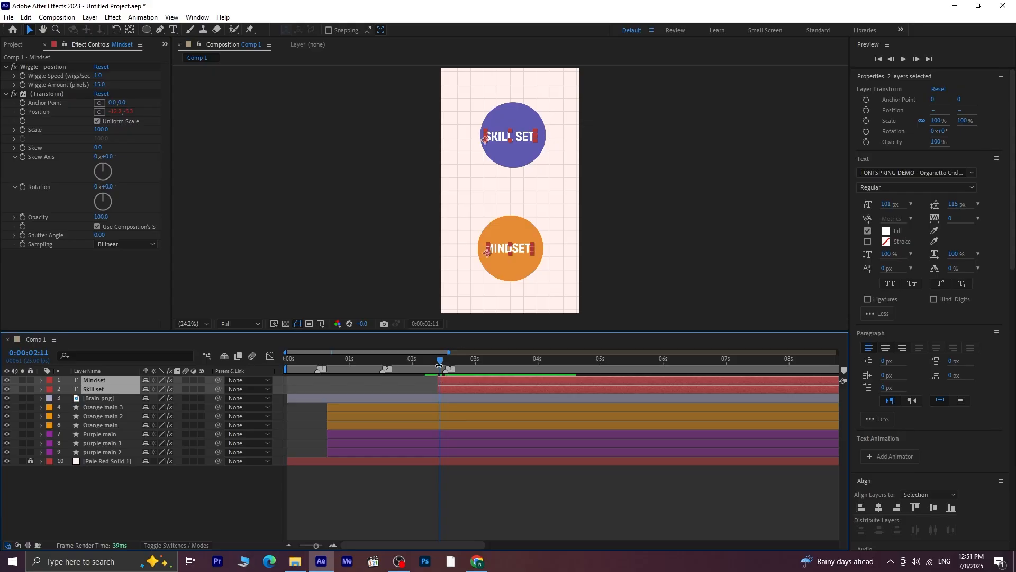
{"action": "left_click_drag", "start_coordinate": [440, 360], "coordinate": [437, 359]}
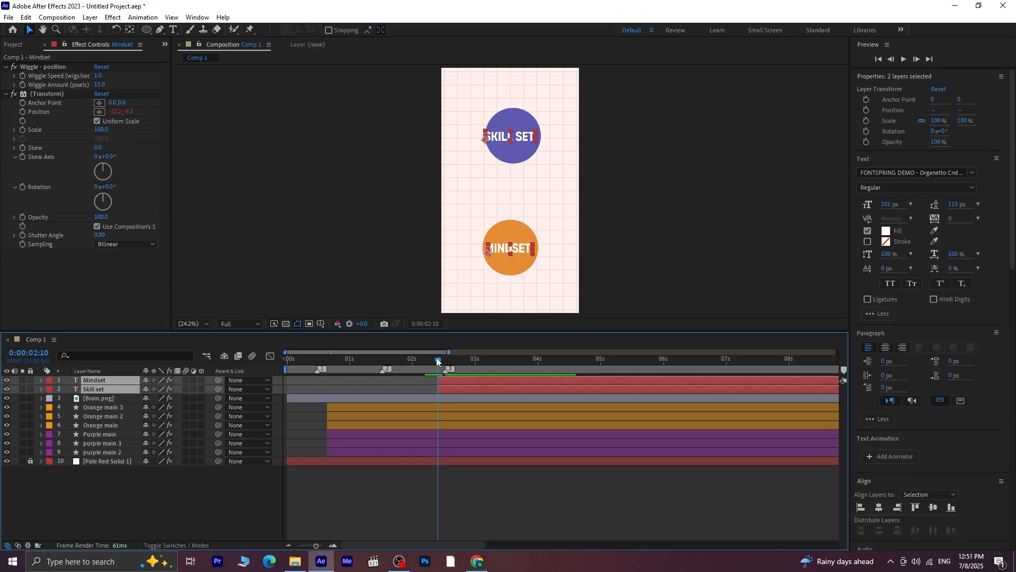
Add 100% Opacity keyframes to the Mindset and Skill set text layers at 0:00:02:10 and 0:00:03:08
{"action": "key", "text": "t"}
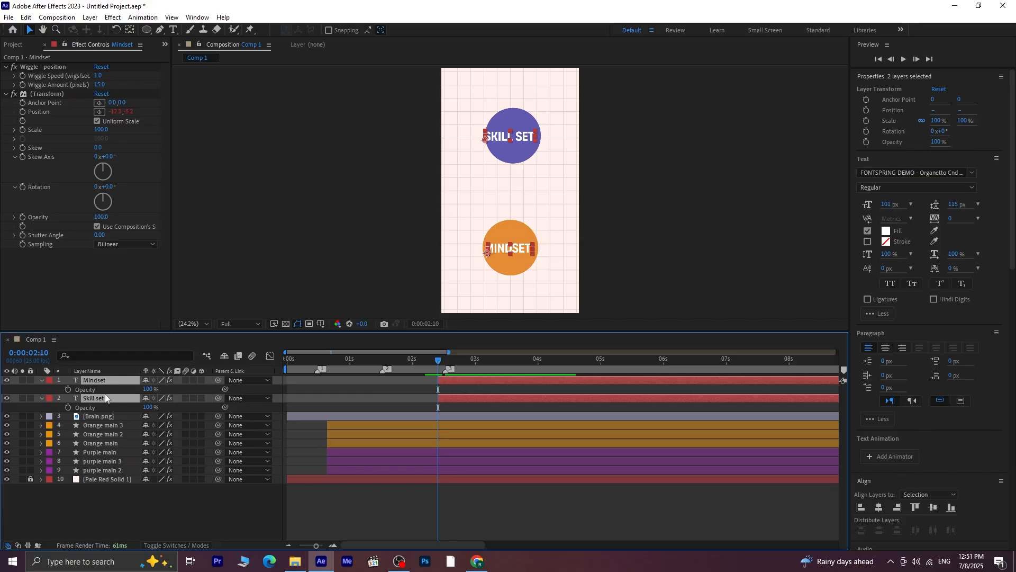
{"action": "left_click", "coordinate": [67, 390]}
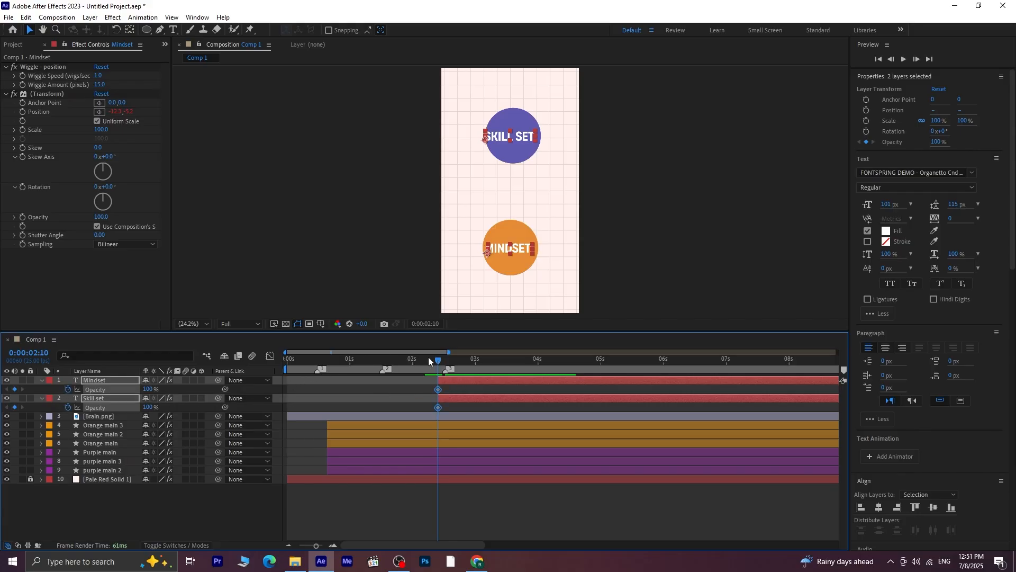
{"action": "left_click_drag", "start_coordinate": [438, 358], "coordinate": [496, 379]}
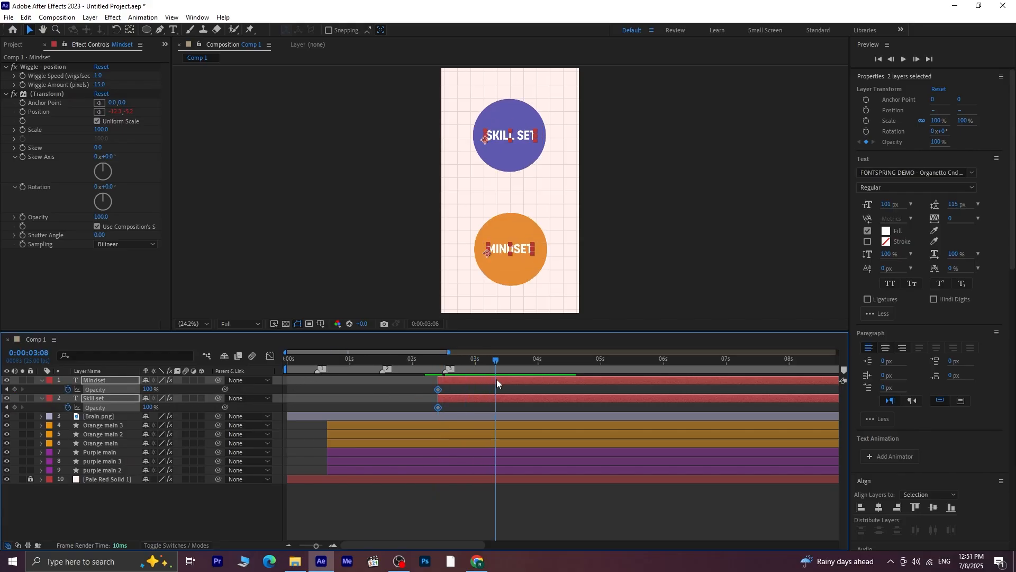
{"action": "left_click", "coordinate": [15, 389]}
Set the Opacity of both text layers to 0% at the 0:00:02:10 keyframes so the labels fade in
{"action": "left_click", "coordinate": [7, 389]}
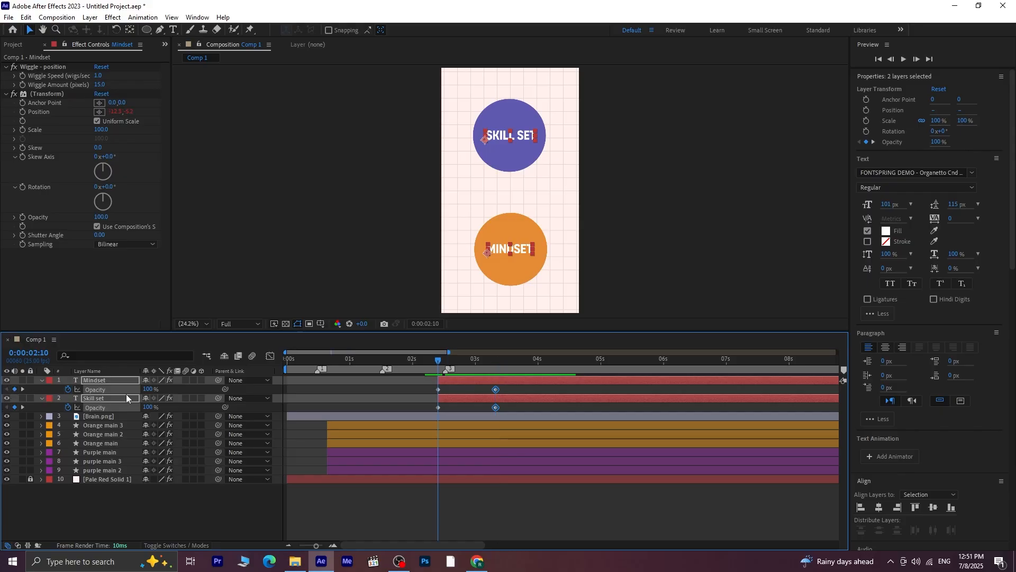
{"action": "left_click", "coordinate": [150, 392]}
{"action": "type", "text": "0"}
{"action": "left_click", "coordinate": [169, 408]}
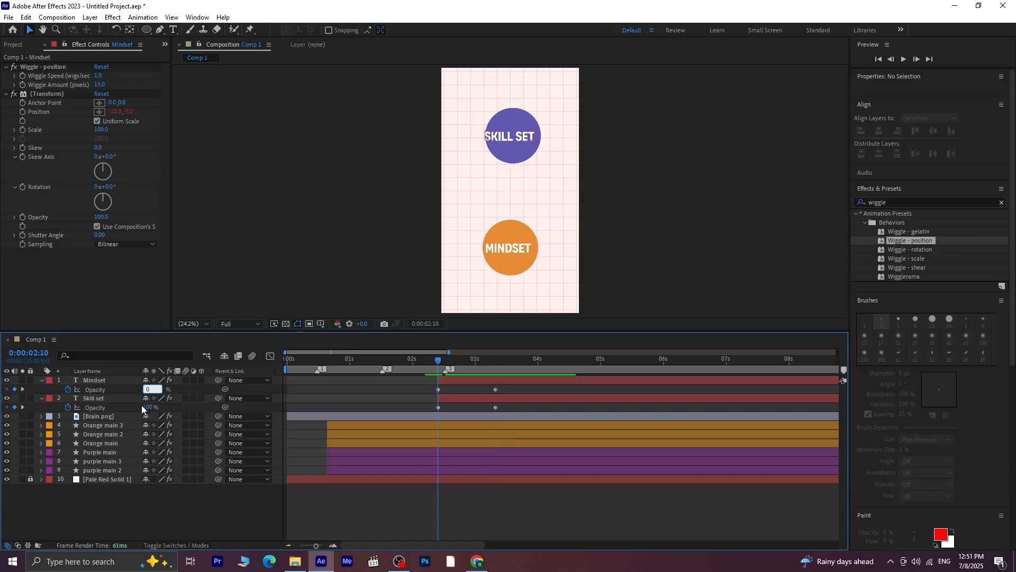
{"action": "left_click", "coordinate": [149, 406]}
{"action": "type", "text": "0"}
{"action": "key", "text": "Return"}
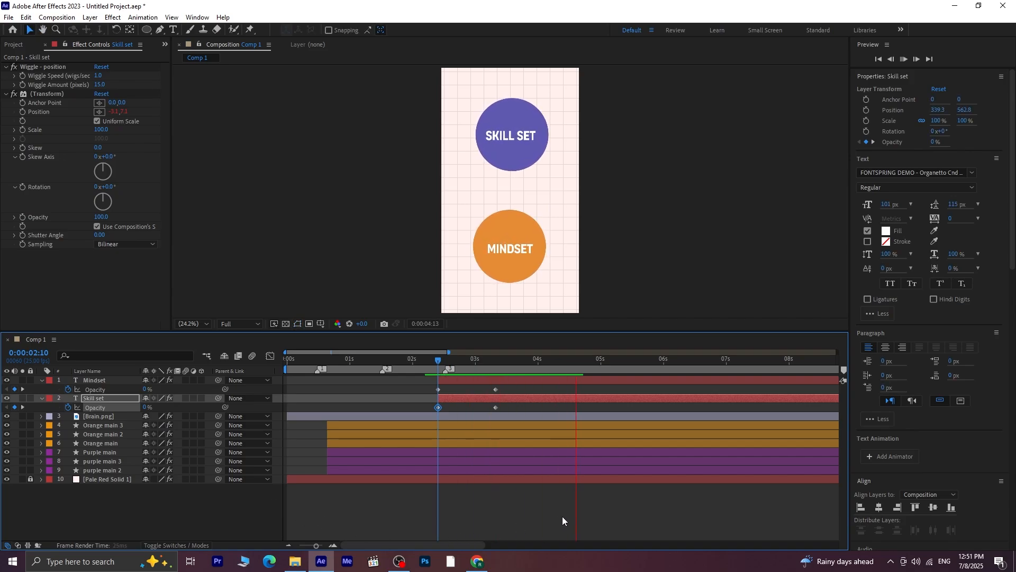
Preview the text fade-in from 0:00:01:14 and stop at 0:00:04:21
{"action": "key", "text": "space"}
{"action": "left_click_drag", "start_coordinate": [592, 358], "coordinate": [385, 411]}
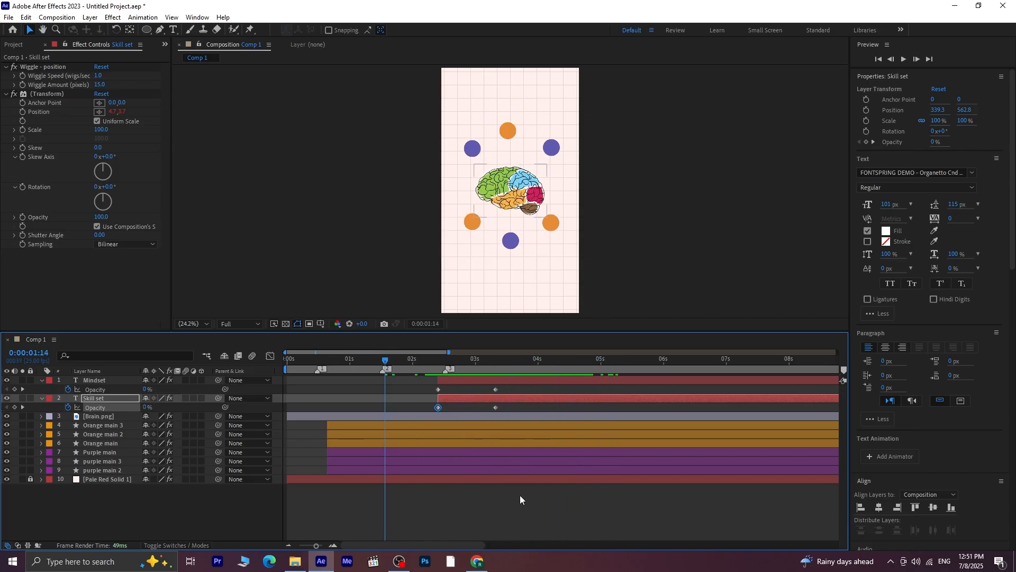
{"action": "key", "text": "space"}
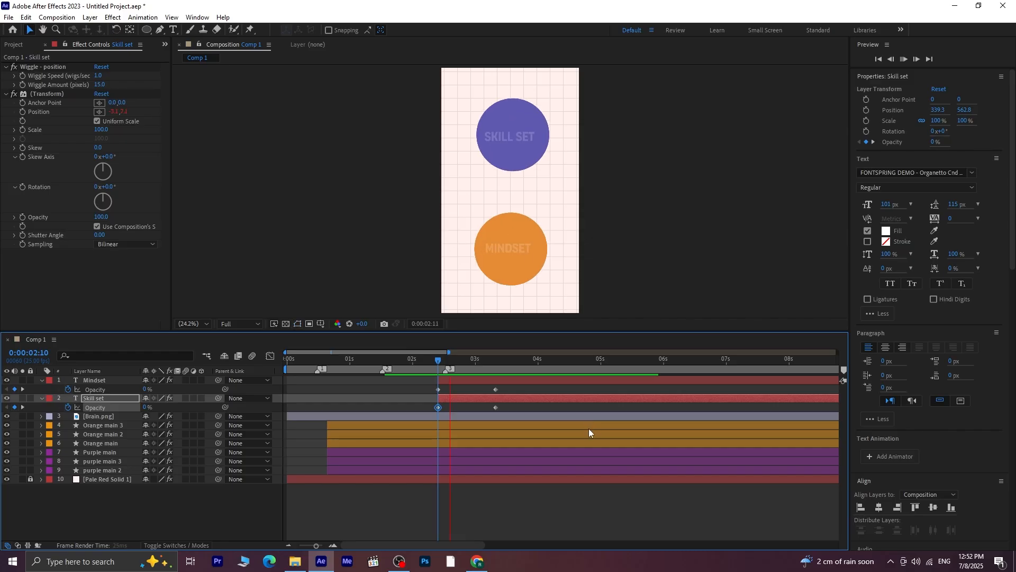
{"action": "key", "text": "space"}
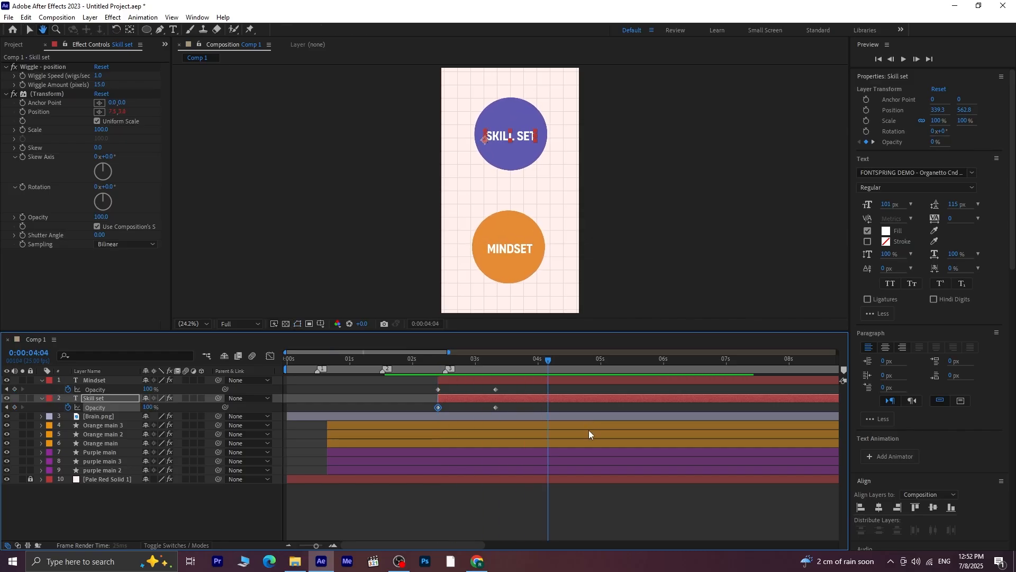
{"action": "key", "text": "space"}
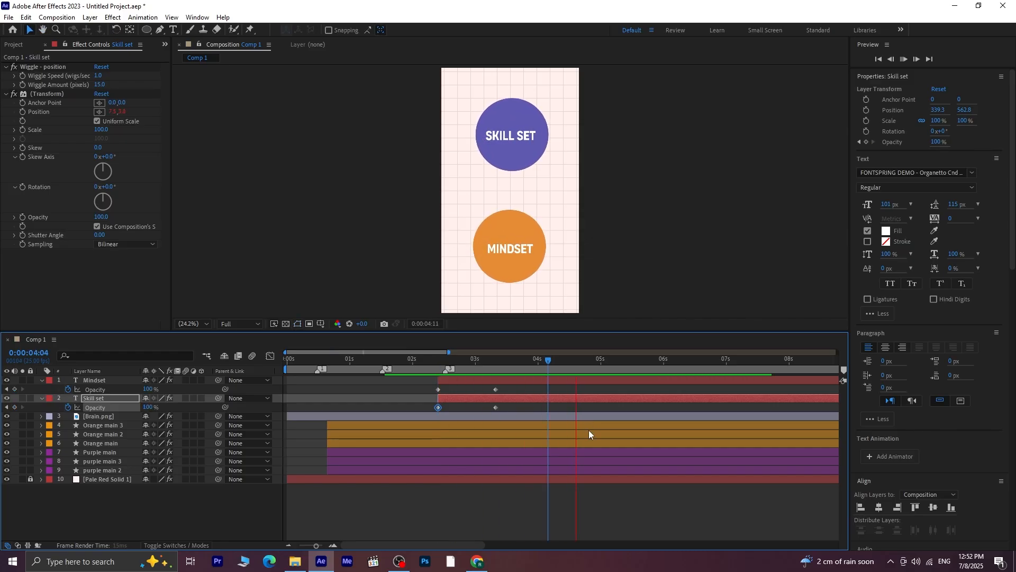
{"action": "key", "text": "space"}
Fade out both text layers by keyframing Opacity at 100% at 0:00:04:21 and 0% at 0:00:05:16, then check the fade
{"action": "left_click", "coordinate": [610, 380]}
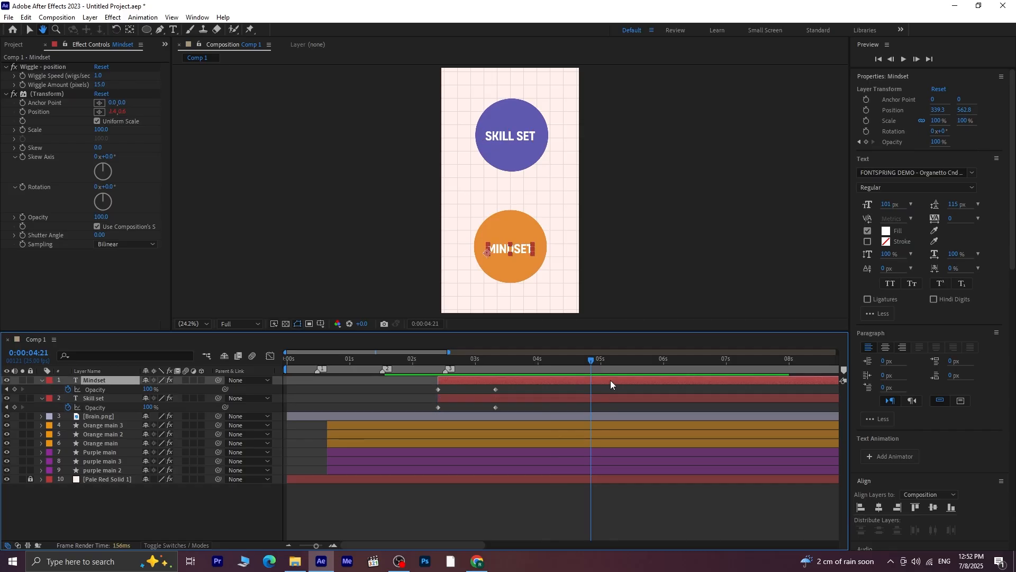
{"action": "left_click", "coordinate": [599, 398], "text": "shift"}
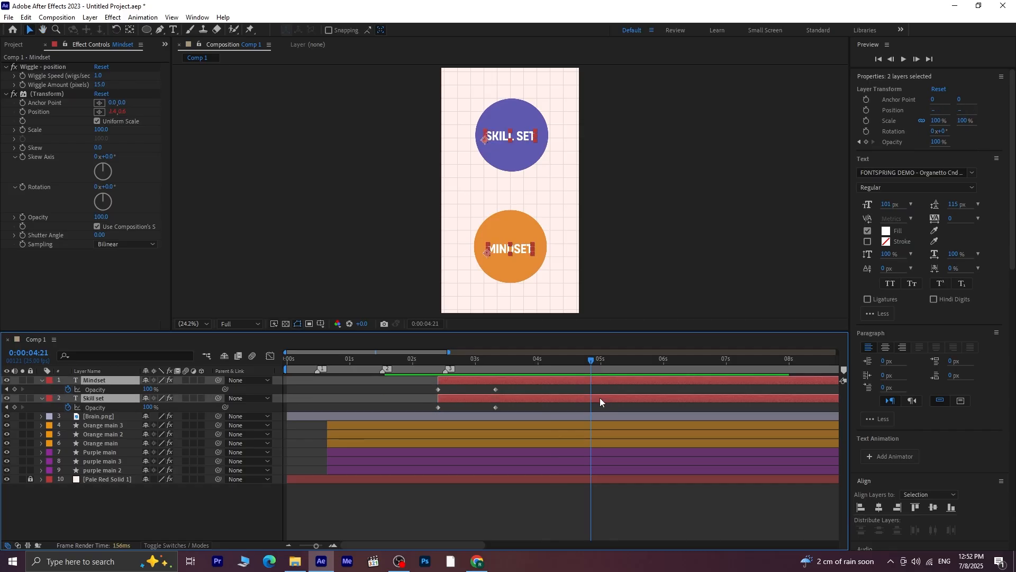
{"action": "left_click", "coordinate": [15, 389]}
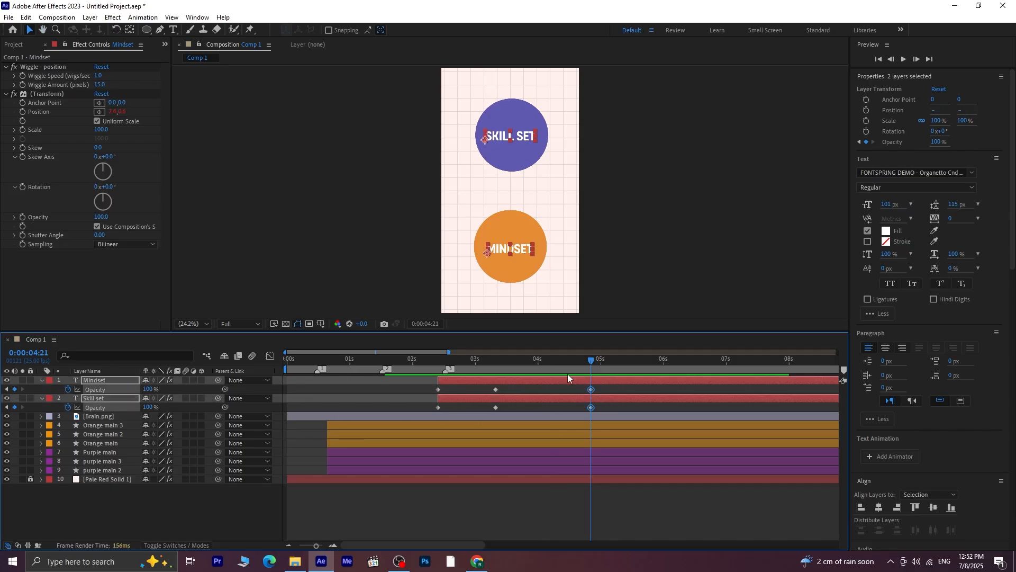
{"action": "key", "text": "shift+Page_Down"}
{"action": "key", "text": "shift+Page_Down"}
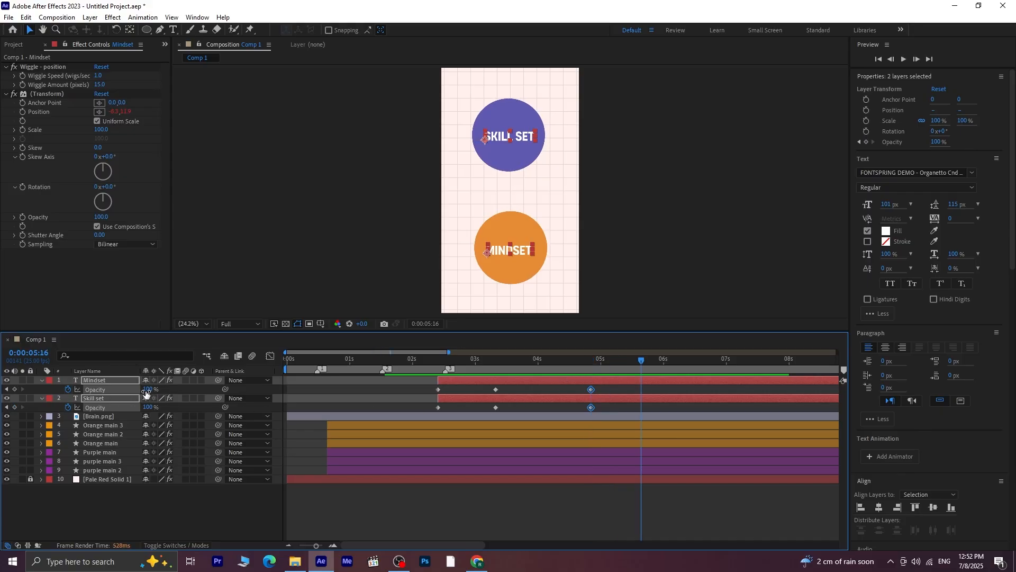
{"action": "left_click_drag", "start_coordinate": [148, 390], "coordinate": [2, 394]}
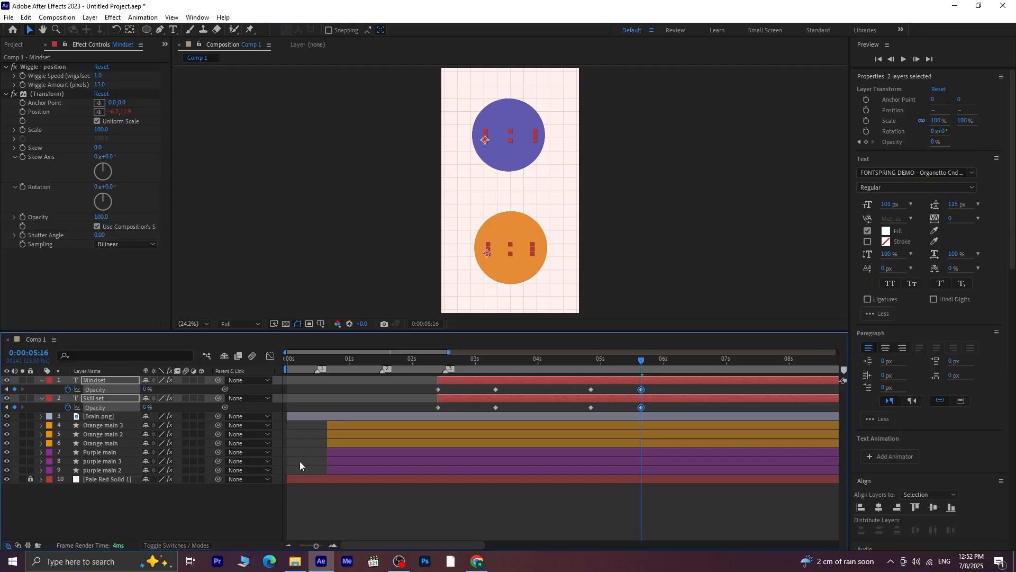
{"action": "left_click", "coordinate": [555, 503]}
{"action": "left_click_drag", "start_coordinate": [638, 362], "coordinate": [605, 404]}
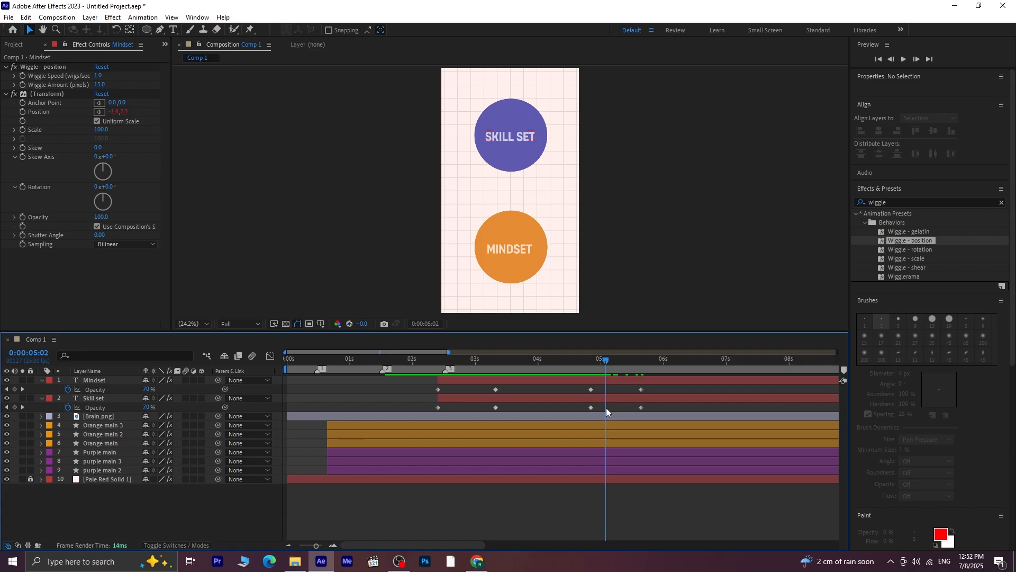
Move the Orange main and Purple main layers directly below the brain layer and reveal their keyframes
{"action": "left_click_drag", "start_coordinate": [108, 443], "coordinate": [116, 428]}
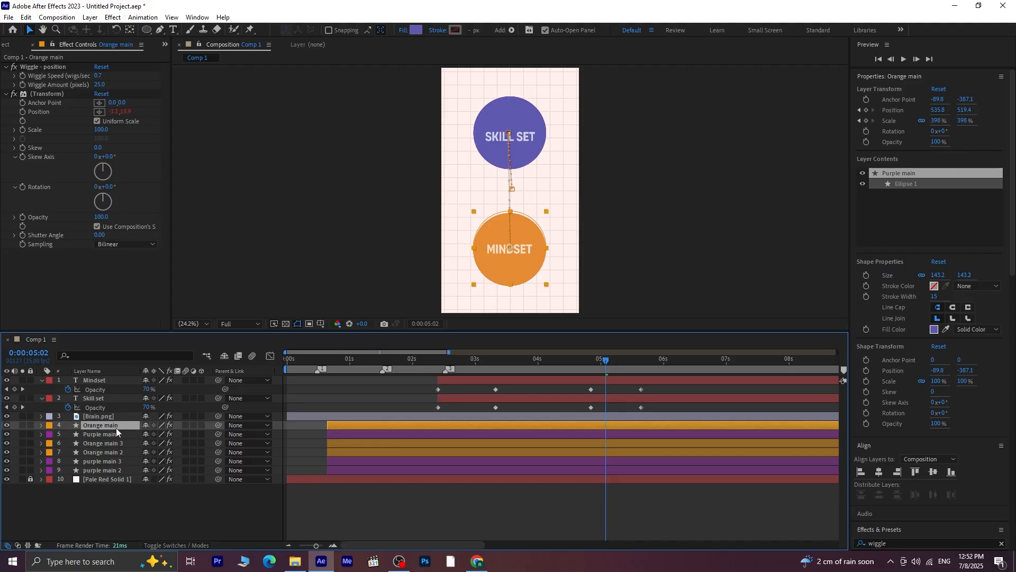
{"action": "left_click", "coordinate": [117, 430], "text": "ctrl"}
{"action": "key", "text": "u"}
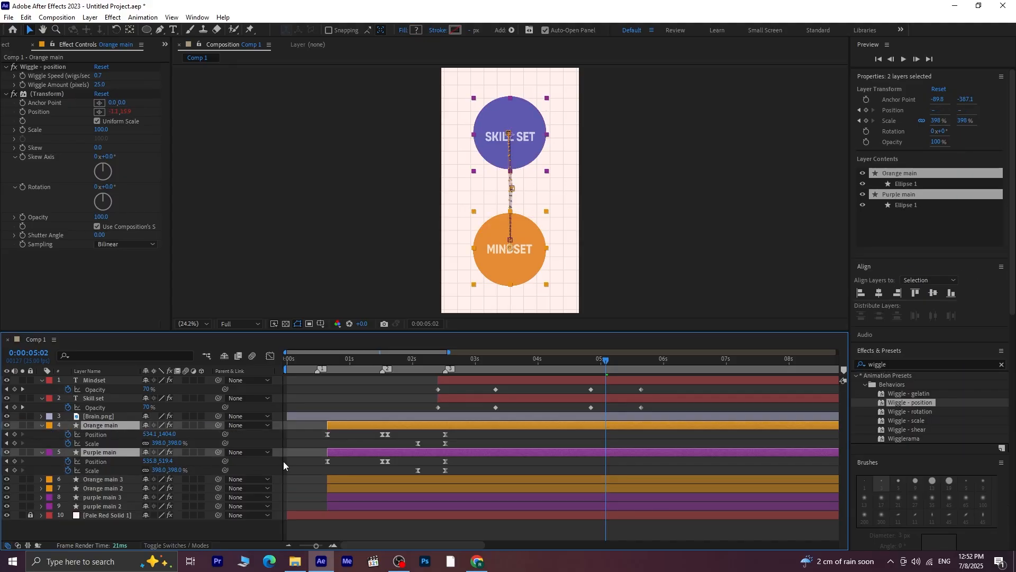
Add Position and Scale keyframes to Orange main and Purple main at 0:00:04:21 and 0:00:05:00
{"action": "left_click", "coordinate": [6, 390]}
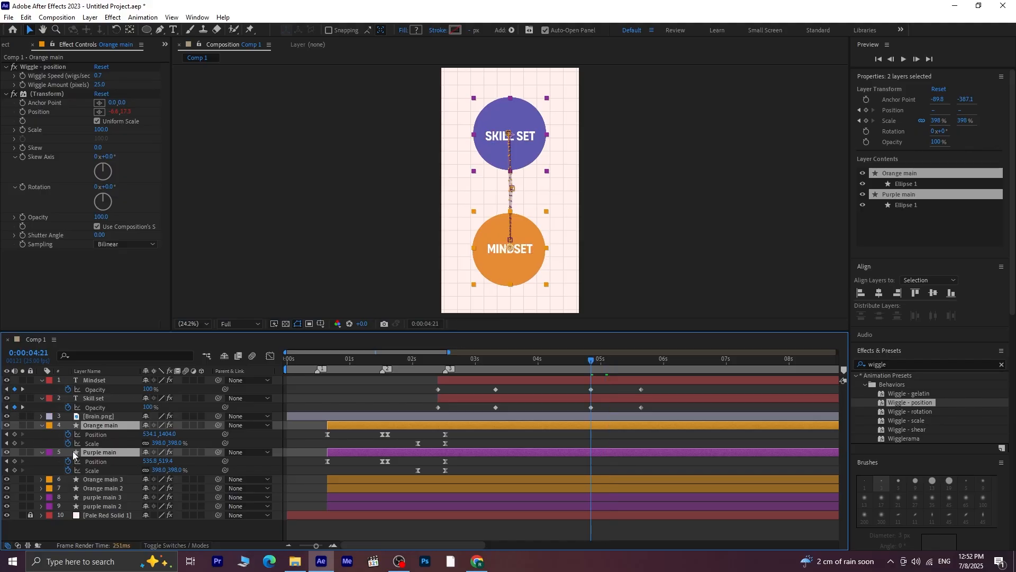
{"action": "left_click", "coordinate": [14, 434]}
{"action": "left_click", "coordinate": [15, 443]}
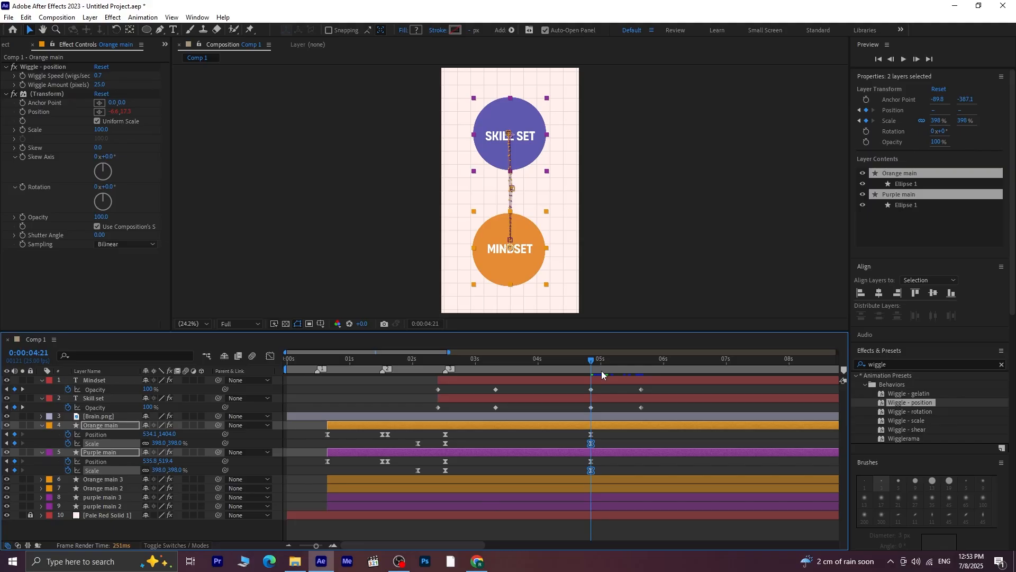
{"action": "left_click_drag", "start_coordinate": [593, 362], "coordinate": [603, 382]}
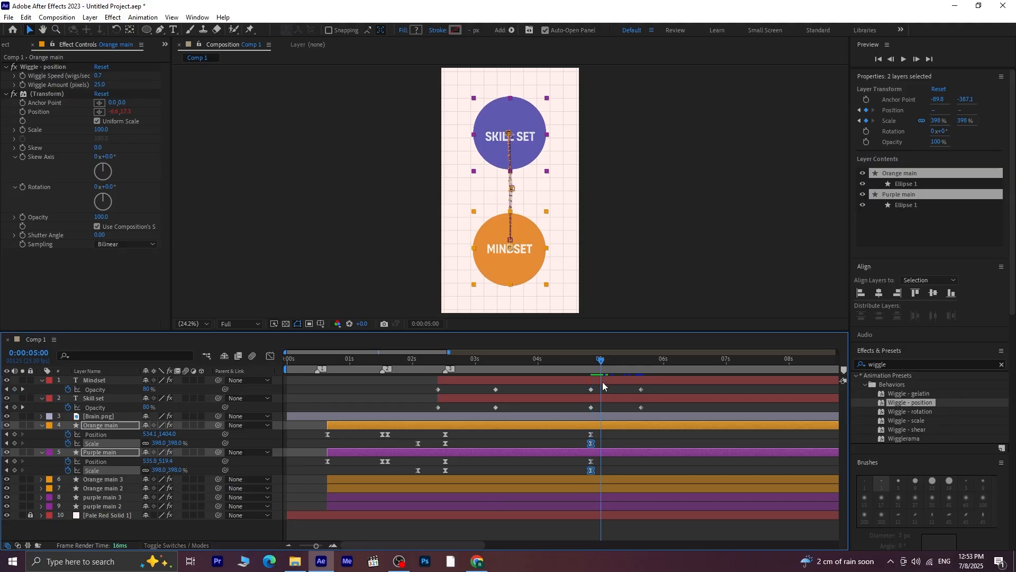
{"action": "left_click", "coordinate": [14, 434]}
{"action": "left_click", "coordinate": [14, 443]}
At 0:00:05:16, scale both main circles to 784% and move orange down to 538.3, 1900.5 and purple up to 523.4, -43.3
{"action": "left_click_drag", "start_coordinate": [609, 365], "coordinate": [640, 422]}
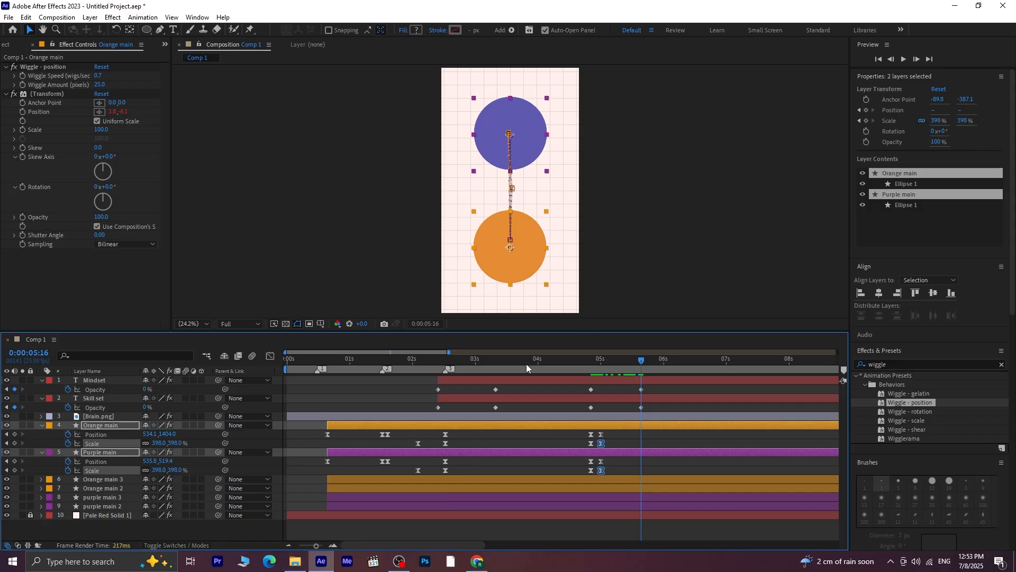
{"action": "left_click_drag", "start_coordinate": [159, 442], "coordinate": [370, 435]}
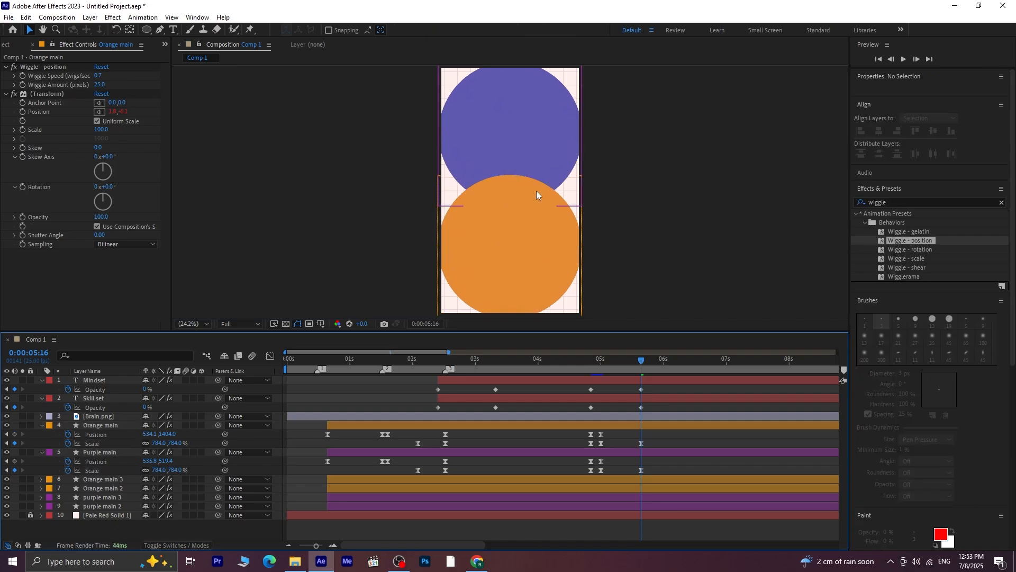
{"action": "left_click_drag", "start_coordinate": [503, 243], "coordinate": [504, 310]}
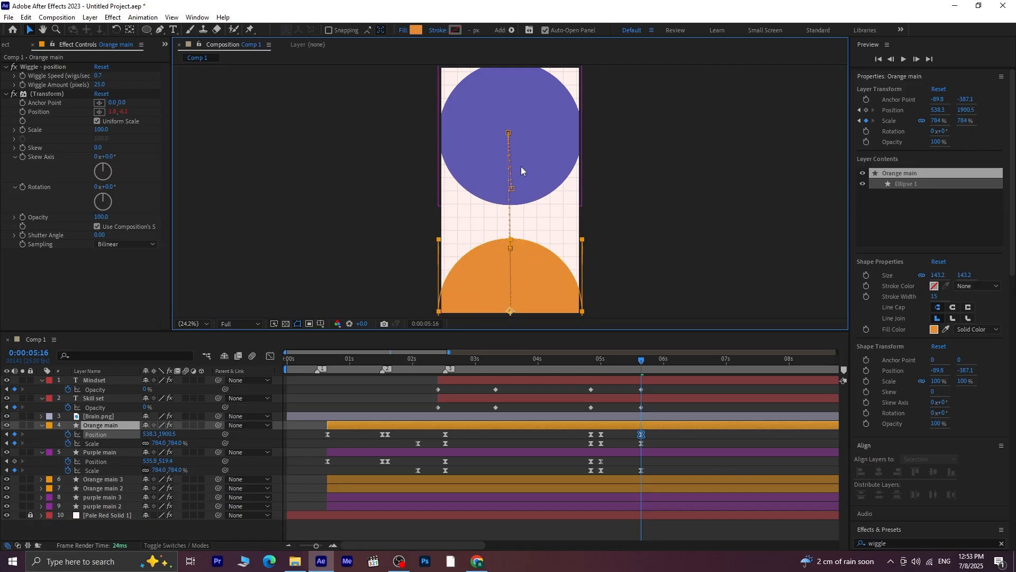
{"action": "left_click_drag", "start_coordinate": [521, 170], "coordinate": [512, 43]}
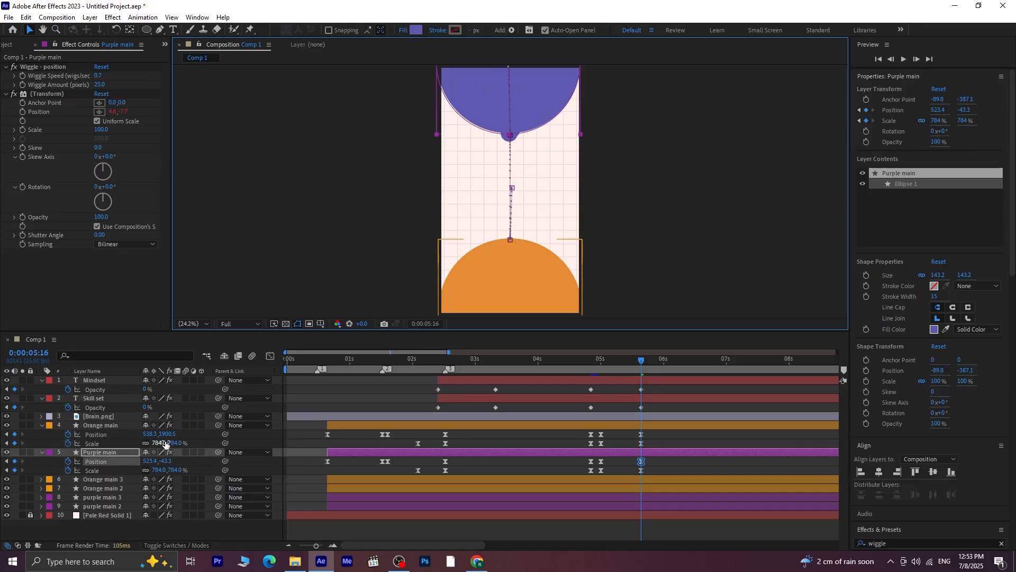
Increase the Scale of Orange main and Purple main to 877% at 0:00:05:16
{"action": "left_click", "coordinate": [100, 426]}
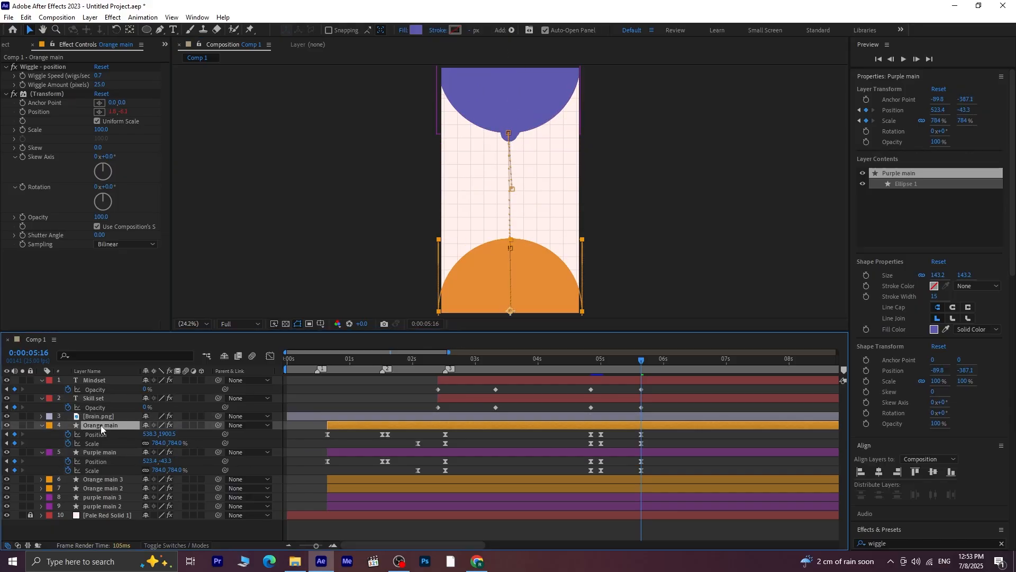
{"action": "left_click", "coordinate": [104, 452], "text": "ctrl"}
{"action": "left_click_drag", "start_coordinate": [179, 443], "coordinate": [231, 449]}
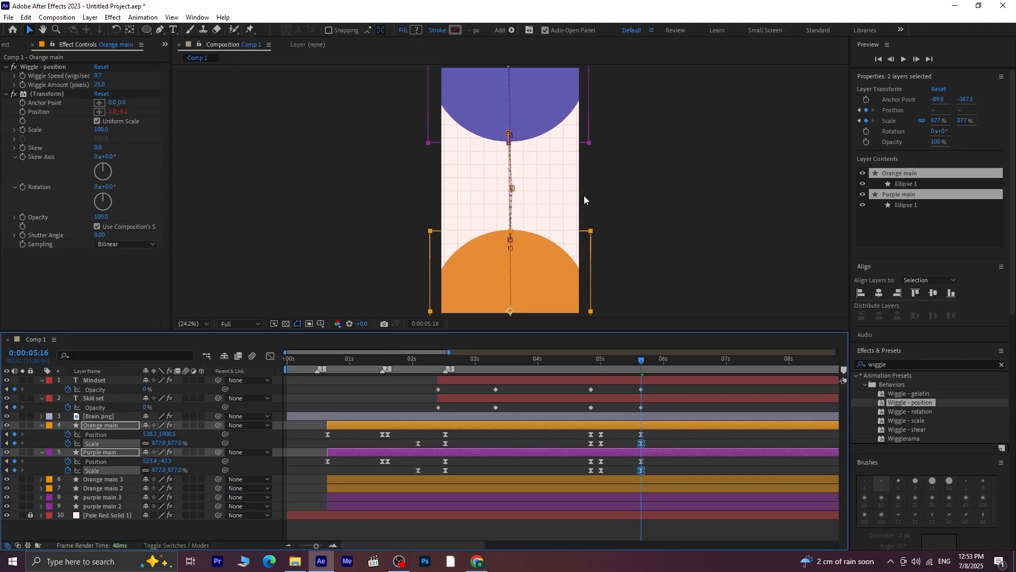
Spread the enlarged circles farther apart, placing Orange main at 534.1, 2002.3 and Purple main at 523.4, -163.3
{"action": "left_click", "coordinate": [525, 274]}
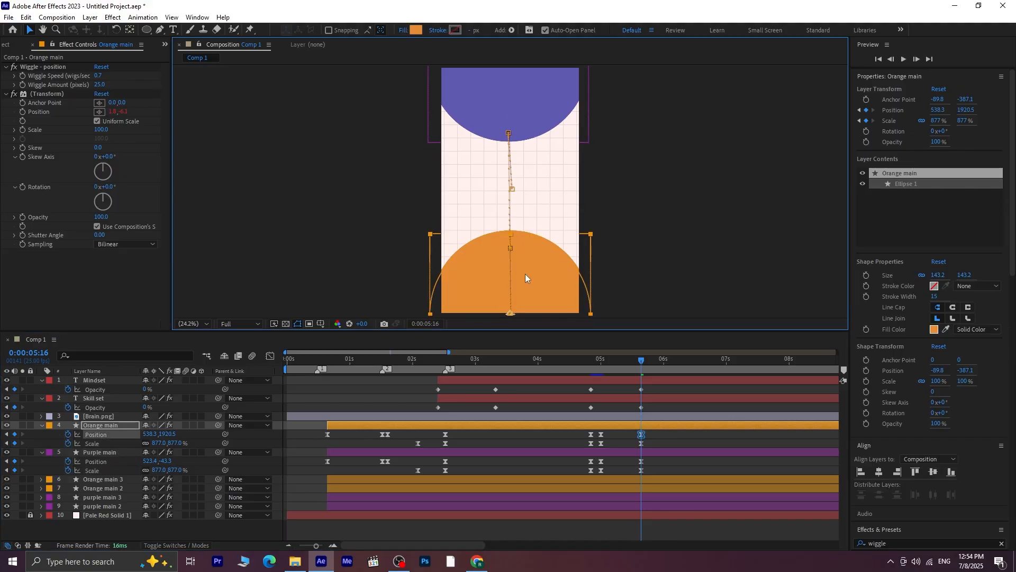
{"action": "key", "text": "Down"}
{"action": "key", "text": "Down"}
{"action": "key", "text": "Down"}
{"action": "key", "text": "Down"}
{"action": "key", "text": "Down"}
{"action": "key", "text": "Down"}
{"action": "key", "text": "Down"}
{"action": "key", "text": "Down"}
{"action": "key", "text": "Down"}
{"action": "key", "text": "Down"}
{"action": "key", "text": "Down"}
{"action": "key", "text": "Down"}
{"action": "key", "text": "Down"}
{"action": "key", "text": "Down"}
{"action": "key", "text": "Down"}
{"action": "key", "text": "Down"}
{"action": "key", "text": "Down"}
{"action": "key", "text": "Down"}
{"action": "key", "text": "Down"}
{"action": "key", "text": "Down"}
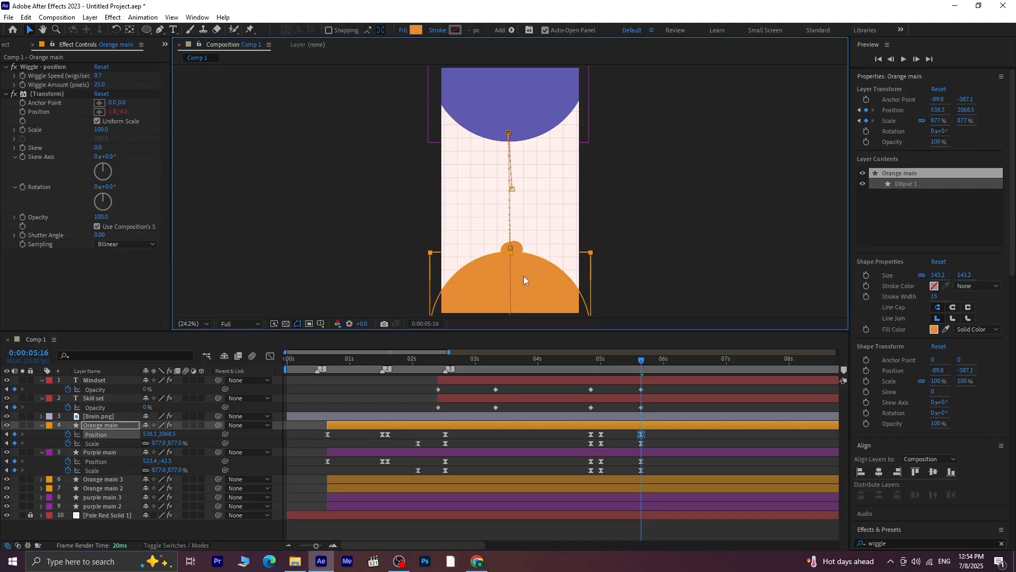
{"action": "left_click_drag", "start_coordinate": [523, 275], "coordinate": [523, 256]}
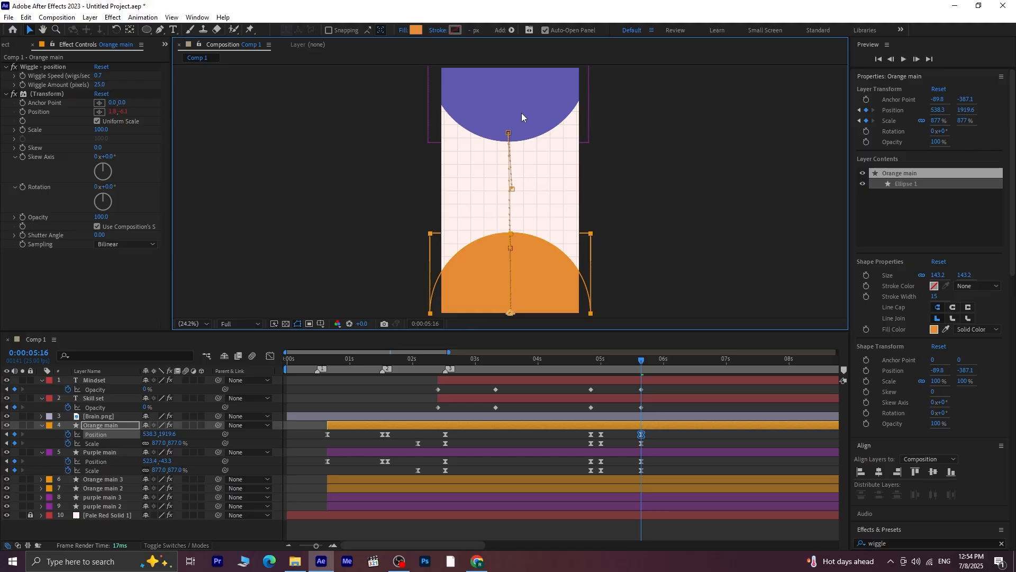
{"action": "left_click", "coordinate": [520, 113]}
{"action": "key", "text": "Up"}
{"action": "key", "text": "Up"}
{"action": "key", "text": "Up"}
{"action": "key", "text": "Up"}
{"action": "key", "text": "Up"}
{"action": "key", "text": "Up"}
{"action": "key", "text": "Up"}
{"action": "key", "text": "Up"}
{"action": "key", "text": "Up"}
{"action": "key", "text": "Up"}
{"action": "key", "text": "Up"}
{"action": "key", "text": "Up"}
{"action": "key", "text": "Up"}
{"action": "key", "text": "Up"}
{"action": "key", "text": "Up"}
{"action": "key", "text": "Up"}
{"action": "key", "text": "Up"}
{"action": "key", "text": "Up"}
{"action": "key", "text": "Up"}
{"action": "key", "text": "Up"}
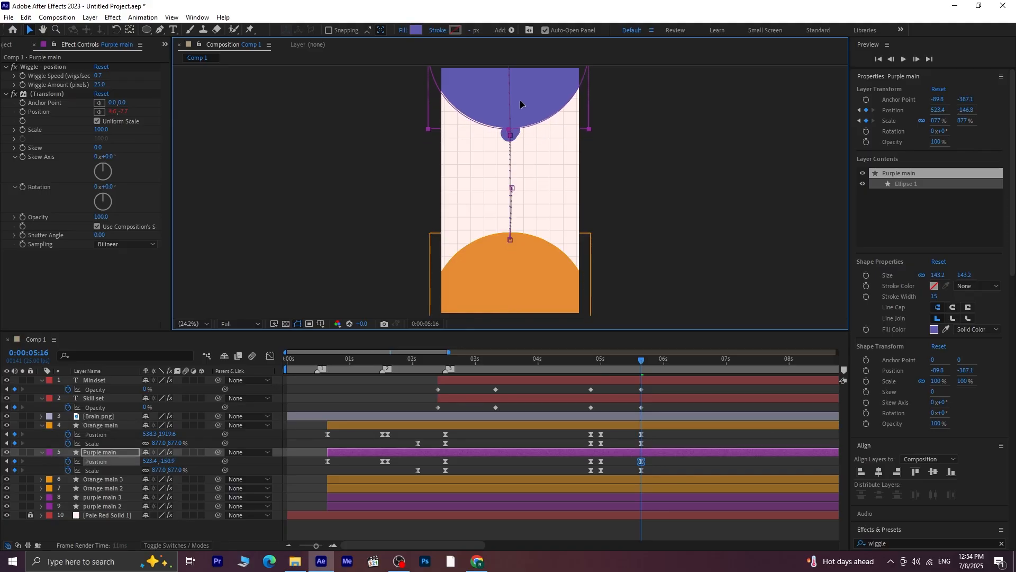
{"action": "key", "text": "Up"}
{"action": "key", "text": "Up"}
{"action": "key", "text": "Up"}
{"action": "left_click_drag", "start_coordinate": [516, 284], "coordinate": [515, 291]}
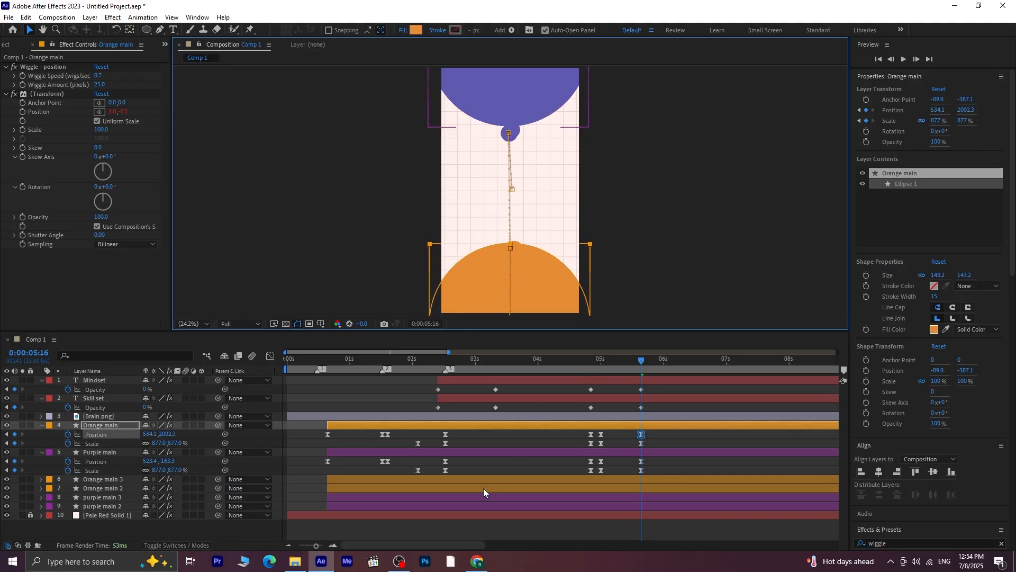
Trim the ends of the Orange main 2, Orange main 3, purple main 2 and purple main 3 layers to 0:00:04:21 and preview the transition
{"action": "left_click", "coordinate": [106, 482]}
{"action": "left_click", "coordinate": [113, 504], "text": "shift"}
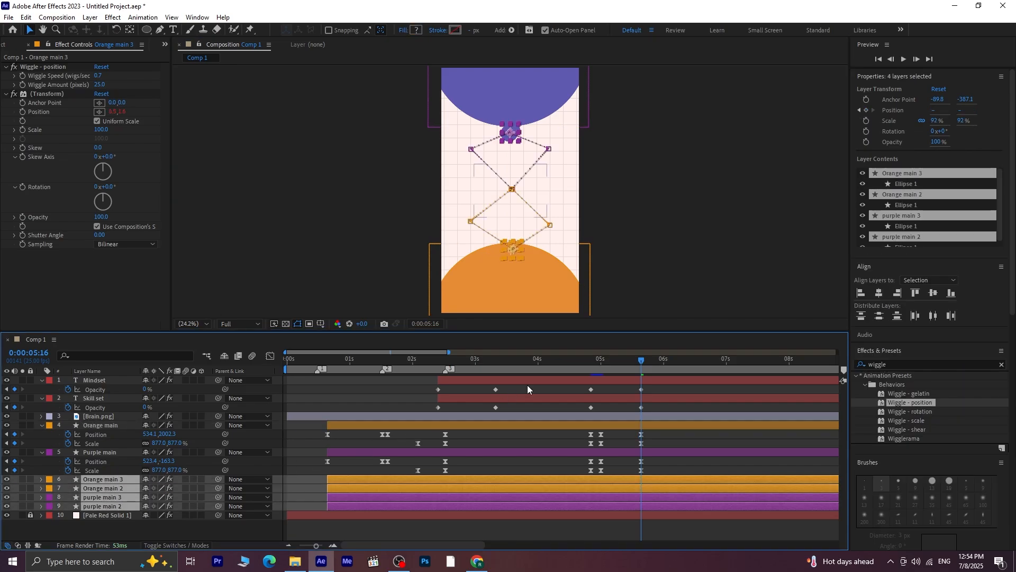
{"action": "left_click_drag", "start_coordinate": [634, 361], "coordinate": [589, 387]}
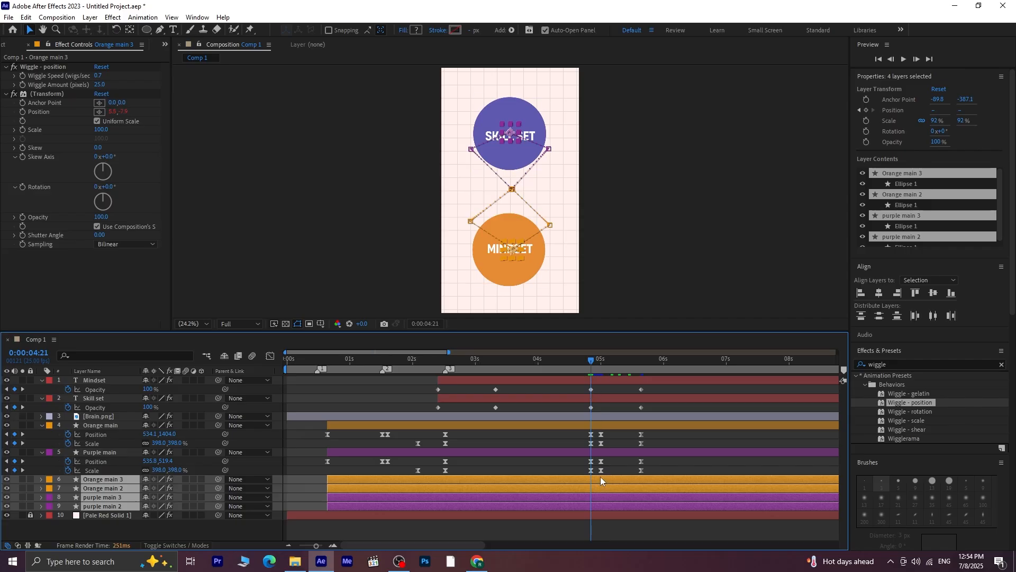
{"action": "key", "text": "alt+bracketright"}
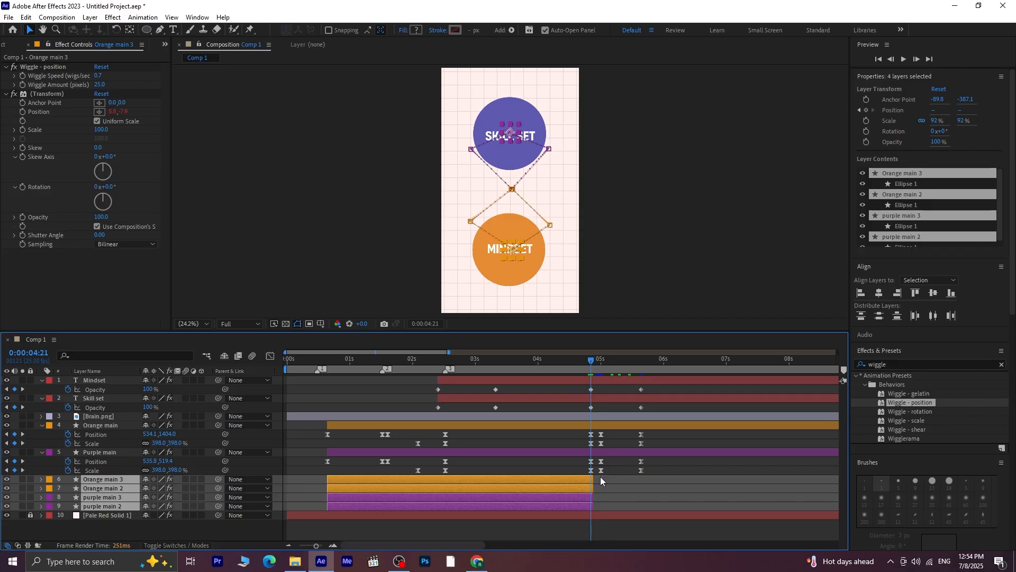
{"action": "key", "text": "space"}
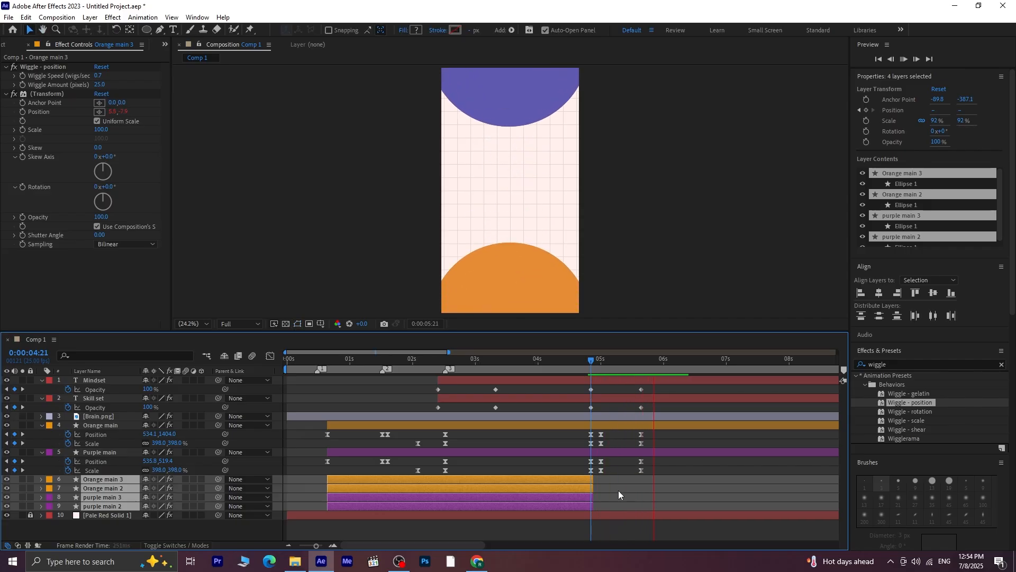
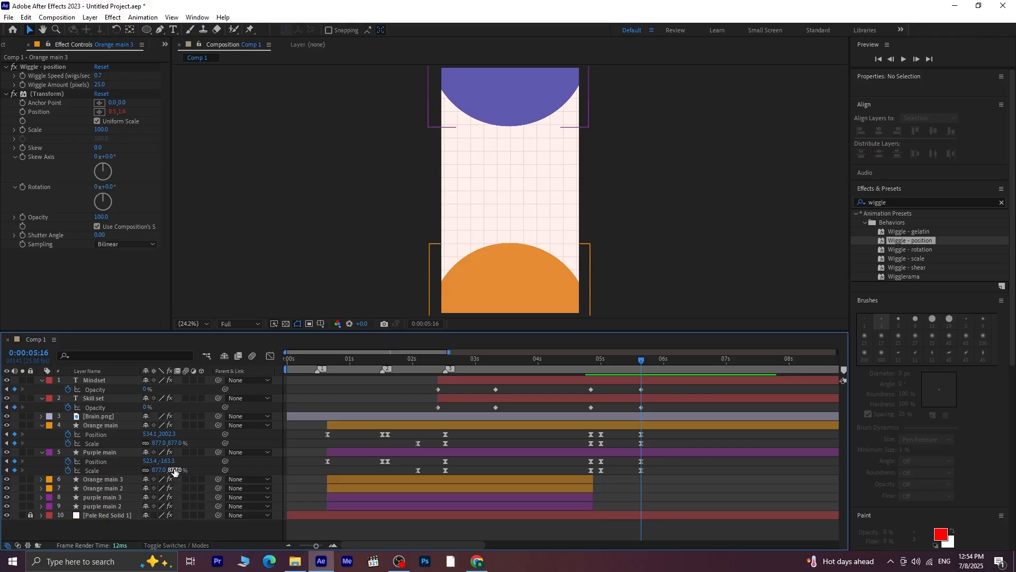
Reduce the Scale of Purple main to 819% and Orange main to 815% at 0:00:05:16, and preview the transition
{"action": "left_click_drag", "start_coordinate": [173, 469], "coordinate": [146, 471]}
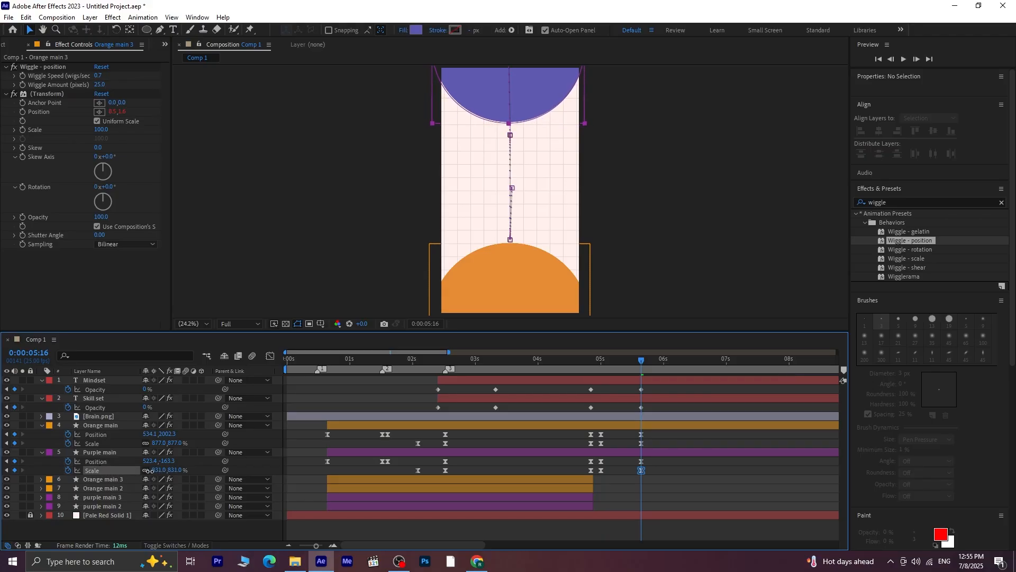
{"action": "left_click", "coordinate": [164, 452]}
{"action": "left_click_drag", "start_coordinate": [175, 443], "coordinate": [153, 449]}
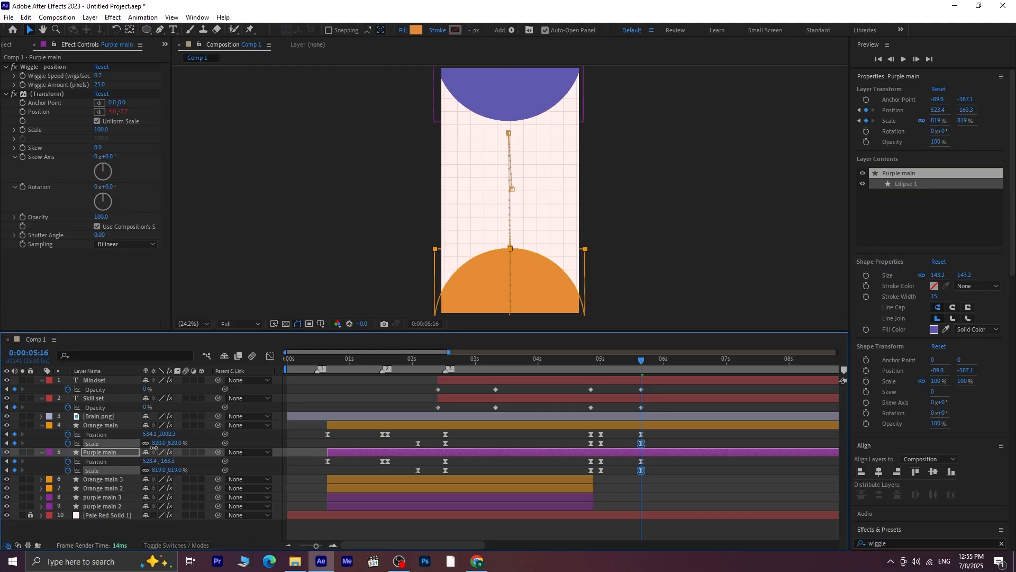
{"action": "left_click", "coordinate": [305, 425]}
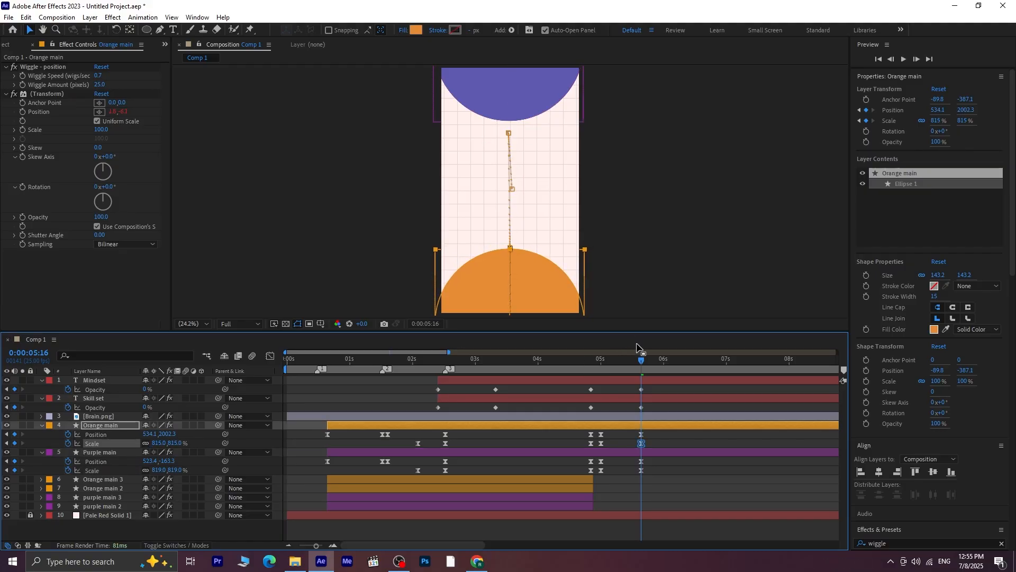
{"action": "left_click_drag", "start_coordinate": [629, 361], "coordinate": [545, 380]}
{"action": "key", "text": "space"}
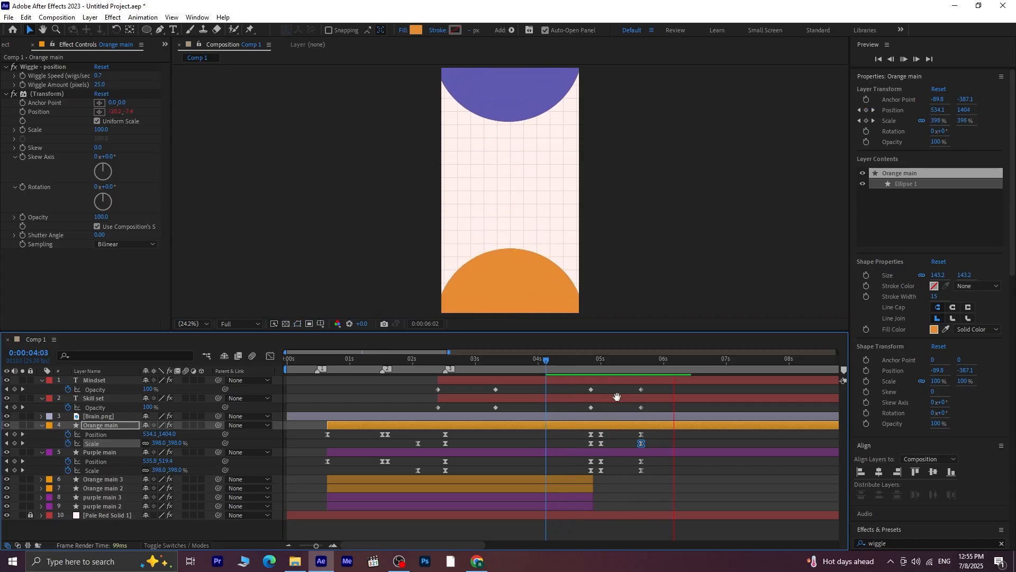
{"action": "key", "text": "space"}
{"action": "left_click", "coordinate": [688, 366]}
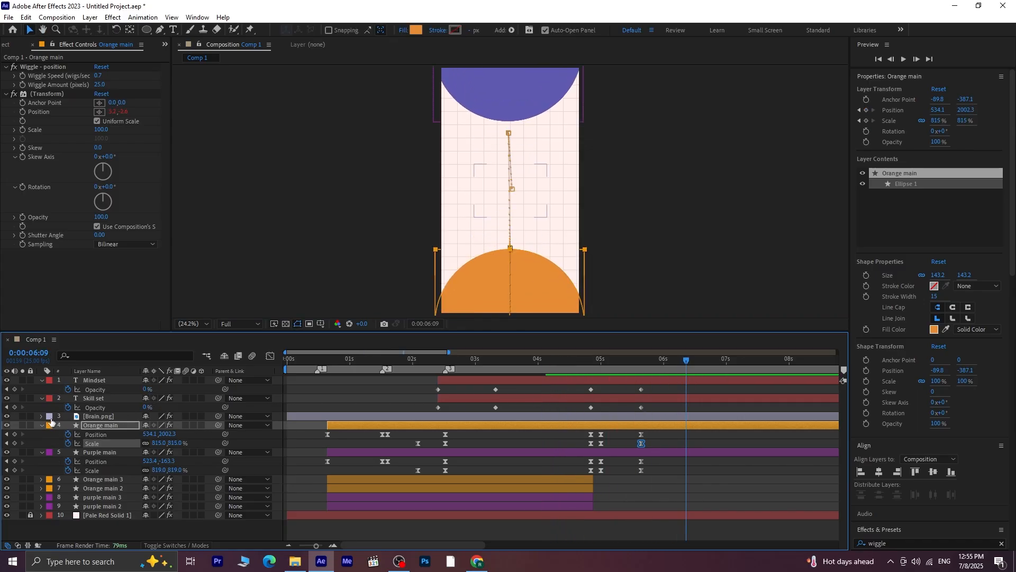
Add a composition marker at 0:00:05:16 and collapse the open properties of the circle and text layers
{"action": "left_click", "coordinate": [41, 426]}
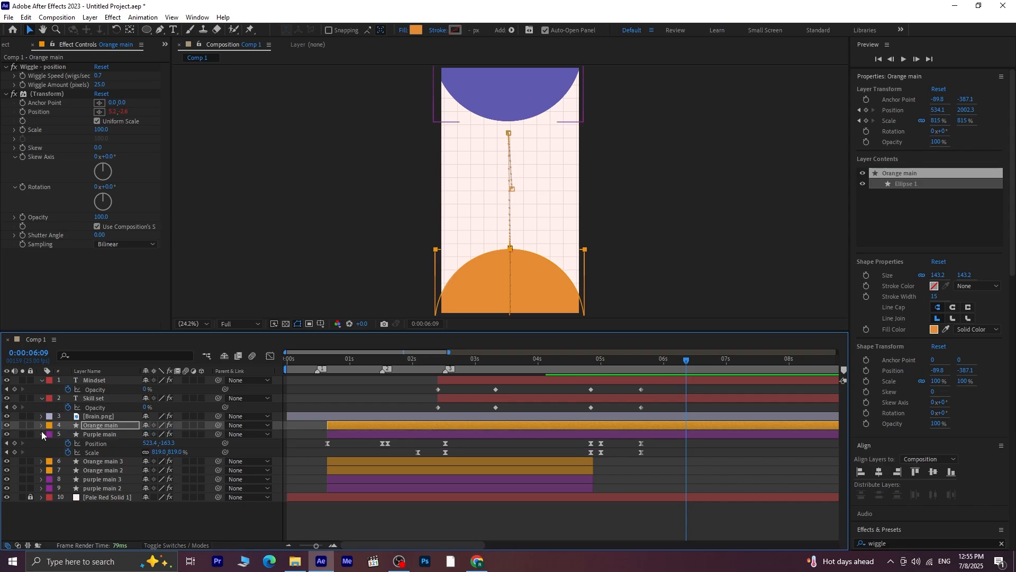
{"action": "left_click_drag", "start_coordinate": [687, 365], "coordinate": [641, 375]}
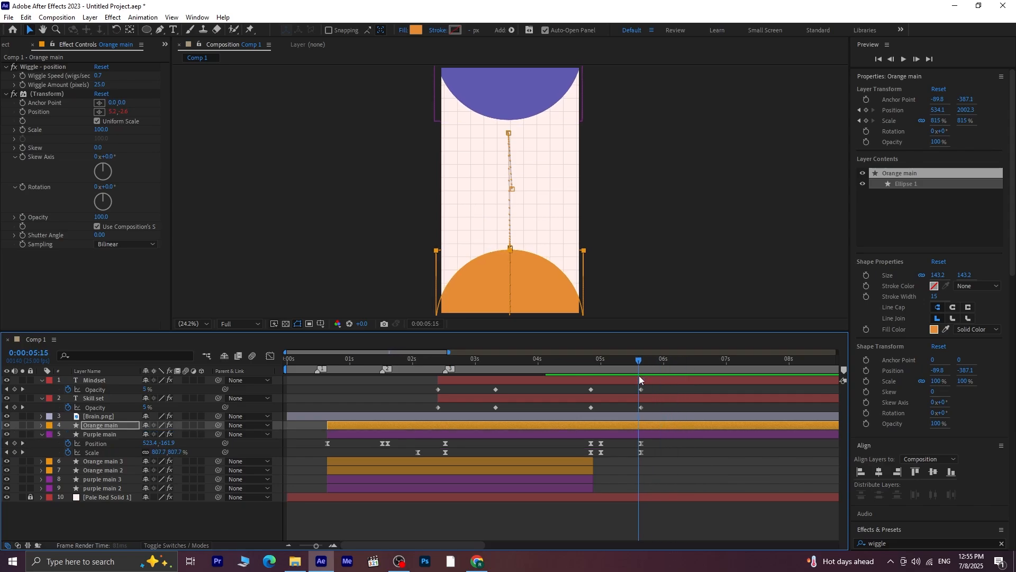
{"action": "key", "text": "KP_Multiply"}
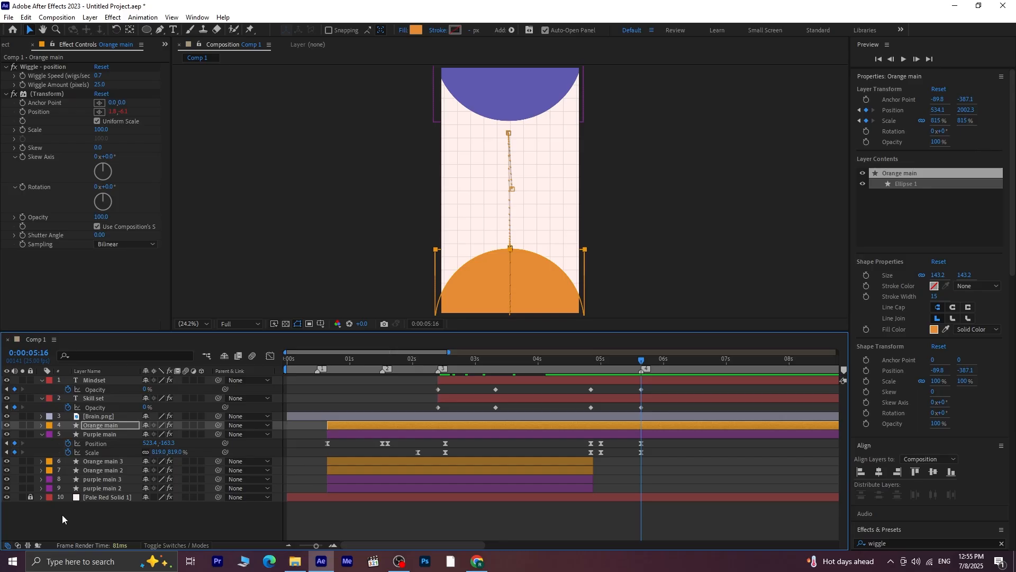
{"action": "left_click", "coordinate": [42, 434]}
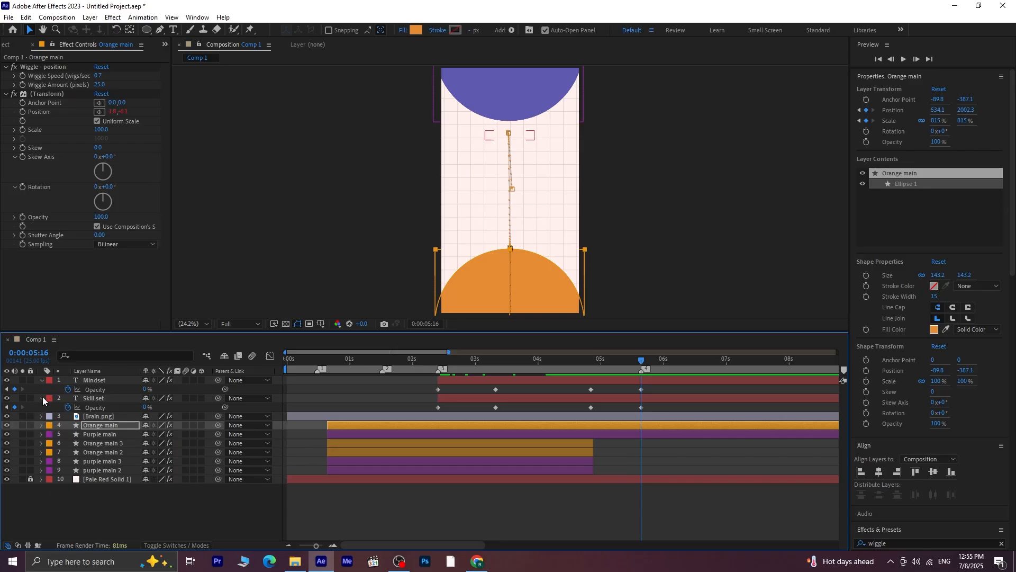
{"action": "left_click", "coordinate": [42, 398]}
{"action": "left_click", "coordinate": [41, 379]}
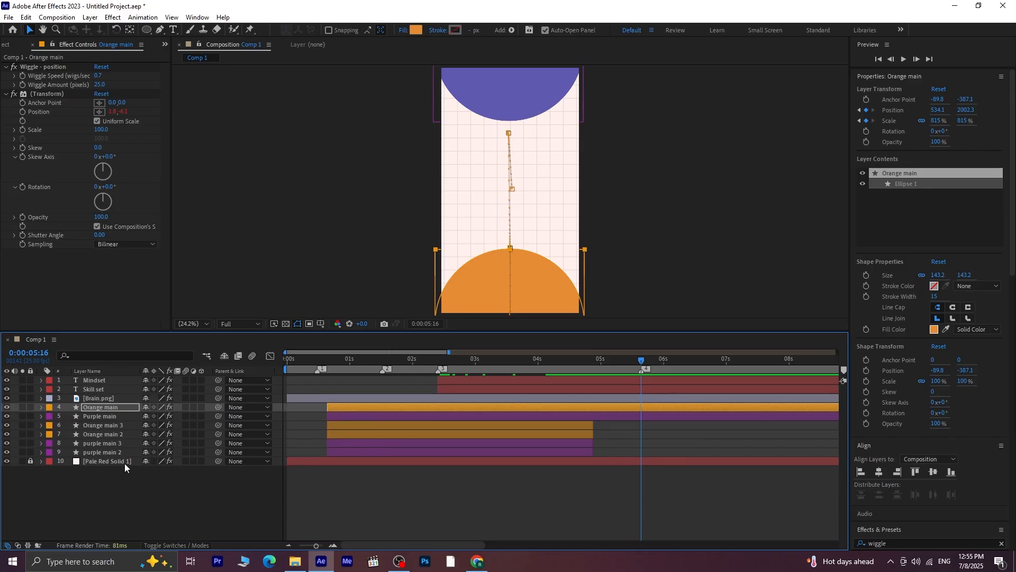
{"action": "left_click", "coordinate": [125, 463]}
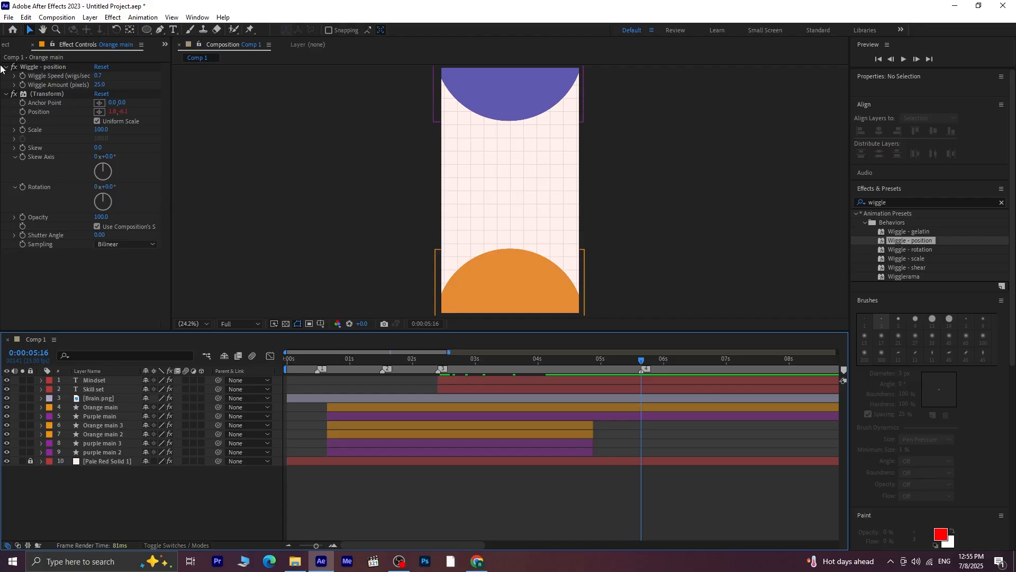
Import profile.png from folder 1 in Downloads into the project
{"action": "left_click", "coordinate": [6, 44]}
{"action": "right_click", "coordinate": [65, 194]}
{"action": "mouse_move", "coordinate": [111, 249]}
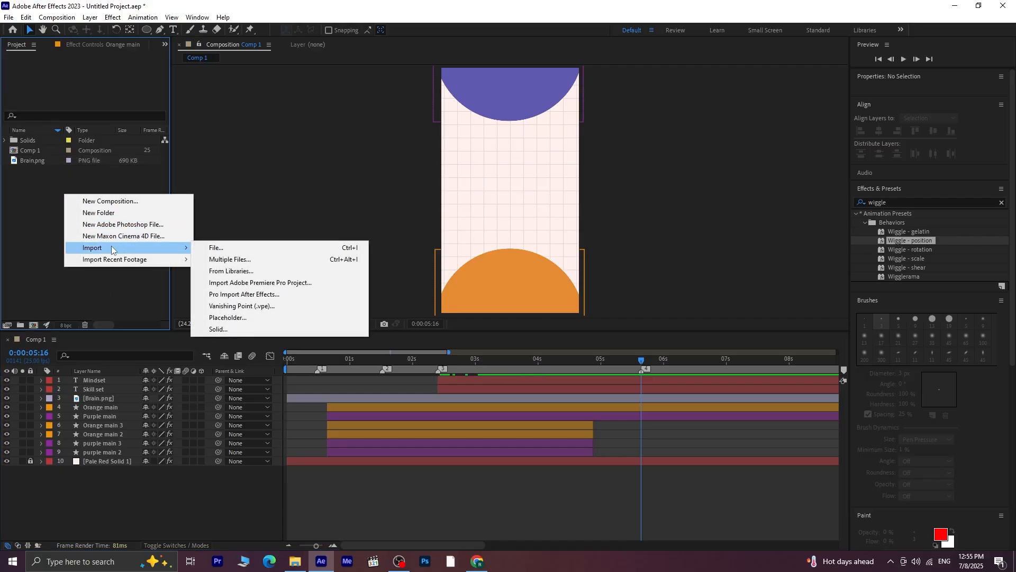
{"action": "left_click", "coordinate": [234, 245]}
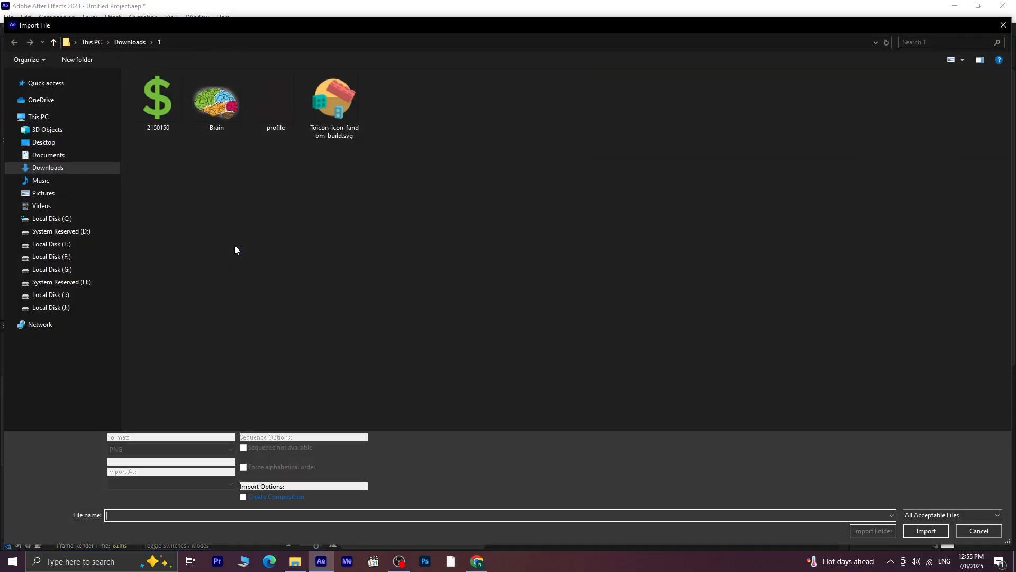
{"action": "left_click", "coordinate": [274, 101]}
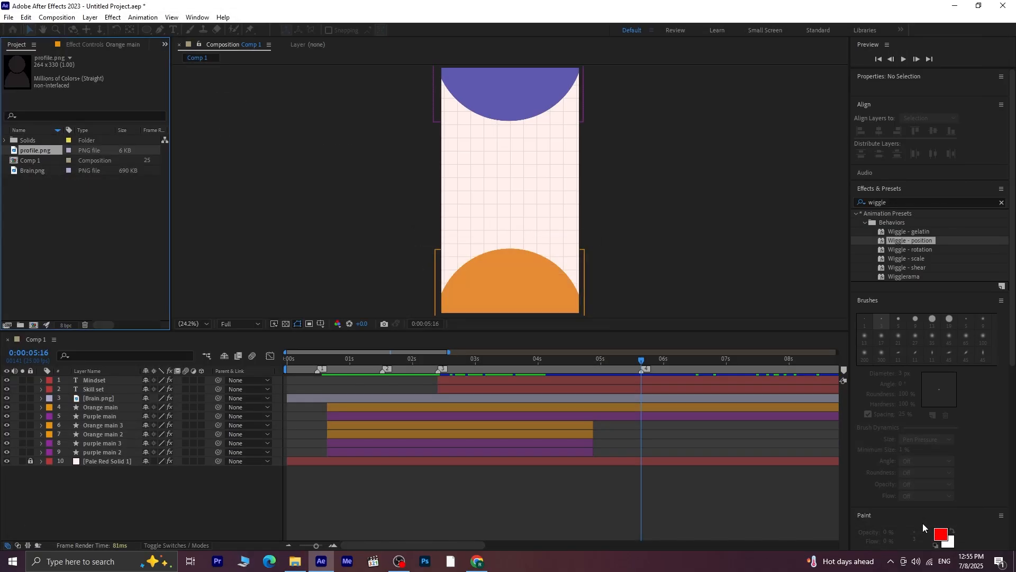
Add profile.png as the topmost layer of Comp 1, scaled to 82% and placed at 287.6, 790.3
{"action": "left_click_drag", "start_coordinate": [42, 155], "coordinate": [86, 382]}
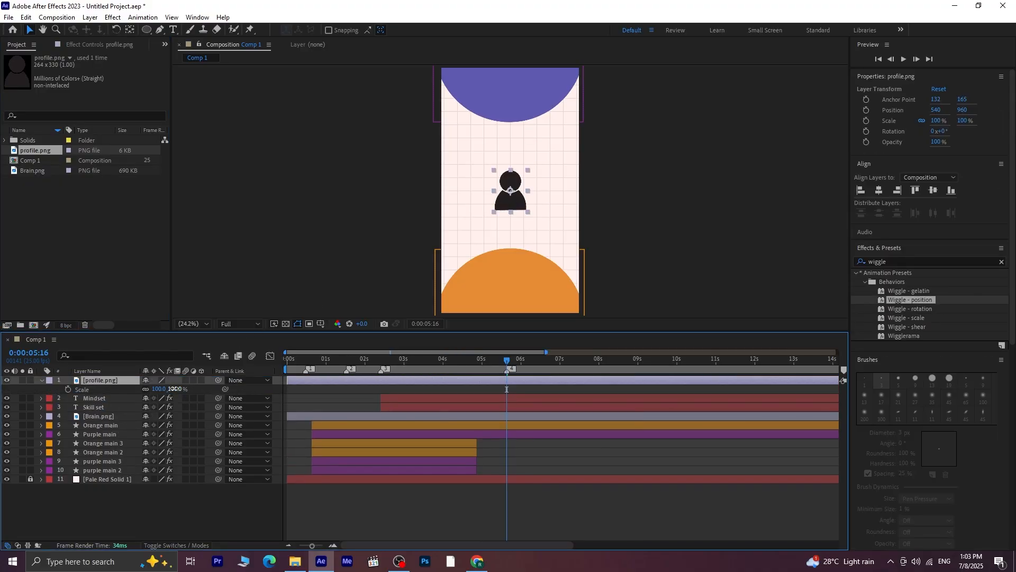
{"action": "left_click_drag", "start_coordinate": [176, 389], "coordinate": [165, 388]}
{"action": "left_click_drag", "start_coordinate": [510, 204], "coordinate": [480, 183]}
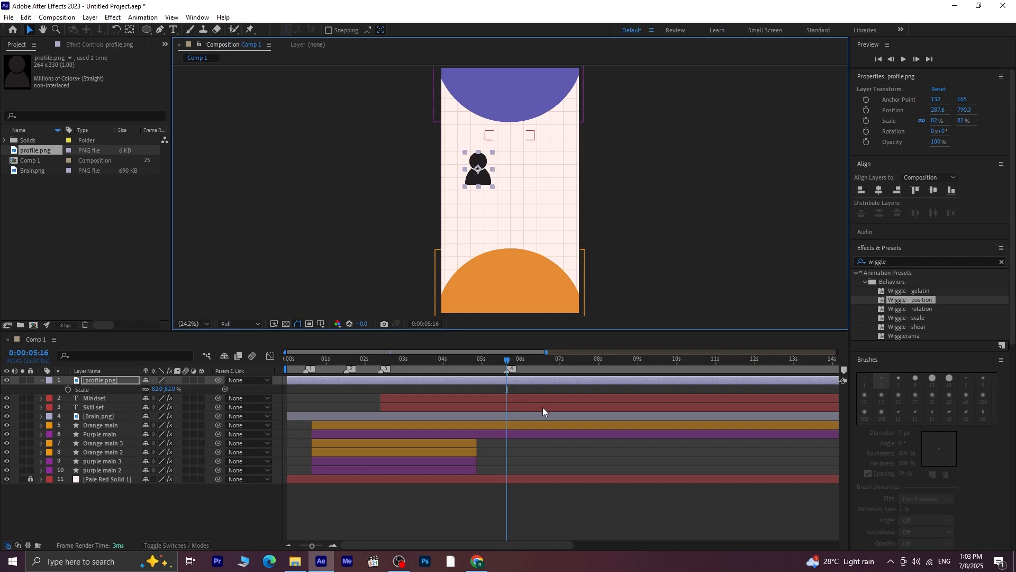
Trim the profile.png layer's start to 0:00:05:16 and keyframe its Opacity from 0% there to 100% at 0:00:06:11
{"action": "left_click", "coordinate": [513, 380]}
{"action": "key", "text": "alt+bracketleft"}
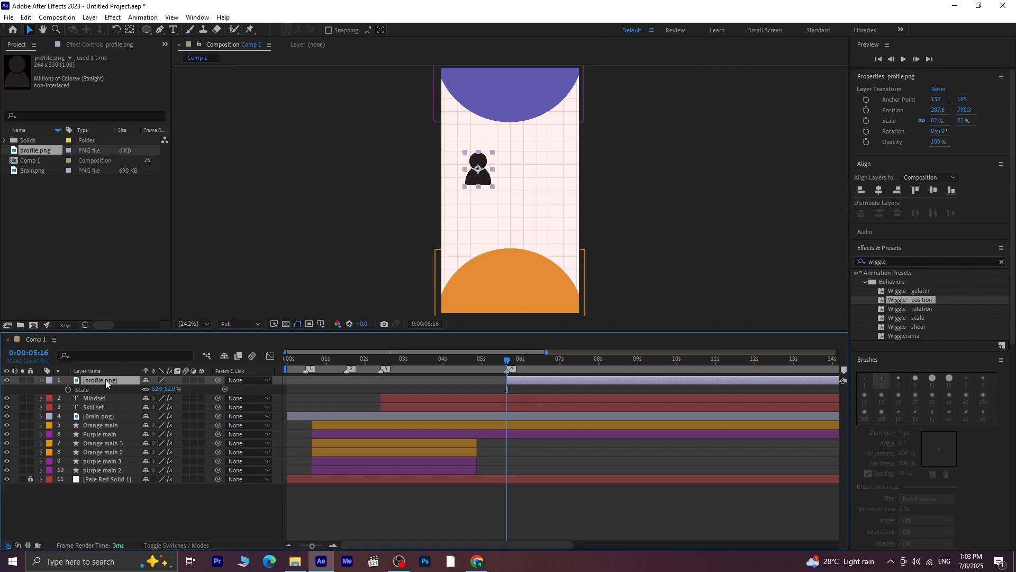
{"action": "key", "text": "t"}
{"action": "left_click", "coordinate": [68, 389]}
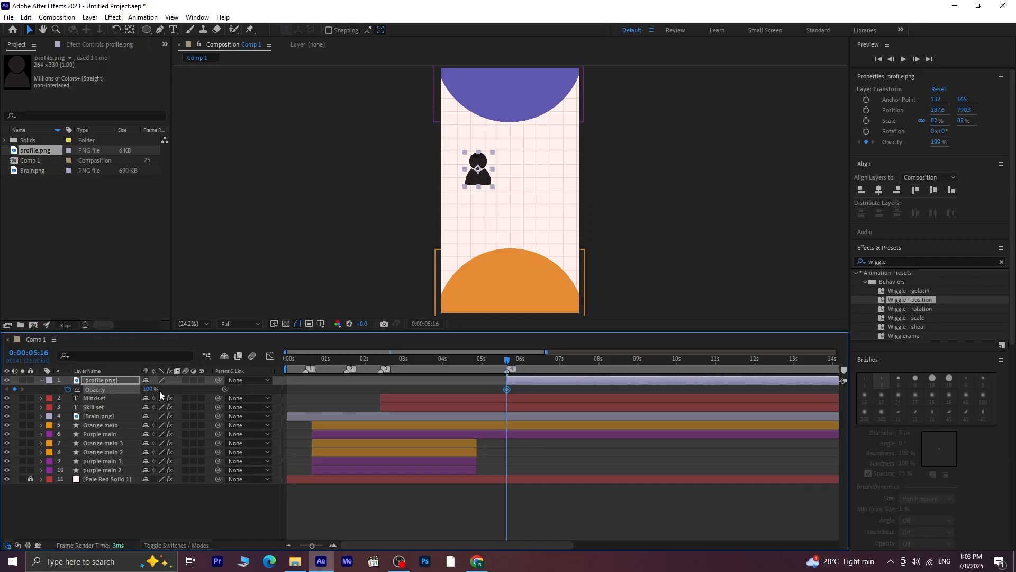
{"action": "key", "text": "shift+Page_Down"}
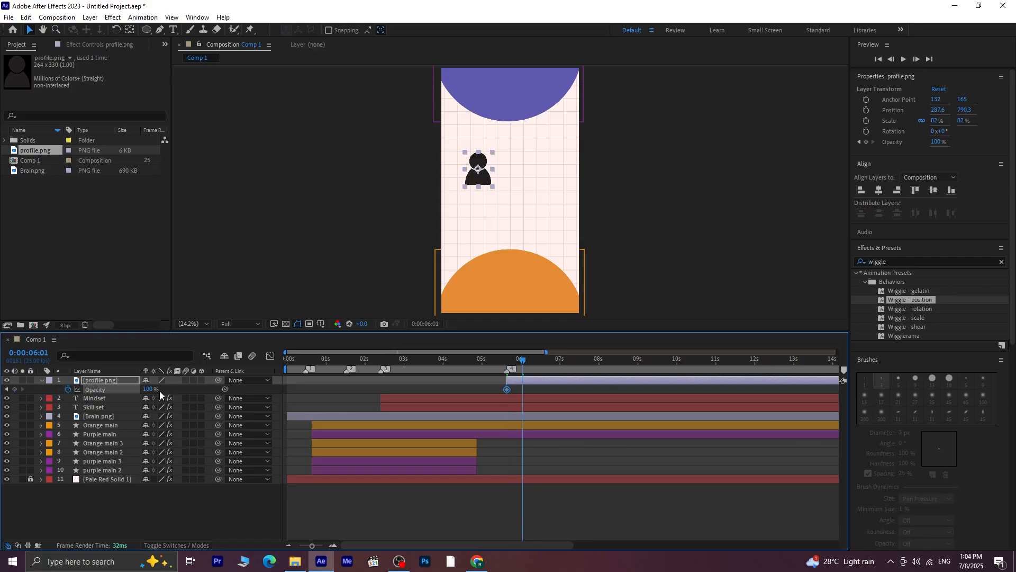
{"action": "key", "text": "shift+Page_Down"}
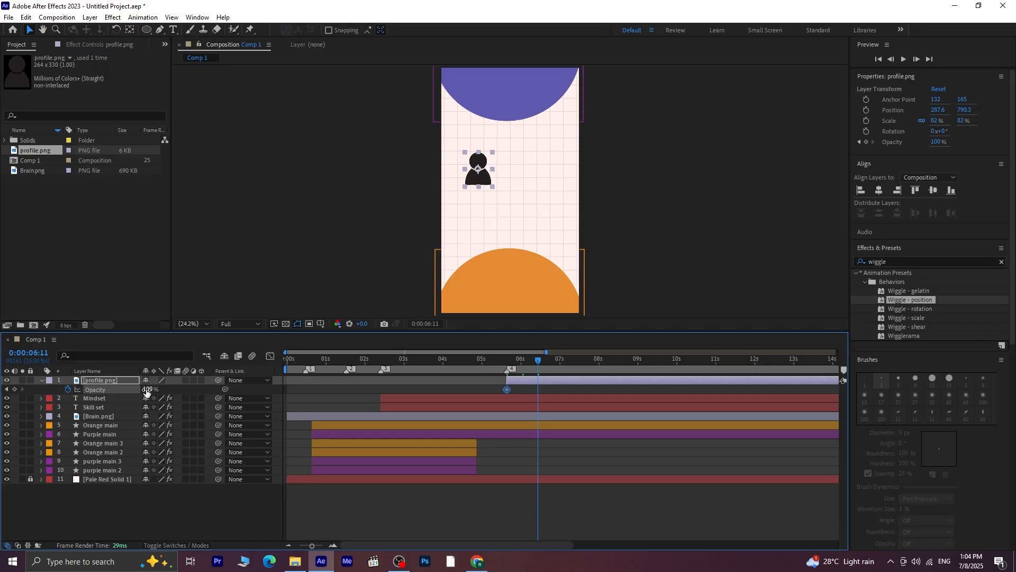
{"action": "left_click", "coordinate": [15, 389]}
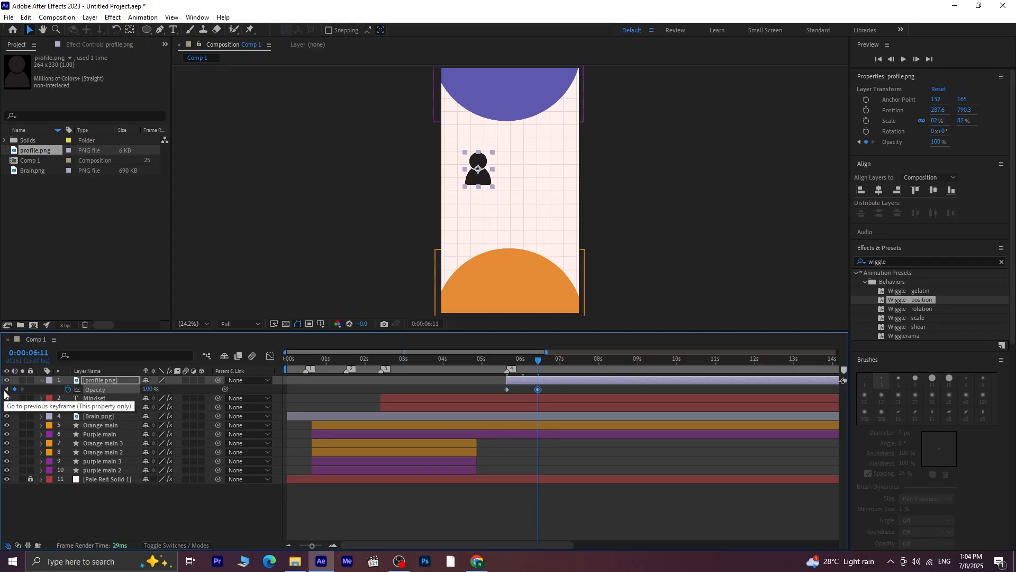
{"action": "left_click", "coordinate": [7, 389]}
{"action": "left_click_drag", "start_coordinate": [148, 388], "coordinate": [36, 388]}
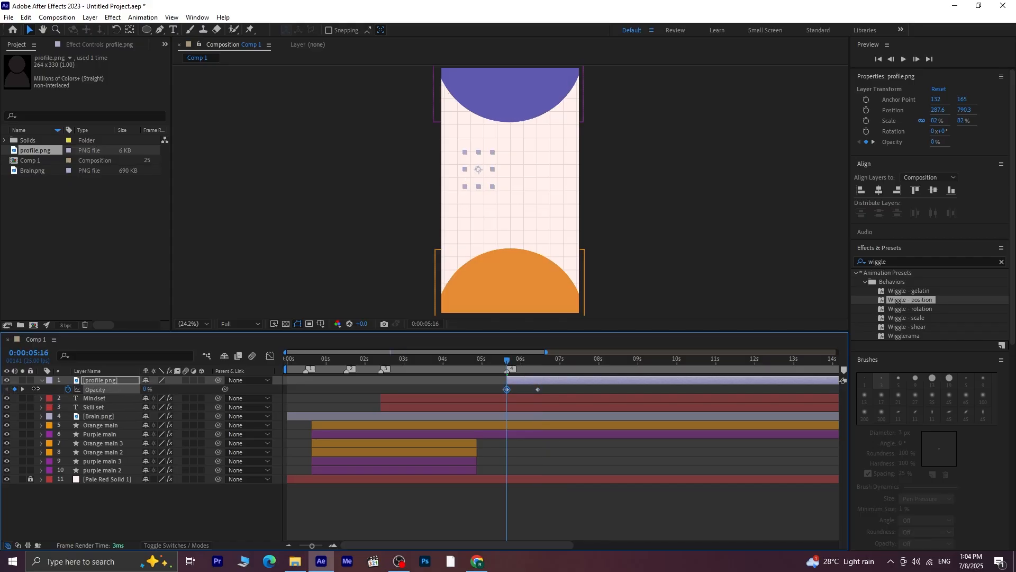
{"action": "key", "text": "space"}
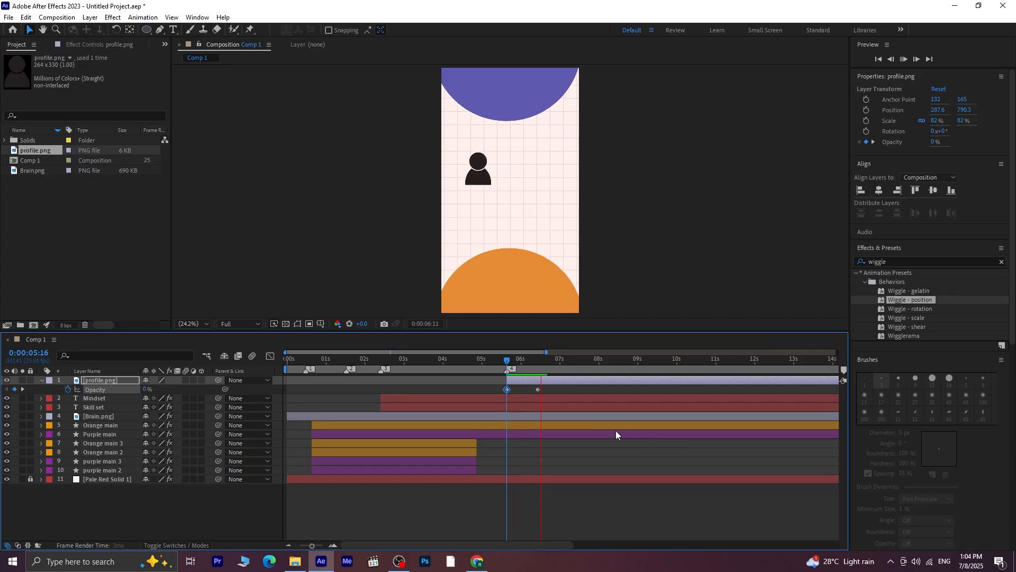
Duplicate the profile.png layer and place the copy beside the original at 538.1, 790.2
{"action": "left_click_drag", "start_coordinate": [563, 362], "coordinate": [505, 390]}
{"action": "left_click", "coordinate": [534, 380]}
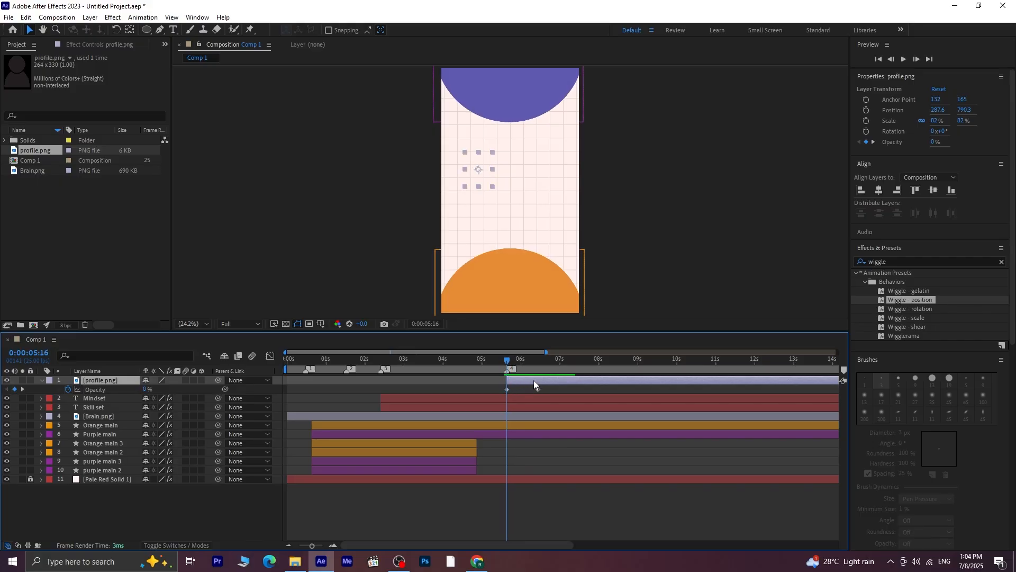
{"action": "key", "text": "ctrl+d"}
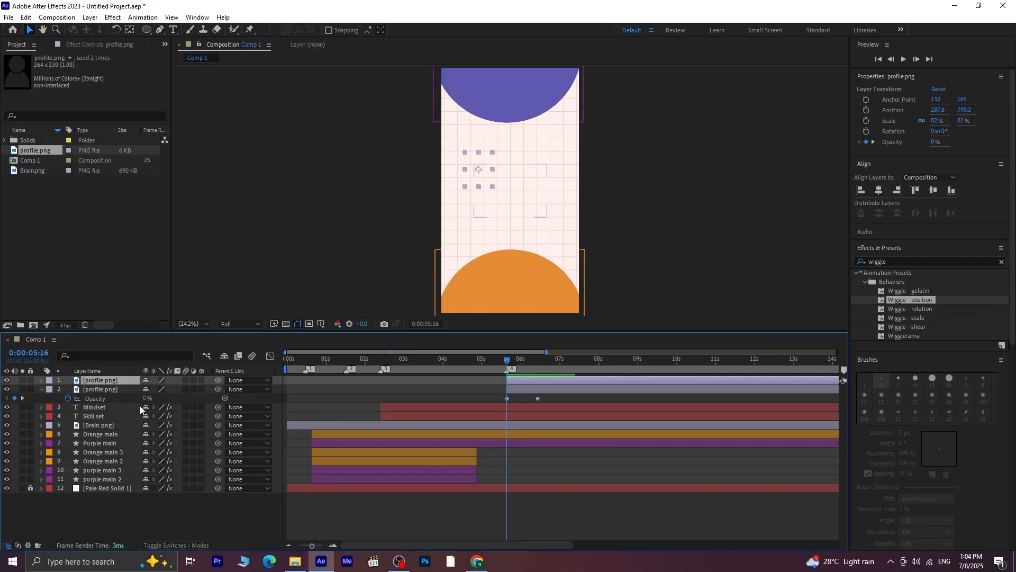
{"action": "left_click", "coordinate": [23, 398]}
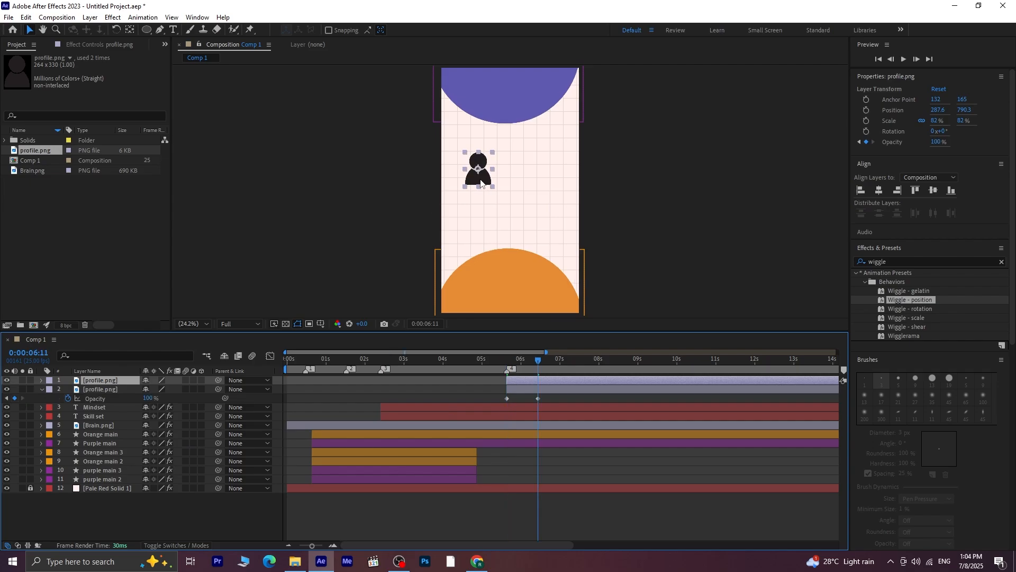
{"action": "left_click_drag", "start_coordinate": [481, 183], "coordinate": [511, 173]}
{"action": "scroll", "coordinate": [513, 180], "scroll_direction": "up", "scroll_amount": 3}
{"action": "scroll", "coordinate": [513, 178], "scroll_direction": "down", "scroll_amount": 1}
Duplicate the second profile icon and place the copy to its right as the third icon in the row
{"action": "left_click", "coordinate": [555, 387]}
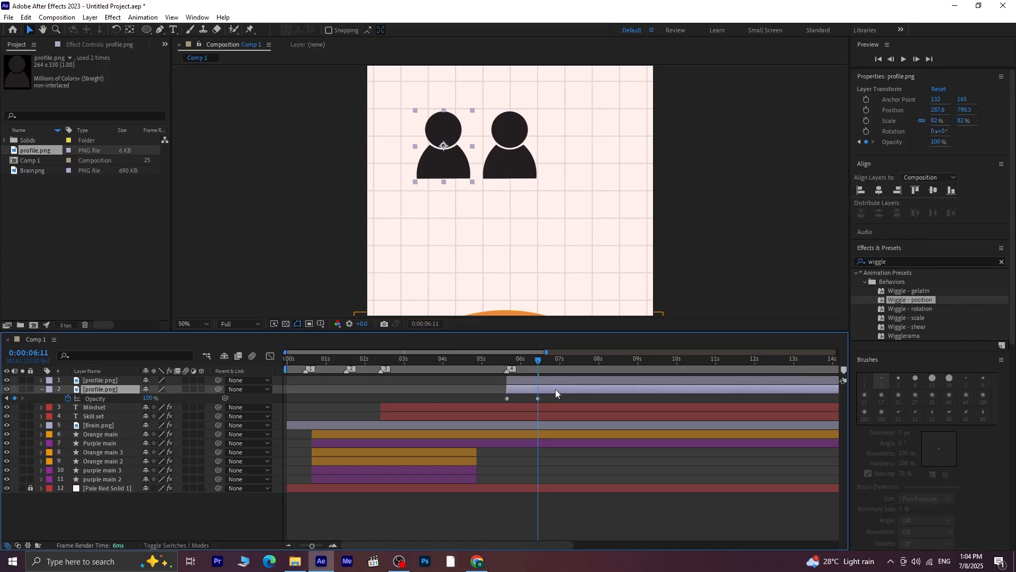
{"action": "left_click", "coordinate": [556, 383]}
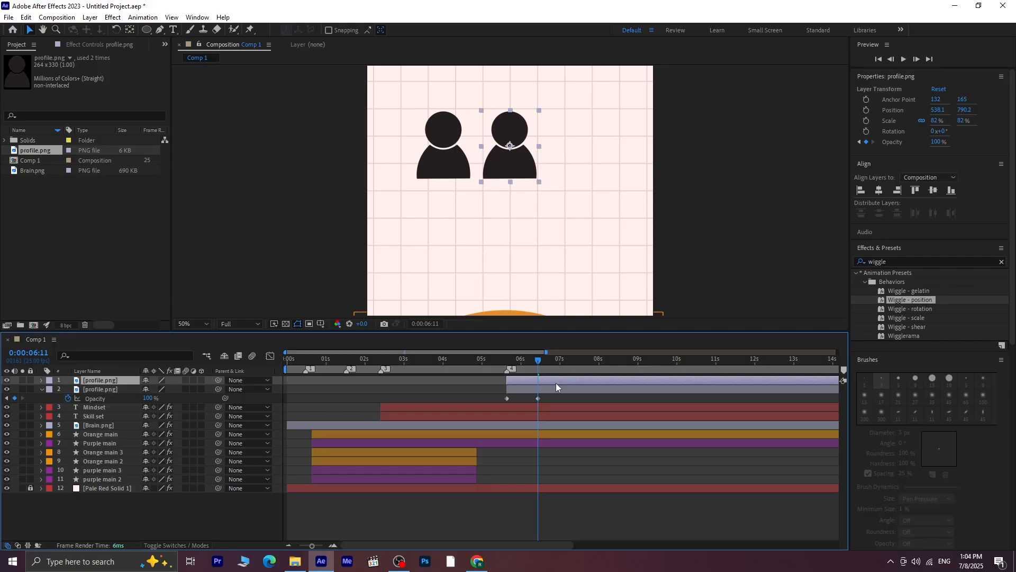
{"action": "key", "text": "ctrl+d"}
{"action": "left_click_drag", "start_coordinate": [513, 161], "coordinate": [575, 164]}
Align the three profile icons vertically to each other and distribute them horizontally
{"action": "left_click", "coordinate": [563, 398], "text": "shift"}
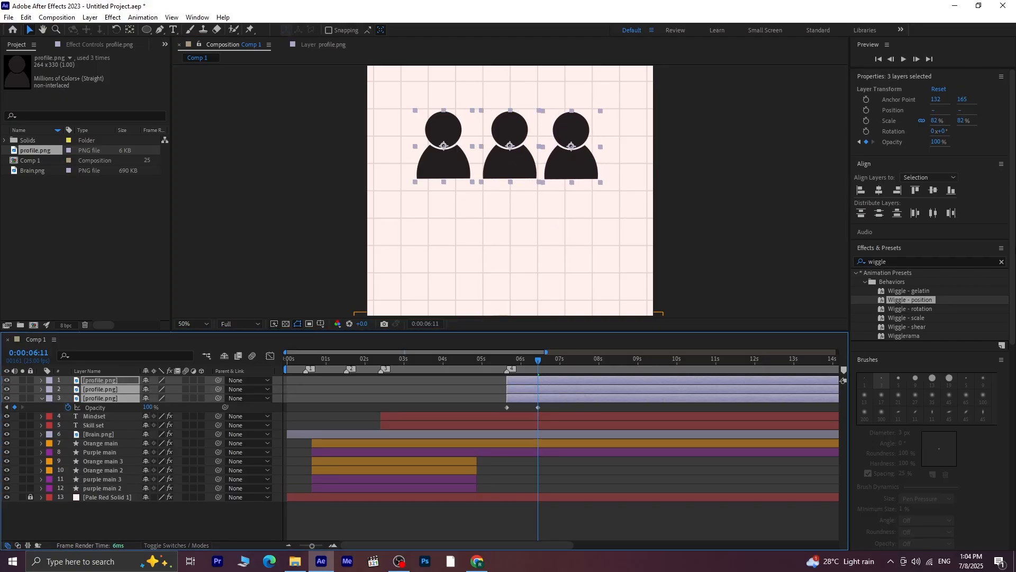
{"action": "left_click", "coordinate": [932, 191]}
{"action": "left_click", "coordinate": [934, 214]}
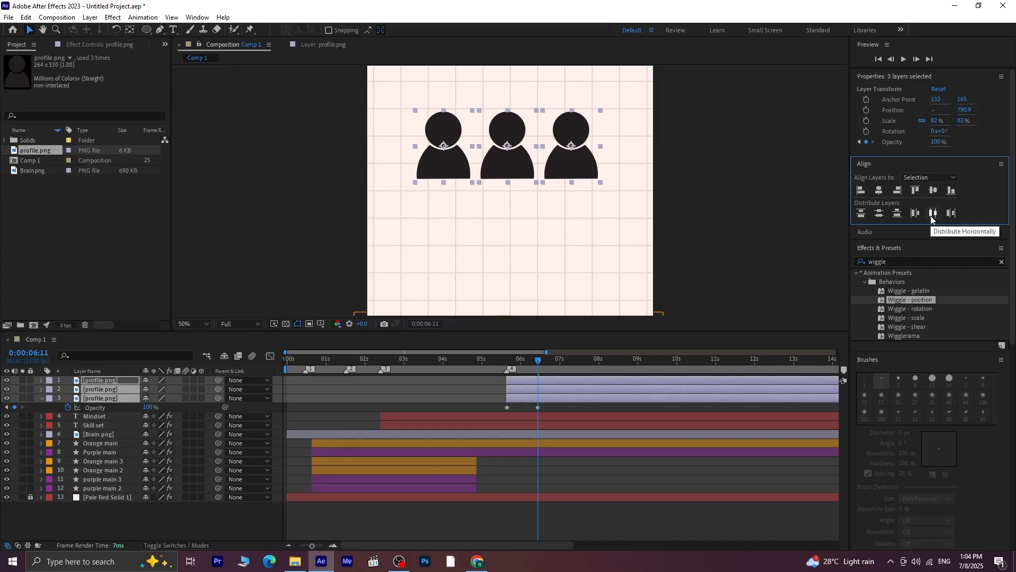
Nudge the row of three profile icons slightly to the right, bringing the rightmost icon to x 784.1
{"action": "key", "text": "Right"}
{"action": "key", "text": "Right"}
{"action": "key", "text": "Right"}
{"action": "key", "text": "Right"}
{"action": "key", "text": "Right"}
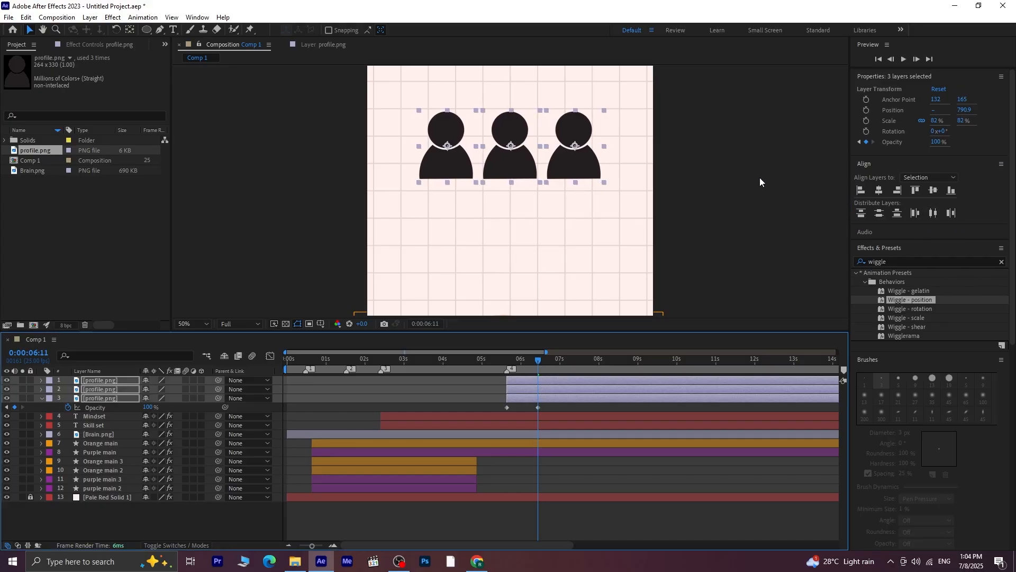
{"action": "key", "text": "Right"}
{"action": "key", "text": "Right"}
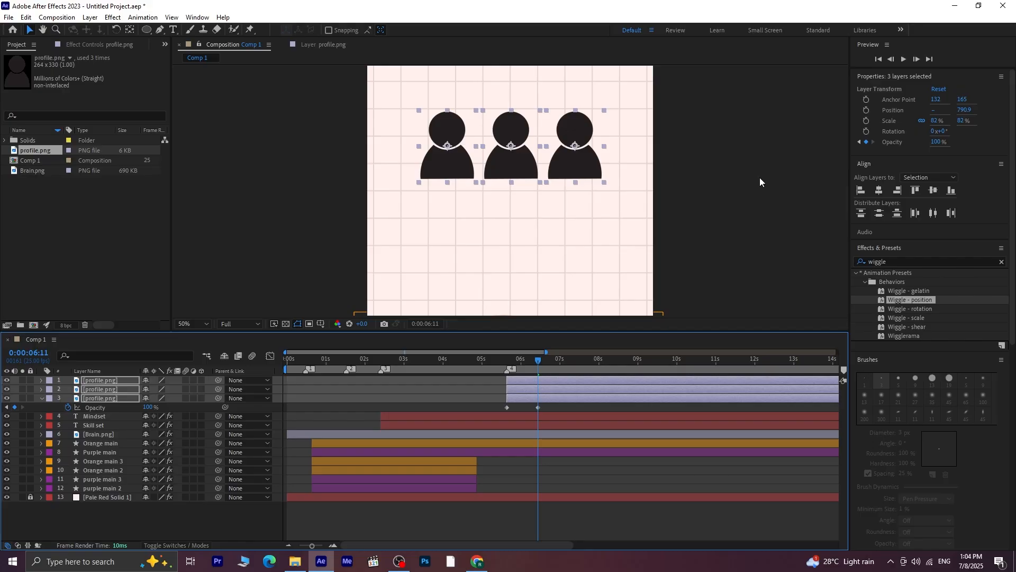
{"action": "left_click", "coordinate": [556, 521]}
Duplicate the third profile icon twice and place the copies as a second row beneath, at about x 404.1 and 664.1
{"action": "left_click", "coordinate": [560, 381]}
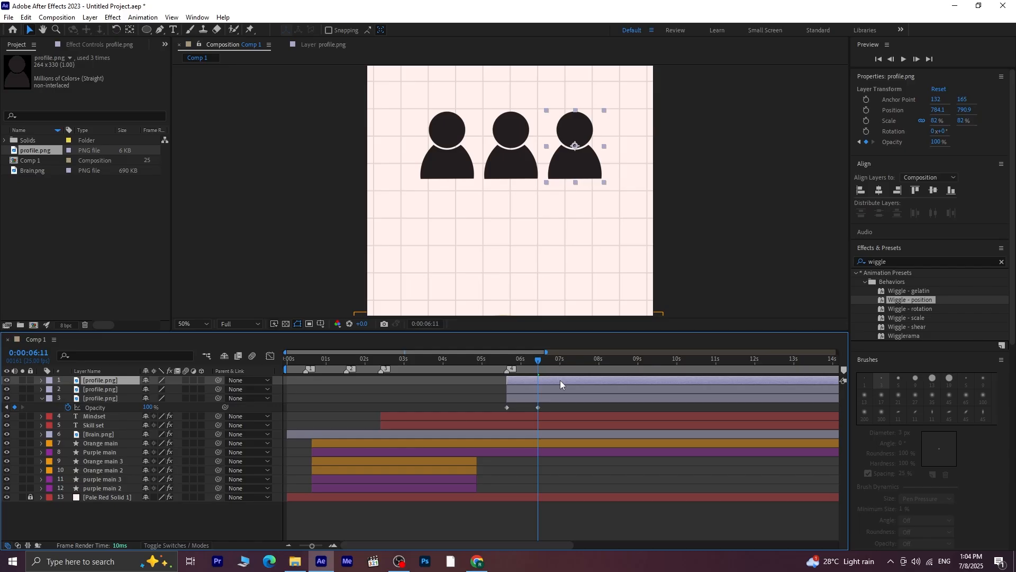
{"action": "key", "text": "ctrl+d"}
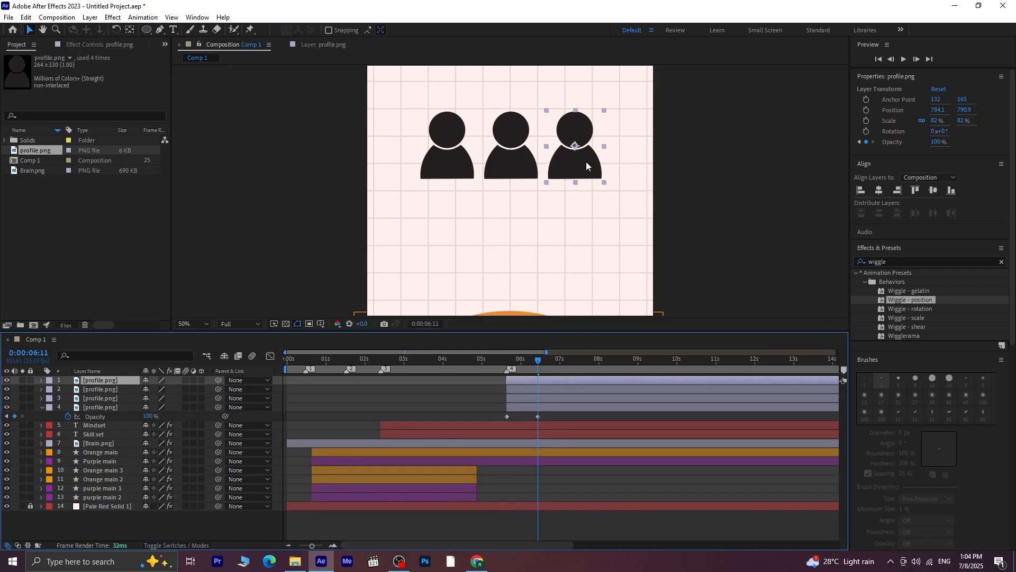
{"action": "left_click_drag", "start_coordinate": [586, 161], "coordinate": [486, 242]}
{"action": "key", "text": "ctrl+d"}
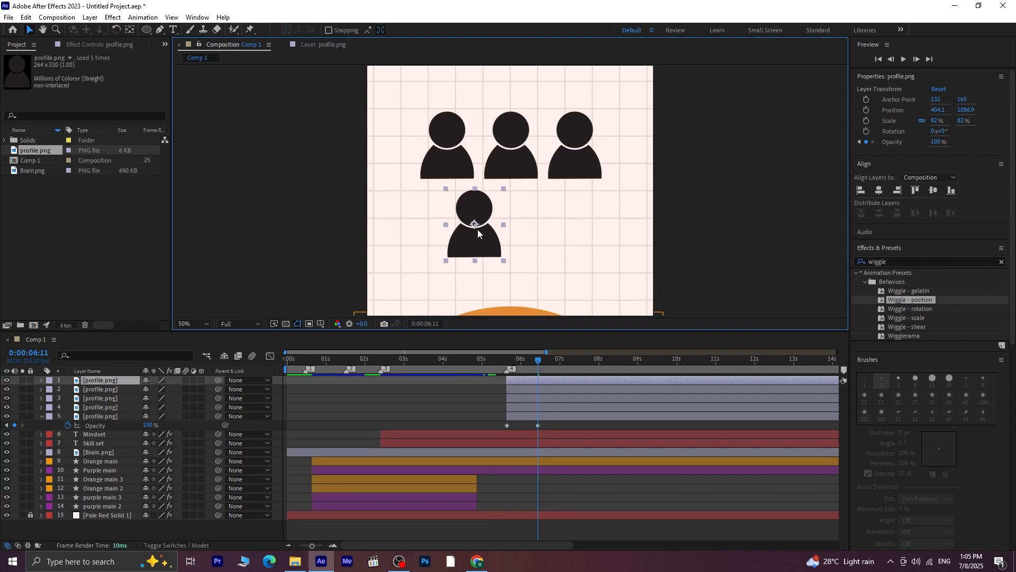
{"action": "left_click_drag", "start_coordinate": [478, 230], "coordinate": [546, 233]}
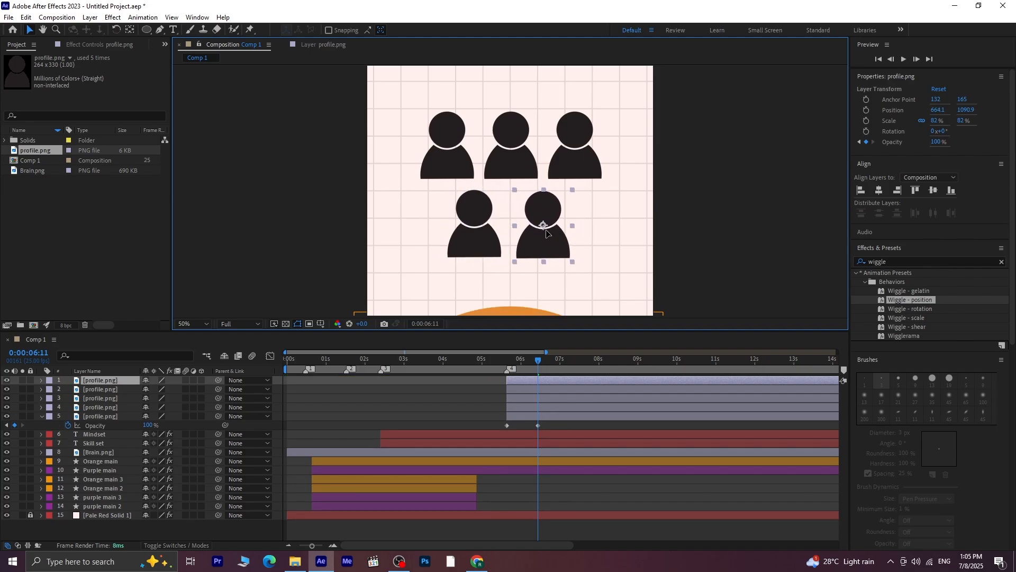
{"action": "key", "text": "ctrl+shift+a"}
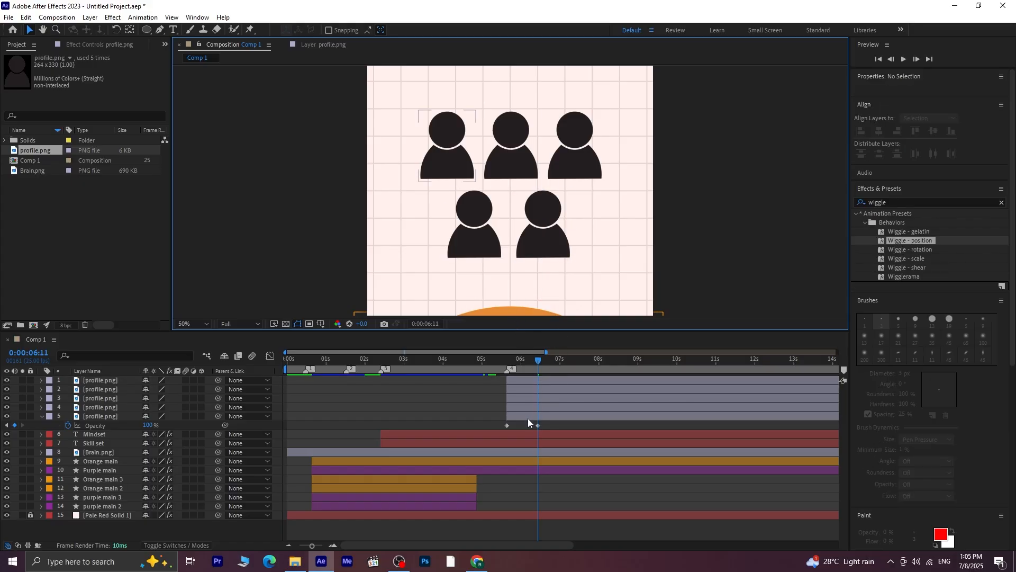
Delay the second profile icon's layer so it starts at 0:00:05:21, five frames after the first icon
{"action": "left_click_drag", "start_coordinate": [537, 359], "coordinate": [507, 373]}
{"action": "key", "text": "space"}
{"action": "key", "text": "space"}
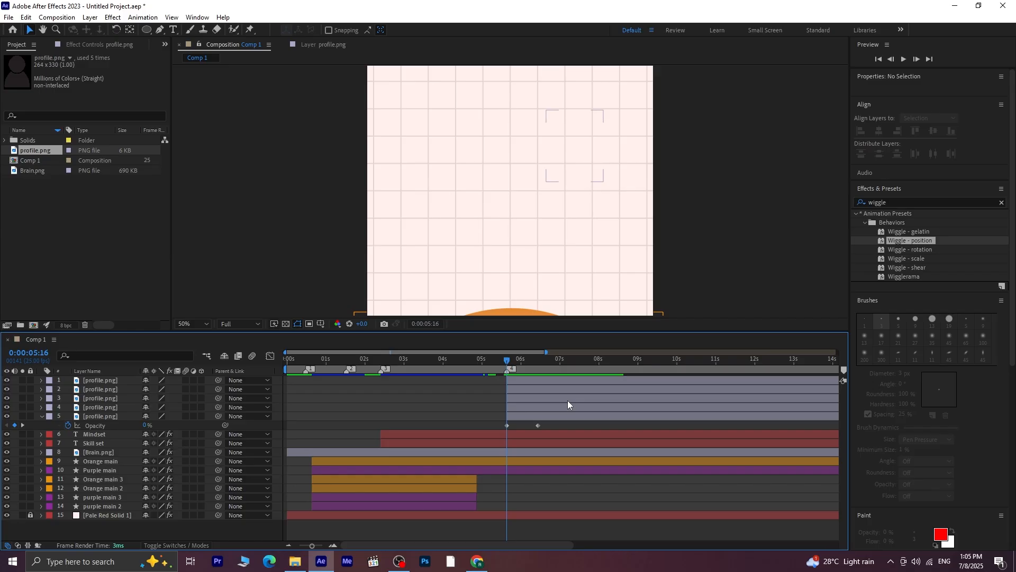
{"action": "left_click_drag", "start_coordinate": [526, 408], "coordinate": [541, 408]}
{"action": "key", "text": "space"}
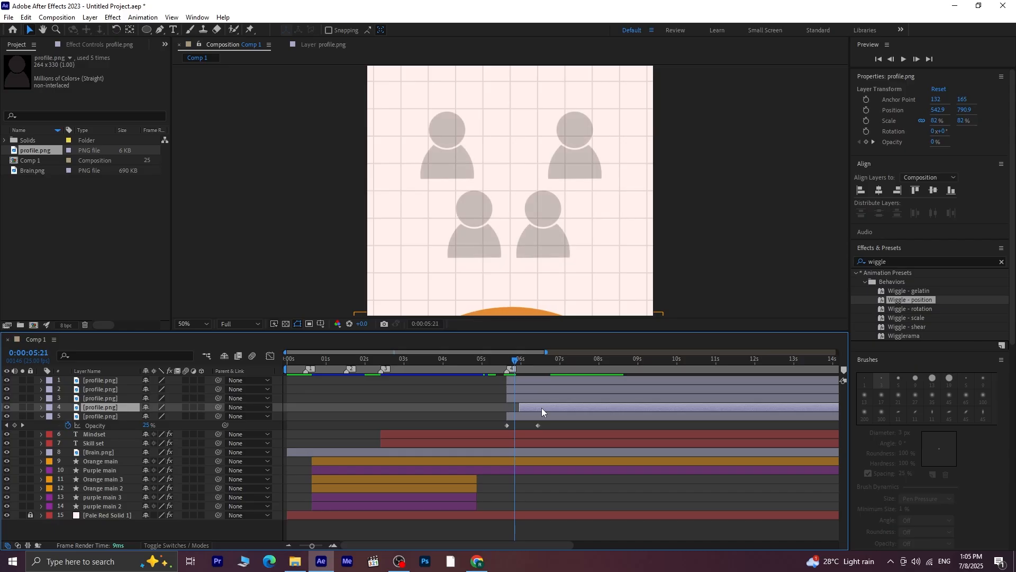
{"action": "left_click_drag", "start_coordinate": [543, 408], "coordinate": [538, 408]}
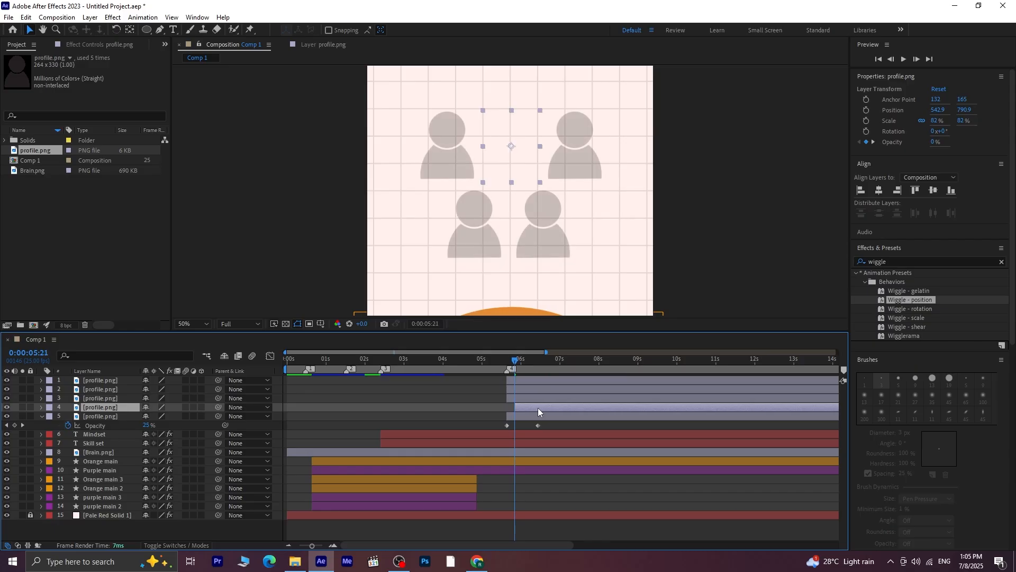
Stagger the remaining three profile layers five frames apart, starting the third at 0:00:06:01 and the fourth at 0:00:06:06, and preview the reveal
{"action": "key", "text": "space"}
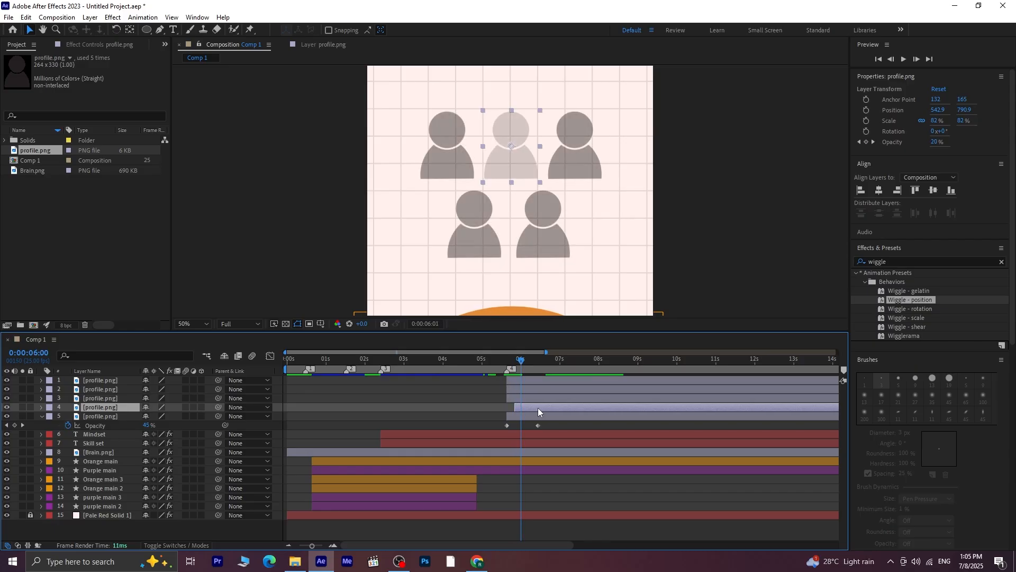
{"action": "left_click_drag", "start_coordinate": [541, 398], "coordinate": [552, 398]}
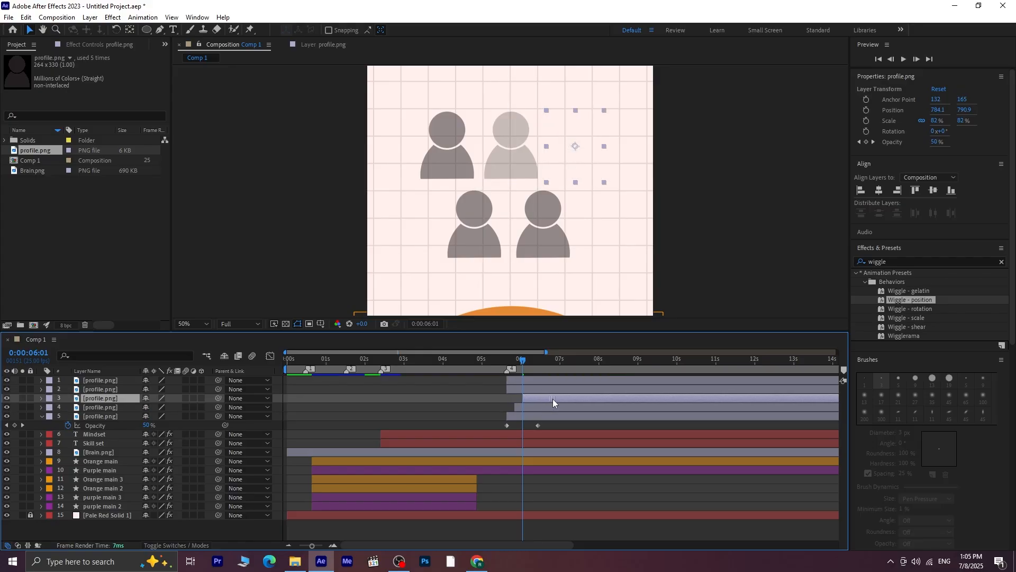
{"action": "key", "text": "space"}
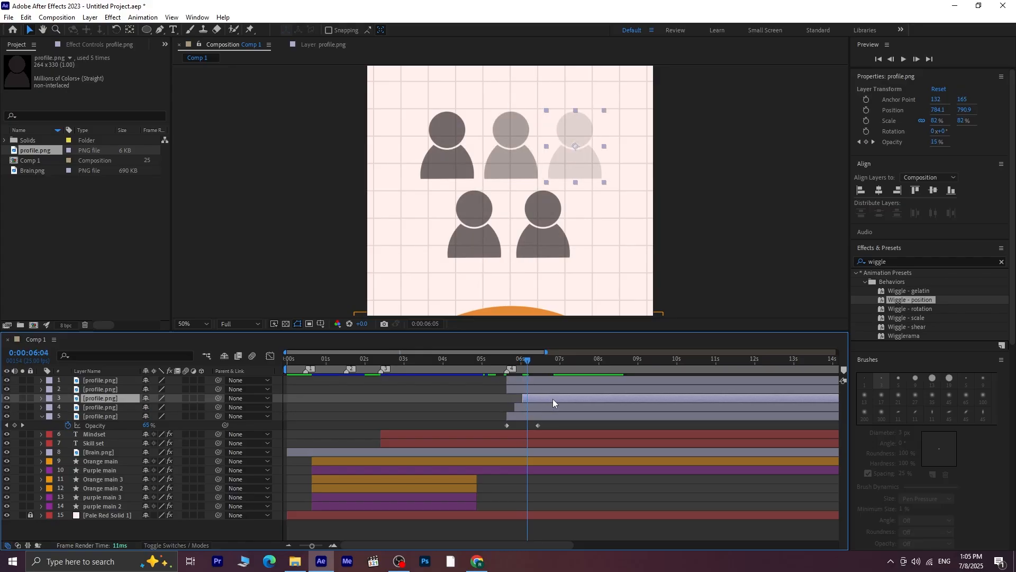
{"action": "left_click_drag", "start_coordinate": [545, 387], "coordinate": [568, 392]}
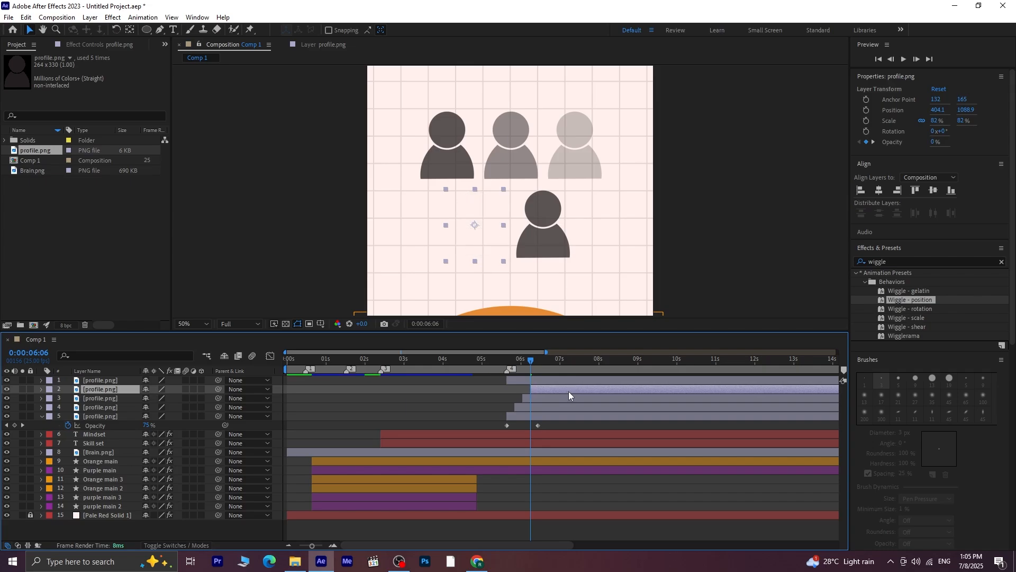
{"action": "key", "text": "space"}
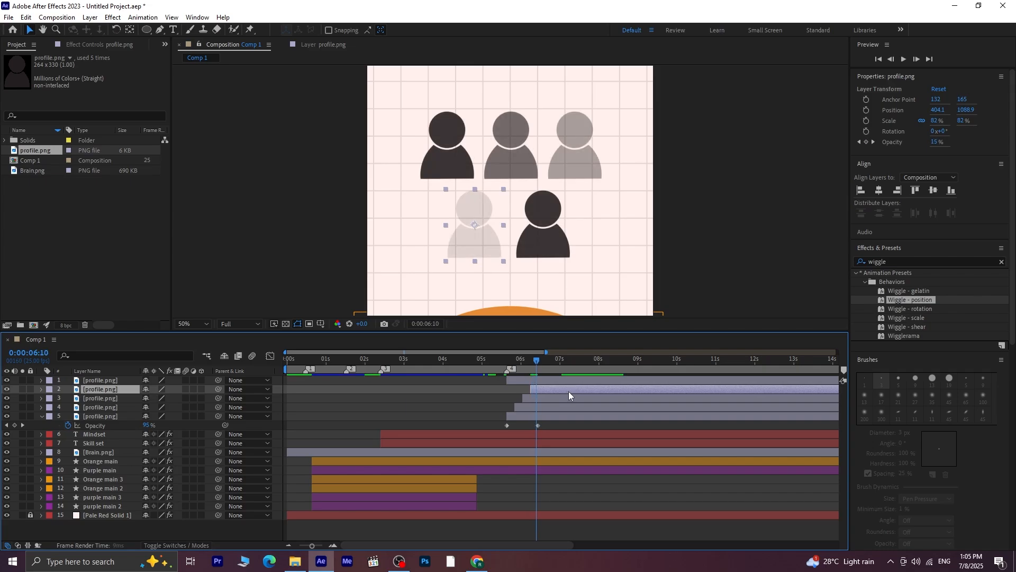
{"action": "left_click_drag", "start_coordinate": [545, 383], "coordinate": [500, 367]}
{"action": "key", "text": "space"}
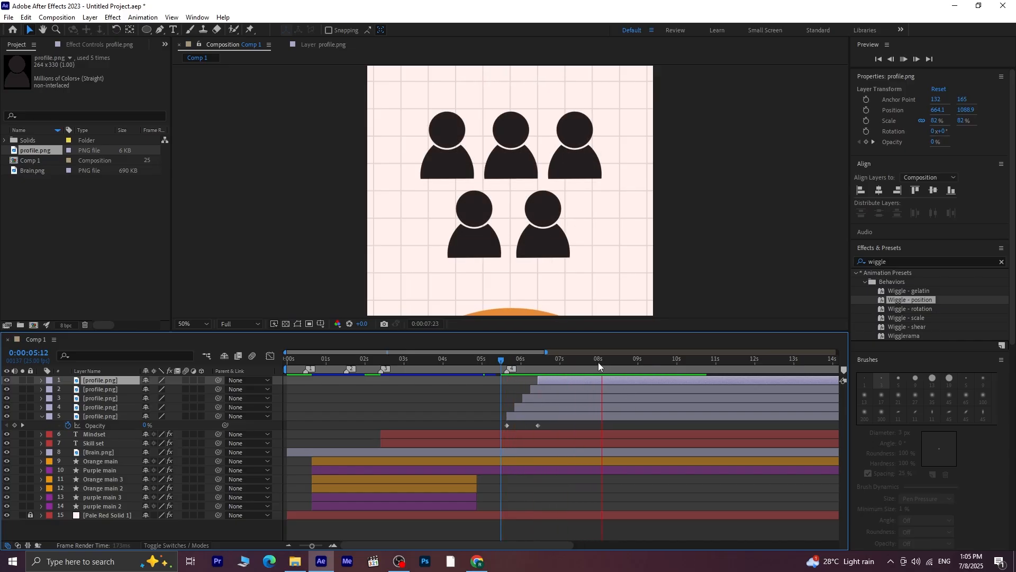
{"action": "key", "text": "space"}
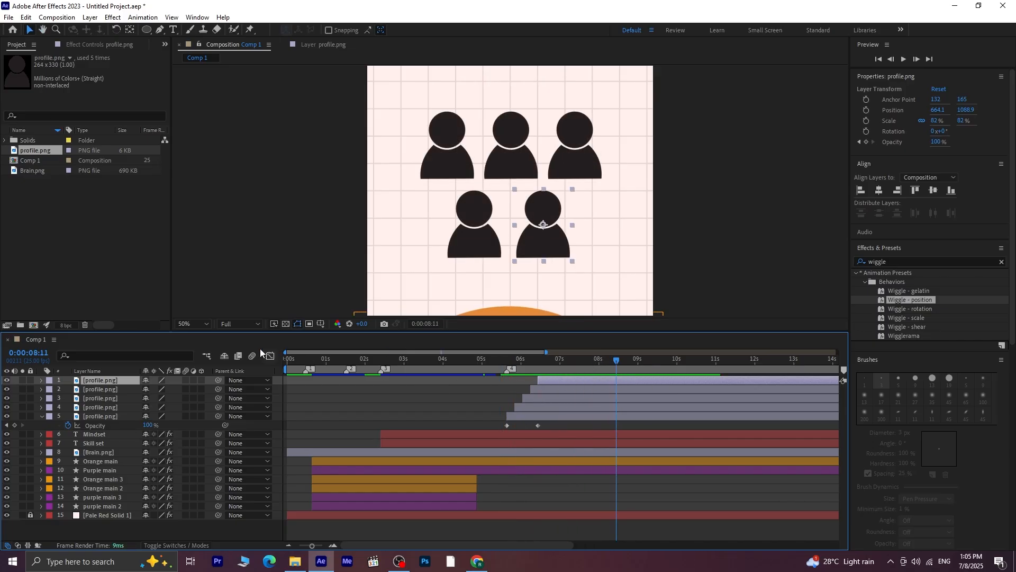
Collapse the first profile layer's properties, fit the whole composition in the viewer, and give the timeline more height
{"action": "left_click", "coordinate": [42, 416]}
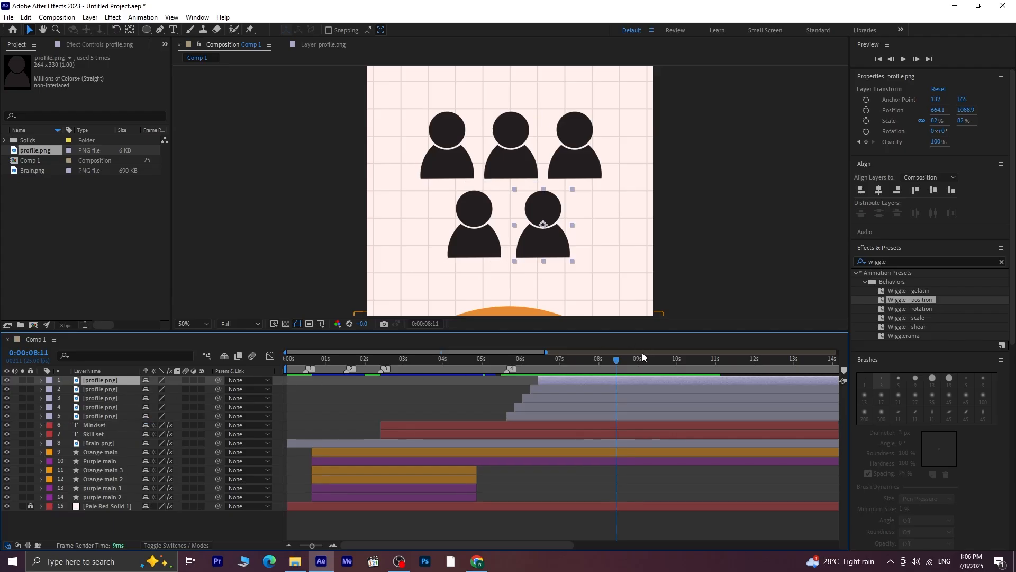
{"action": "left_click", "coordinate": [199, 324]}
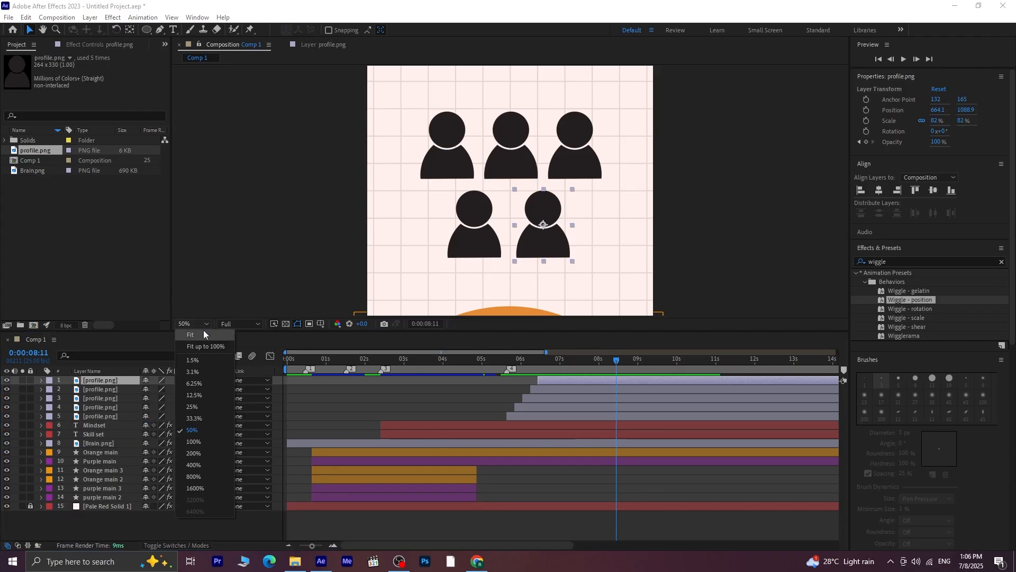
{"action": "left_click", "coordinate": [209, 332]}
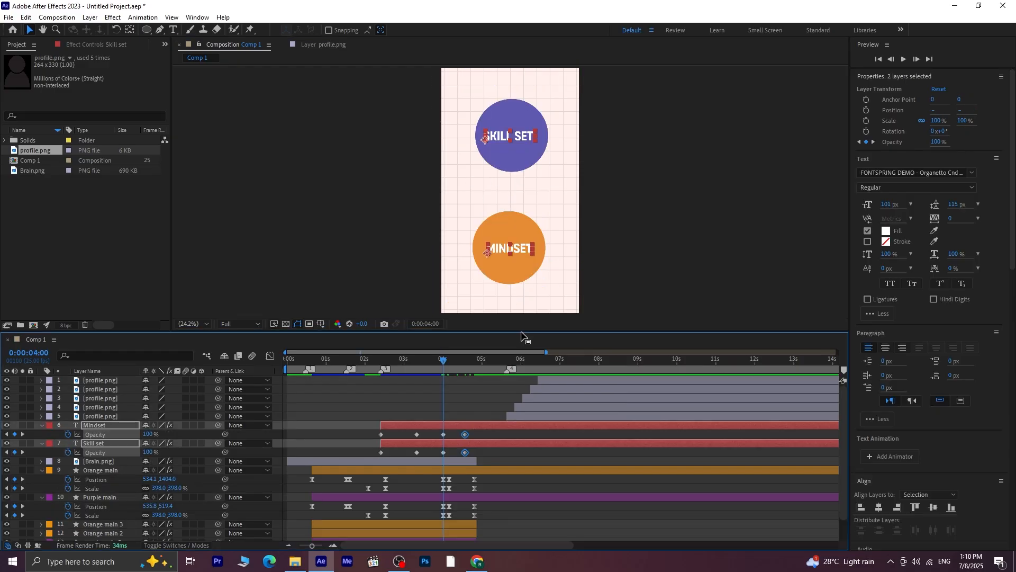
{"action": "left_click_drag", "start_coordinate": [523, 339], "coordinate": [541, 277]}
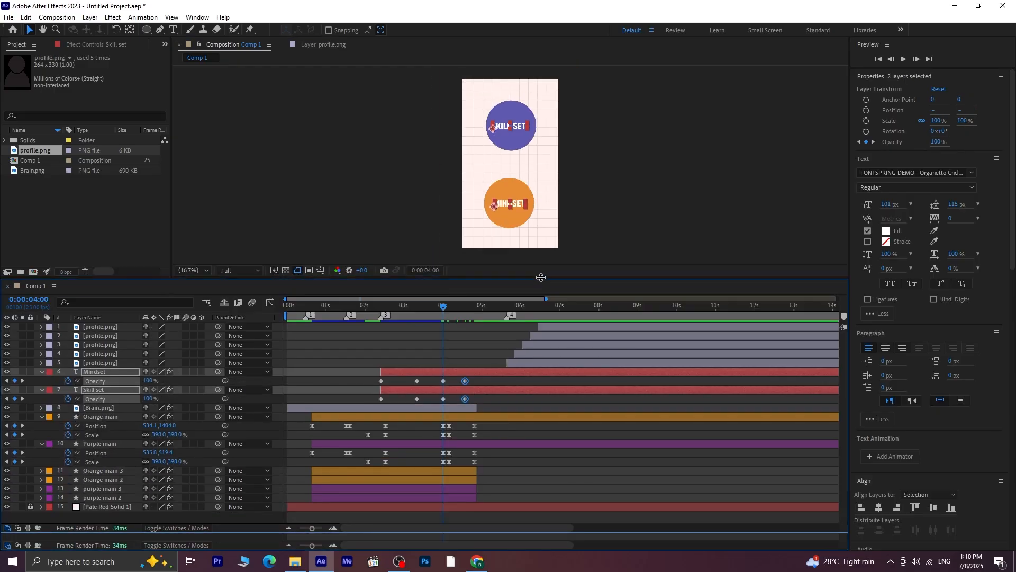
Trim the Orange main 3, Orange main 2, purple main 3 and purple main 2 layers to end at 0:00:04:00
{"action": "left_click", "coordinate": [446, 469]}
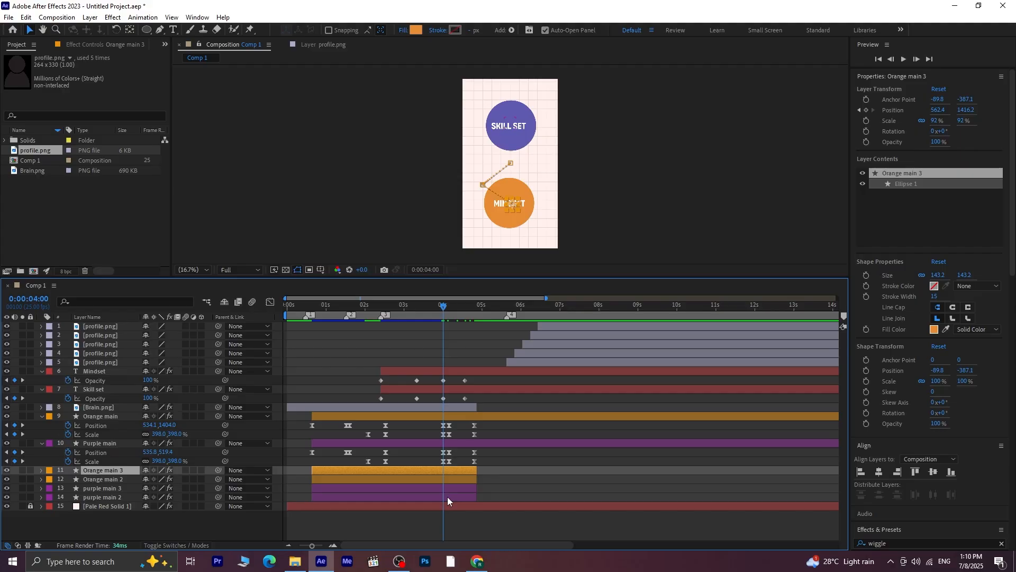
{"action": "left_click", "coordinate": [446, 496], "text": "shift"}
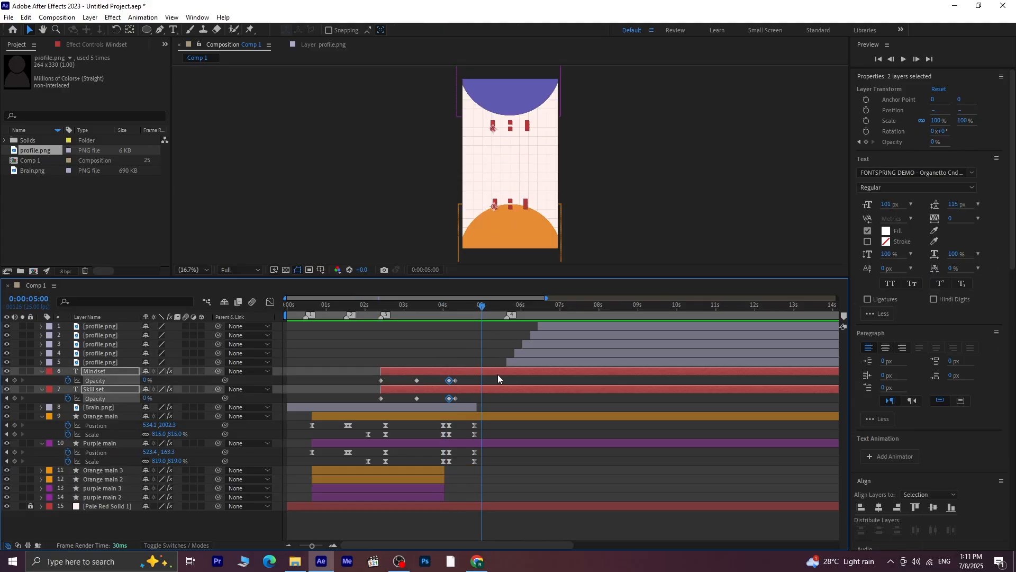
Trim the Mindset and Skill set text layers to end at 0:00:05:00
{"action": "left_click", "coordinate": [497, 371]}
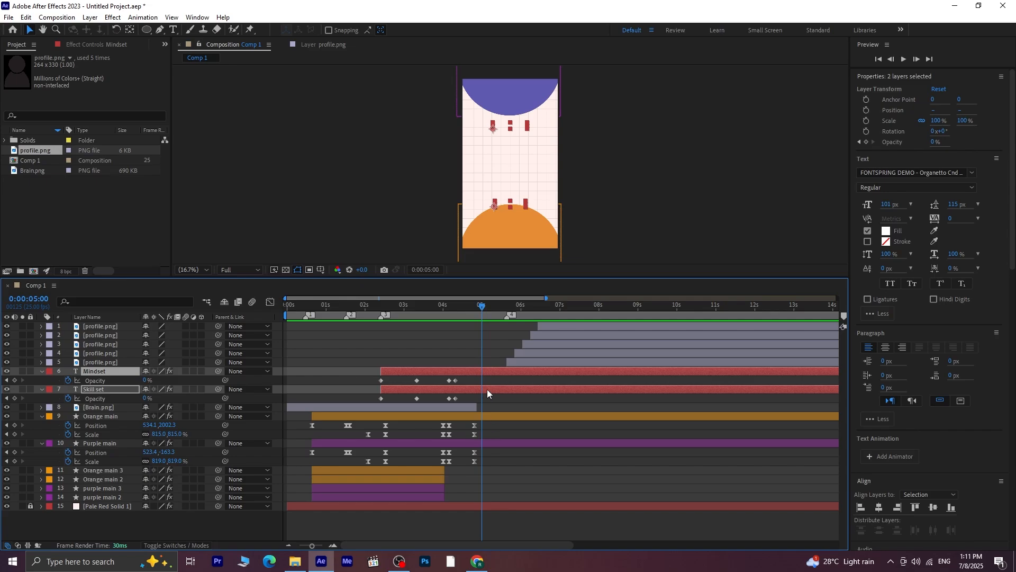
{"action": "left_click", "coordinate": [495, 401]}
{"action": "left_click", "coordinate": [493, 373]}
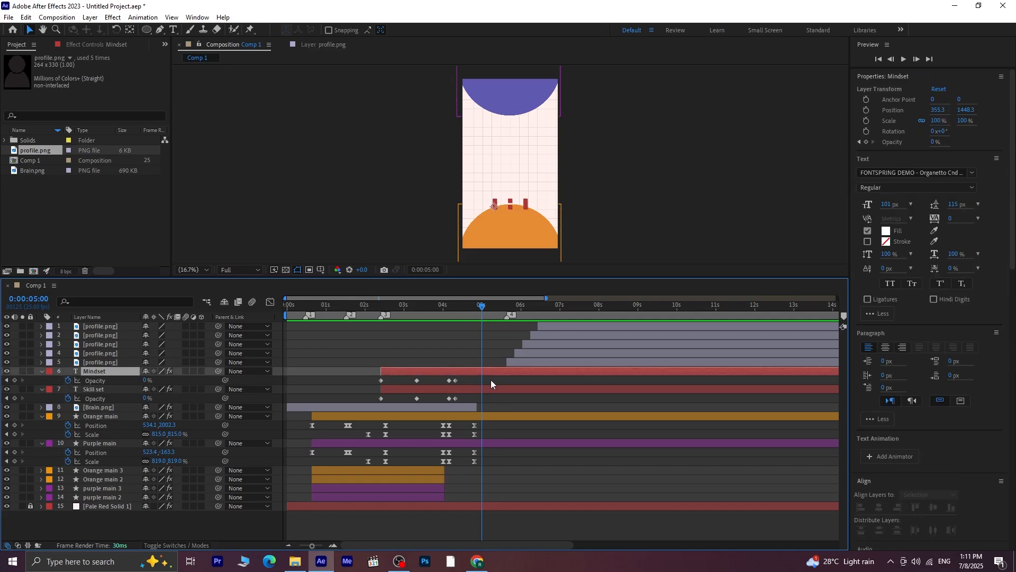
{"action": "left_click", "coordinate": [491, 391], "text": "shift"}
{"action": "key", "text": "alt+]"}
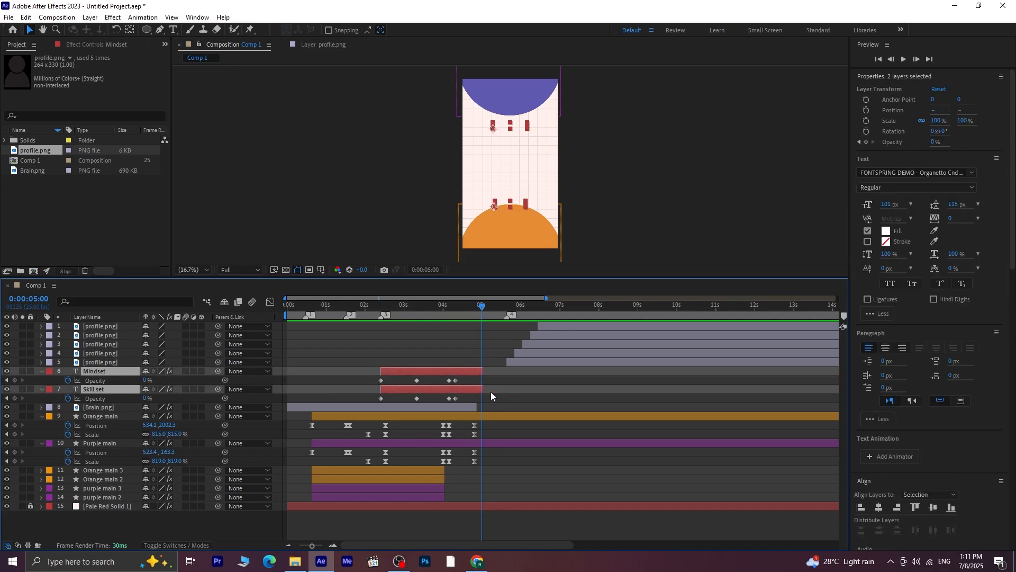
Move all five staggered profile layers earlier together so the first icon starts slightly before 0:00:05:00
{"action": "left_click", "coordinate": [527, 362]}
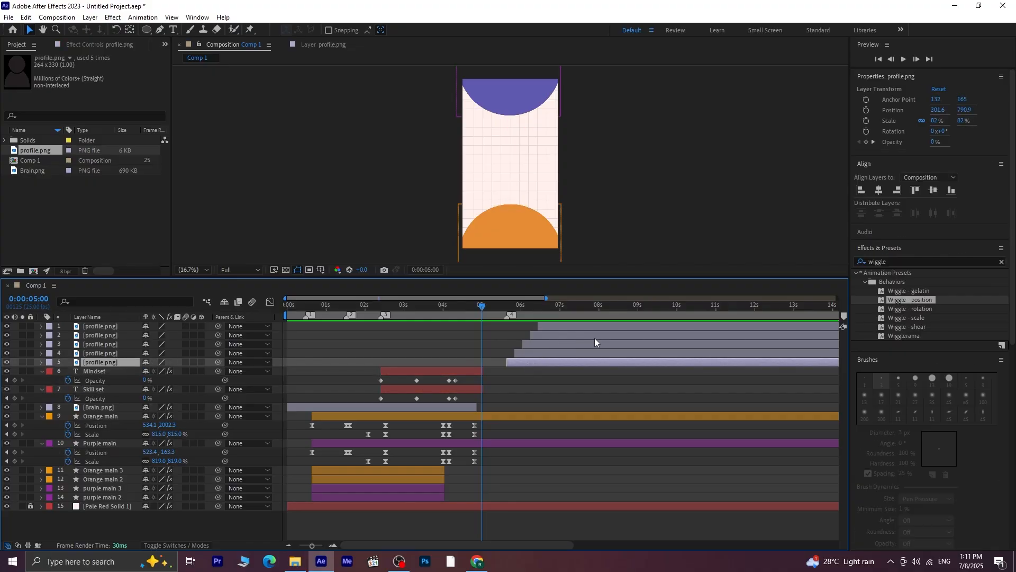
{"action": "left_click", "coordinate": [125, 326]}
{"action": "left_click", "coordinate": [119, 363], "text": "shift"}
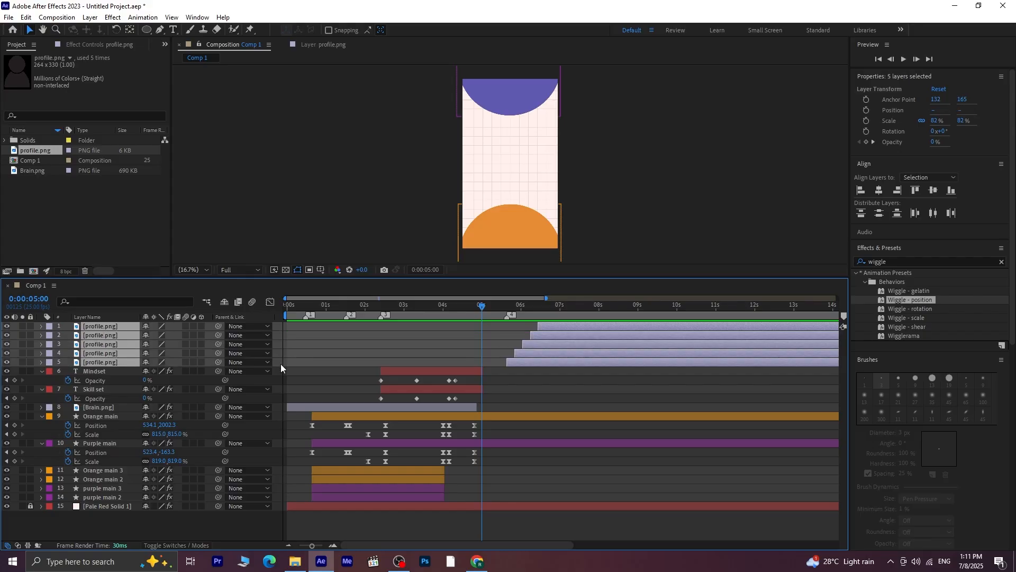
{"action": "left_click_drag", "start_coordinate": [561, 363], "coordinate": [542, 364]}
{"action": "key", "text": "space"}
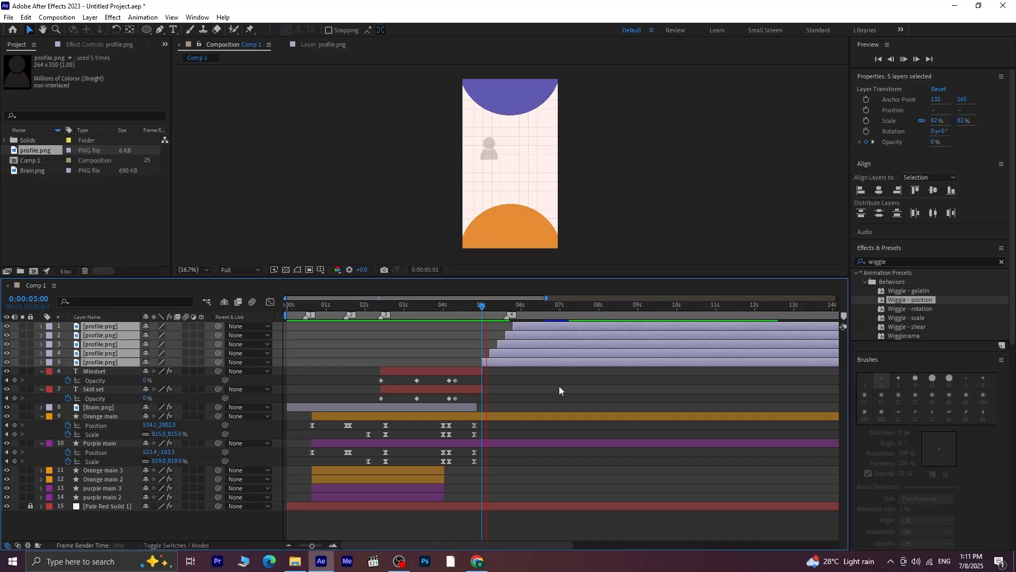
{"action": "left_click_drag", "start_coordinate": [564, 366], "coordinate": [557, 365]}
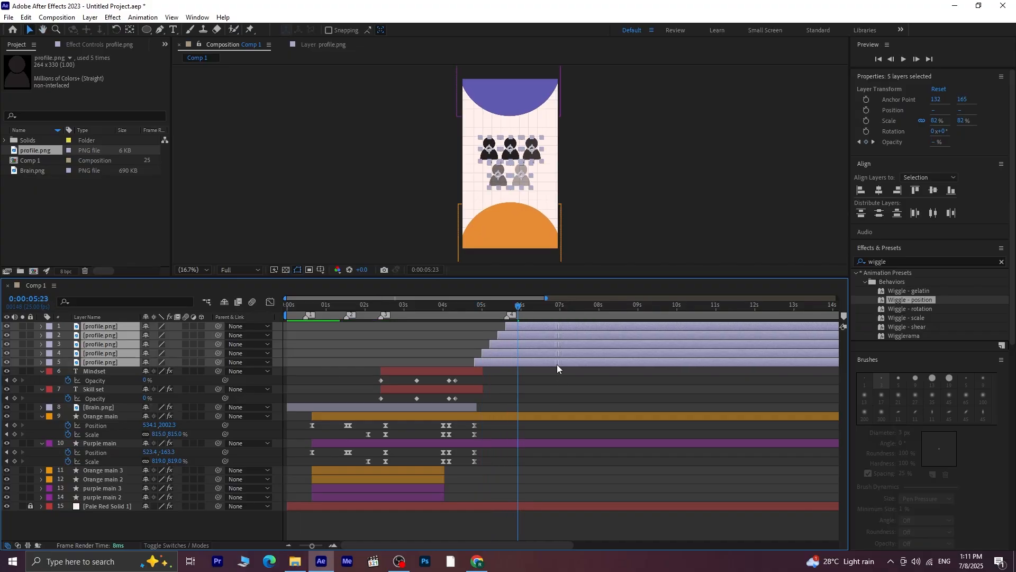
Shift the five profile layers earlier so the first starts at about 0:00:04:17, and preview from 0:00:04:09
{"action": "left_click_drag", "start_coordinate": [517, 305], "coordinate": [470, 322]}
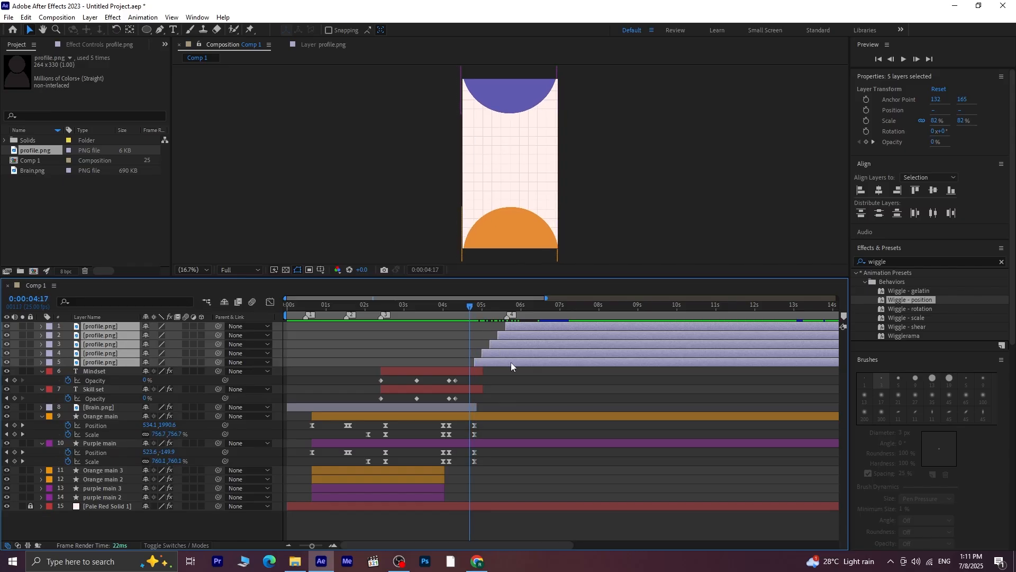
{"action": "left_click_drag", "start_coordinate": [538, 331], "coordinate": [532, 331]}
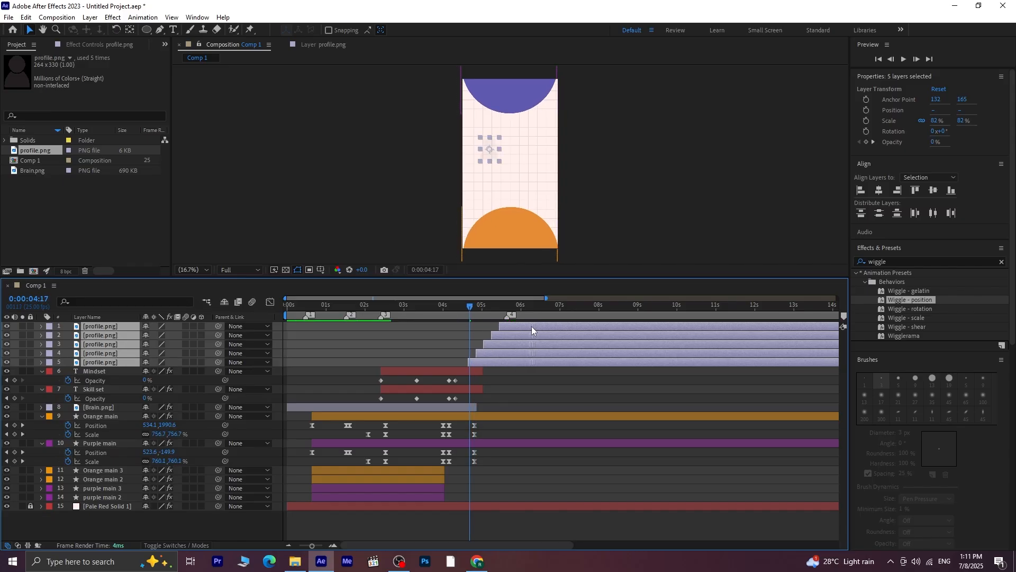
{"action": "left_click_drag", "start_coordinate": [466, 308], "coordinate": [457, 307]}
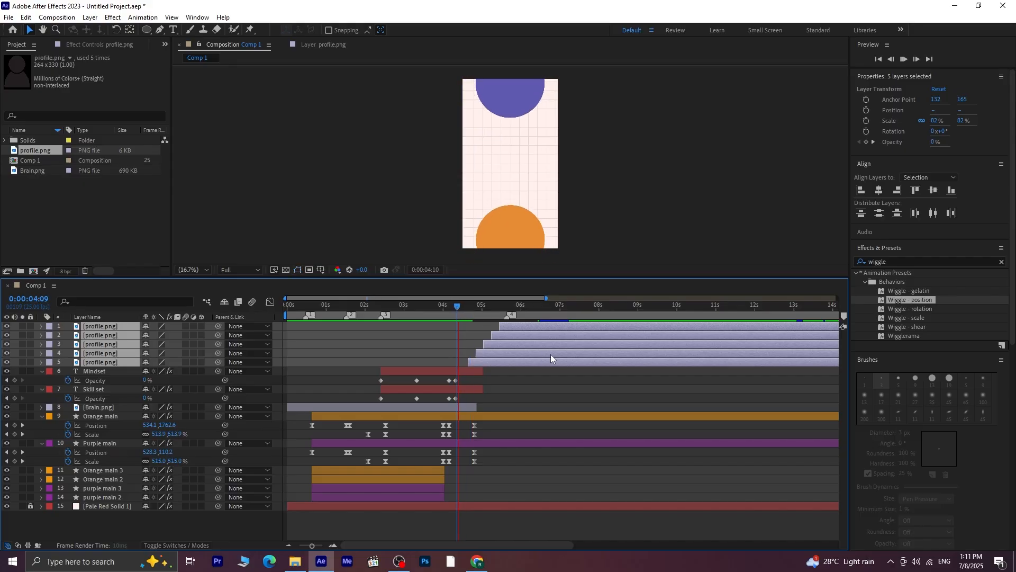
{"action": "key", "text": "space"}
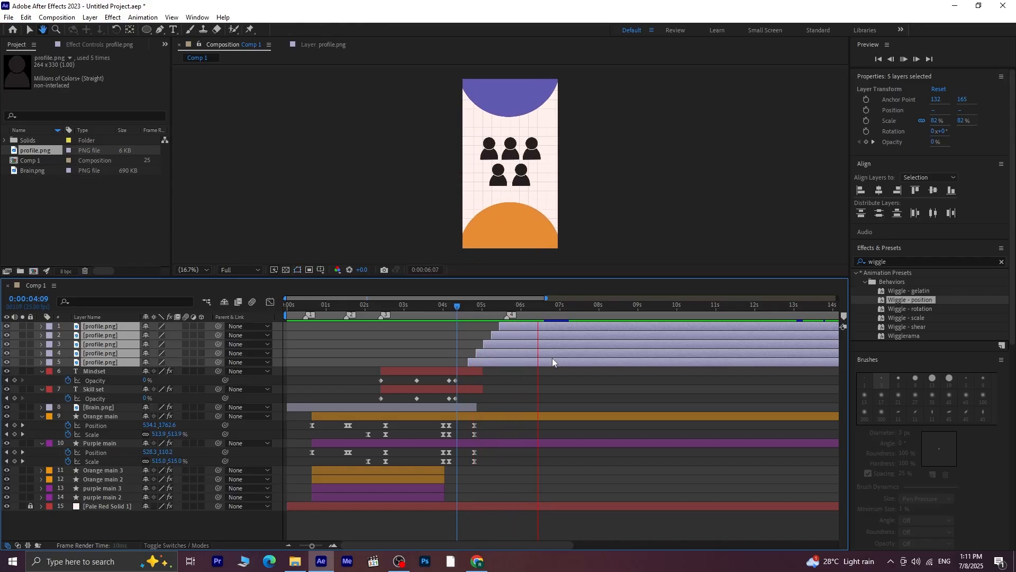
{"action": "key", "text": "space"}
{"action": "left_click_drag", "start_coordinate": [506, 312], "coordinate": [488, 333]}
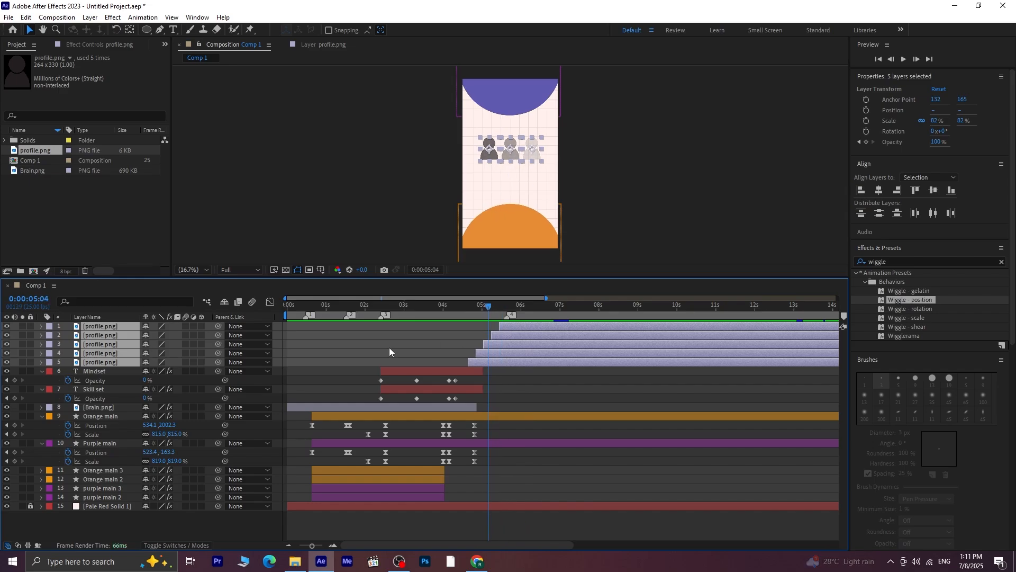
Collapse the revealed keyframe properties of all layers from the profile icons down to purple main 2
{"action": "left_click", "coordinate": [107, 523]}
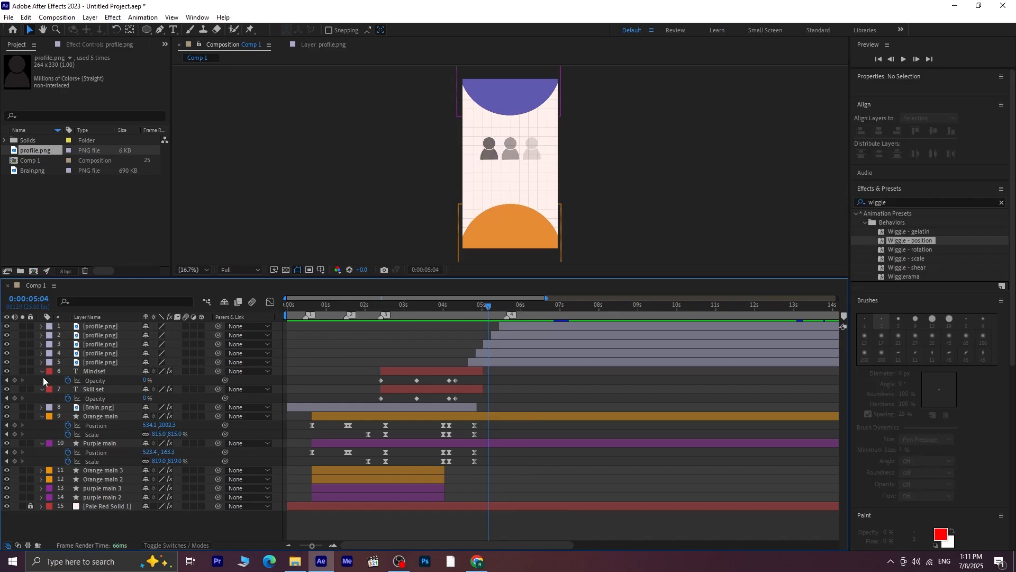
{"action": "left_click", "coordinate": [115, 328]}
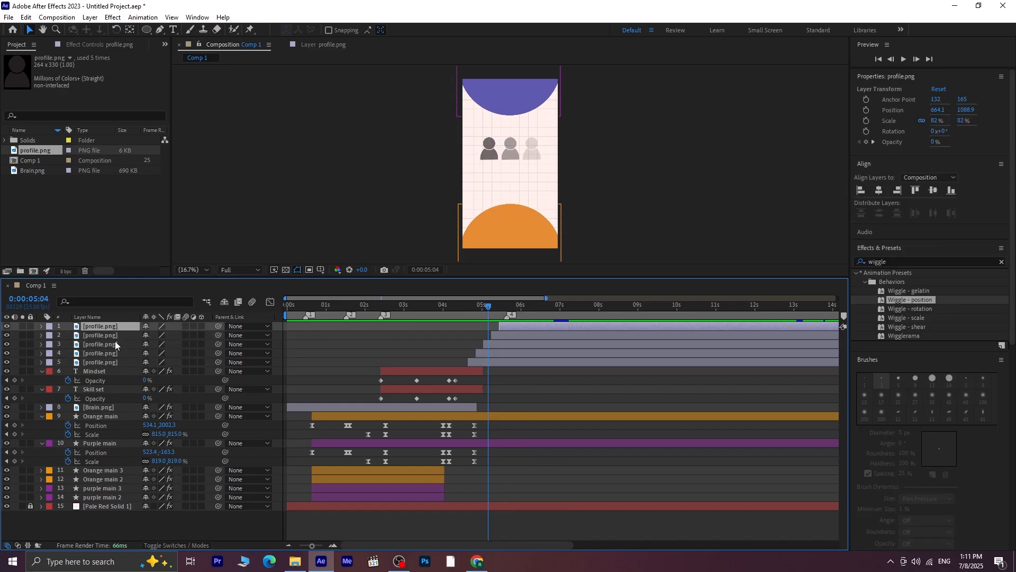
{"action": "left_click", "coordinate": [101, 497], "text": "shift"}
{"action": "key", "text": "u"}
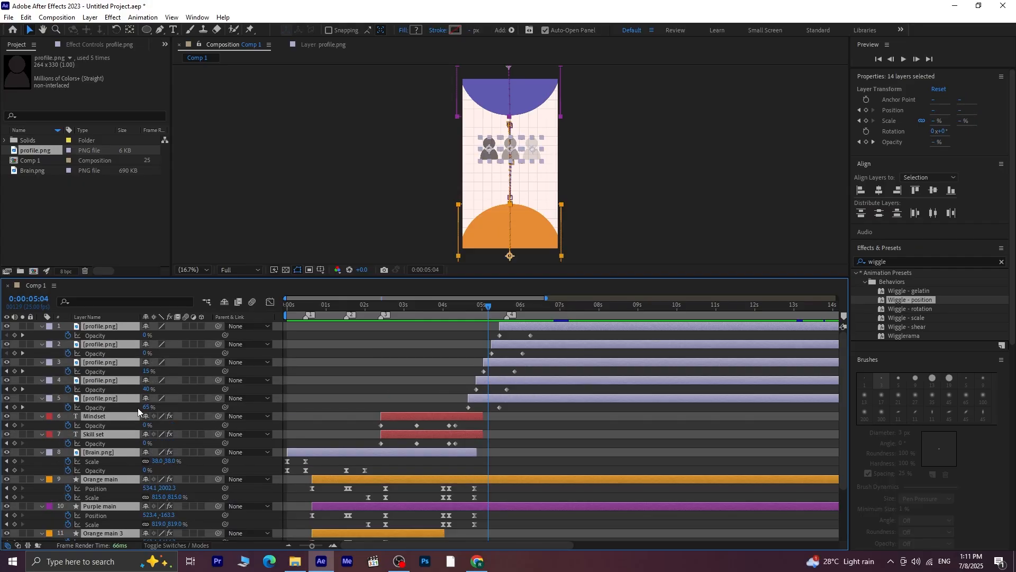
{"action": "key", "text": "u"}
{"action": "left_click", "coordinate": [207, 466]}
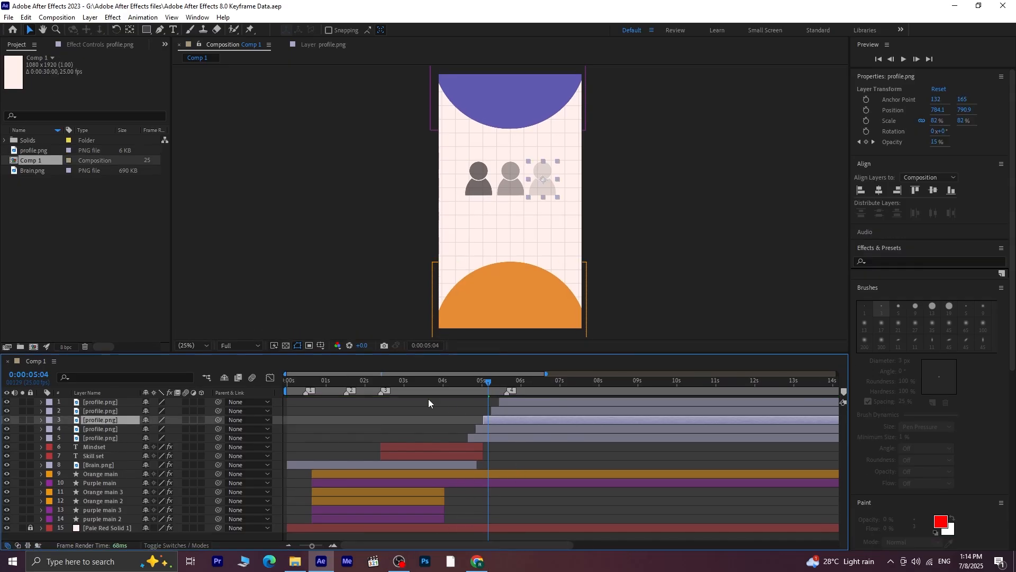
Add the text "We all start small" on the orange circle, with "small" on a second line
{"action": "left_click", "coordinate": [173, 30]}
{"action": "left_click", "coordinate": [466, 291]}
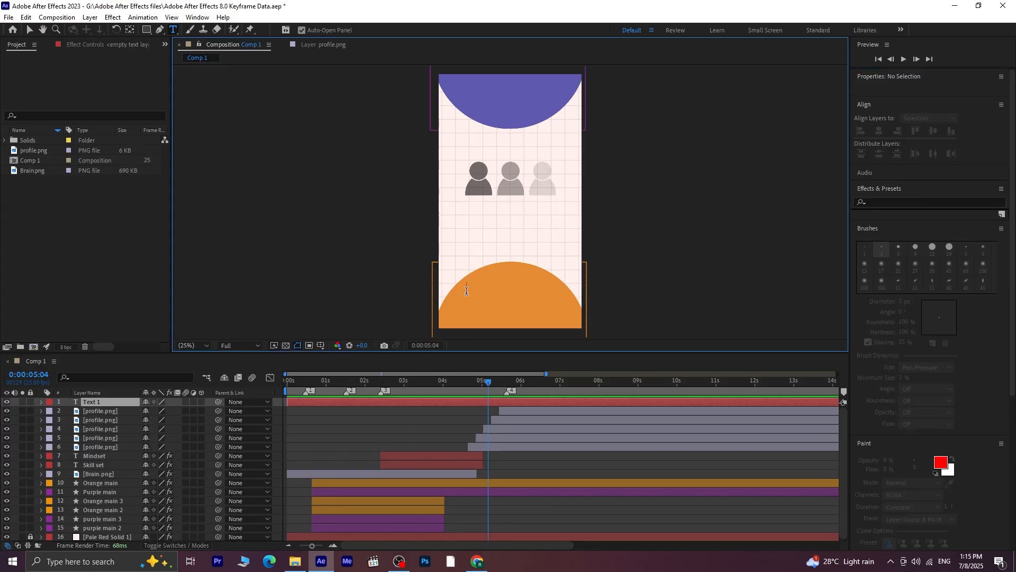
{"action": "type", "text": "We all start small"}
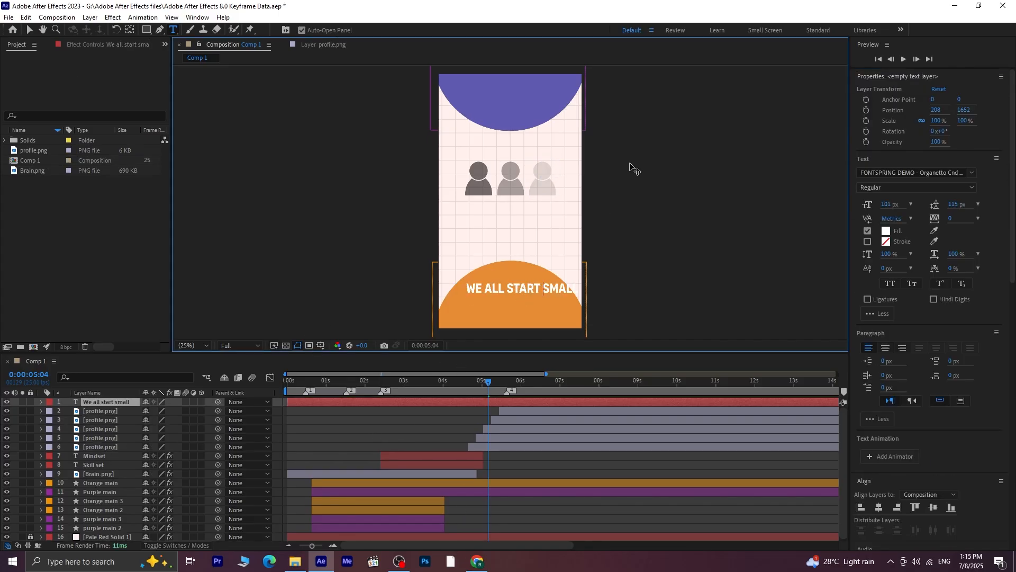
{"action": "key", "text": "BackSpace"}
Fill the word "SMALL" with black and enlarge it to 139 px
{"action": "left_click", "coordinate": [887, 231]}
{"action": "left_click_drag", "start_coordinate": [475, 406], "coordinate": [549, 476]}
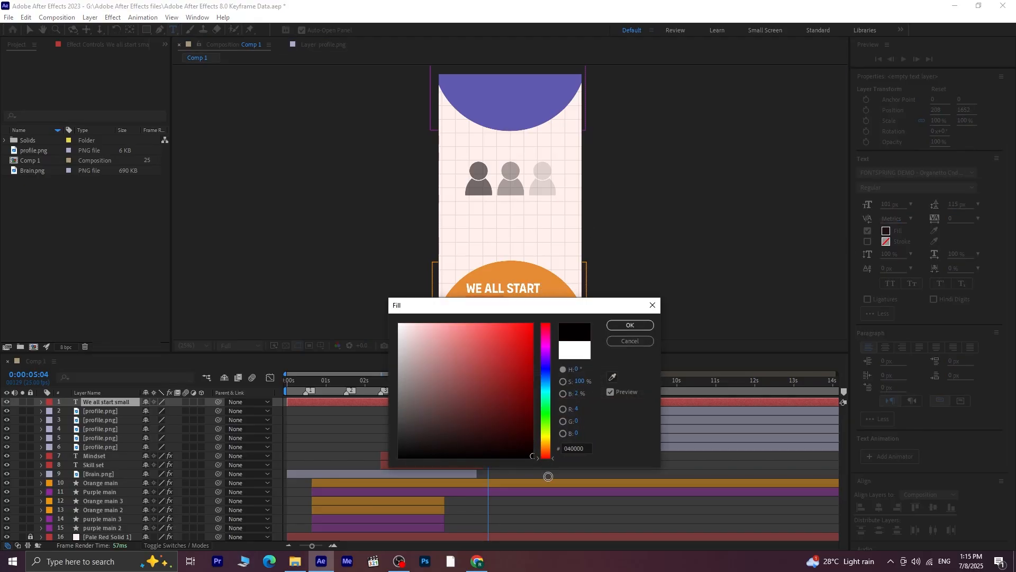
{"action": "left_click", "coordinate": [630, 325]}
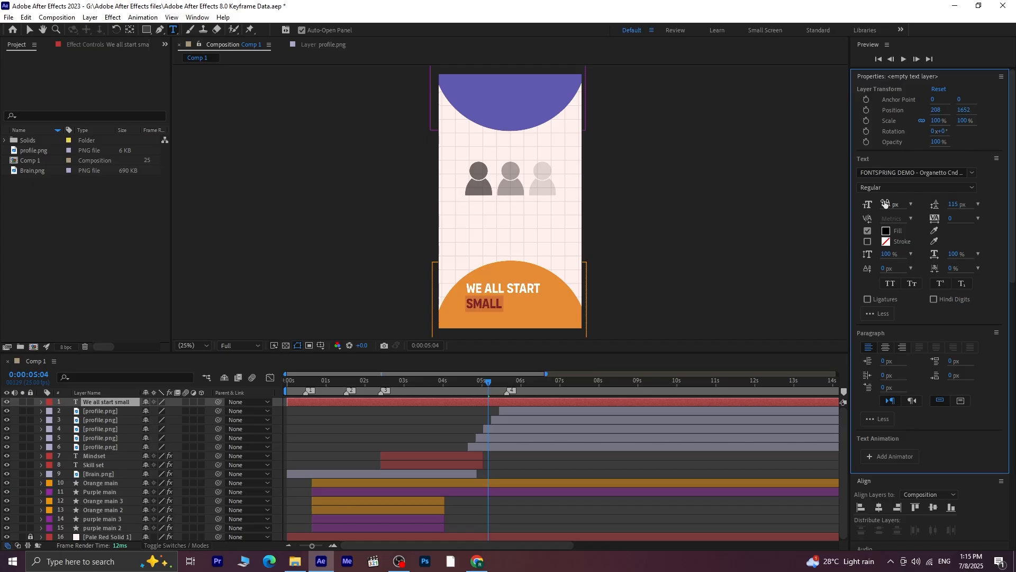
{"action": "left_click_drag", "start_coordinate": [886, 204], "coordinate": [926, 265]}
{"action": "key", "text": "Escape"}
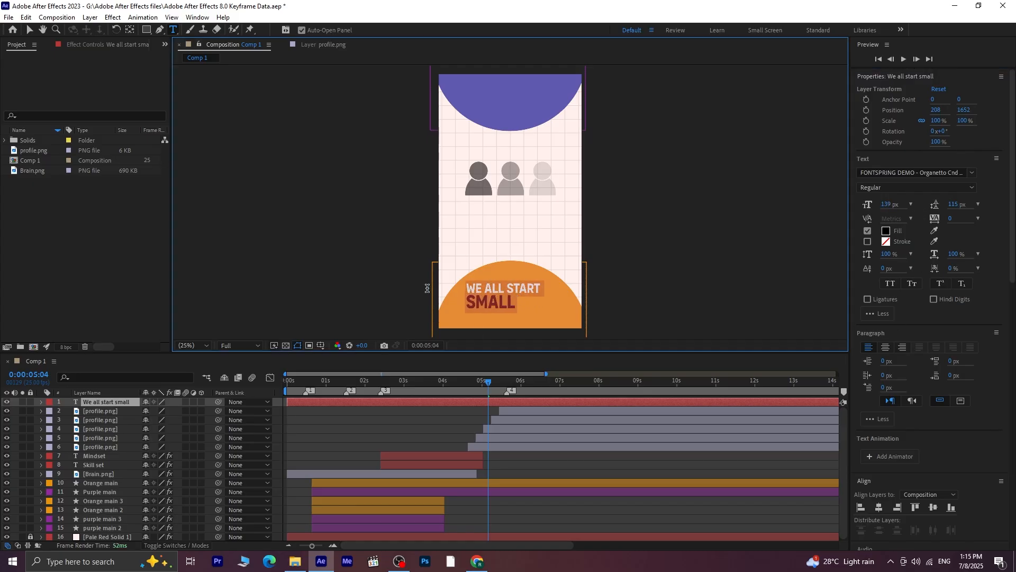
Right-align the "We all start small" text, move it onto the orange circle and centre it horizontally in the composition
{"action": "left_click", "coordinate": [902, 347]}
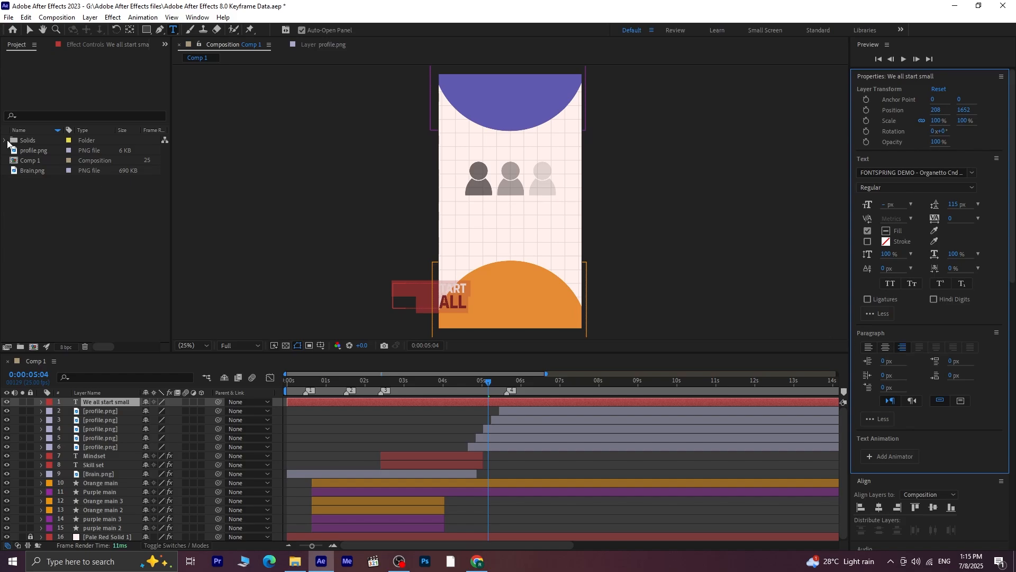
{"action": "key", "text": "v"}
{"action": "left_click", "coordinate": [455, 290]}
{"action": "left_click_drag", "start_coordinate": [455, 290], "coordinate": [527, 292]}
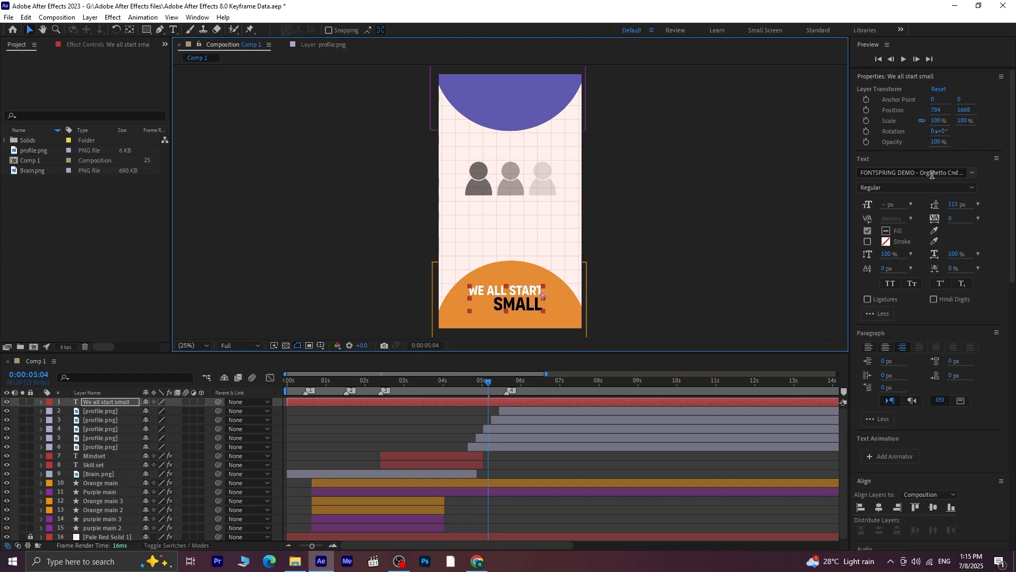
{"action": "left_click", "coordinate": [879, 508]}
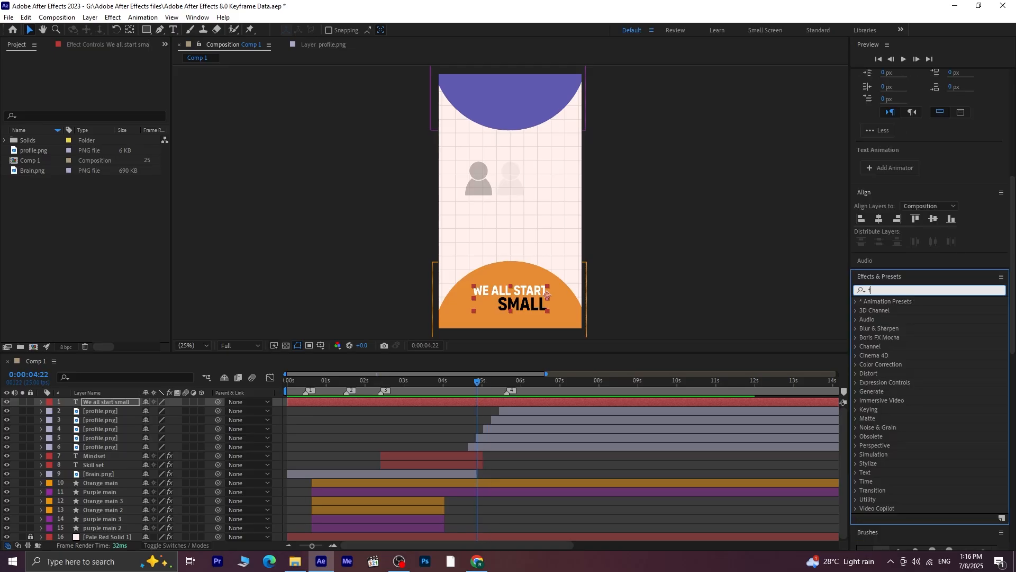
Apply the Slow Fade On text preset to the "We all start small" layer at 0:00:04:22 and preview it
{"action": "type", "text": "ade on"}
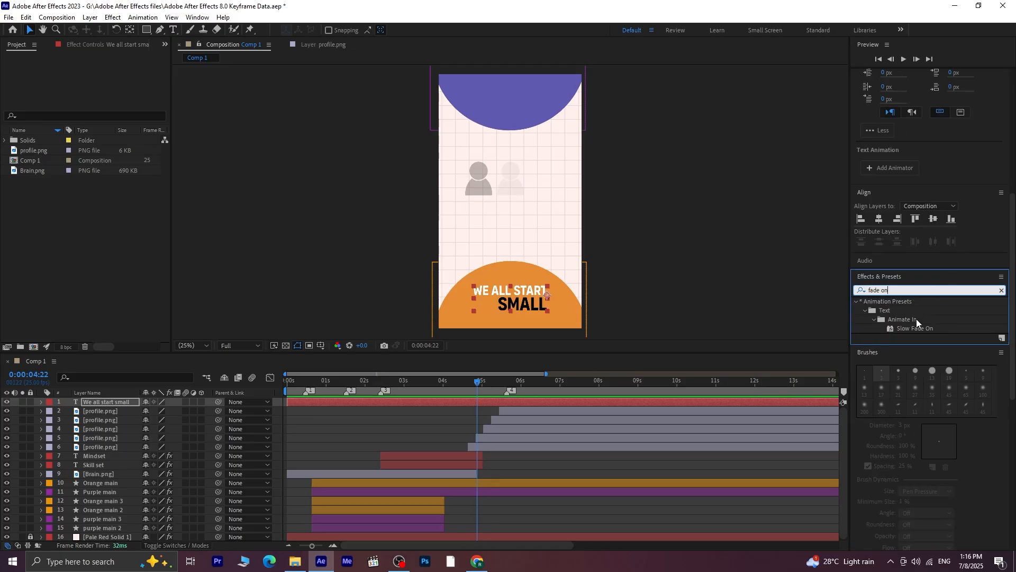
{"action": "left_click", "coordinate": [915, 329]}
{"action": "double_click", "coordinate": [913, 328]}
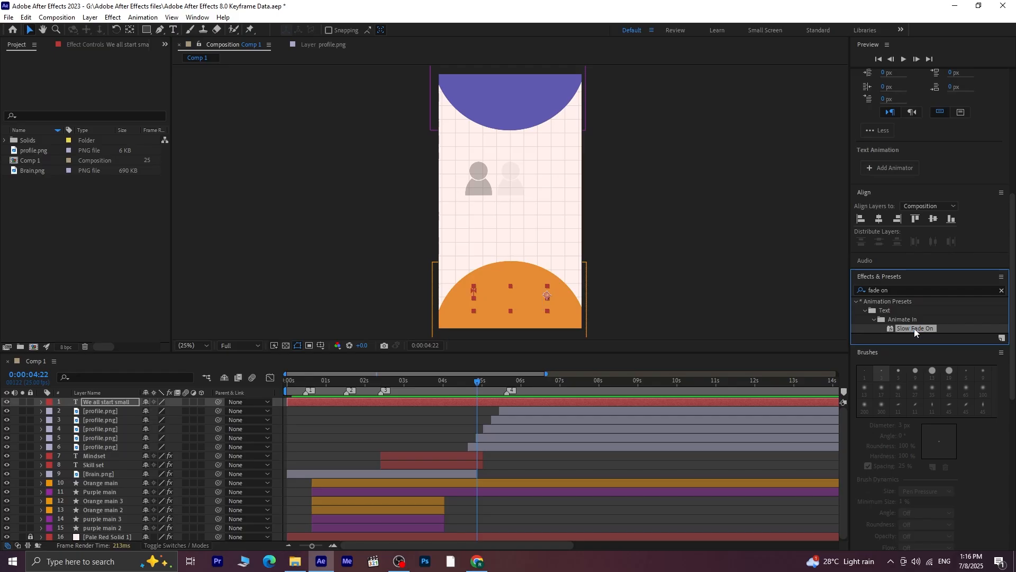
{"action": "key", "text": "space"}
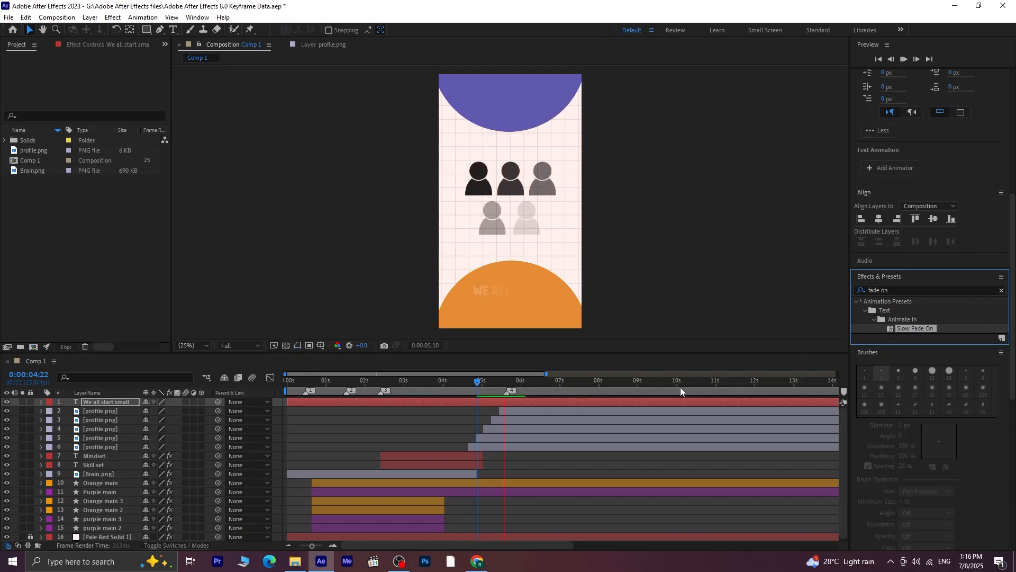
Move the "We all start small" layer's Offset keyframes to about 0:00:05:00 and 0:00:05:18, and preview the faster fade
{"action": "left_click", "coordinate": [486, 390]}
{"action": "left_click_drag", "start_coordinate": [485, 389], "coordinate": [481, 391]}
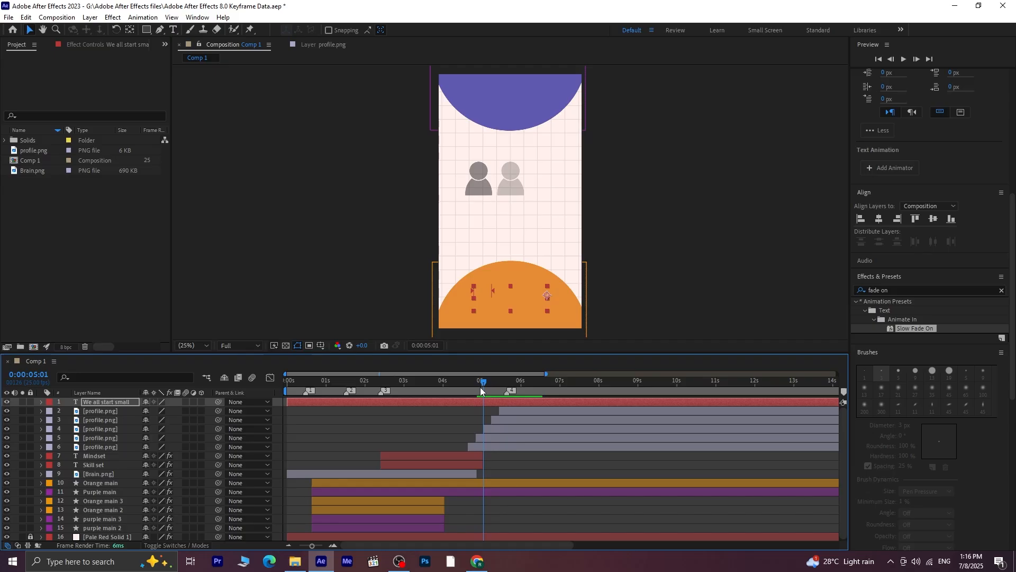
{"action": "left_click", "coordinate": [497, 399]}
{"action": "key", "text": "u"}
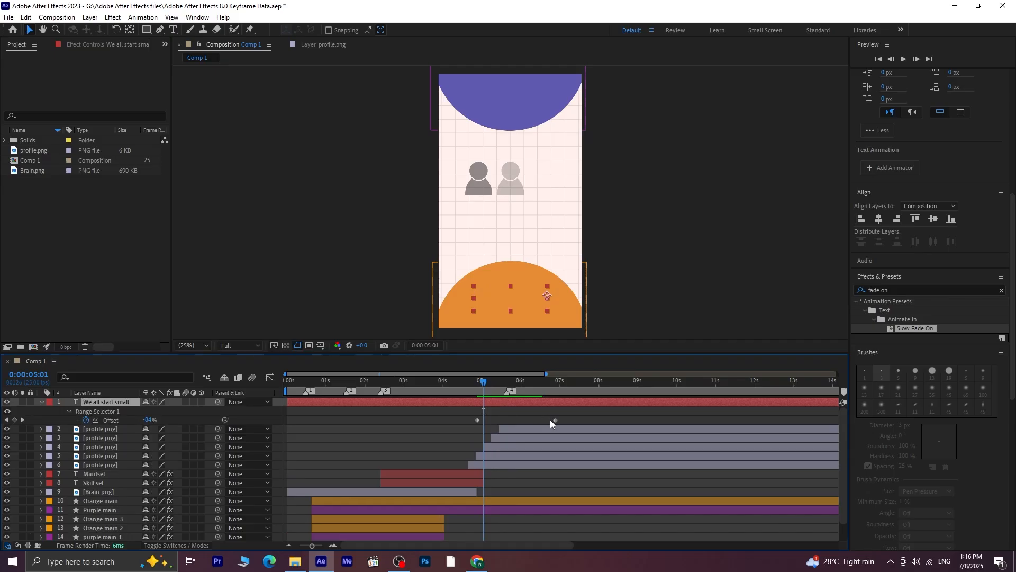
{"action": "left_click_drag", "start_coordinate": [477, 419], "coordinate": [482, 420]}
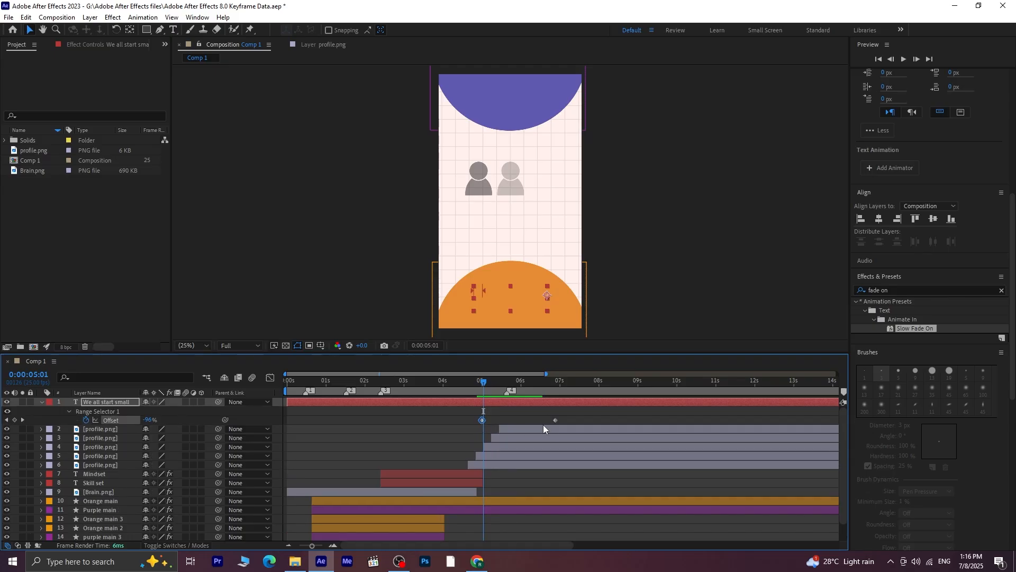
{"action": "left_click_drag", "start_coordinate": [555, 419], "coordinate": [512, 422]}
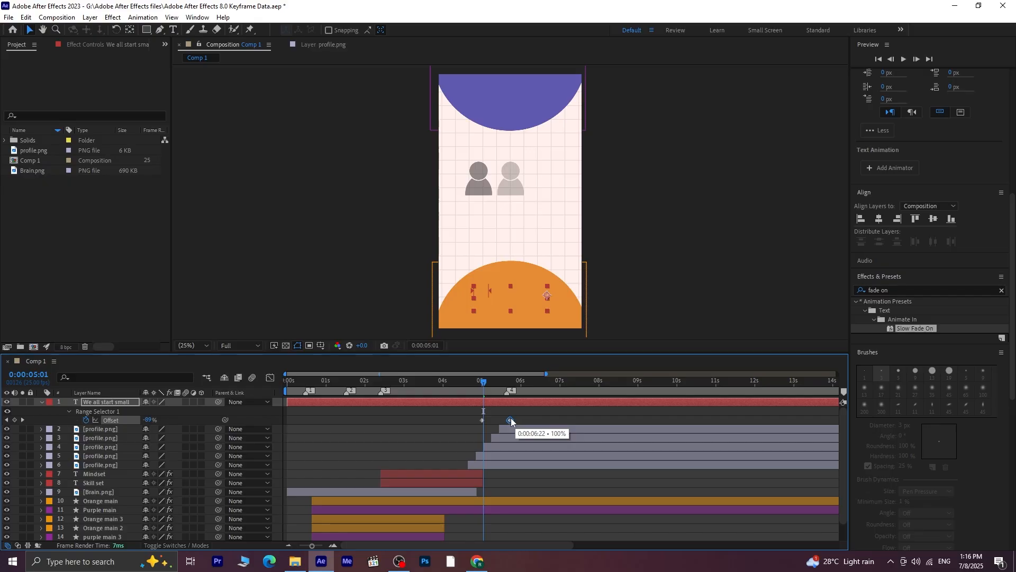
{"action": "key", "text": "space"}
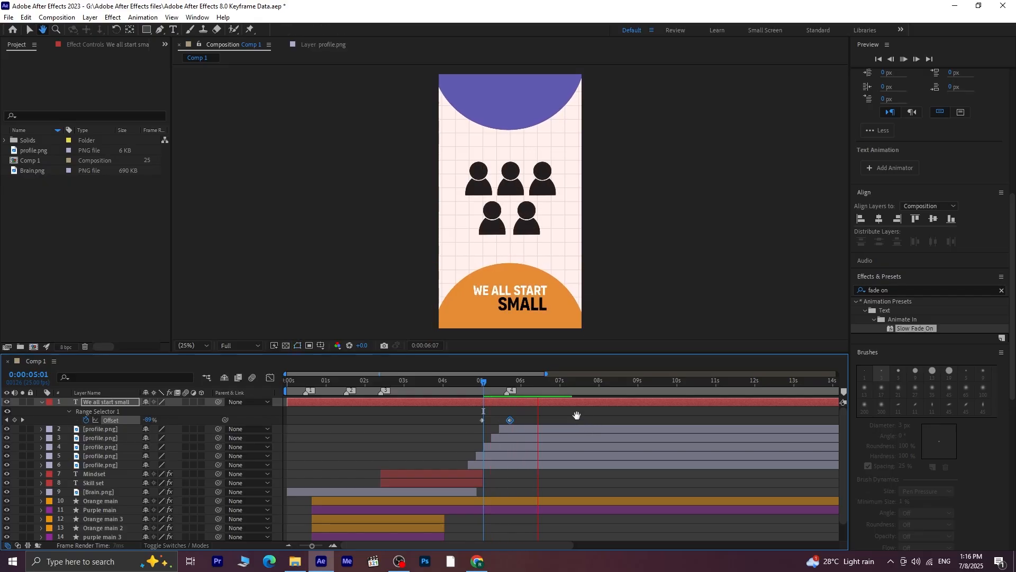
{"action": "key", "text": "space"}
Shift both Offset keyframes later together to about 0:00:05:08 and 0:00:06:01, and preview from 0:00:04:24
{"action": "left_click_drag", "start_coordinate": [470, 414], "coordinate": [525, 422]}
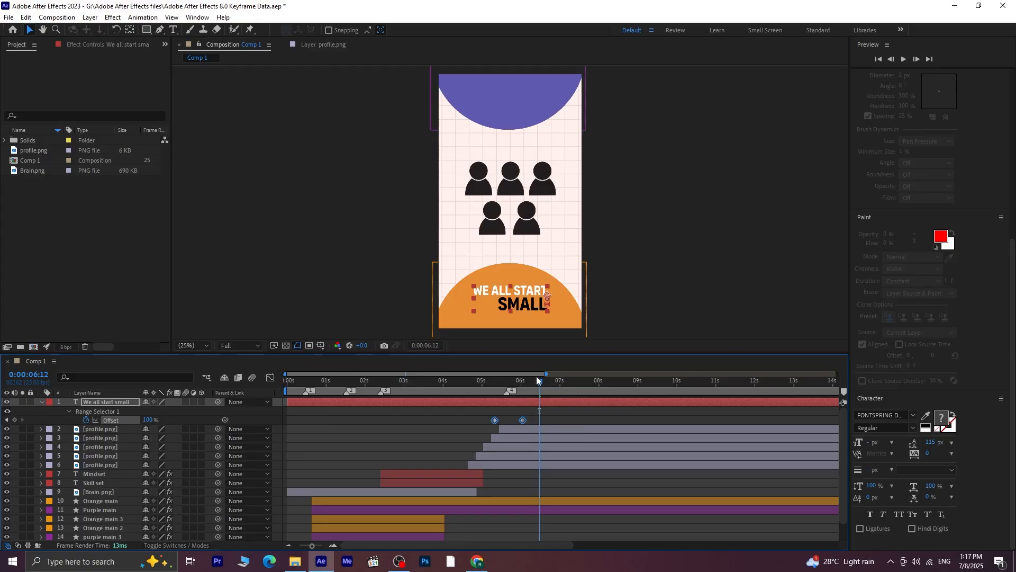
{"action": "left_click_drag", "start_coordinate": [535, 377], "coordinate": [488, 390]}
{"action": "key", "text": "space"}
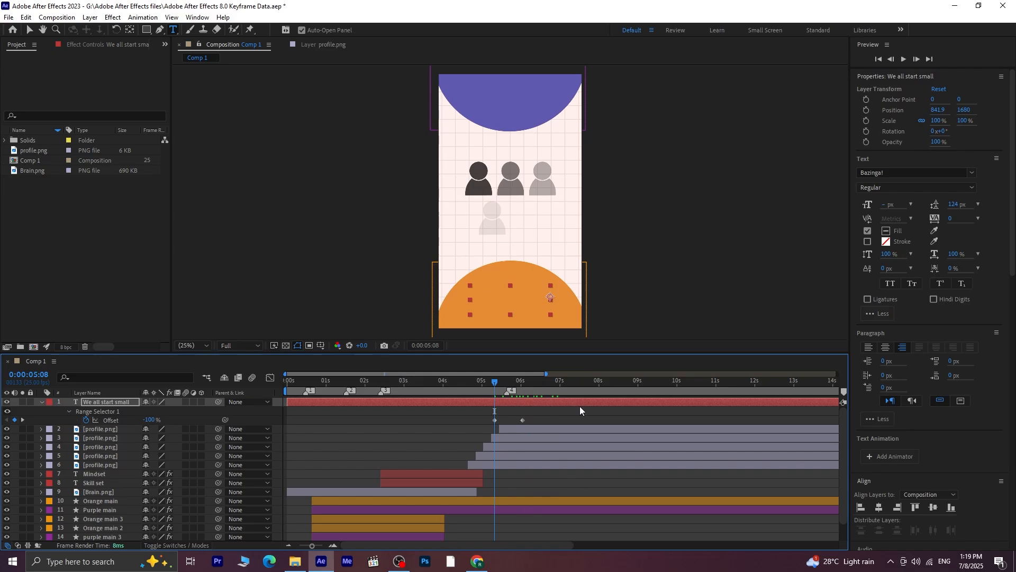
{"action": "key", "text": "space"}
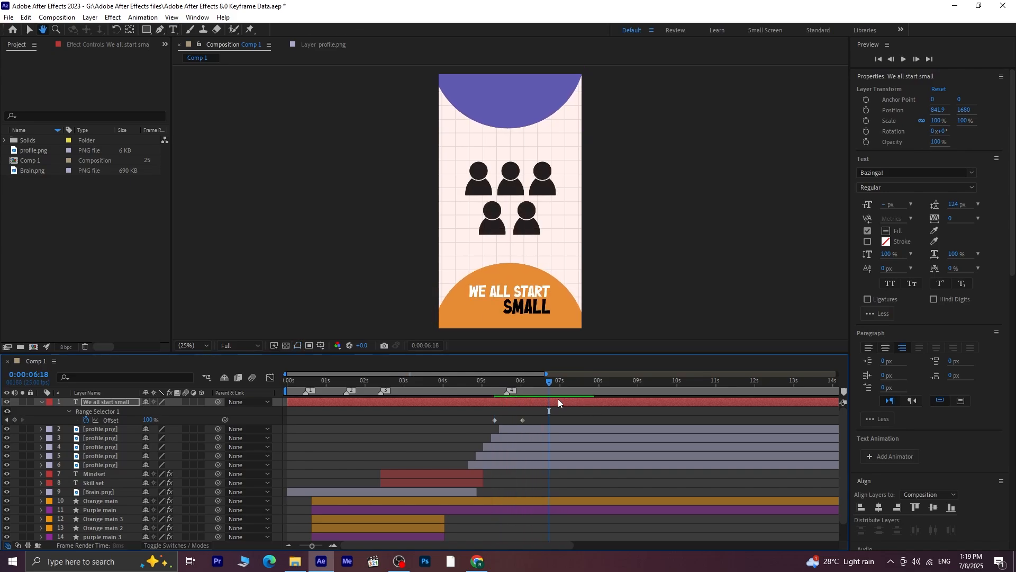
Move the last Offset keyframe earlier to about 0:00:05:23 and preview the text fade from 0:00:05:03
{"action": "left_click_drag", "start_coordinate": [522, 420], "coordinate": [517, 421]}
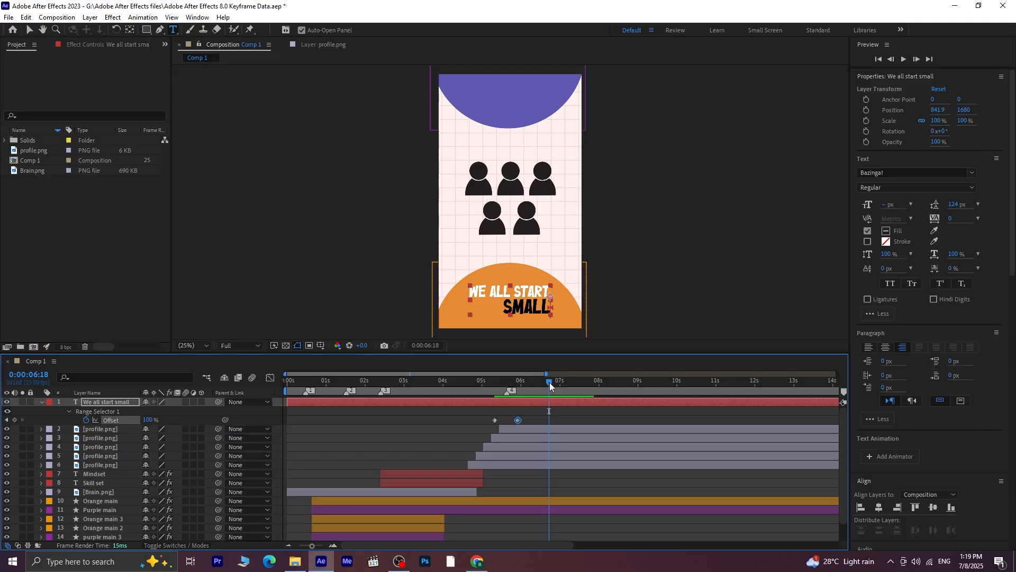
{"action": "left_click_drag", "start_coordinate": [549, 382], "coordinate": [491, 394]}
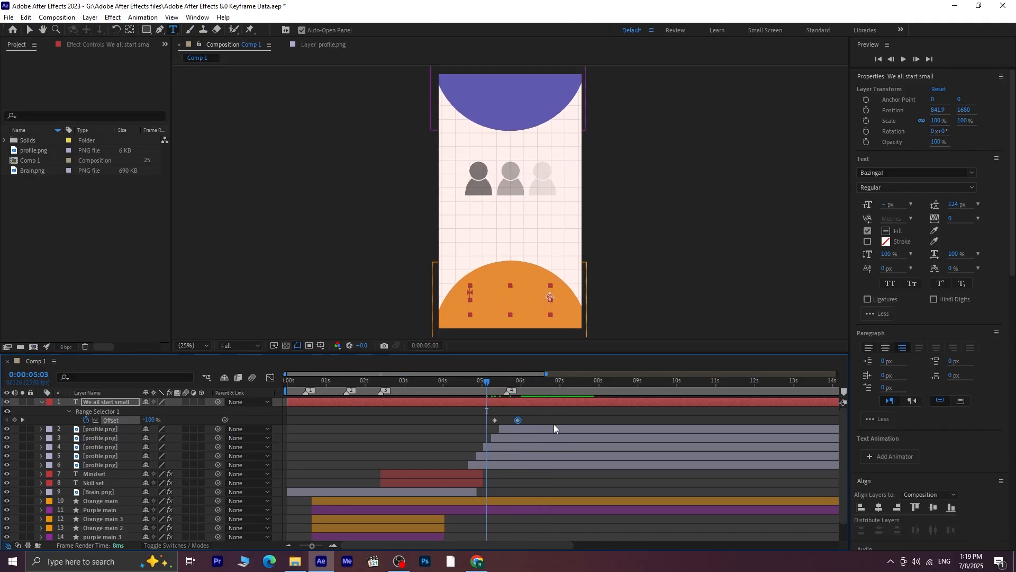
{"action": "key", "text": "space"}
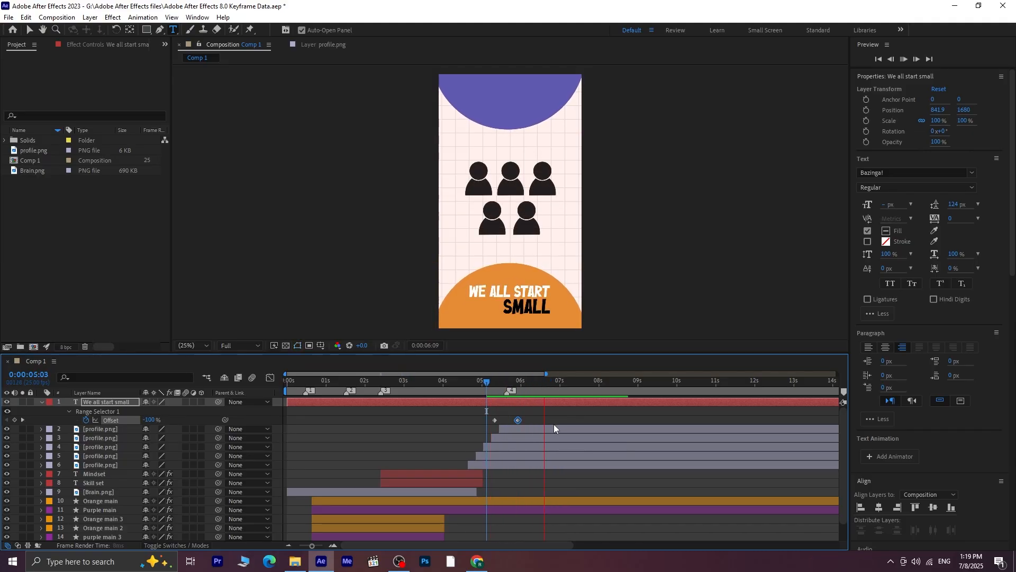
{"action": "key", "text": "space"}
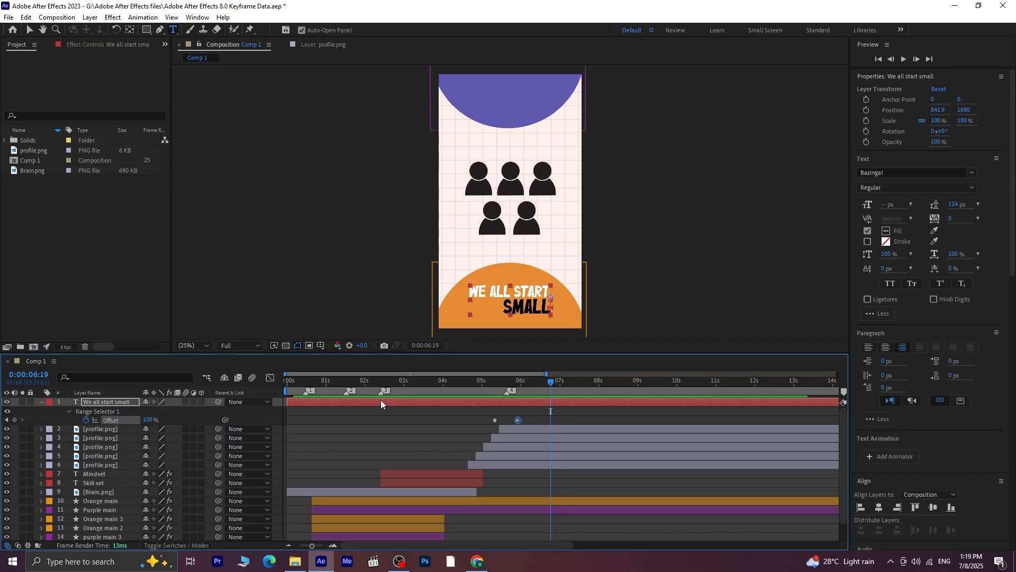
Fade out the "We all start small" layer with Opacity keyframes of 100% at 0:00:06:19 and 0% at 0:00:07:04
{"action": "key", "text": "t"}
{"action": "key", "text": "t"}
{"action": "key", "text": "t"}
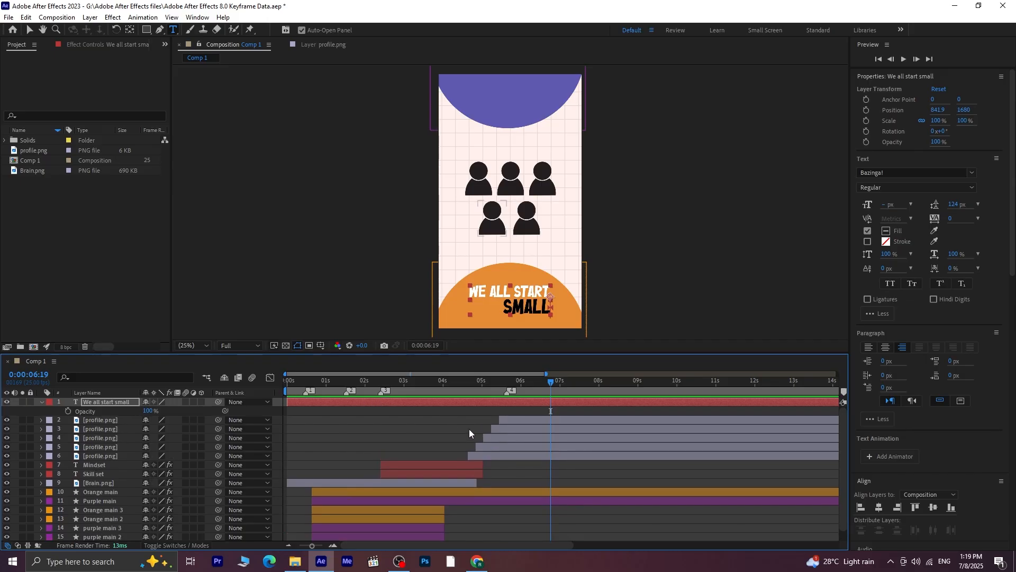
{"action": "left_click", "coordinate": [68, 412]}
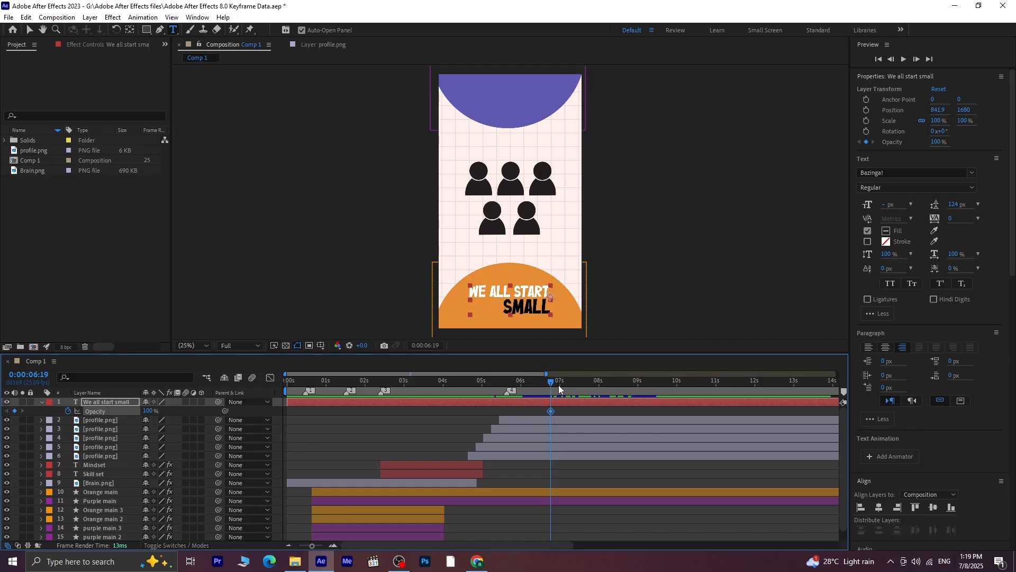
{"action": "key", "text": "shift+Page_Down"}
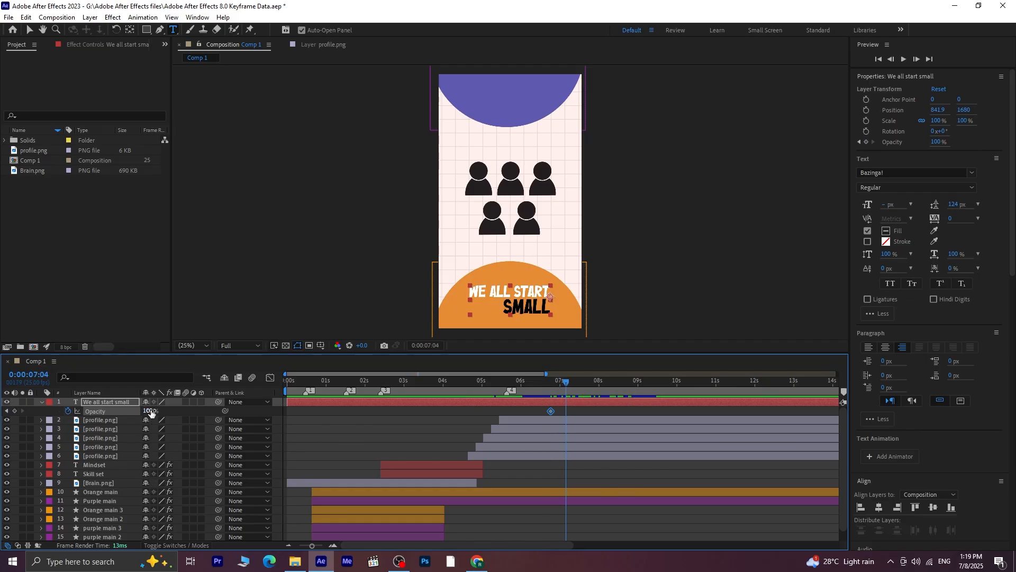
{"action": "left_click_drag", "start_coordinate": [148, 412], "coordinate": [68, 410]}
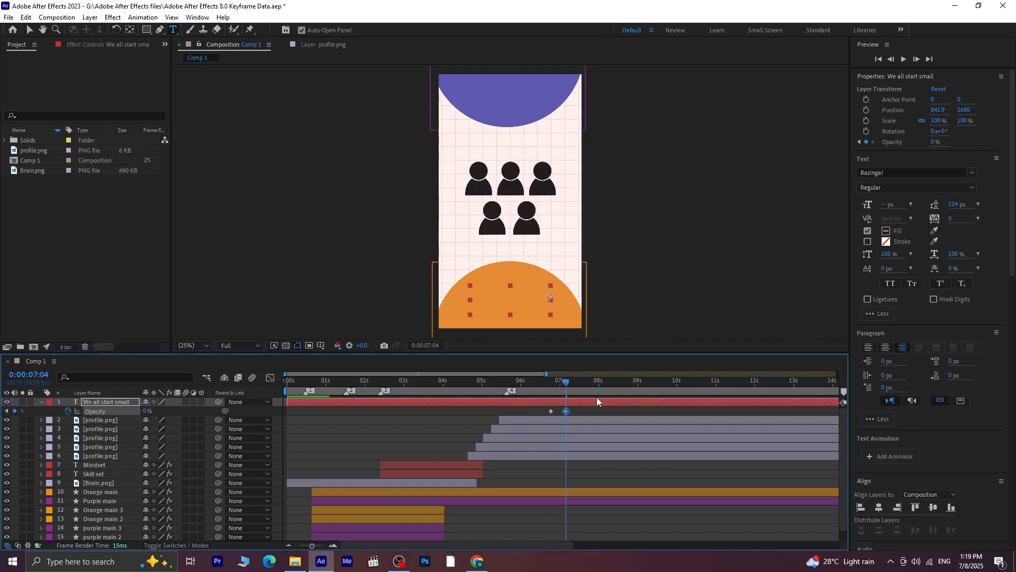
{"action": "mouse_move", "coordinate": [566, 382]}
{"action": "left_mouse_down"}
{"action": "mouse_move", "coordinate": [549, 385]}
{"action": "mouse_move", "coordinate": [557, 386]}
{"action": "left_mouse_up"}
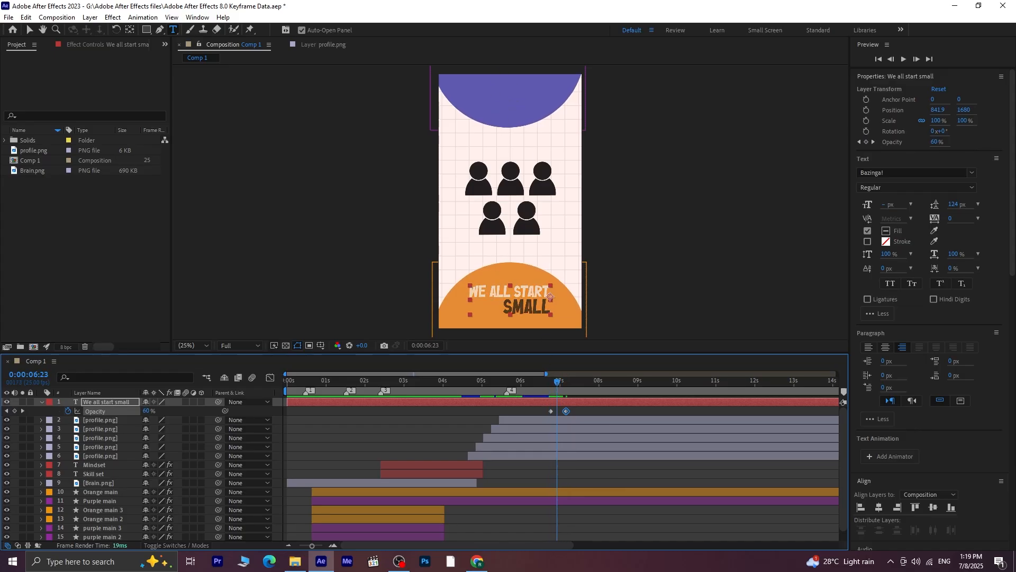
Add the right-aligned white text "from the crowd" on the purple circle
{"action": "left_click", "coordinate": [477, 94]}
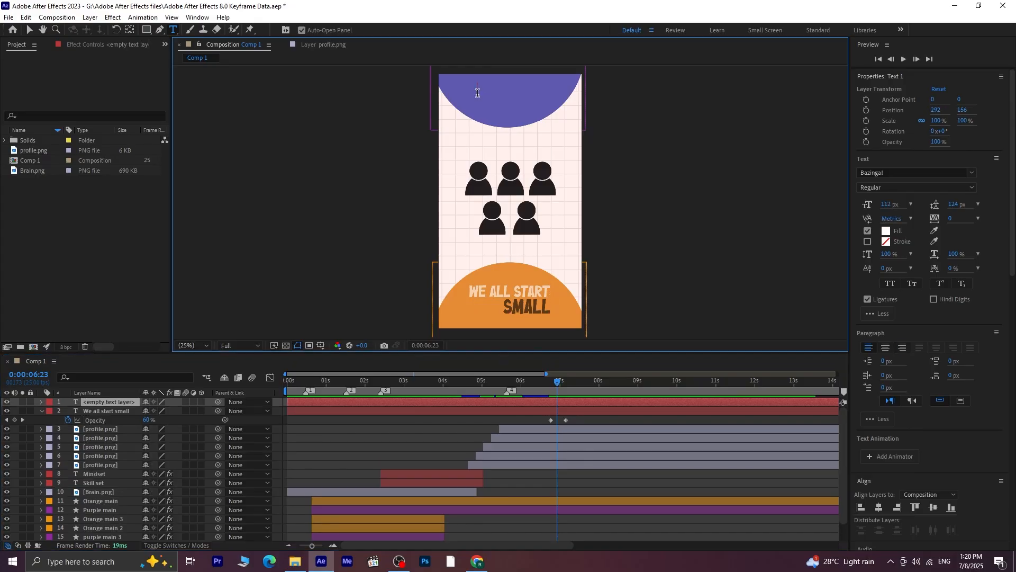
{"action": "key", "text": "ctrl+shift+r"}
{"action": "type", "text": "from the crowd"}
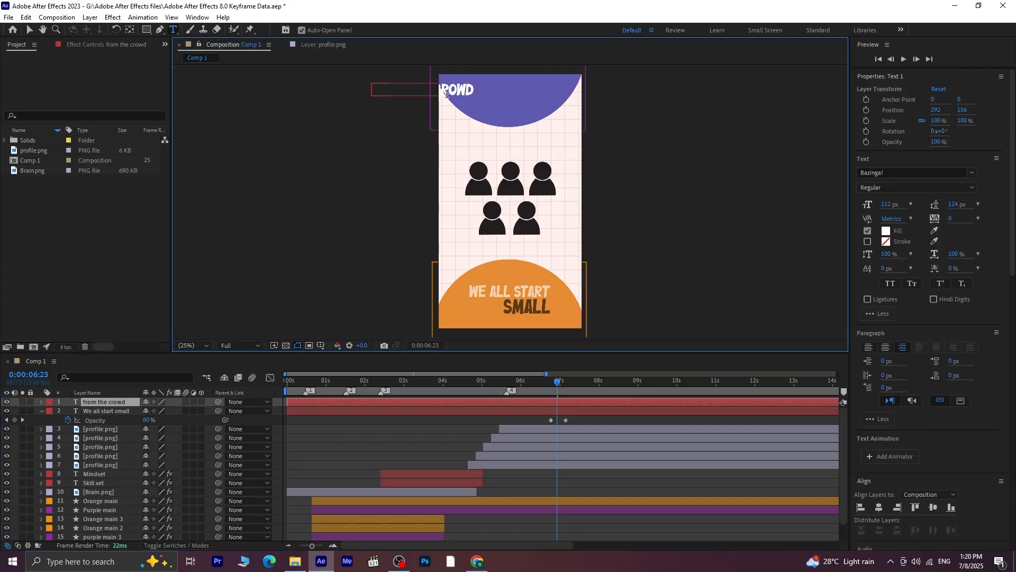
{"action": "left_click", "coordinate": [26, 32]}
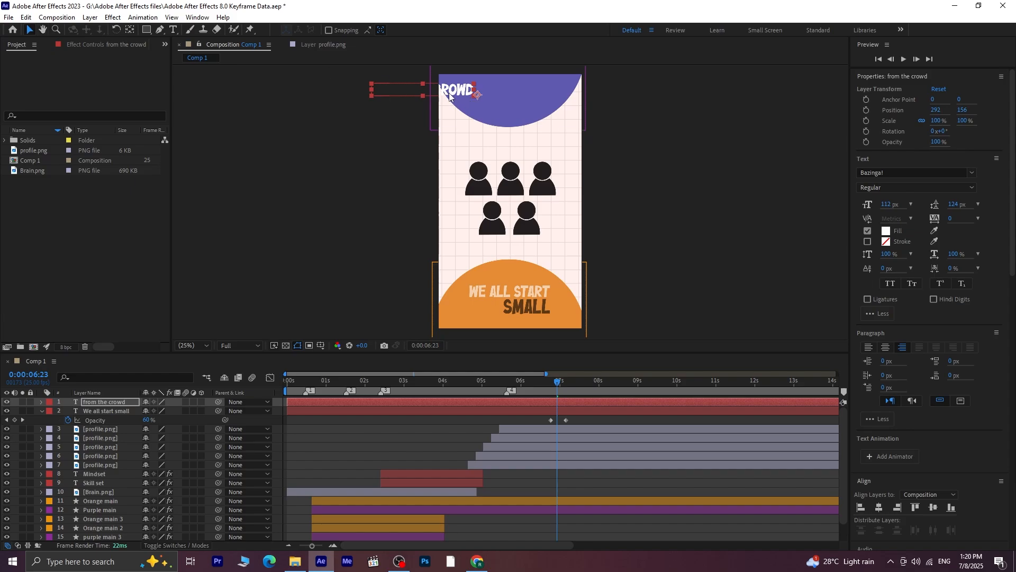
Place the "from the crowd" text within the purple circle and break it so "crowd" sits on a second line
{"action": "left_click_drag", "start_coordinate": [452, 91], "coordinate": [539, 94]}
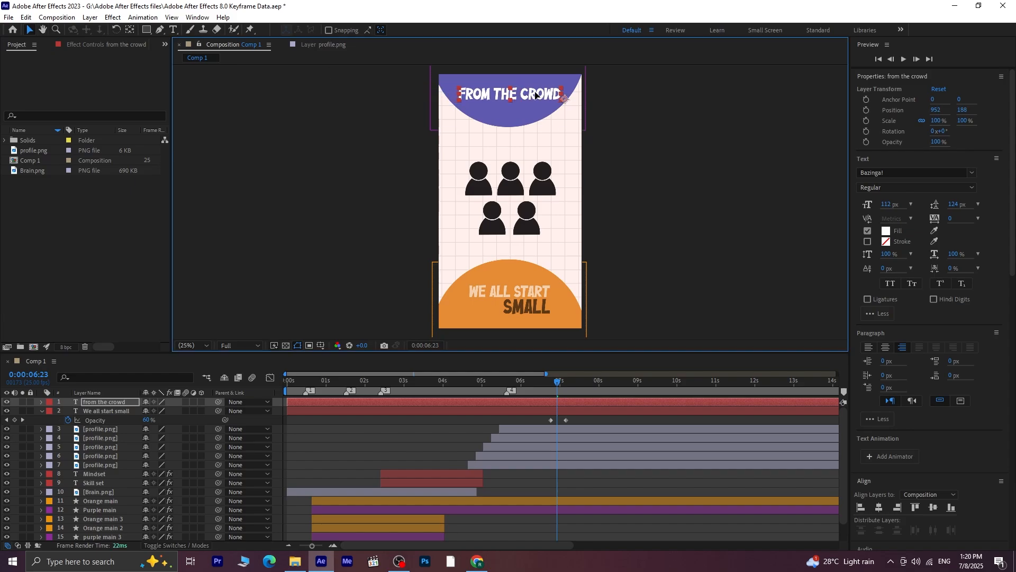
{"action": "left_click", "coordinate": [173, 30]}
{"action": "left_click", "coordinate": [524, 94]}
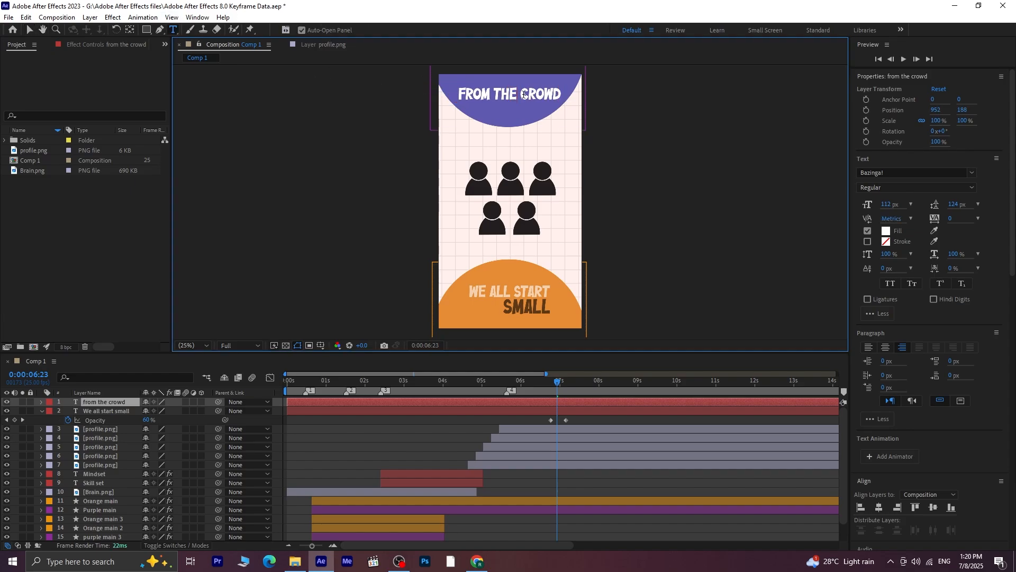
{"action": "key", "text": "BackSpace"}
{"action": "key", "text": "Return"}
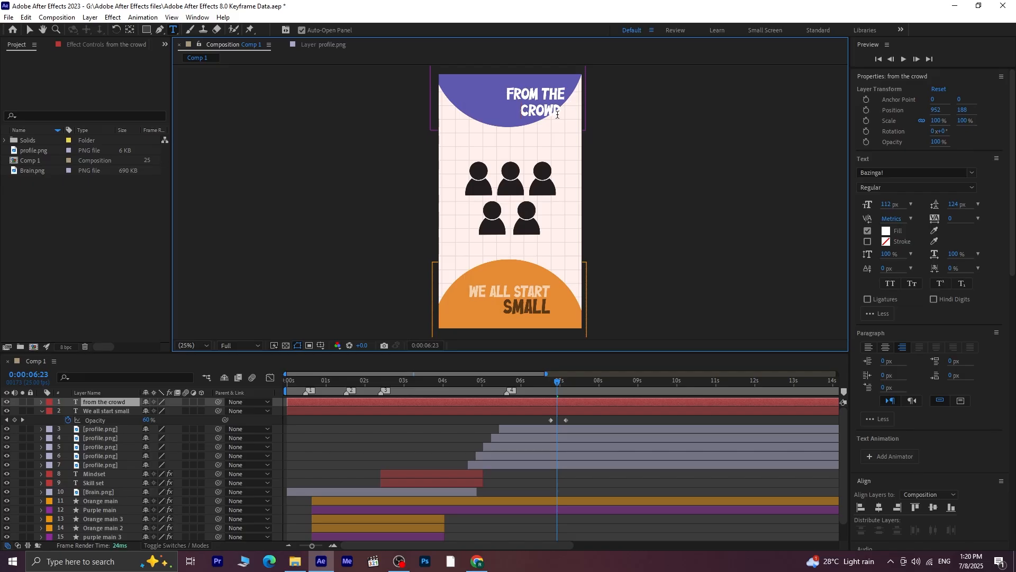
Change the fill colour of the word "crowd" to black
{"action": "key", "text": "shift+Home"}
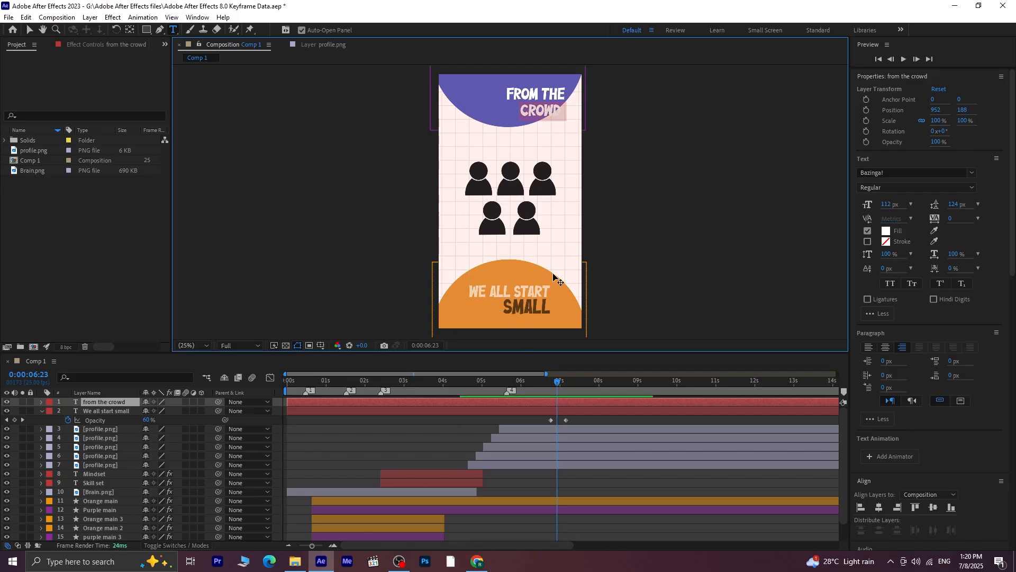
{"action": "left_click", "coordinate": [887, 231]}
{"action": "left_click", "coordinate": [493, 437]}
{"action": "left_click", "coordinate": [630, 325]}
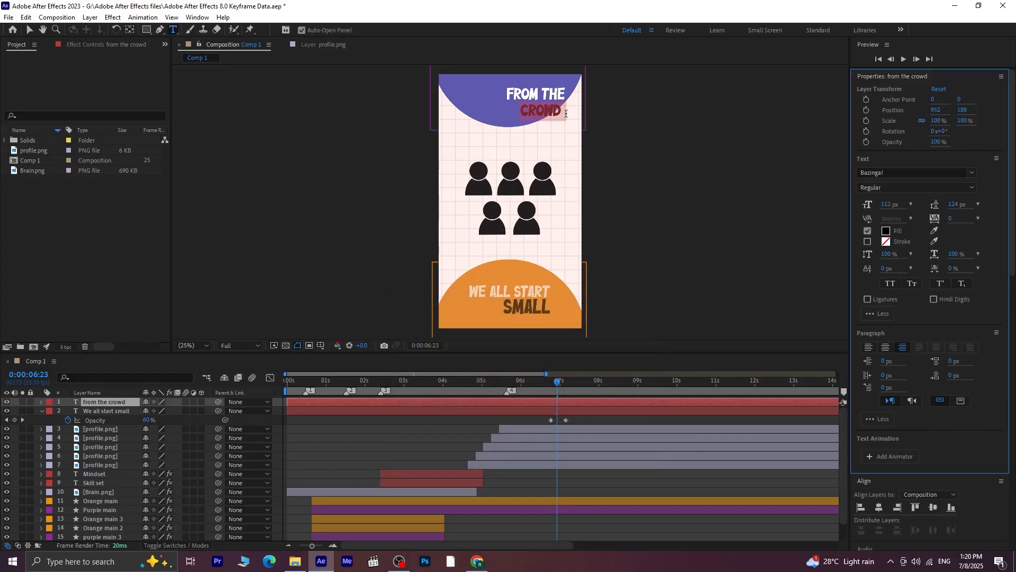
{"action": "left_click", "coordinate": [572, 113]}
{"action": "left_click", "coordinate": [29, 29]}
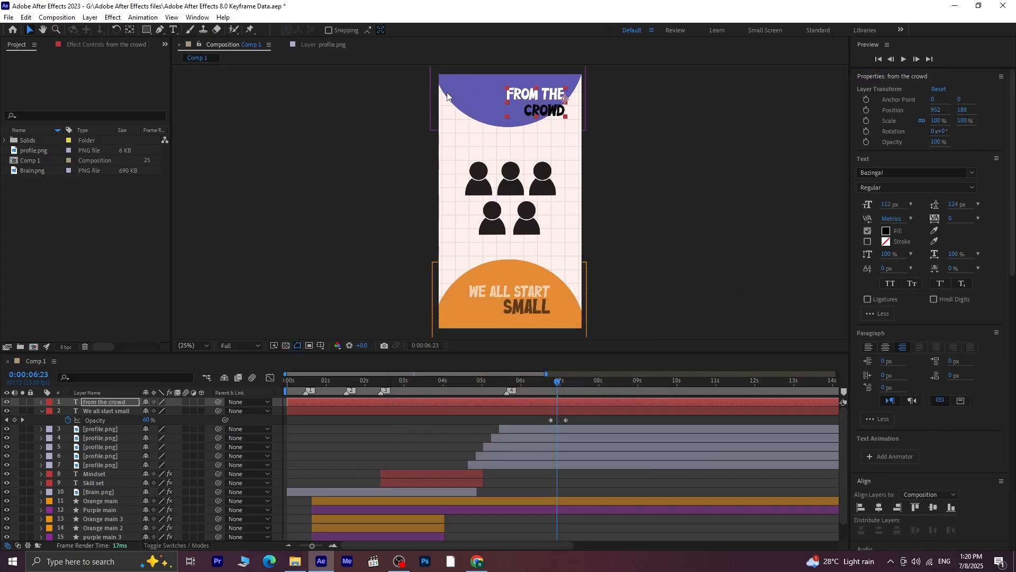
Enlarge the word "crowd" to about 138 px and centre the two-line text on the purple circle at position 736, 184
{"action": "mouse_move", "coordinate": [533, 94]}
{"action": "left_mouse_down"}
{"action": "mouse_move", "coordinate": [504, 94]}
{"action": "mouse_move", "coordinate": [538, 112]}
{"action": "left_mouse_up"}
{"action": "left_click", "coordinate": [174, 29]}
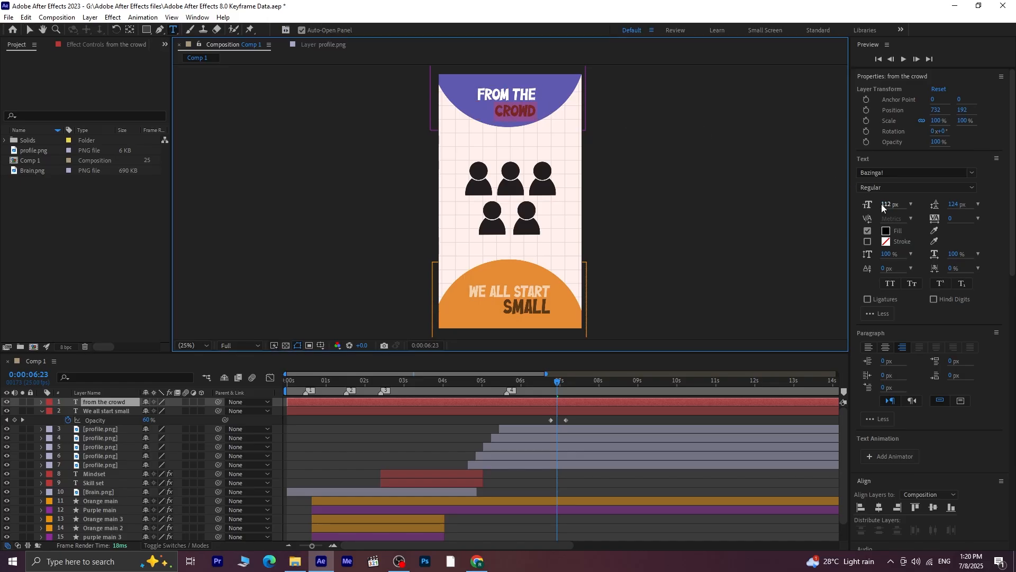
{"action": "left_click_drag", "start_coordinate": [883, 204], "coordinate": [895, 203]}
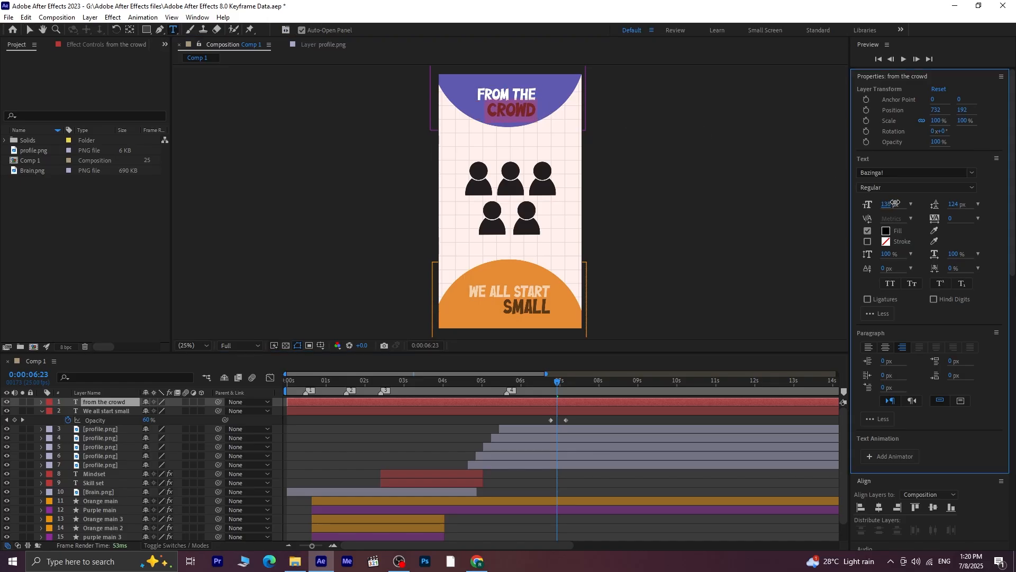
{"action": "left_click", "coordinate": [30, 30]}
{"action": "left_click_drag", "start_coordinate": [505, 111], "coordinate": [505, 110]}
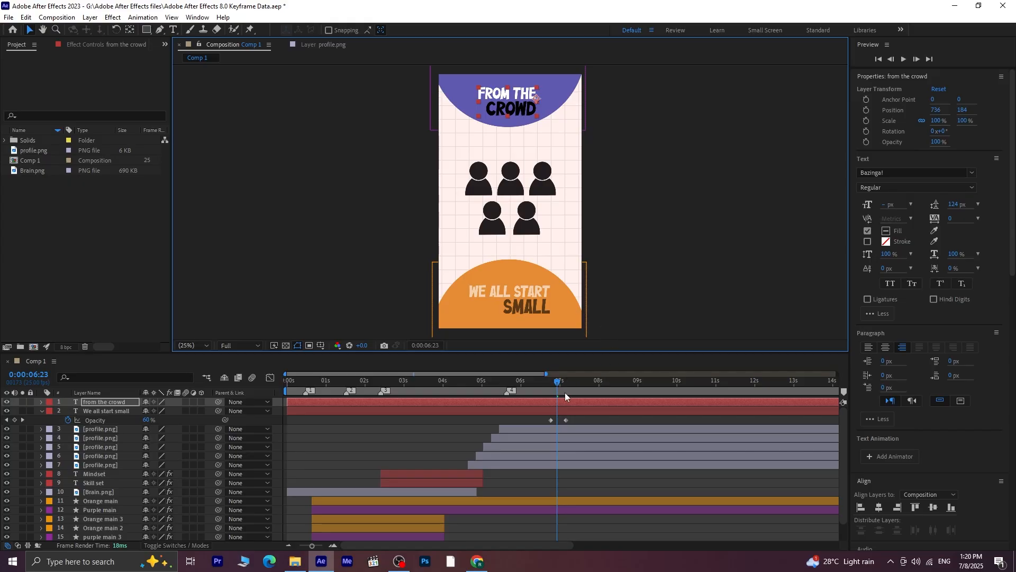
Apply the Slow Fade On animation preset to the "from the crowd" layer at 0:00:06:23
{"action": "left_click", "coordinate": [567, 411]}
{"action": "scroll", "coordinate": [993, 301], "scroll_direction": "down", "scroll_amount": 6}
{"action": "left_click", "coordinate": [916, 280]}
{"action": "left_click", "coordinate": [591, 402]}
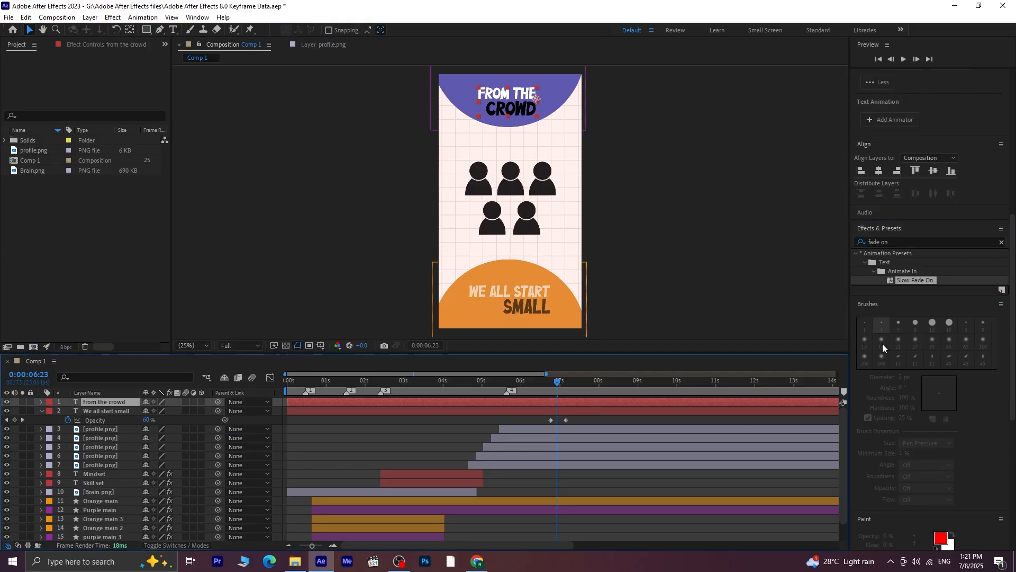
{"action": "double_click", "coordinate": [922, 282]}
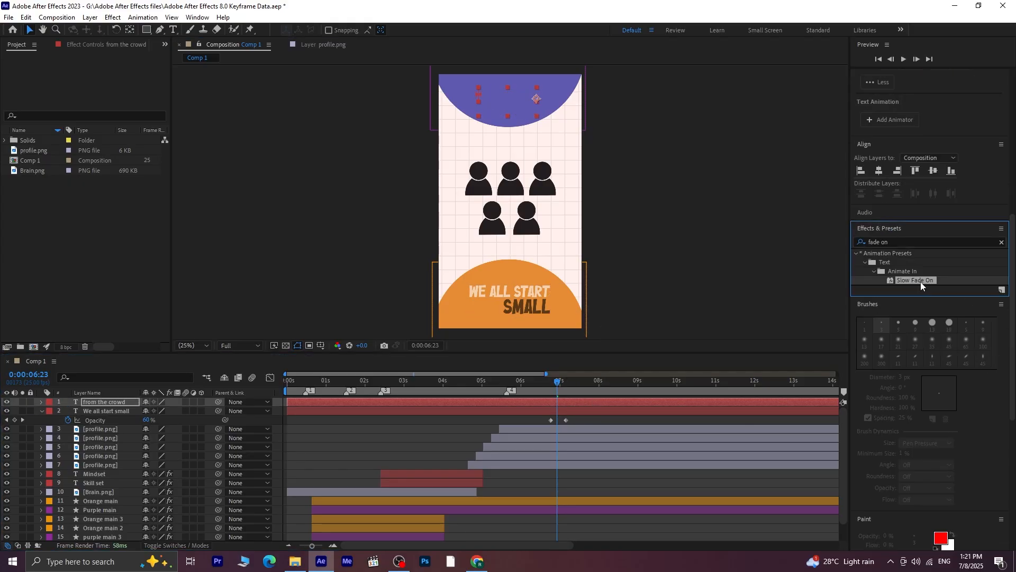
Move the last Offset keyframe of the "from the crowd" layer earlier to about 0:00:07:09 and preview the fade-in
{"action": "left_click", "coordinate": [582, 402]}
{"action": "key", "text": "u"}
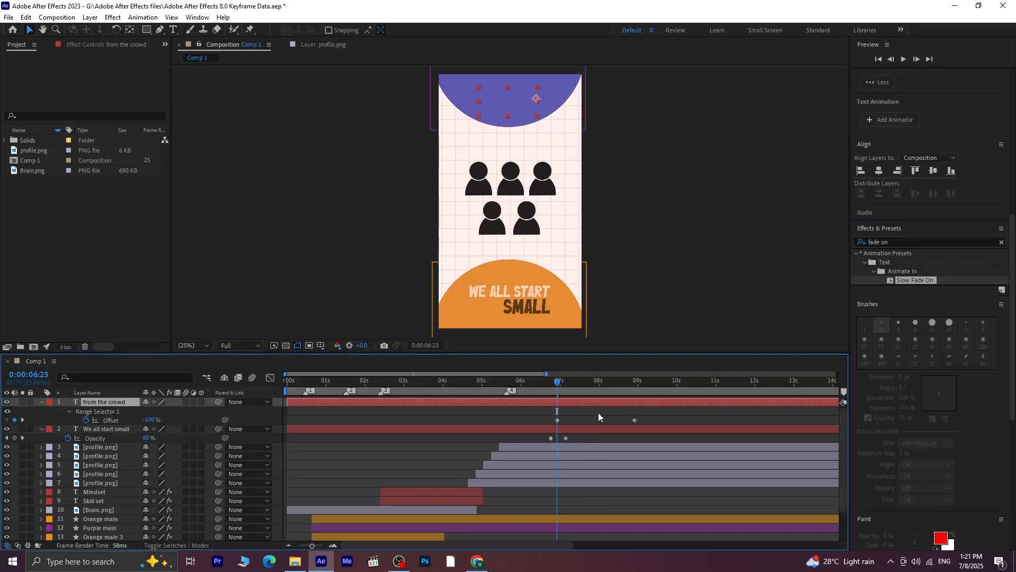
{"action": "left_click_drag", "start_coordinate": [635, 420], "coordinate": [574, 424]}
{"action": "key", "text": "space"}
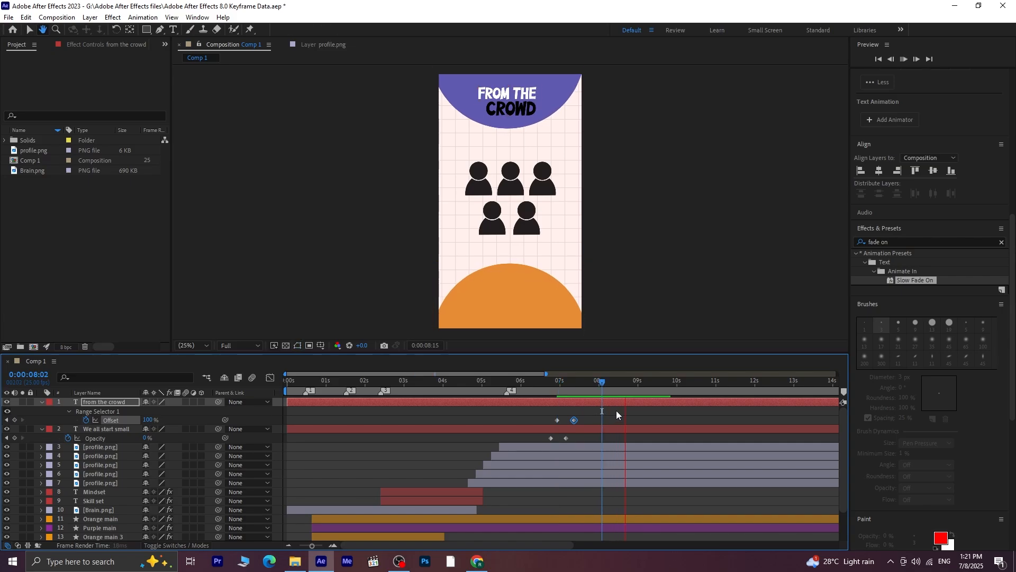
Fade out the "from the crowd" layer with Opacity keyframes of 100% at 0:00:08:14 and 0% at 0:00:08:22
{"action": "left_click", "coordinate": [624, 388]}
{"action": "left_click", "coordinate": [622, 387]}
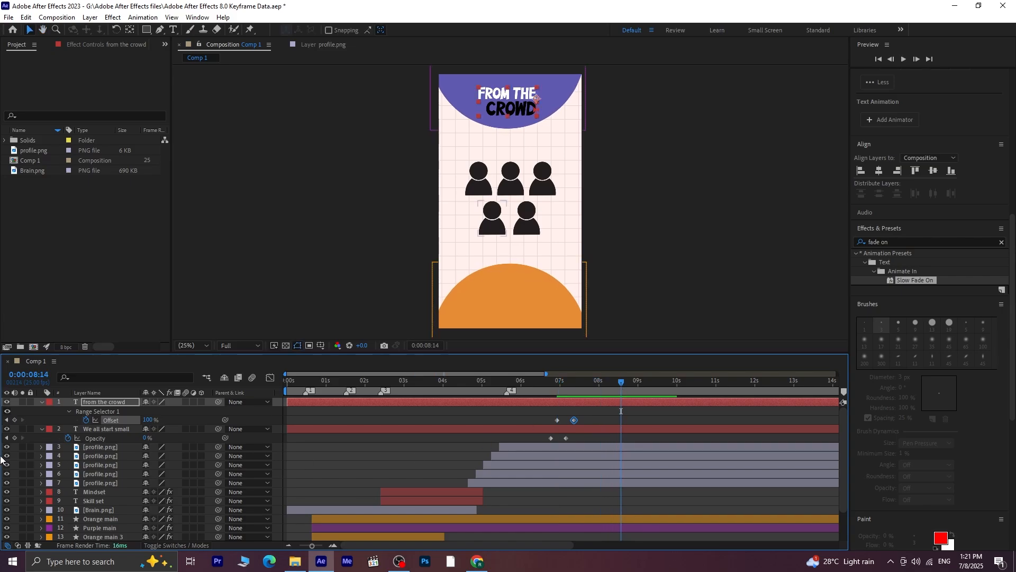
{"action": "key", "text": "t"}
{"action": "left_click", "coordinate": [69, 412]}
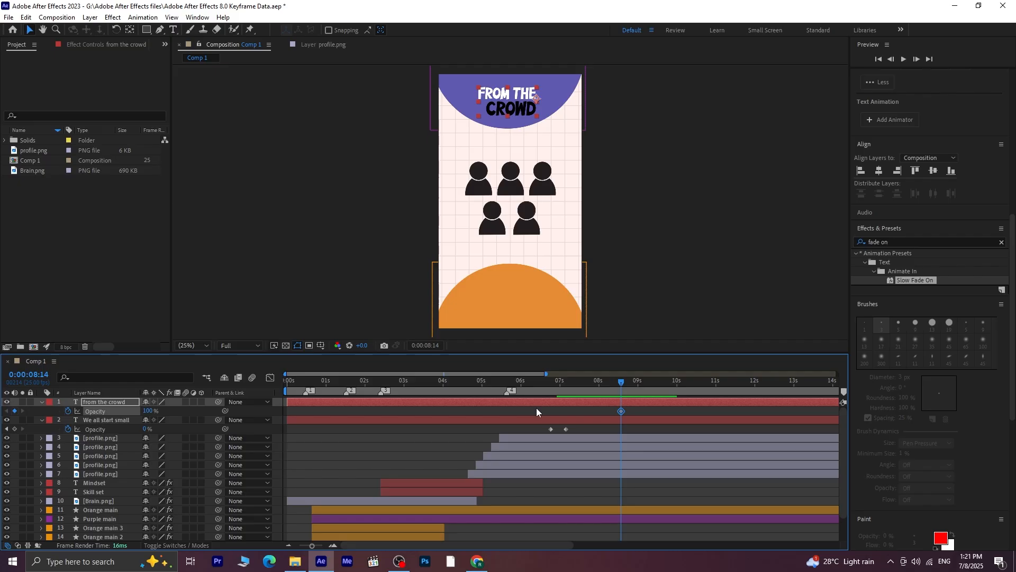
{"action": "key", "text": "shift+Page_Down"}
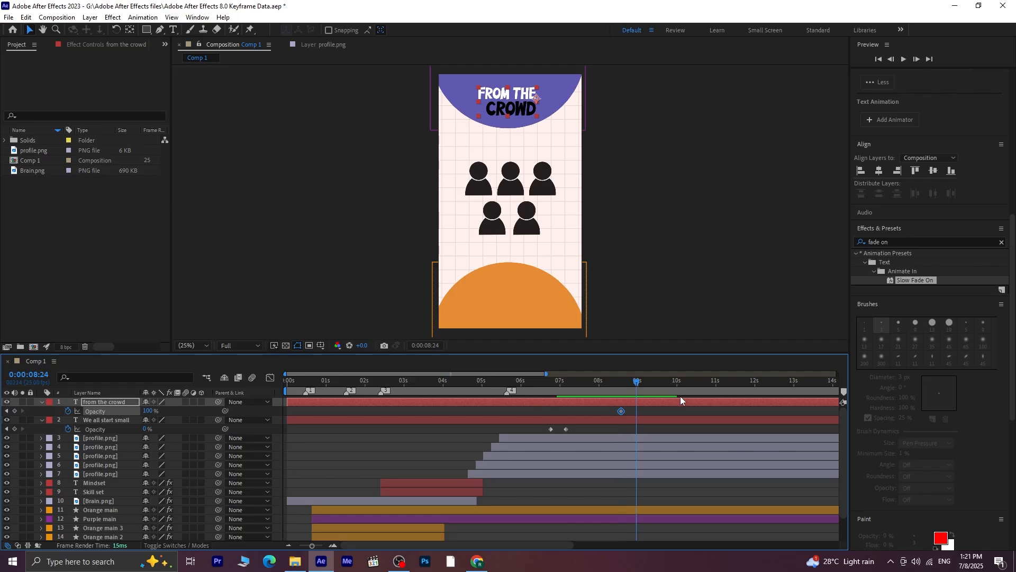
{"action": "left_click", "coordinate": [633, 381]}
{"action": "left_click", "coordinate": [149, 411]}
{"action": "type", "text": "0"}
{"action": "key", "text": "Return"}
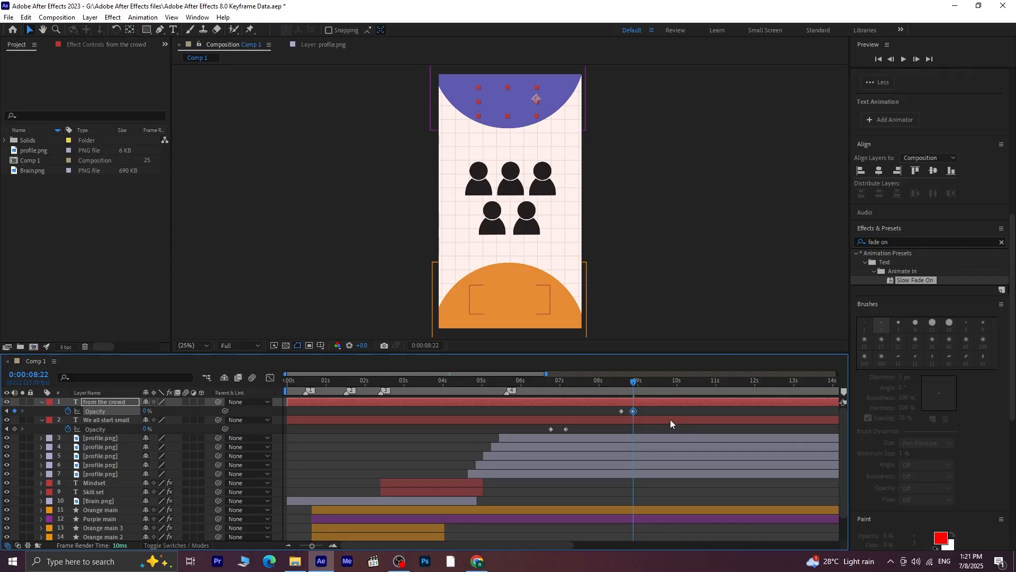
Add Position keyframes at 0:00:07:00 to the four profile icons surrounding the upper middle one
{"action": "left_click_drag", "start_coordinate": [635, 386], "coordinate": [573, 417]}
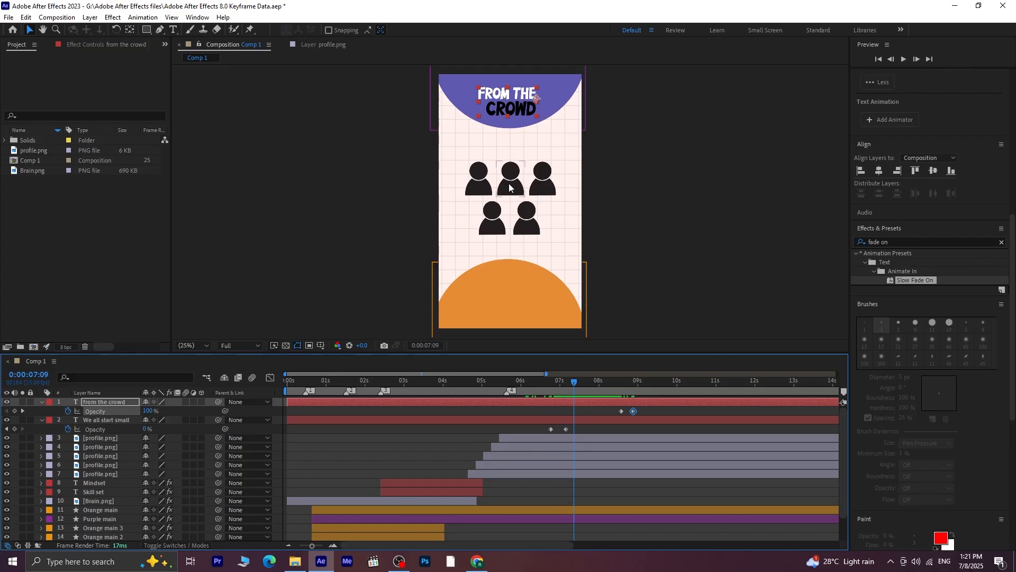
{"action": "left_click", "coordinate": [509, 187]}
{"action": "left_click", "coordinate": [579, 438]}
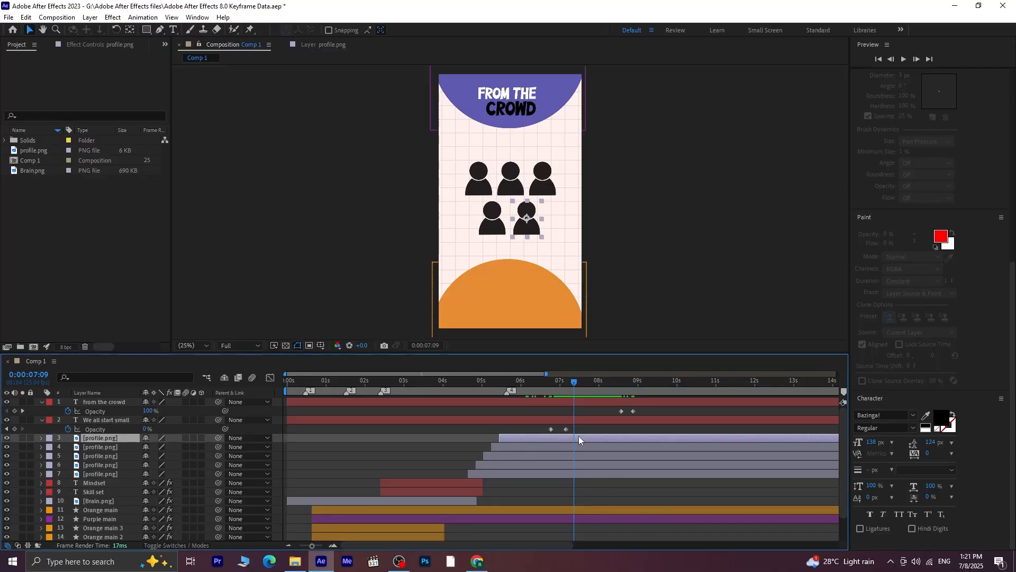
{"action": "left_click", "coordinate": [579, 458], "text": "shift"}
{"action": "left_click", "coordinate": [579, 475], "text": "shift"}
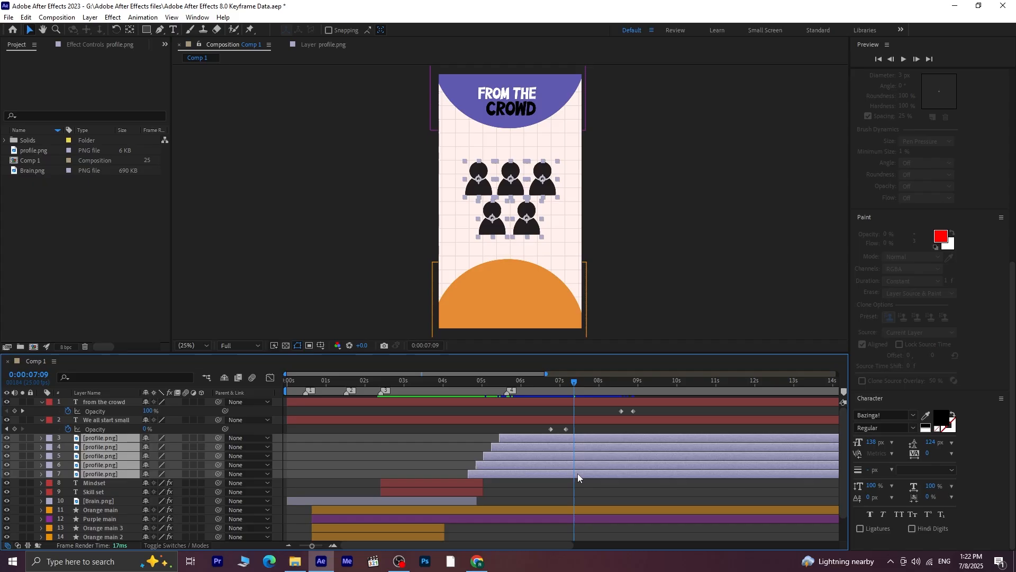
{"action": "left_click", "coordinate": [582, 465], "text": "ctrl"}
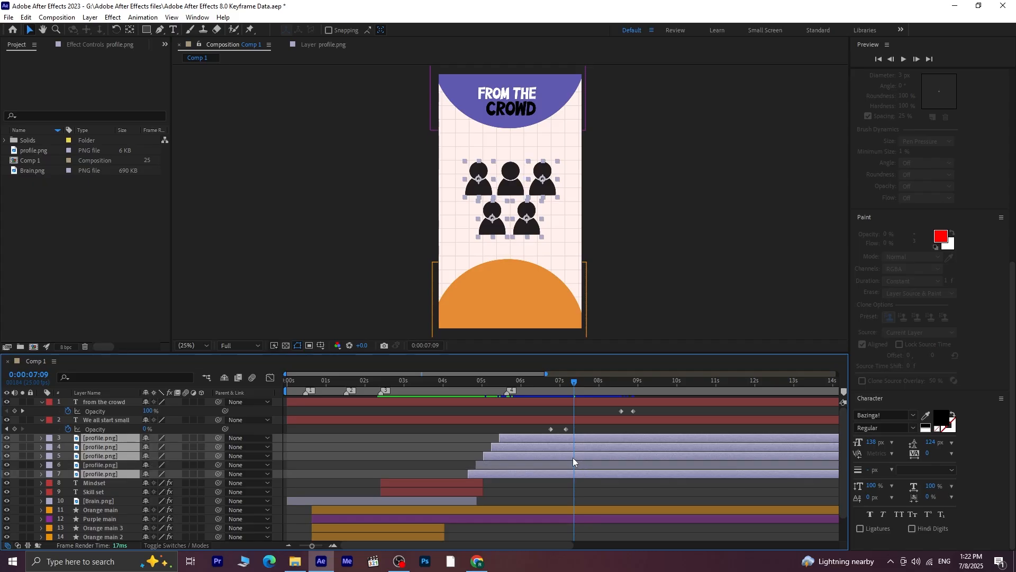
{"action": "left_click_drag", "start_coordinate": [575, 382], "coordinate": [560, 387]}
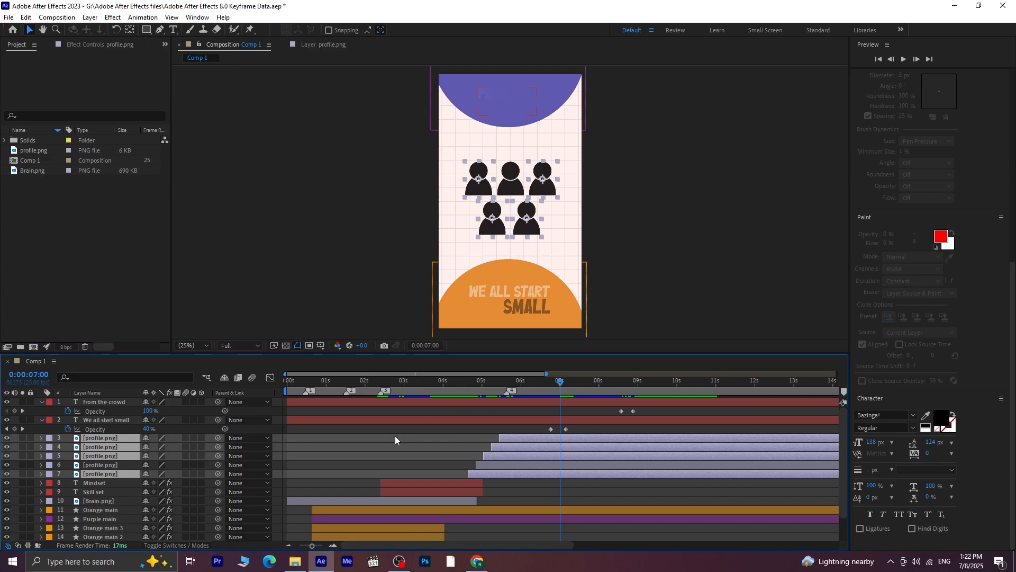
{"action": "key", "text": "p"}
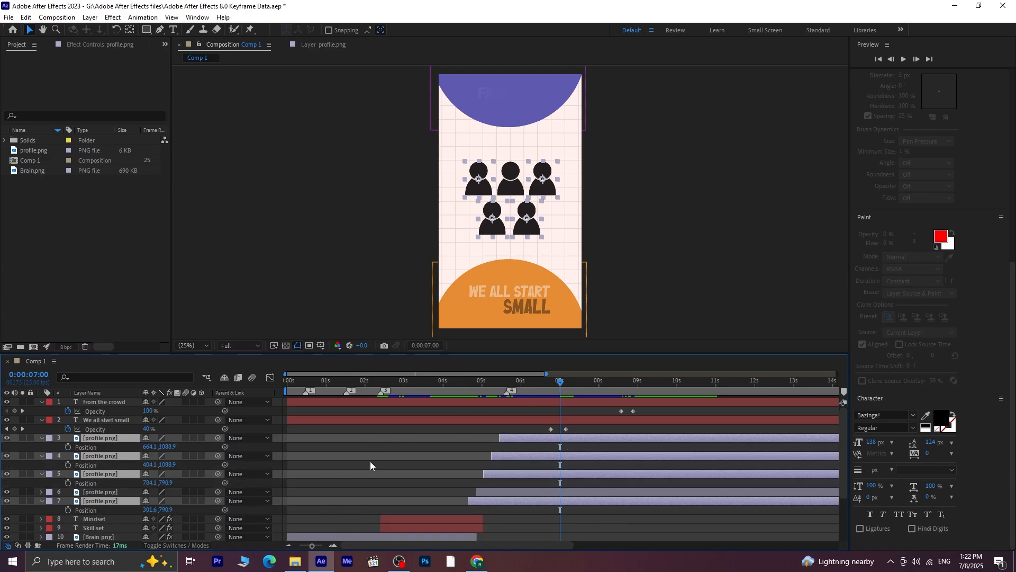
{"action": "left_click", "coordinate": [67, 447]}
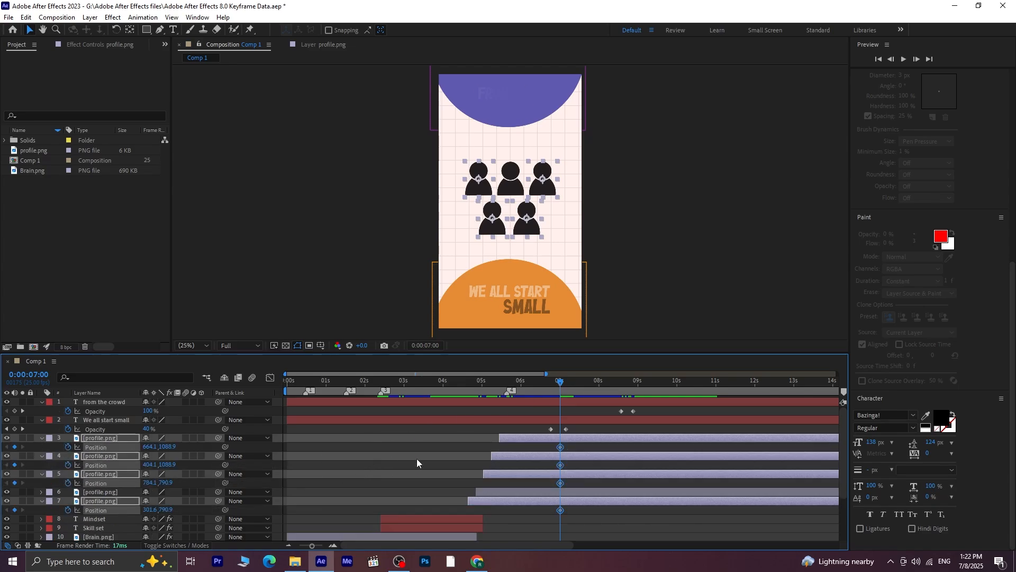
At 0:00:07:10, move the four surrounding profile icons out of the frame, two past the left edge and two past the right
{"action": "key", "text": "Page_Down"}
{"action": "key", "text": "Page_Down"}
{"action": "key", "text": "Page_Down"}
{"action": "key", "text": "Page_Down"}
{"action": "key", "text": "Page_Down"}
{"action": "key", "text": "Page_Down"}
{"action": "key", "text": "Page_Down"}
{"action": "key", "text": "Page_Down"}
{"action": "key", "text": "Page_Down"}
{"action": "key", "text": "Page_Down"}
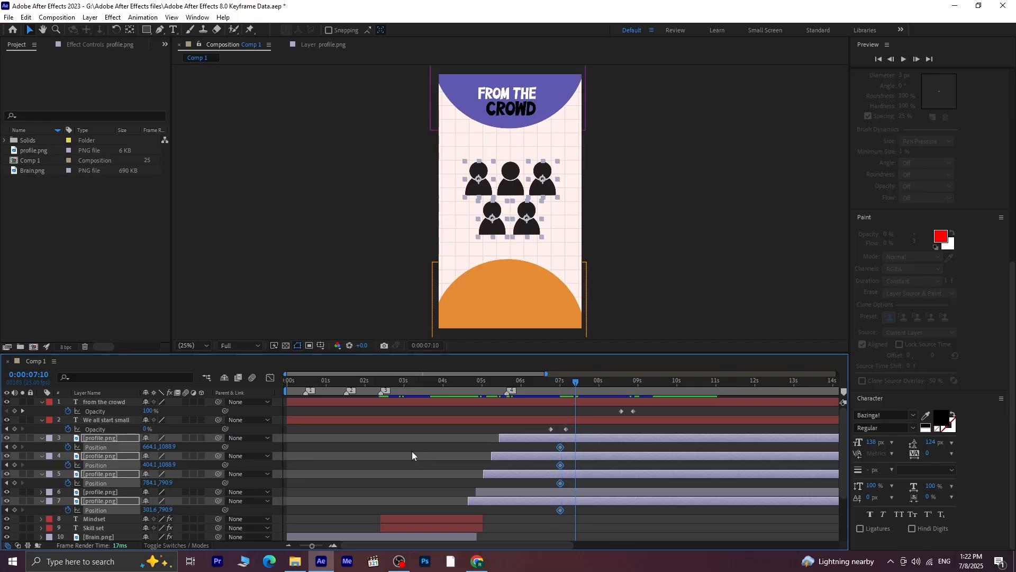
{"action": "left_click", "coordinate": [583, 446]}
{"action": "left_click", "coordinate": [583, 437]}
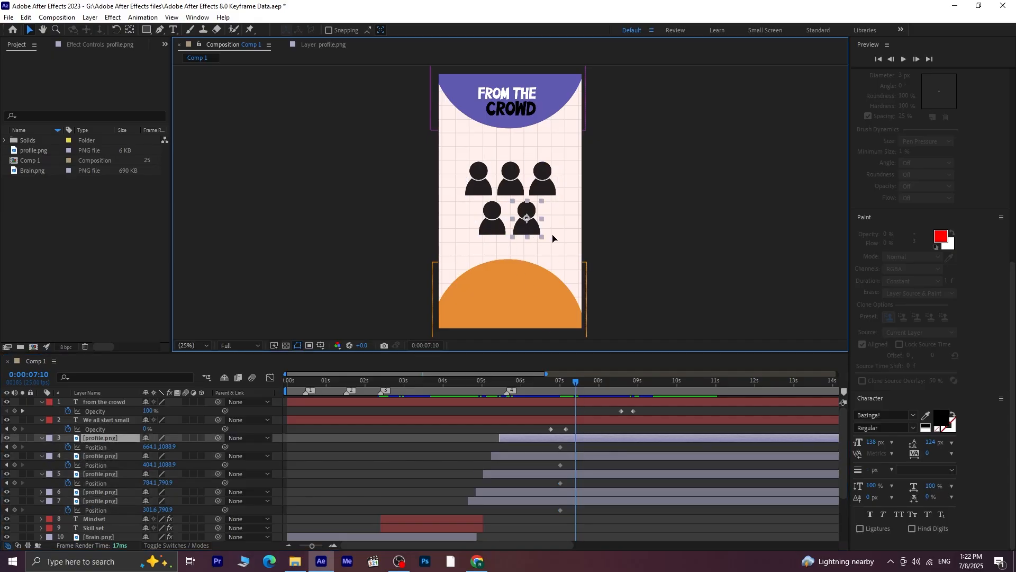
{"action": "left_click_drag", "start_coordinate": [530, 231], "coordinate": [619, 234]}
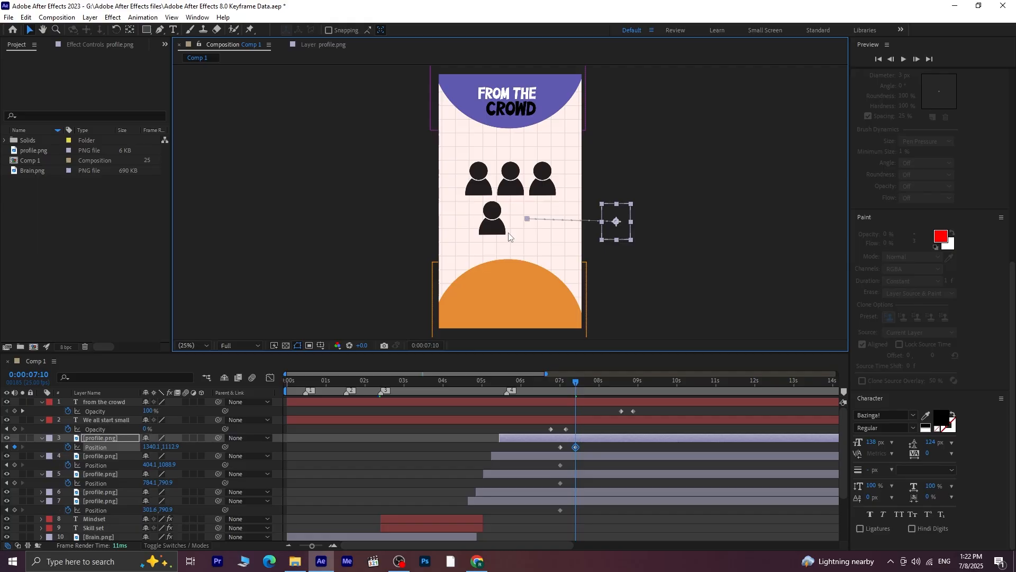
{"action": "left_click_drag", "start_coordinate": [497, 233], "coordinate": [384, 242]}
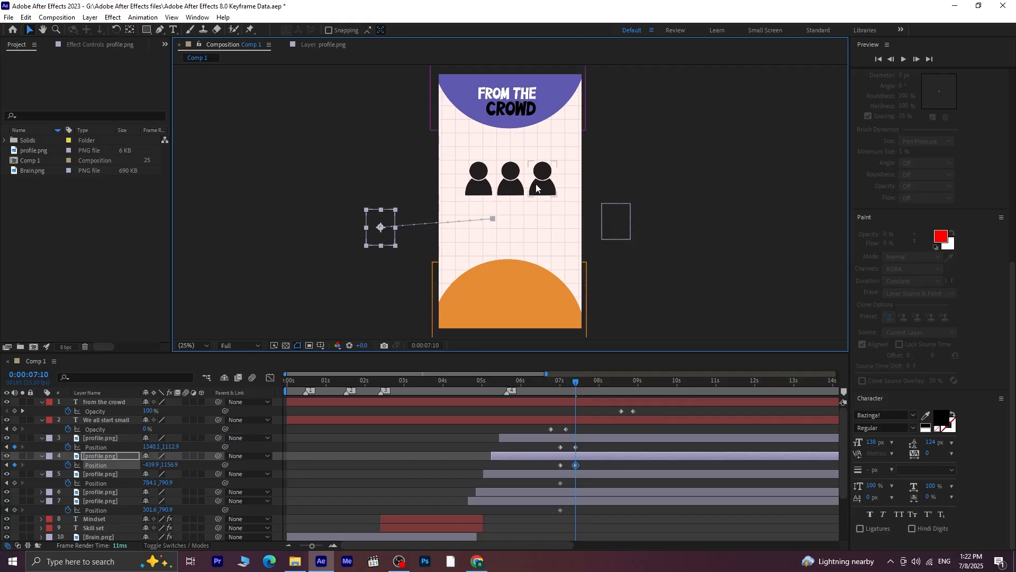
{"action": "left_click_drag", "start_coordinate": [536, 188], "coordinate": [617, 173]}
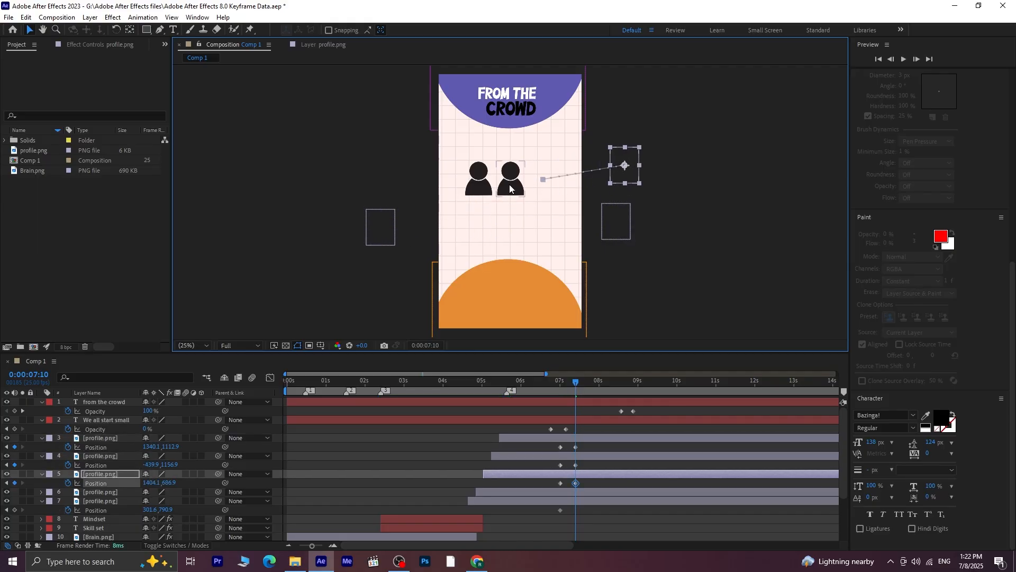
{"action": "left_click_drag", "start_coordinate": [491, 192], "coordinate": [398, 176]}
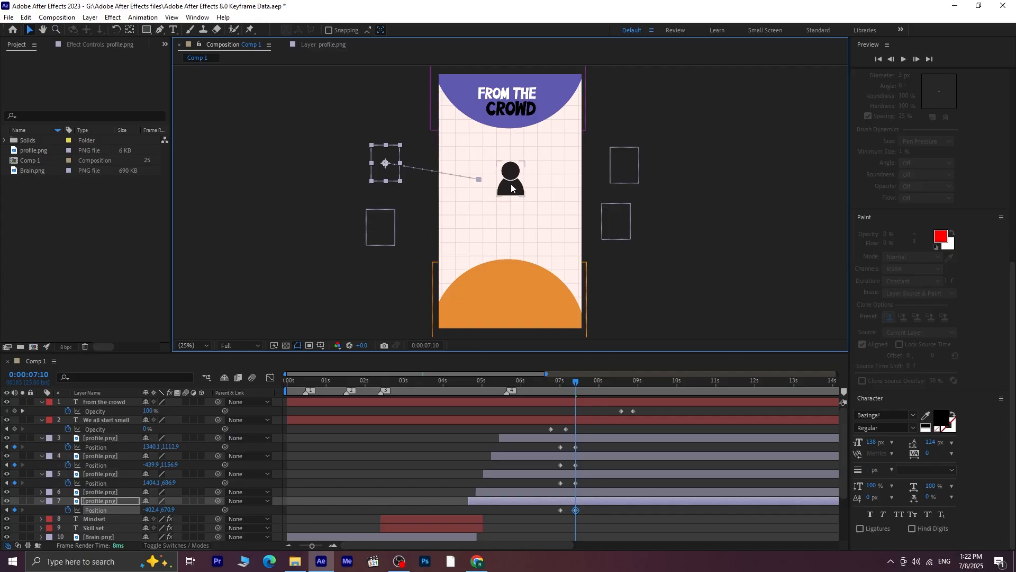
Add a Position keyframe to the remaining middle profile icon at 0:00:07:00 and centre it horizontally in the composition at 0:00:07:10
{"action": "left_click", "coordinate": [512, 188]}
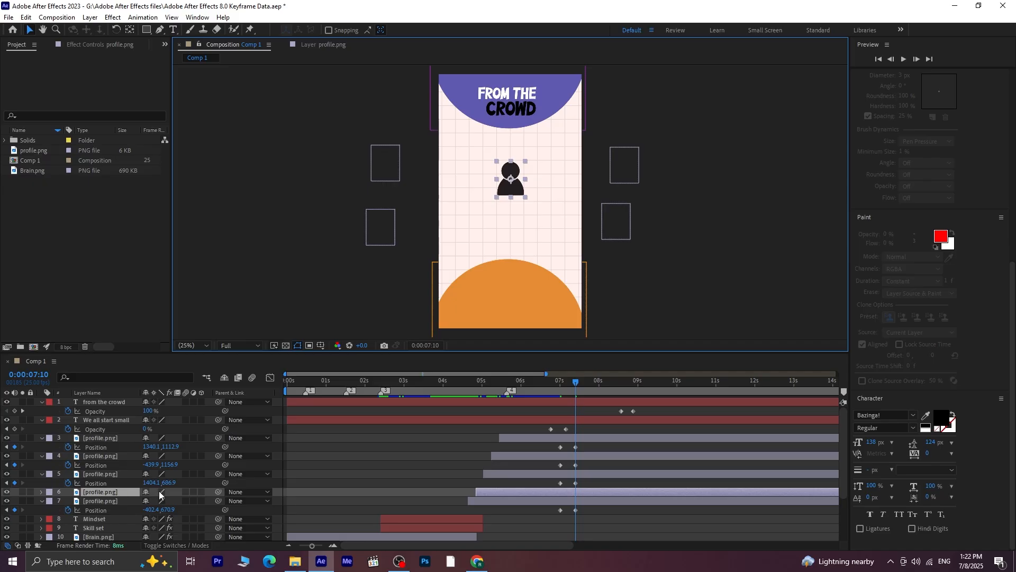
{"action": "key", "text": "p"}
{"action": "left_click", "coordinate": [68, 501]}
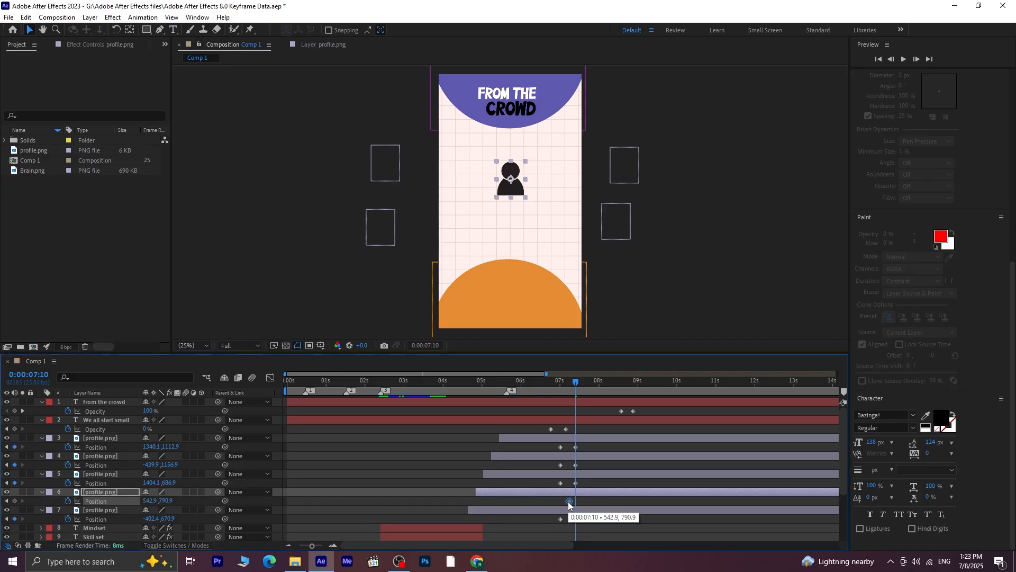
{"action": "left_click_drag", "start_coordinate": [576, 501], "coordinate": [561, 507]}
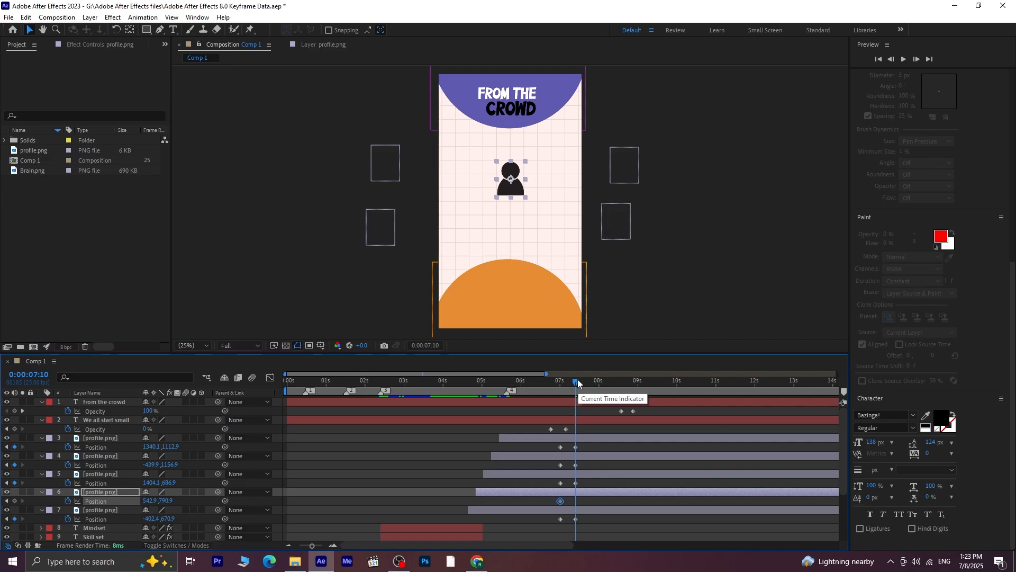
{"action": "left_click", "coordinate": [593, 496]}
{"action": "scroll", "coordinate": [906, 358], "scroll_direction": "up", "scroll_amount": 10}
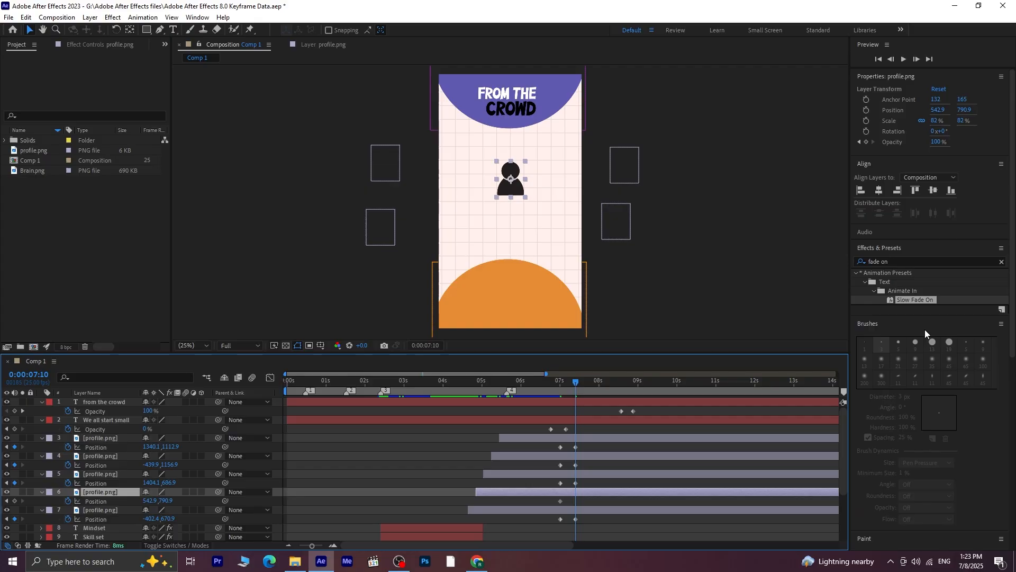
{"action": "left_click", "coordinate": [882, 191]}
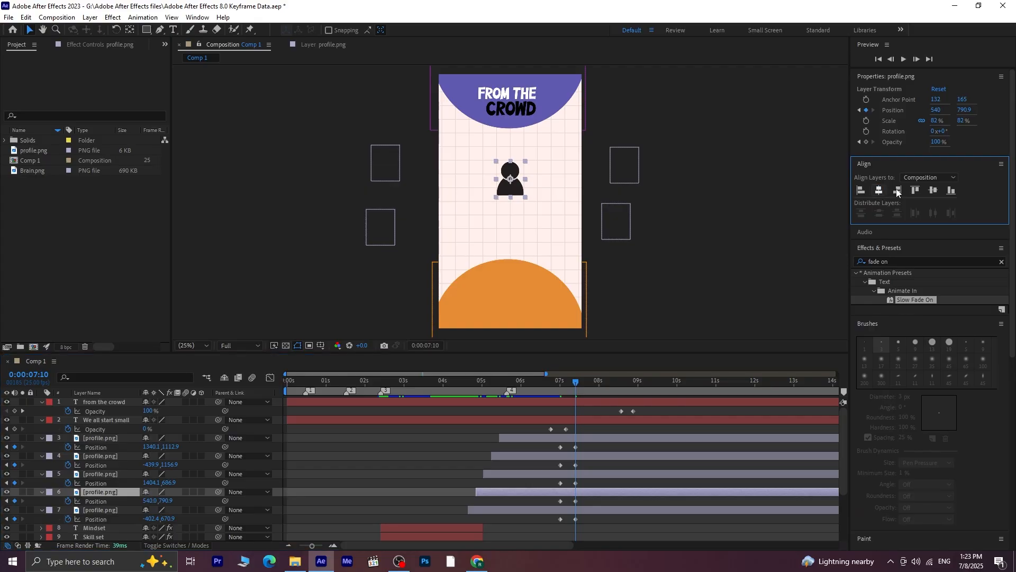
Centre the remaining profile icon vertically at 0:00:07:10 and add 82% Scale keyframes at 0:00:07:00 and 0:00:07:10
{"action": "left_click", "coordinate": [935, 191]}
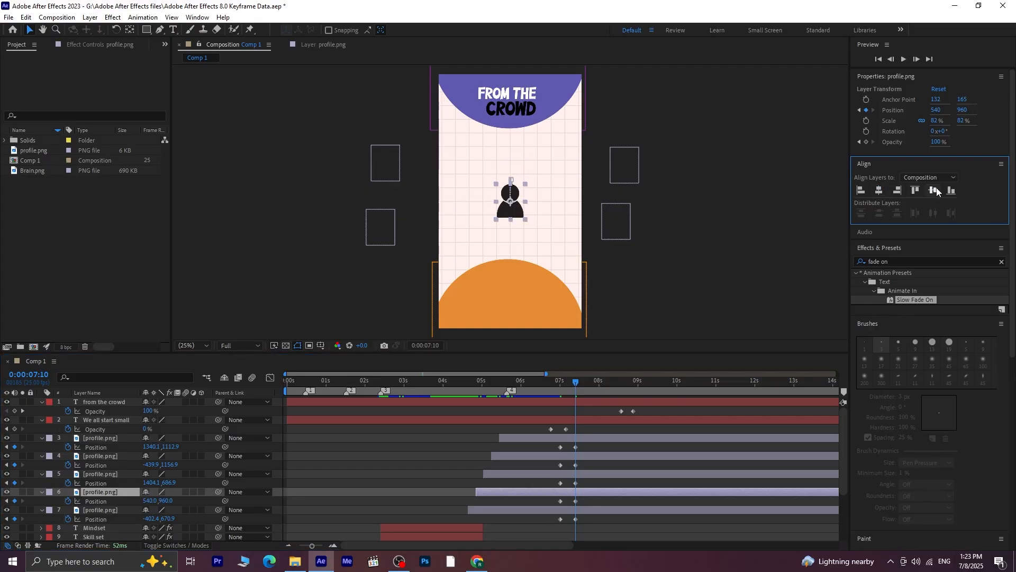
{"action": "left_click", "coordinate": [170, 506]}
{"action": "key", "text": "shift+s"}
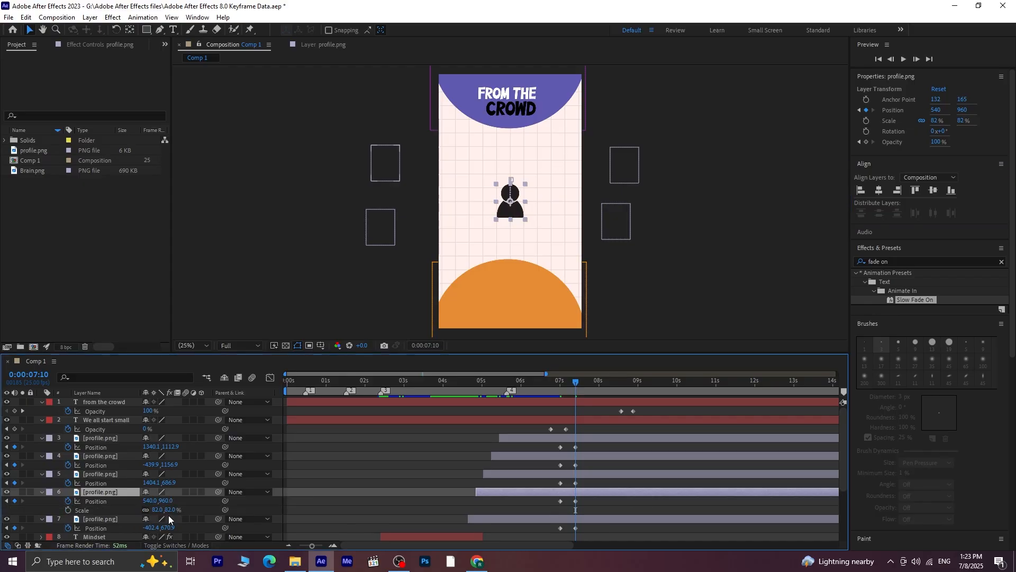
{"action": "left_click", "coordinate": [68, 511]}
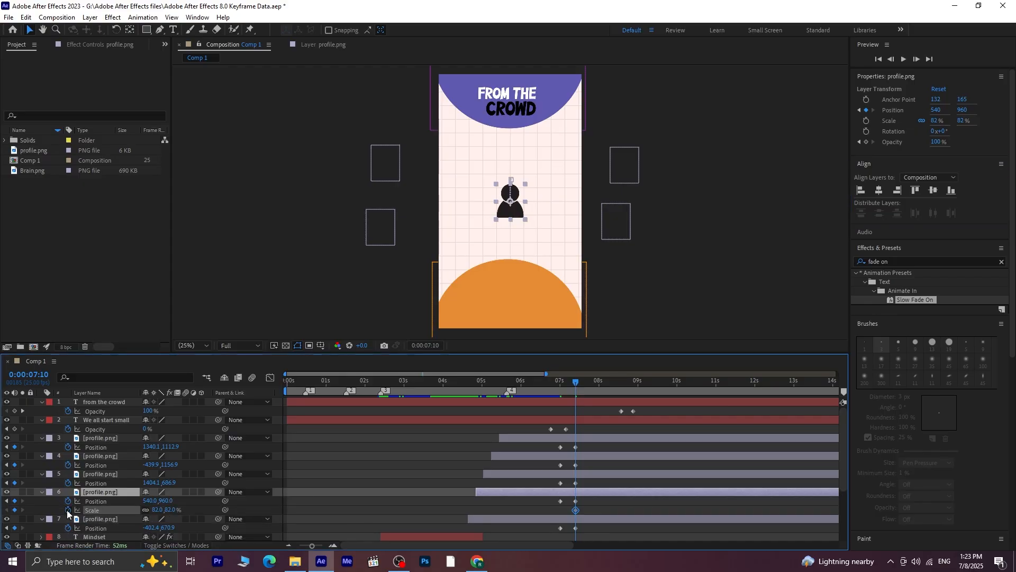
{"action": "left_click", "coordinate": [7, 502]}
{"action": "left_click", "coordinate": [14, 510]}
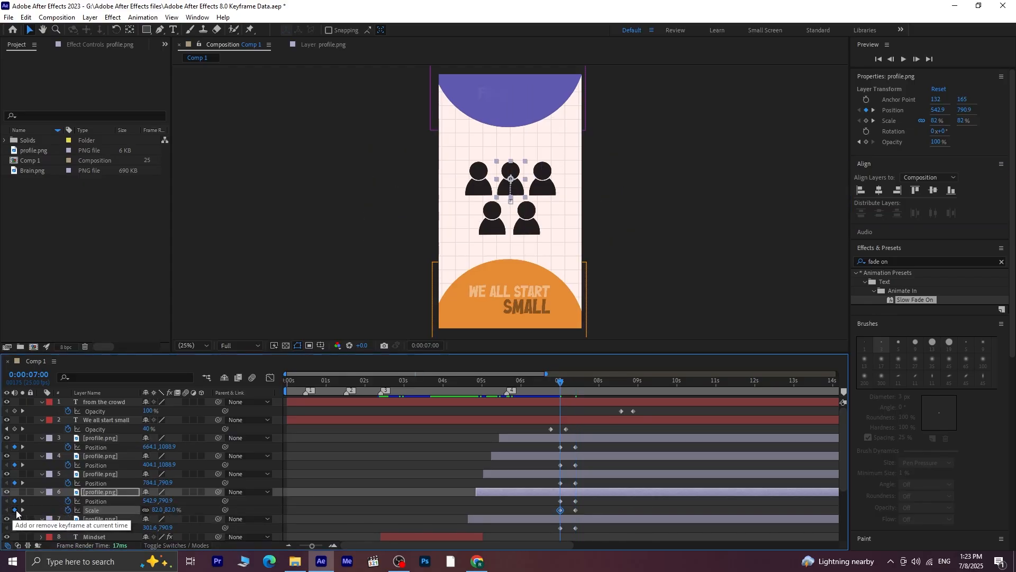
{"action": "left_click", "coordinate": [23, 510]}
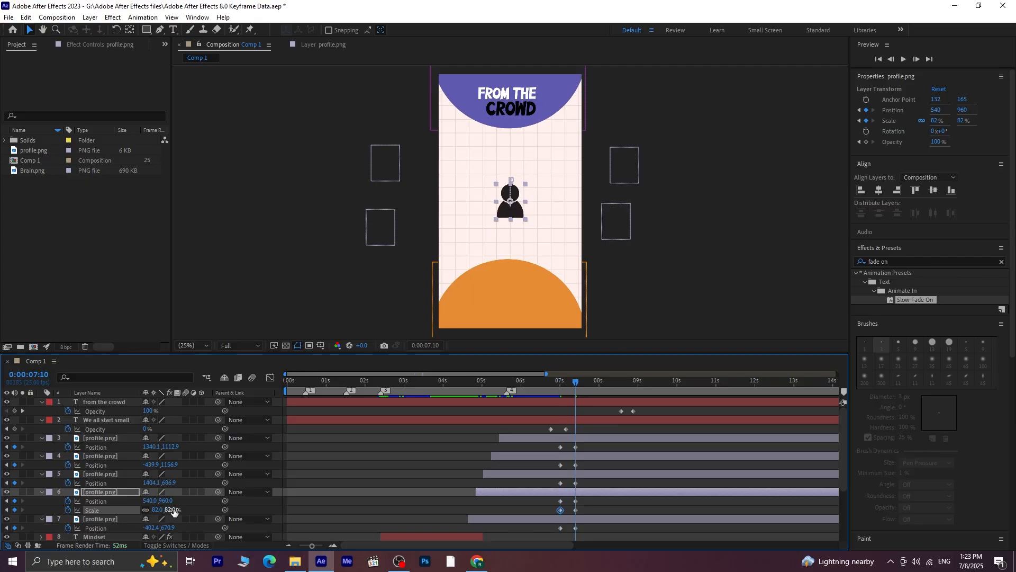
At 0:00:07:10, enlarge the remaining profile icon to 98%, raise it to Position 544, 864, and preview the motion
{"action": "left_click_drag", "start_coordinate": [172, 509], "coordinate": [188, 509]}
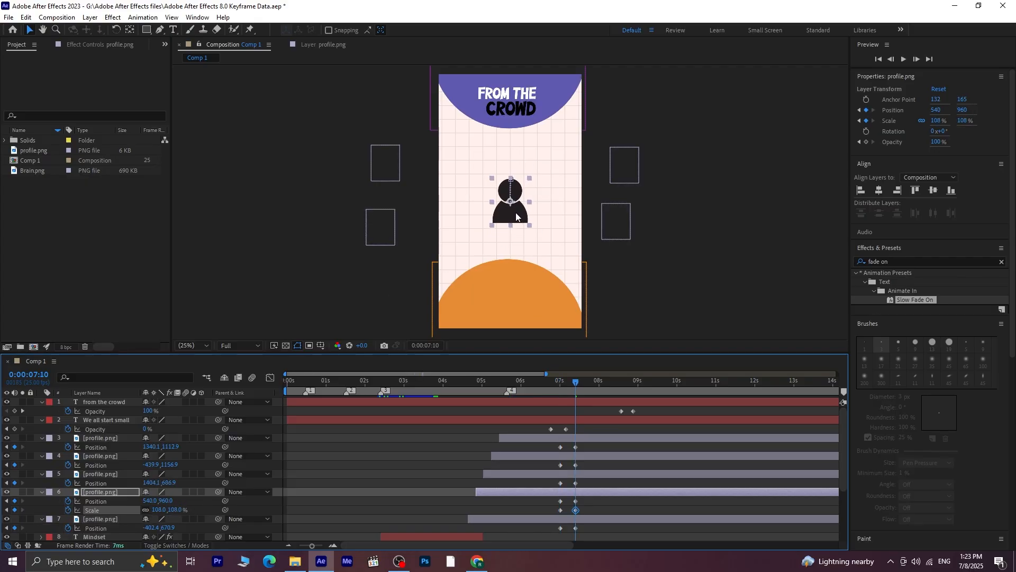
{"action": "left_click_drag", "start_coordinate": [516, 220], "coordinate": [516, 205]}
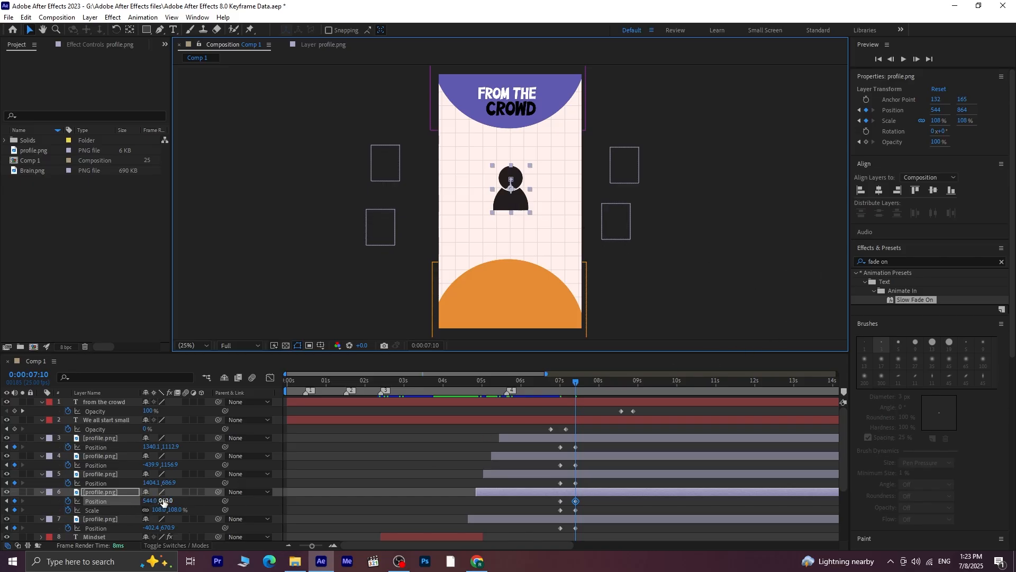
{"action": "left_click_drag", "start_coordinate": [180, 510], "coordinate": [174, 512]}
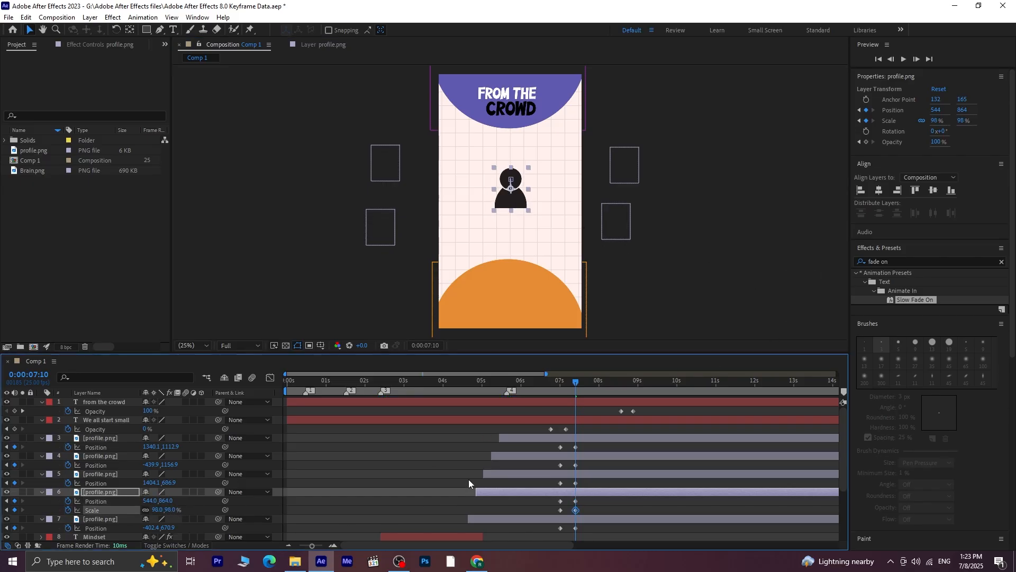
{"action": "left_click_drag", "start_coordinate": [576, 389], "coordinate": [536, 385]}
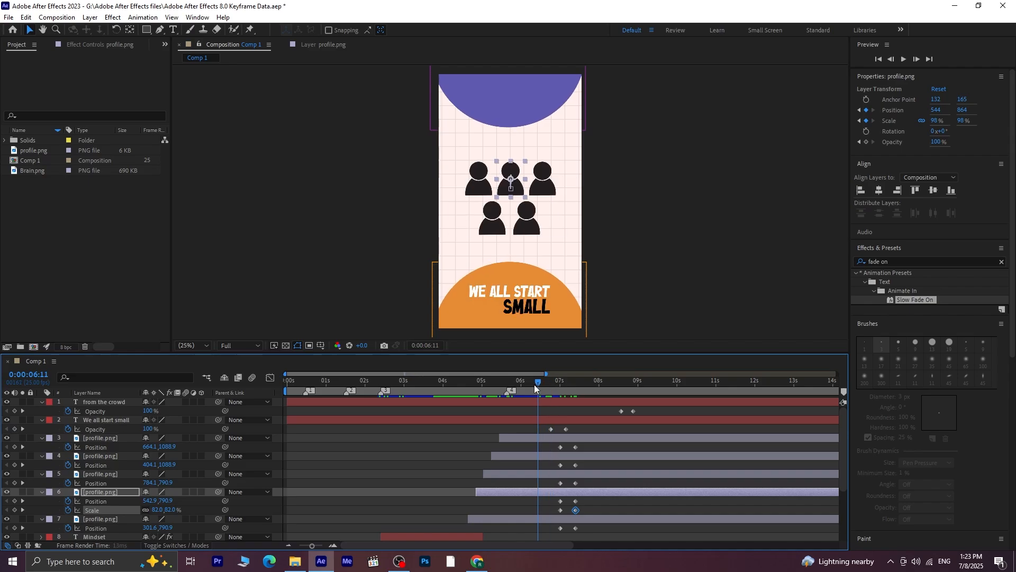
{"action": "key", "text": "space"}
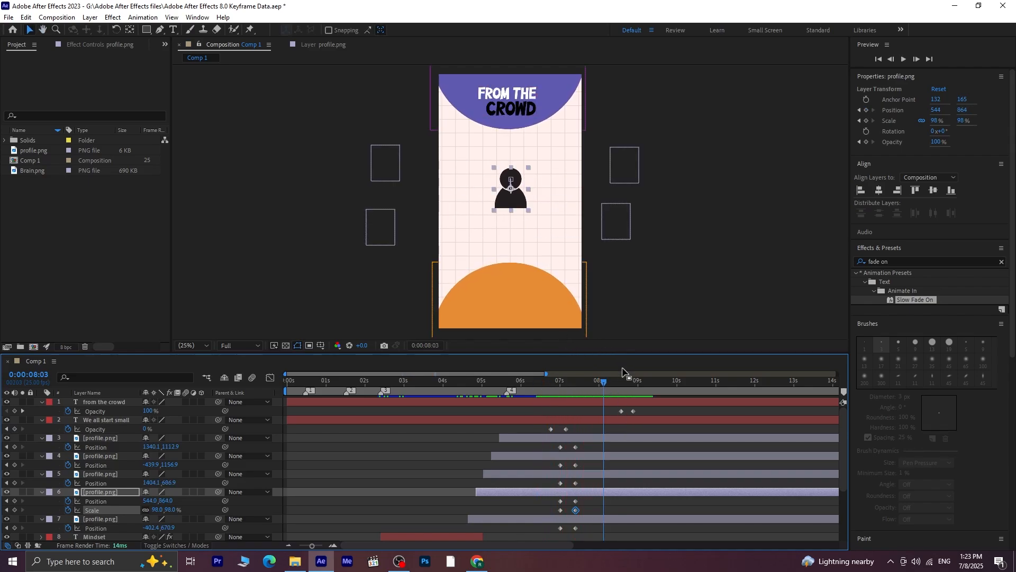
Shift the "from the crowd" Opacity keyframes earlier, starting the fade-out at about 0:00:07:16 and ending it at 0:00:07:22
{"action": "left_click_drag", "start_coordinate": [601, 380], "coordinate": [590, 402]}
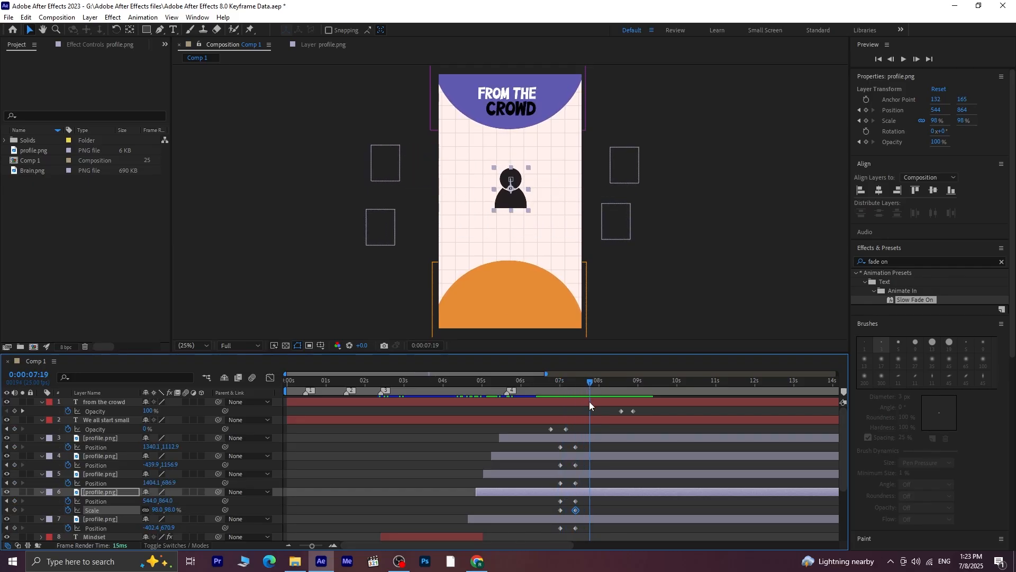
{"action": "left_click", "coordinate": [622, 411]}
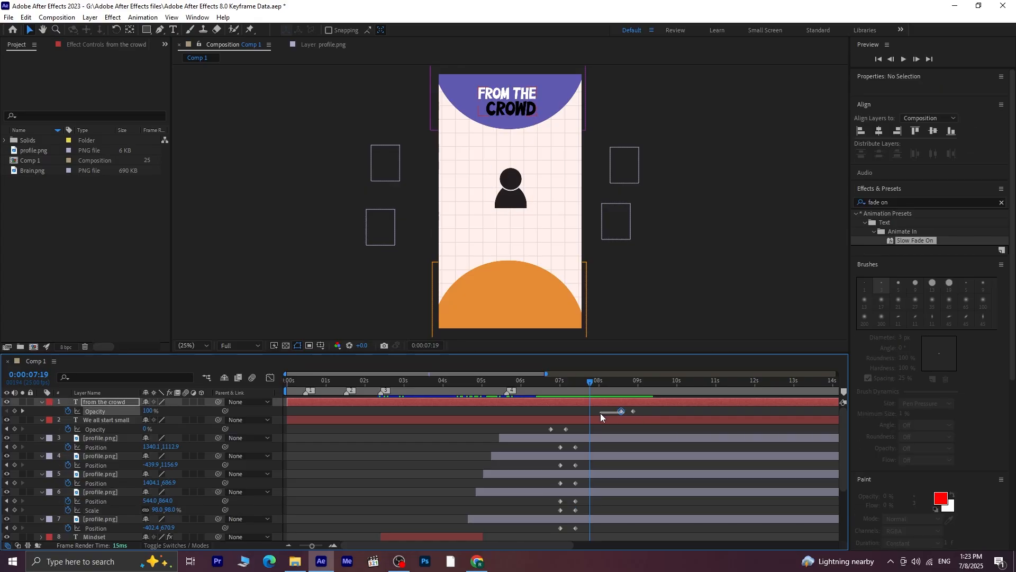
{"action": "left_click_drag", "start_coordinate": [642, 408], "coordinate": [593, 411]}
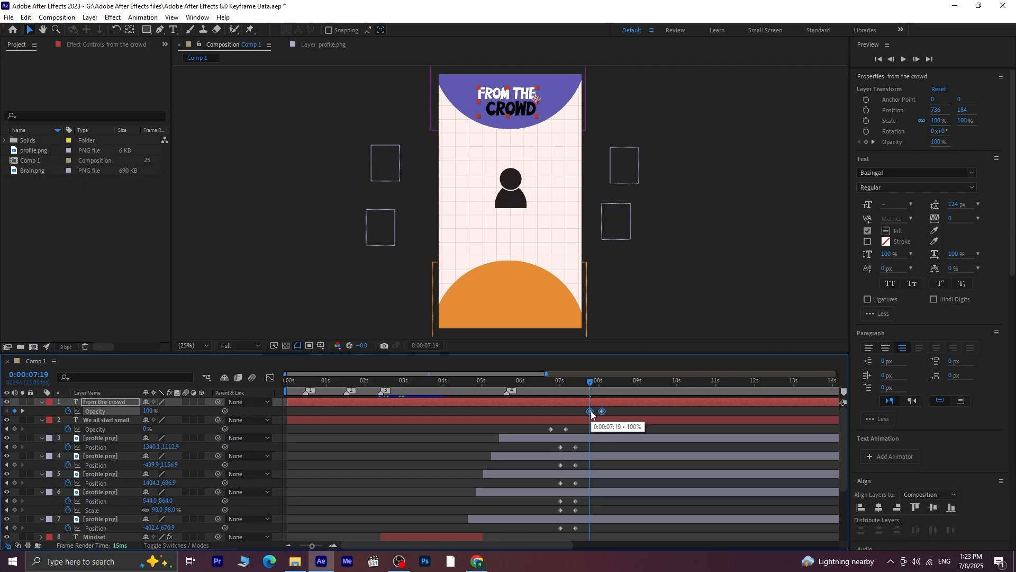
{"action": "key", "text": "space"}
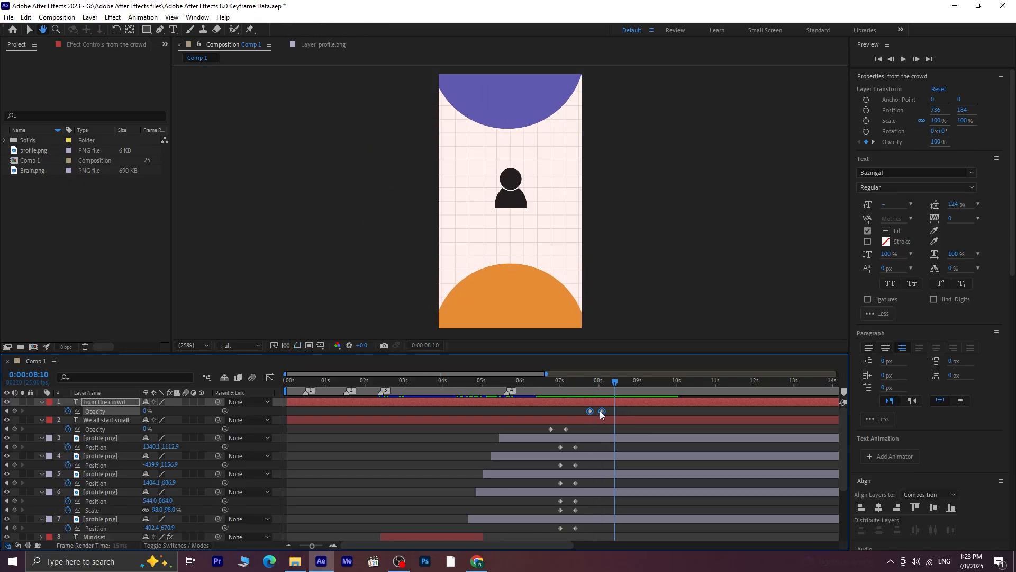
{"action": "mouse_move", "coordinate": [602, 410]}
{"action": "left_mouse_down"}
{"action": "mouse_move", "coordinate": [581, 392]}
{"action": "mouse_move", "coordinate": [585, 411]}
{"action": "left_mouse_up"}
{"action": "mouse_move", "coordinate": [589, 388]}
{"action": "left_mouse_down"}
{"action": "mouse_move", "coordinate": [601, 386]}
{"action": "mouse_move", "coordinate": [587, 390]}
{"action": "left_mouse_up"}
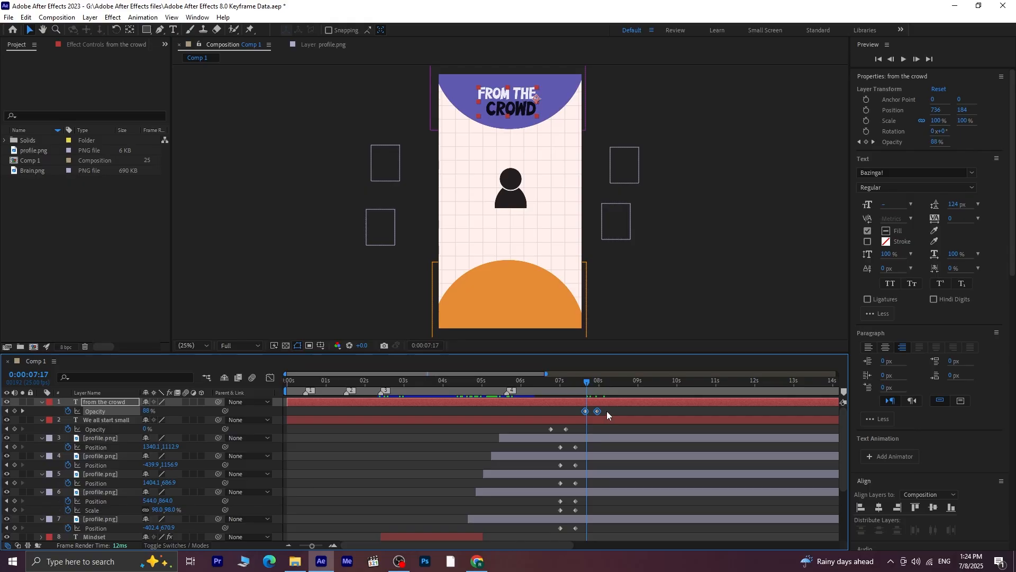
{"action": "left_click", "coordinate": [601, 411]}
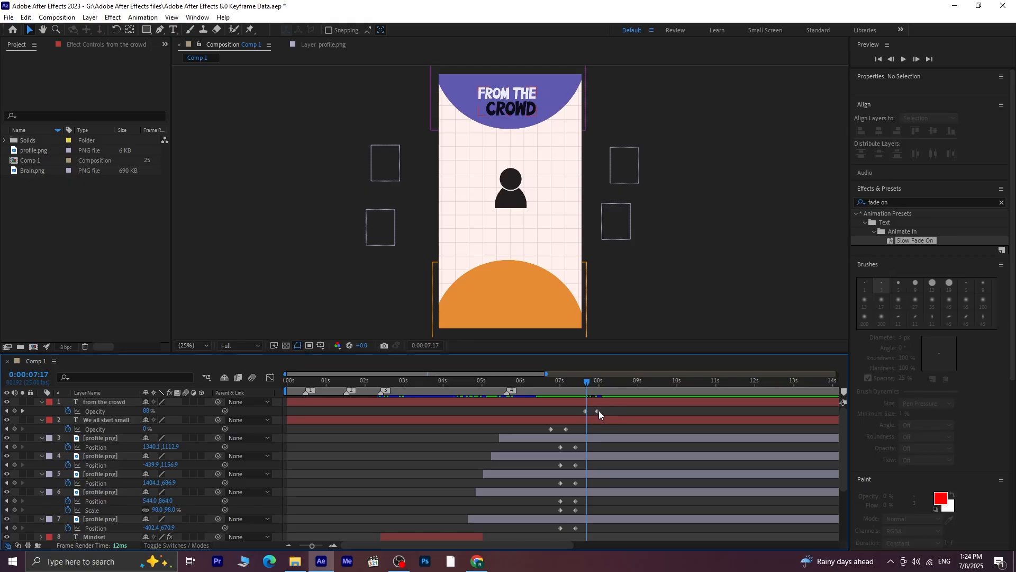
{"action": "mouse_move", "coordinate": [599, 411]}
{"action": "left_mouse_down"}
{"action": "mouse_move", "coordinate": [590, 386]}
{"action": "mouse_move", "coordinate": [594, 398]}
{"action": "left_mouse_up"}
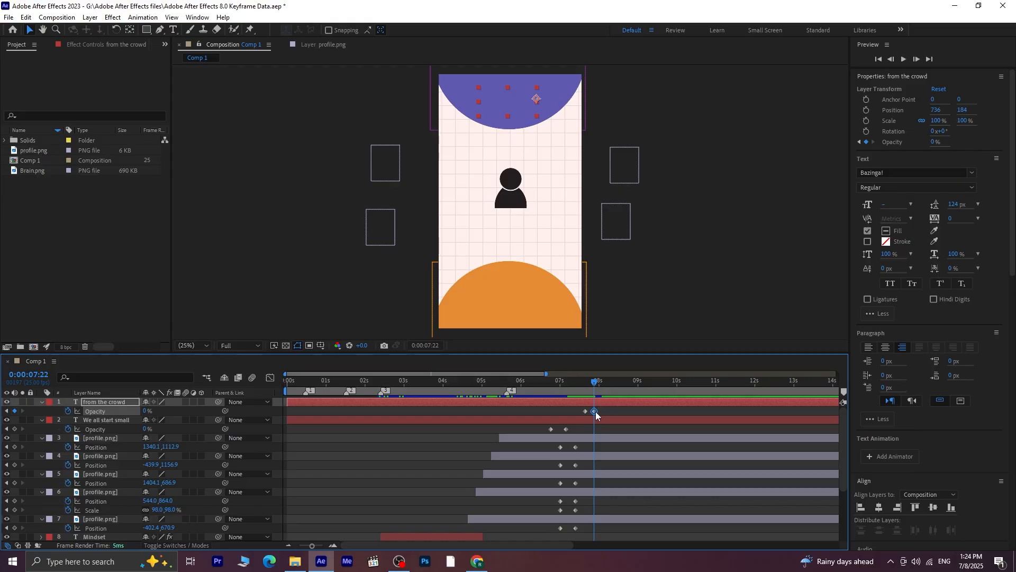
Add Opacity and Position keyframes to the Purple main and Orange main layers at 0:00:07:17
{"action": "left_click", "coordinate": [587, 383]}
{"action": "left_click", "coordinate": [571, 112]}
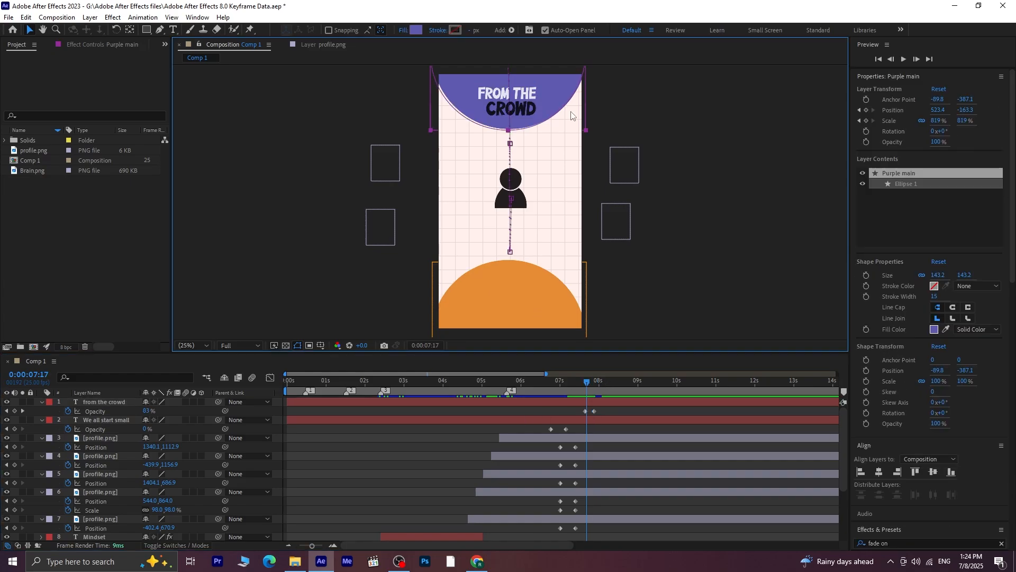
{"action": "left_click", "coordinate": [581, 314], "text": "shift"}
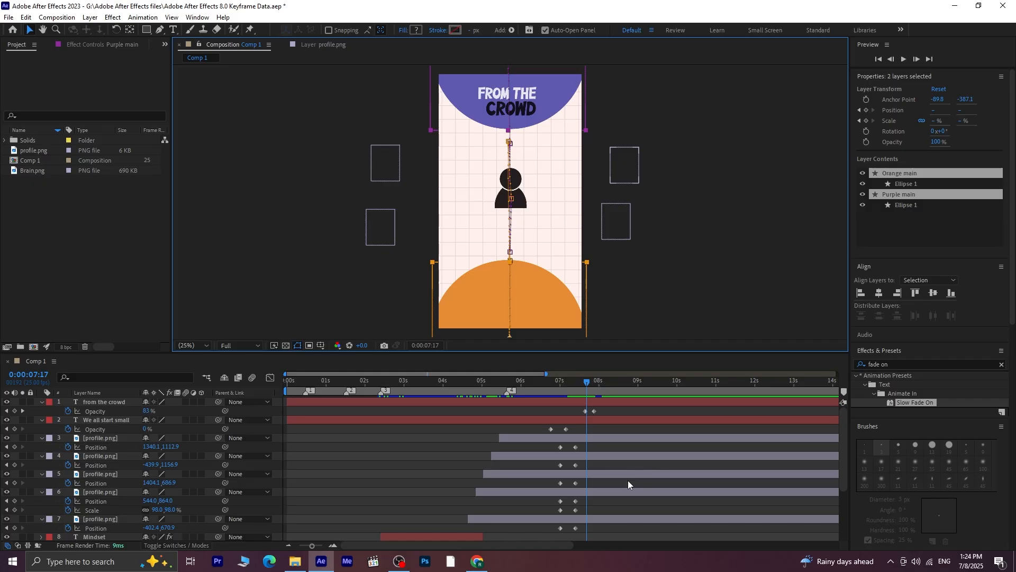
{"action": "scroll", "coordinate": [628, 481], "scroll_direction": "down", "scroll_amount": 3}
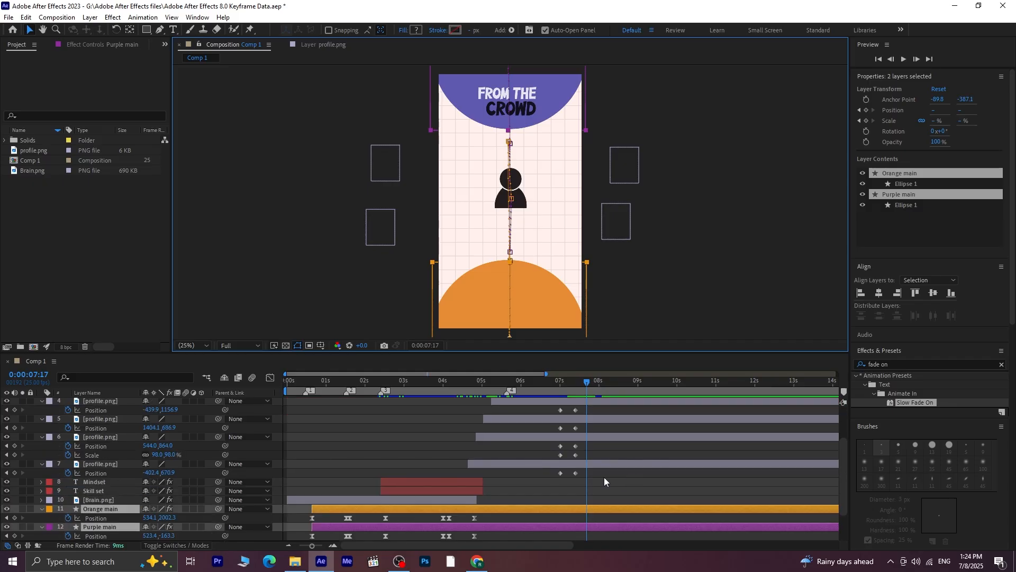
{"action": "scroll", "coordinate": [604, 478], "scroll_direction": "down", "scroll_amount": 2}
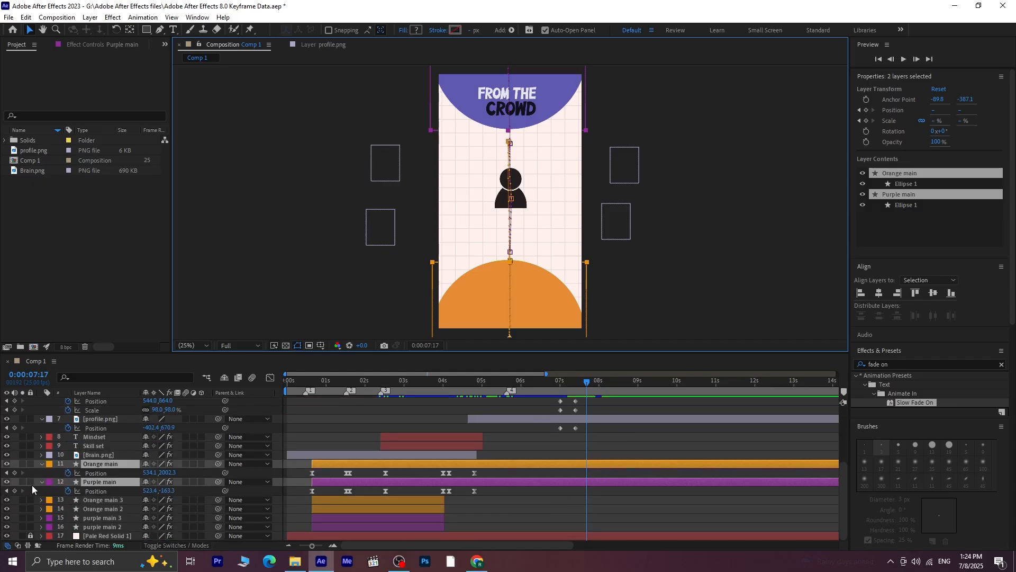
{"action": "key", "text": "shift+t"}
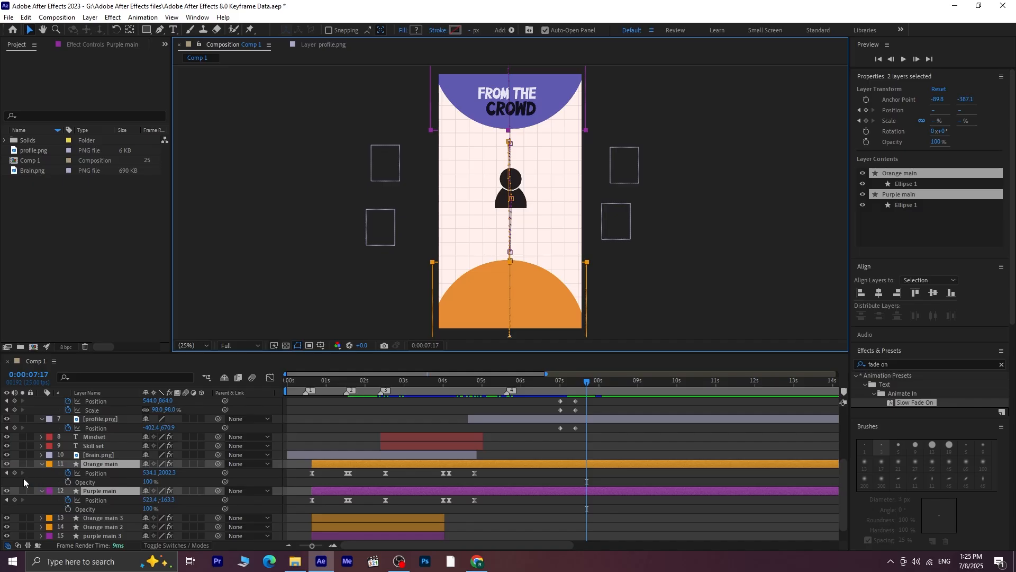
{"action": "left_click", "coordinate": [68, 481]}
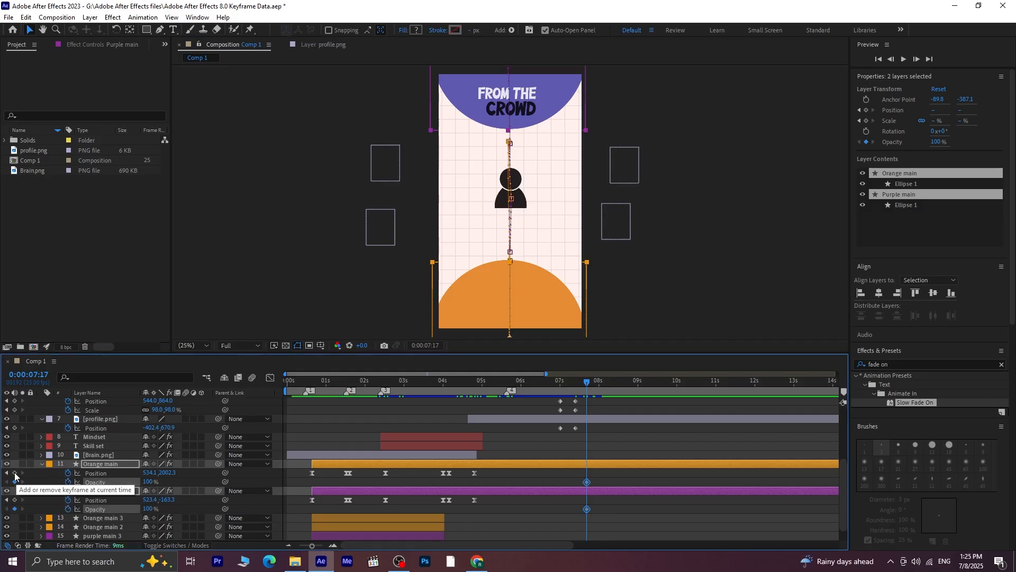
{"action": "left_click", "coordinate": [15, 473]}
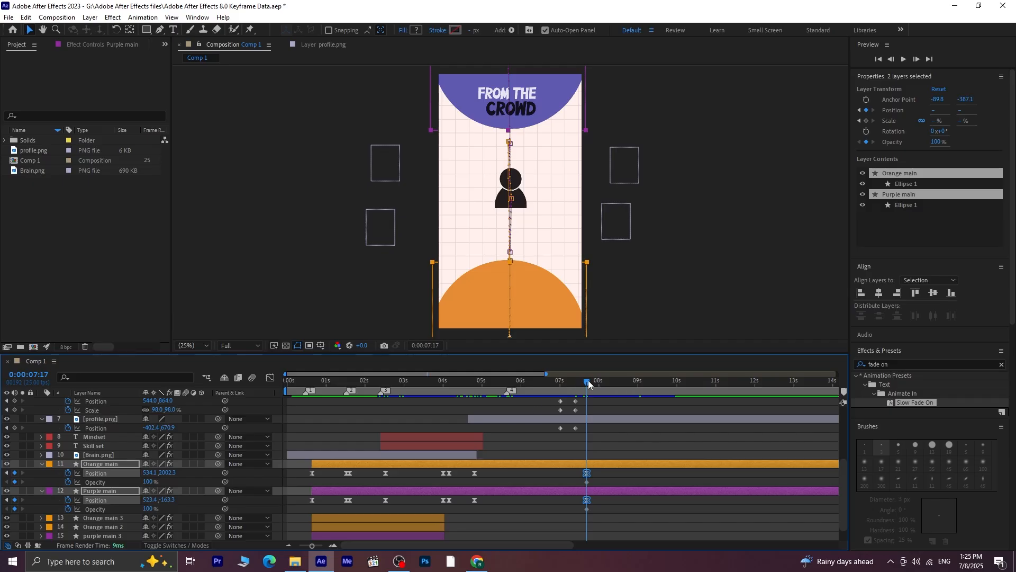
Set the Opacity of both the Orange main and Purple main layers to 0% at 0:00:07:23
{"action": "left_click_drag", "start_coordinate": [589, 383], "coordinate": [597, 384]}
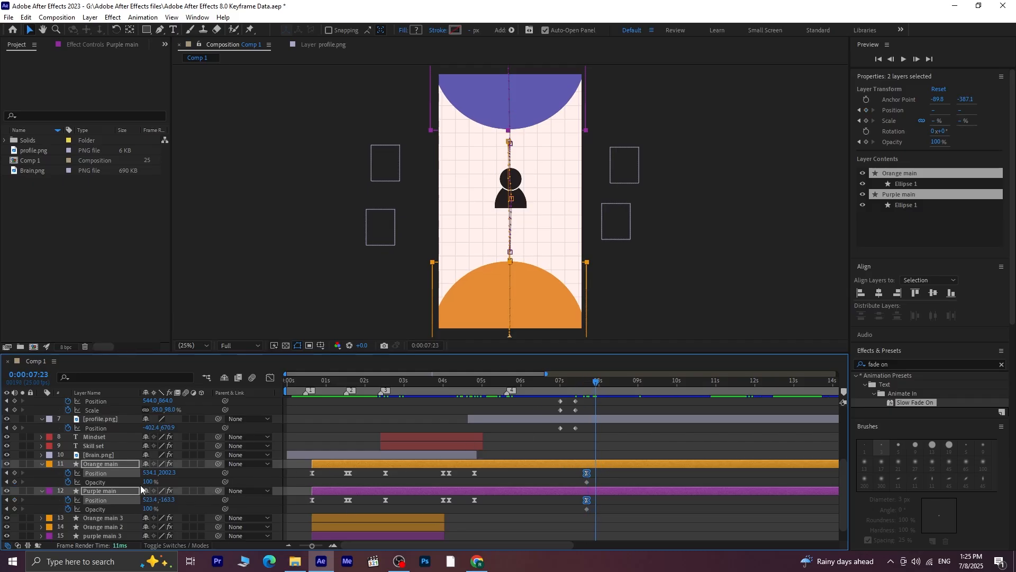
{"action": "left_click_drag", "start_coordinate": [151, 481], "coordinate": [67, 485]}
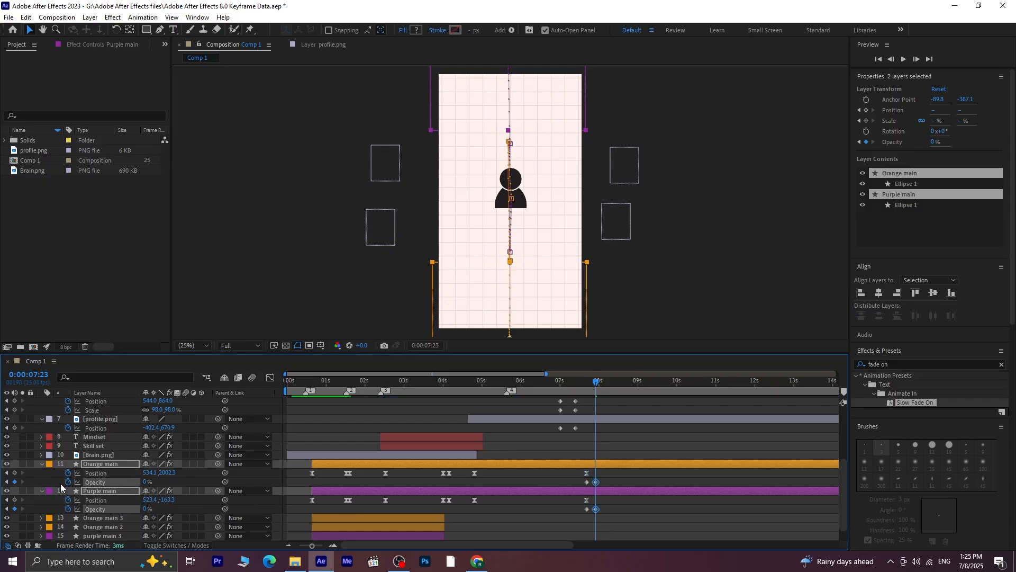
{"action": "left_click", "coordinate": [184, 478]}
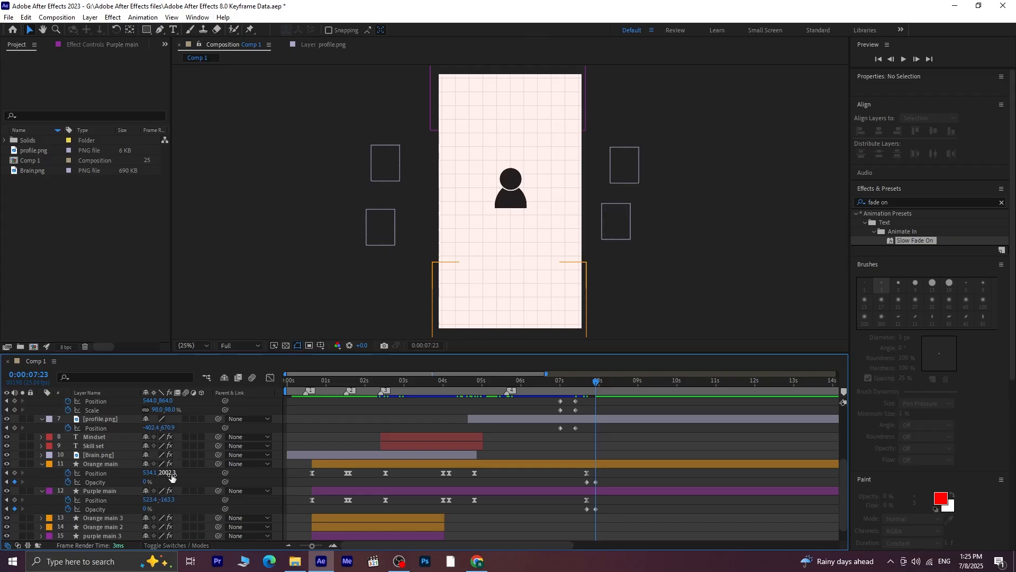
At 0:00:07:23, move Orange main down to Y 2549.3 and Purple main up to Y -599.3, and preview the exit
{"action": "left_click_drag", "start_coordinate": [164, 473], "coordinate": [493, 436]}
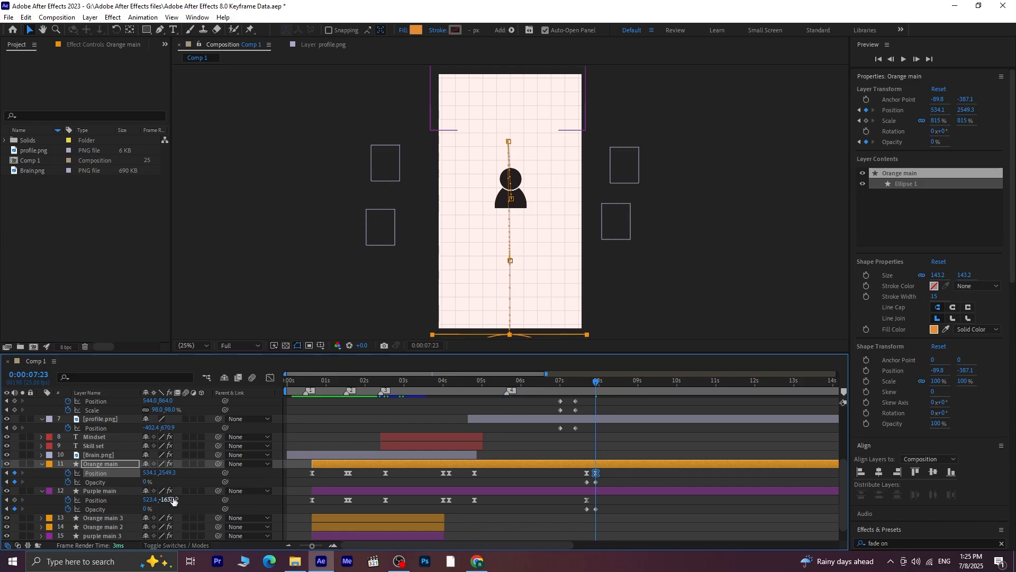
{"action": "left_click_drag", "start_coordinate": [167, 500], "coordinate": [98, 501]}
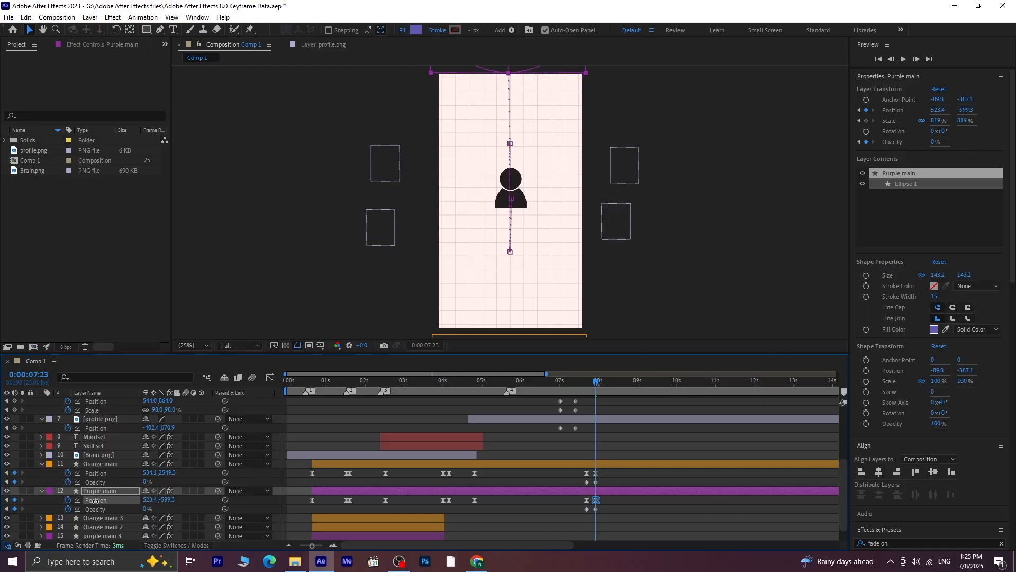
{"action": "left_click_drag", "start_coordinate": [595, 384], "coordinate": [561, 391]}
{"action": "key", "text": "space"}
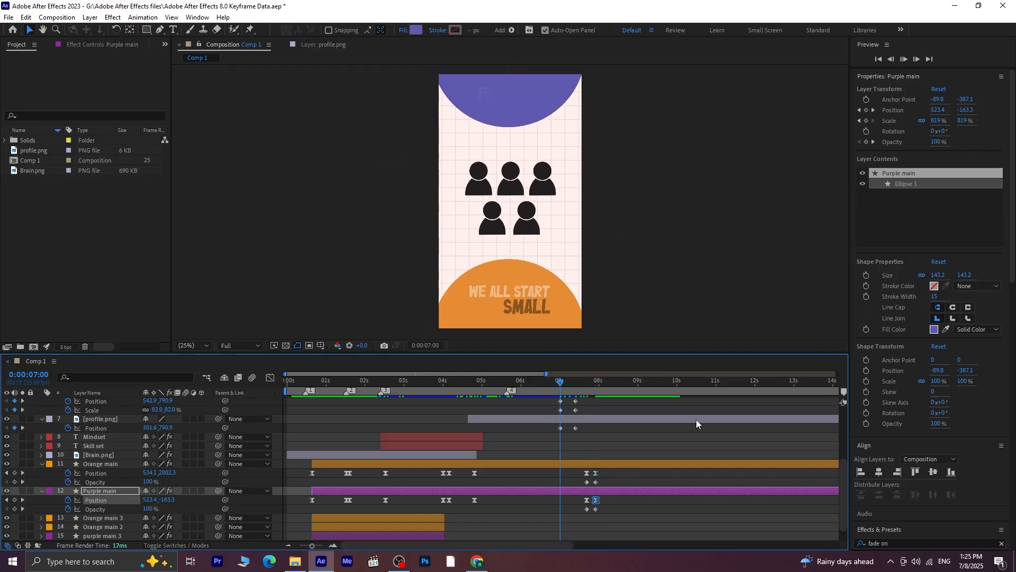
{"action": "key", "text": "space"}
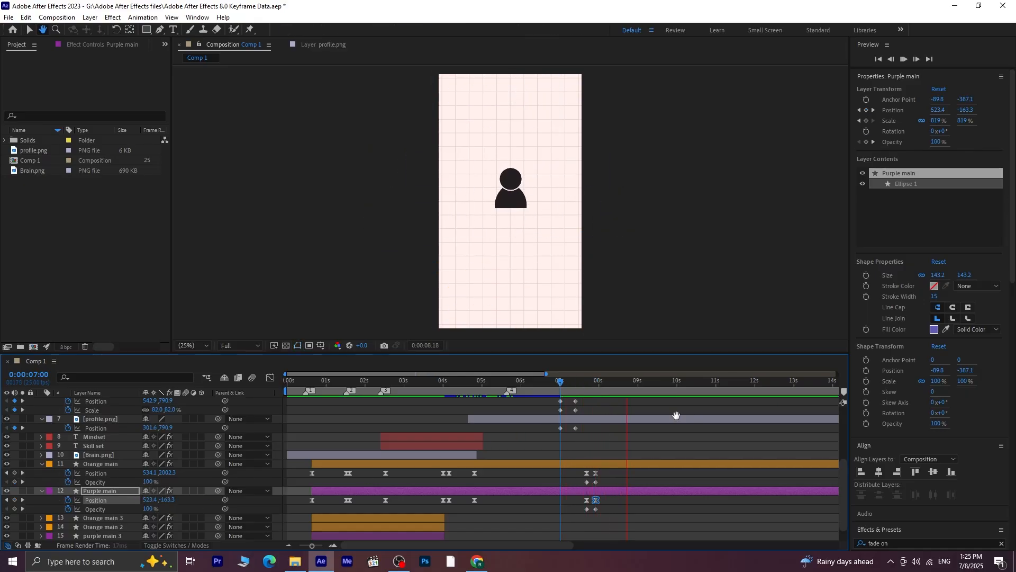
Import the dollar sign image 2150150 into the project as footage, with the current time at 0:00:07:18
{"action": "left_click_drag", "start_coordinate": [632, 383], "coordinate": [587, 394]}
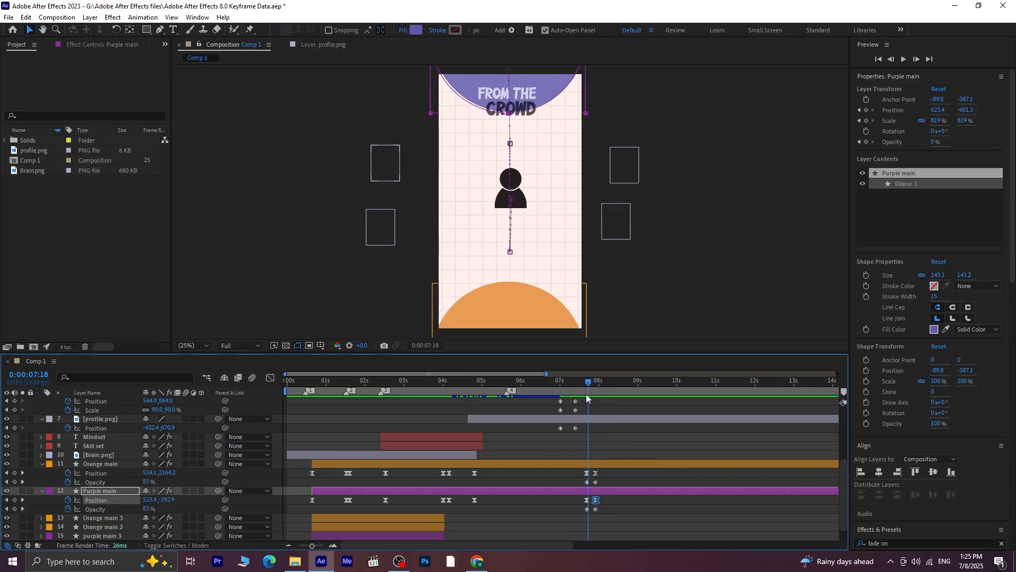
{"action": "right_click", "coordinate": [59, 208]}
{"action": "mouse_move", "coordinate": [118, 260]}
{"action": "left_click", "coordinate": [210, 260]}
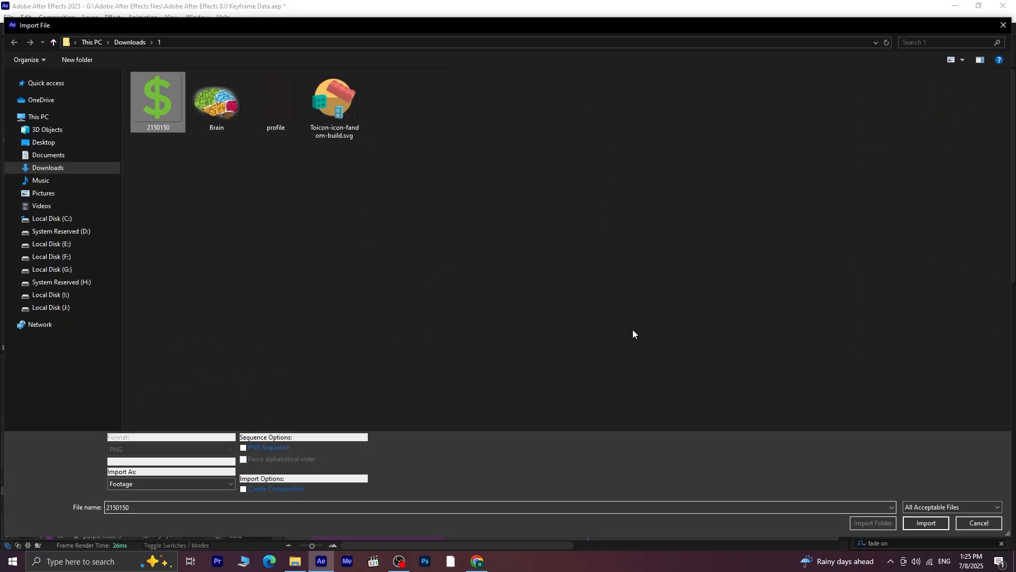
{"action": "left_click", "coordinate": [926, 523]}
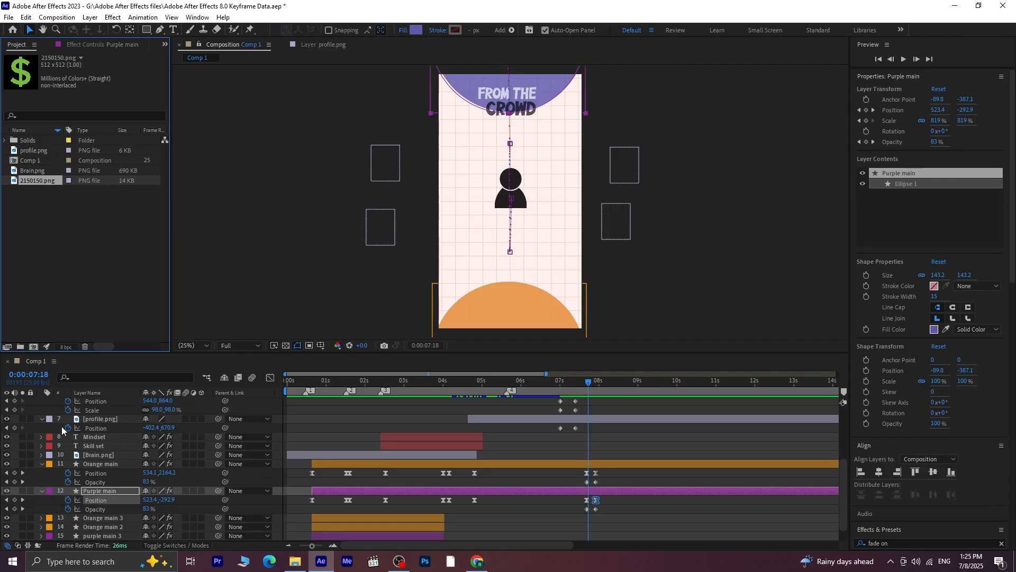
{"action": "scroll", "coordinate": [106, 413], "scroll_direction": "up", "scroll_amount": 4}
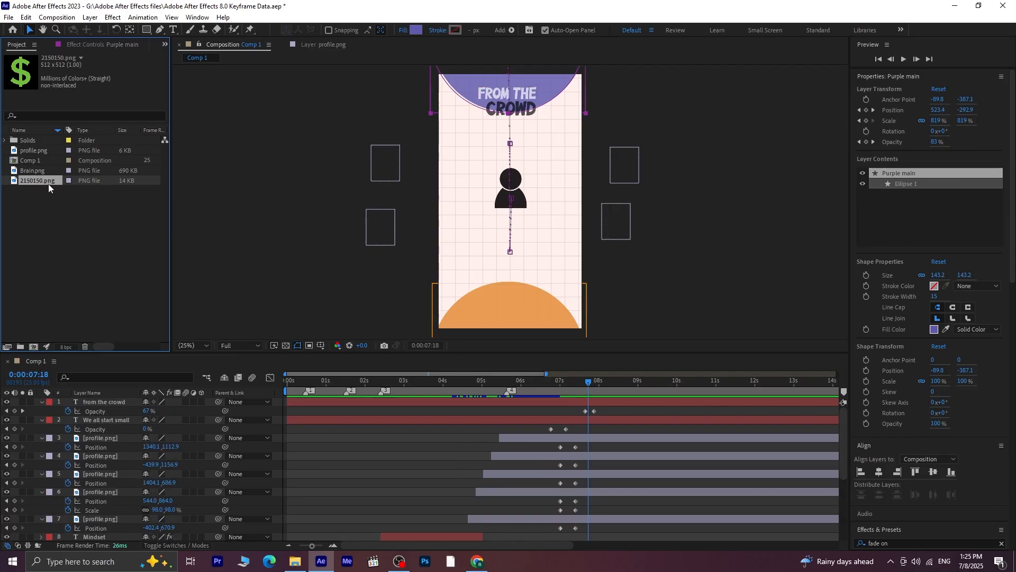
Add the dollar sign image 2150150.png to Comp 1 as the topmost layer and rename that layer Dollar
{"action": "left_click_drag", "start_coordinate": [49, 183], "coordinate": [106, 400]}
{"action": "right_click", "coordinate": [106, 400]}
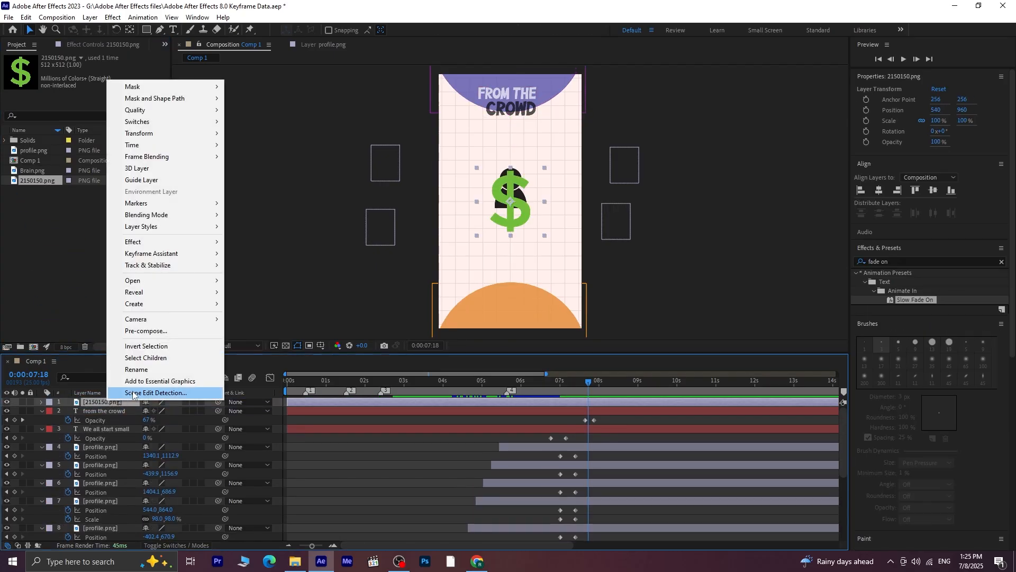
{"action": "left_click", "coordinate": [137, 370]}
{"action": "type", "text": "Dol"}
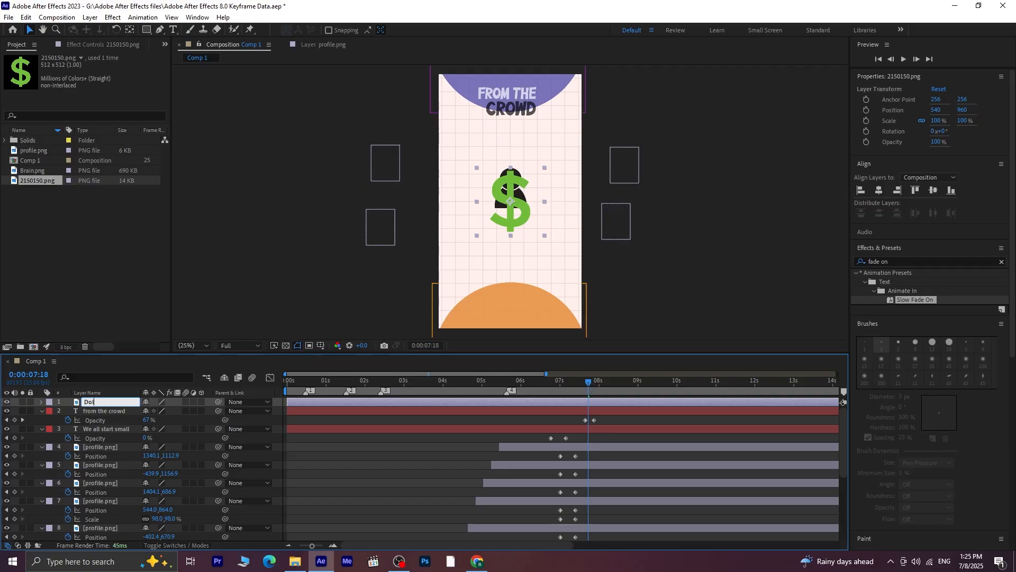
{"action": "type", "text": "lar"}
{"action": "key", "text": "Return"}
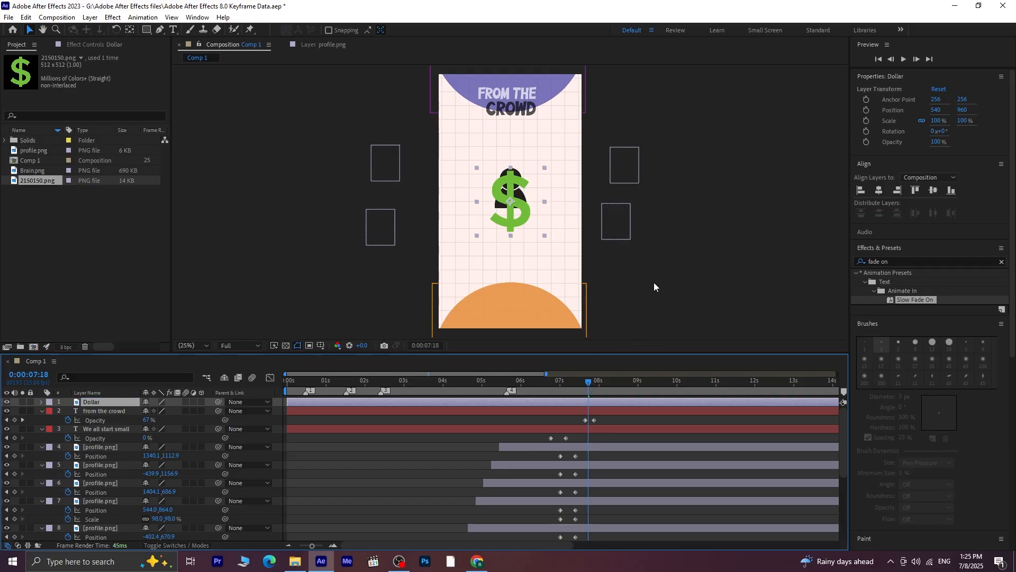
Scale the Dollar layer to 42% and place it at about 236, 1128, below and to one side of the profile icon
{"action": "key", "text": "s"}
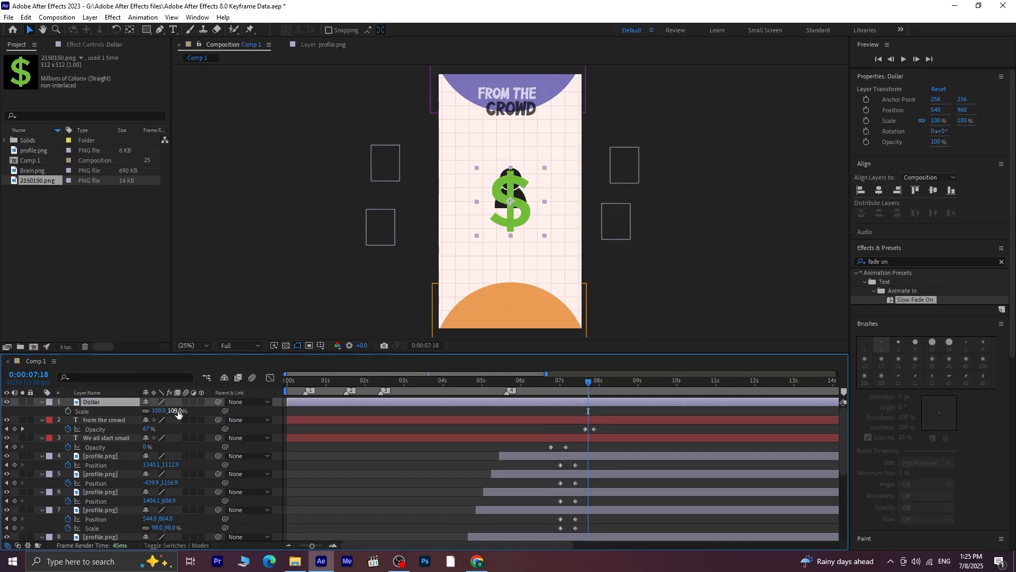
{"action": "left_click_drag", "start_coordinate": [178, 414], "coordinate": [158, 414]}
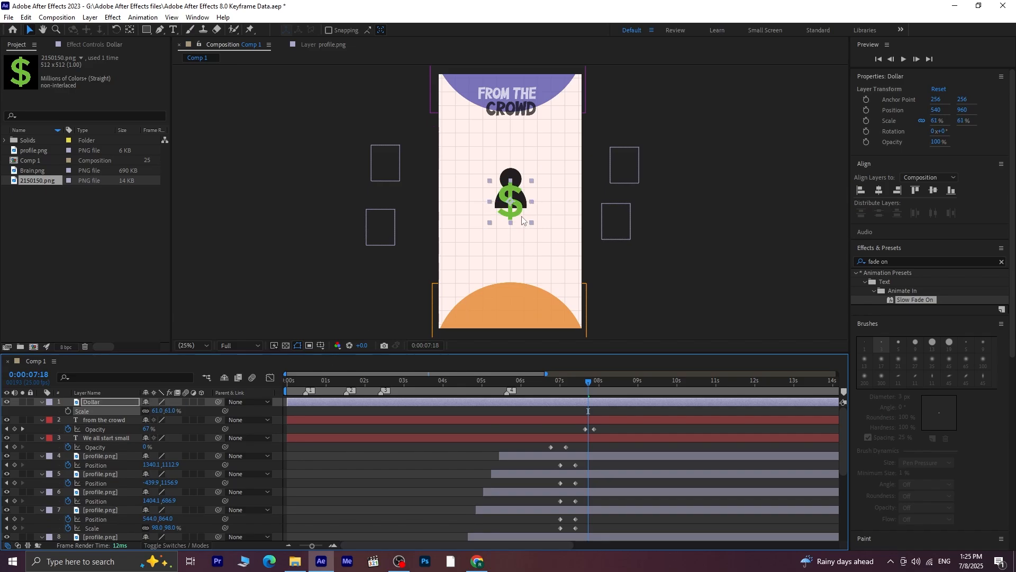
{"action": "left_click_drag", "start_coordinate": [522, 219], "coordinate": [483, 247]}
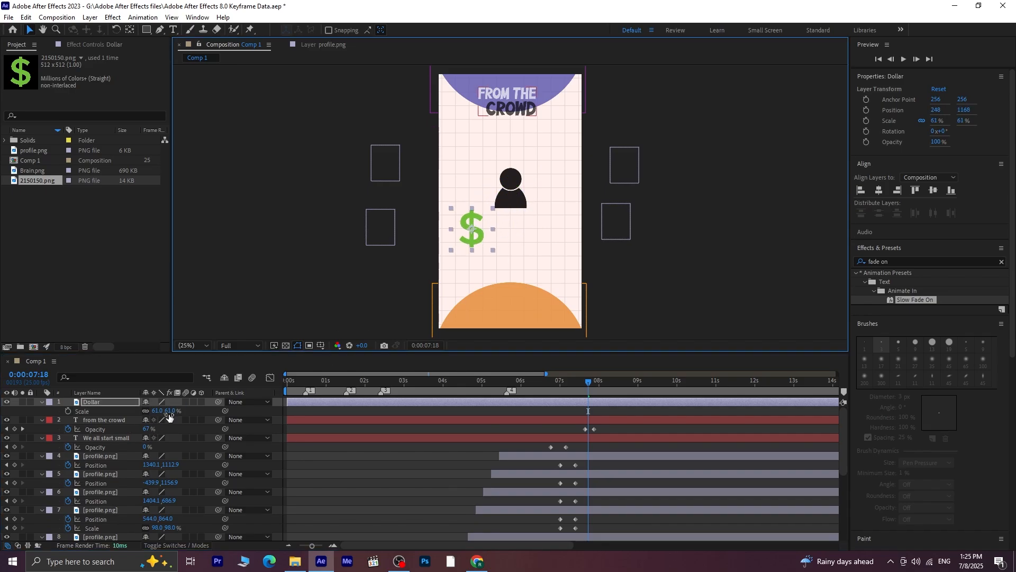
{"action": "left_click_drag", "start_coordinate": [169, 416], "coordinate": [160, 412]}
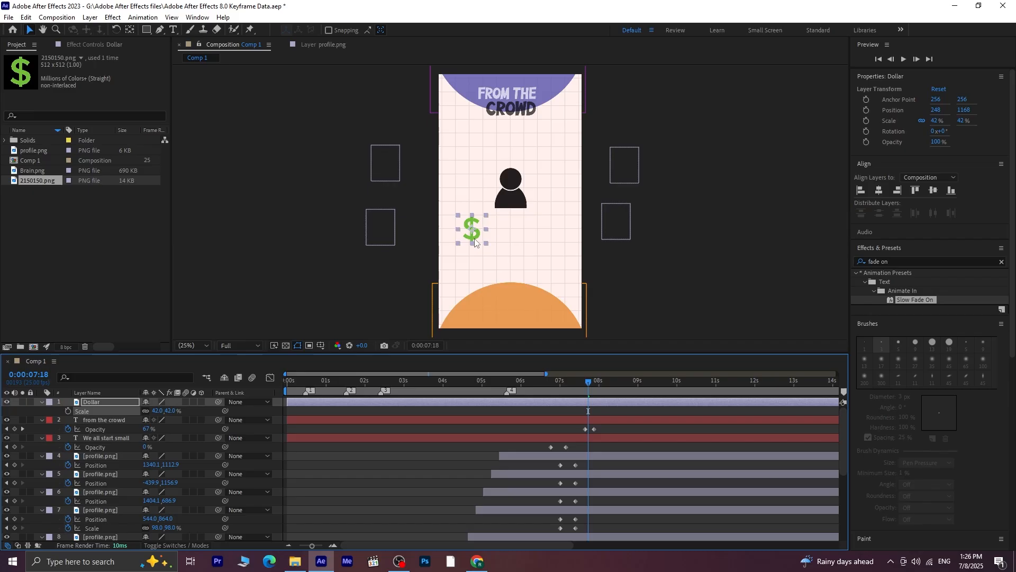
{"action": "left_click_drag", "start_coordinate": [475, 241], "coordinate": [473, 235]}
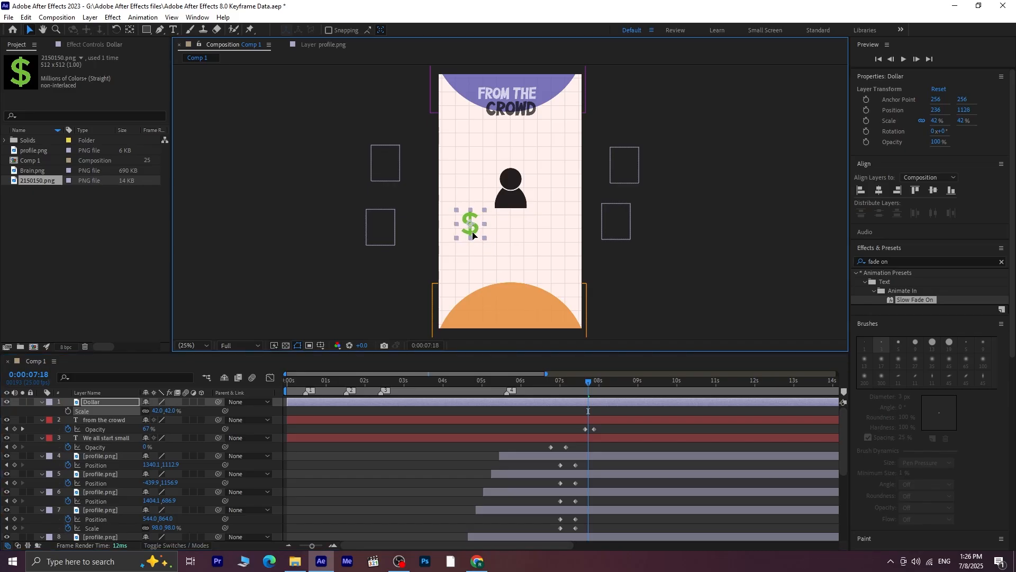
Keyframe the Dollar layer's Opacity from 0% at 0:00:07:18 to 100% at 0:00:07:23
{"action": "left_click", "coordinate": [170, 428]}
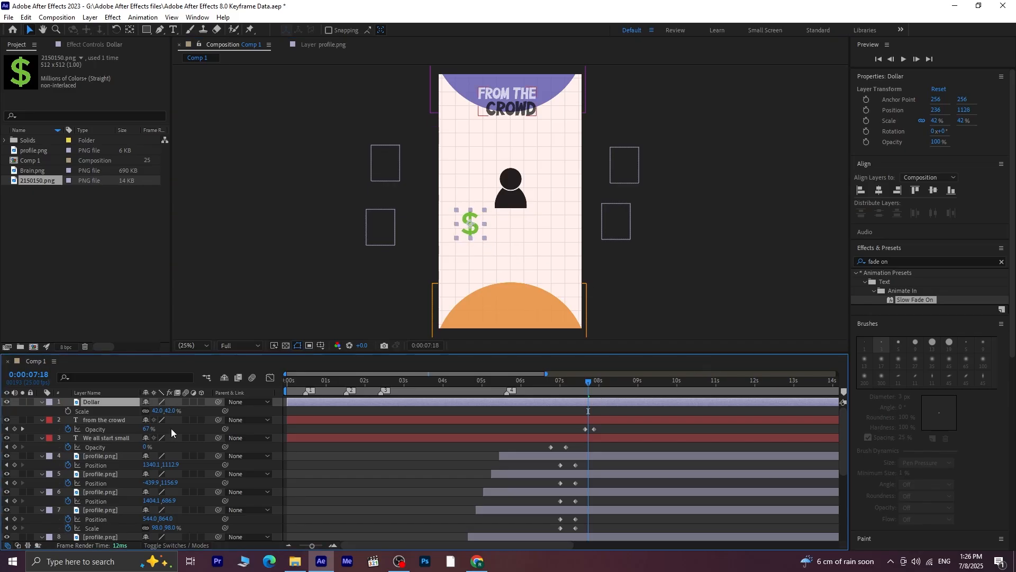
{"action": "key", "text": "t"}
{"action": "left_click", "coordinate": [68, 411]}
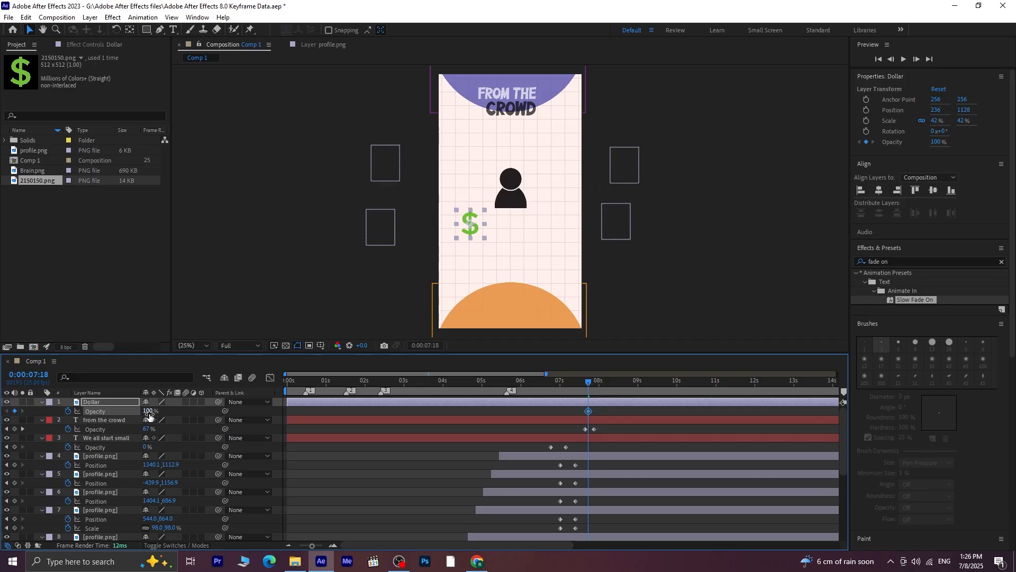
{"action": "left_click", "coordinate": [148, 411]}
{"action": "type", "text": "0"}
{"action": "key", "text": "Return"}
{"action": "key", "text": "space"}
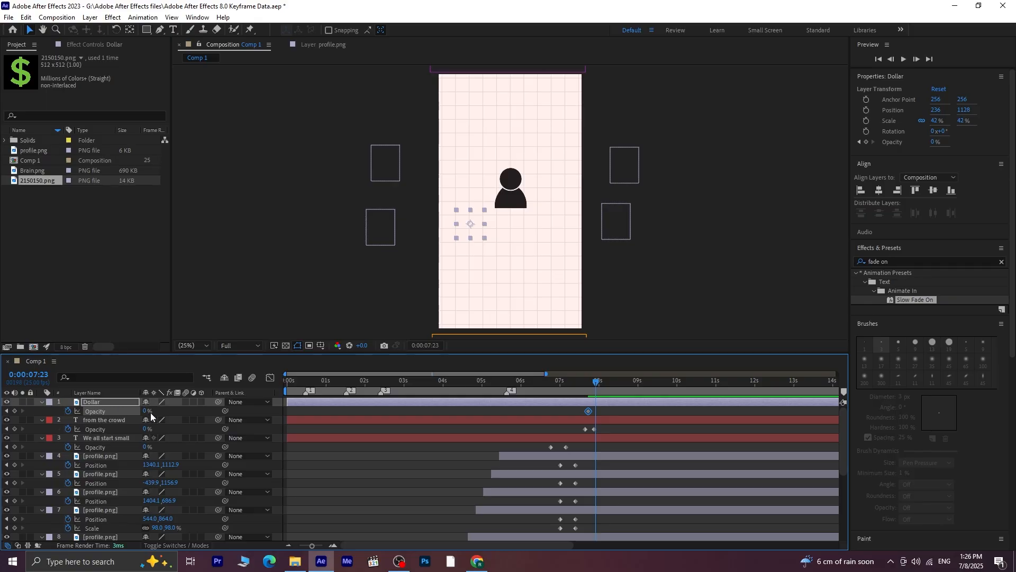
{"action": "left_click_drag", "start_coordinate": [149, 411], "coordinate": [234, 410]}
{"action": "left_click_drag", "start_coordinate": [148, 411], "coordinate": [268, 413]}
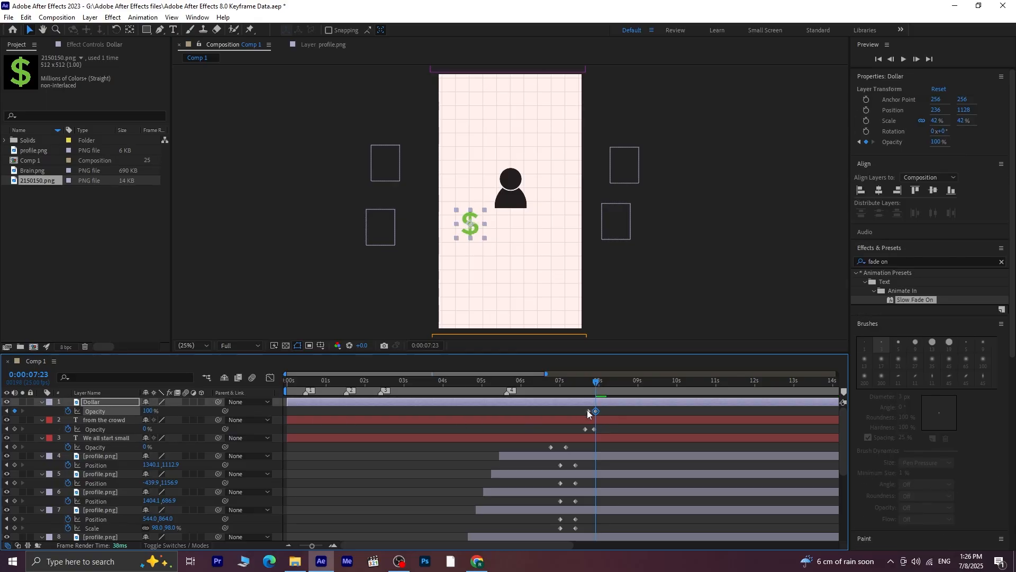
Shift the Dollar layer's Opacity keyframes earlier so the fade starts at 0:00:07:14, and preview it
{"action": "left_click_drag", "start_coordinate": [588, 411], "coordinate": [581, 387]}
{"action": "key", "text": "space"}
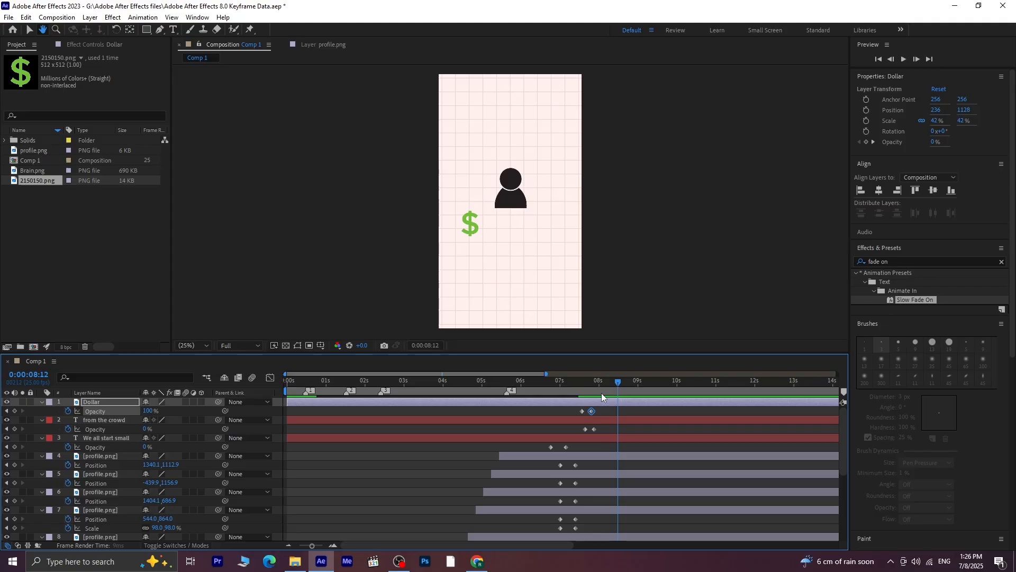
{"action": "left_click", "coordinate": [583, 388]}
{"action": "key", "text": "Page_Up"}
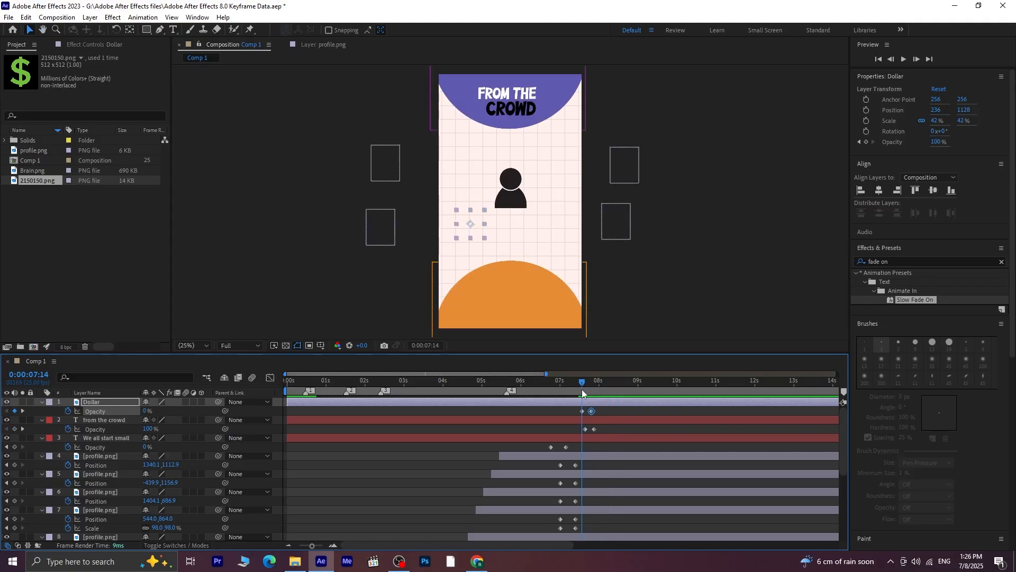
Duplicate the Dollar layer twice and trim the start of all three dollar layers to 0:00:07:14
{"action": "left_click", "coordinate": [602, 403]}
{"action": "key", "text": "ctrl+d"}
{"action": "key", "text": "ctrl+d"}
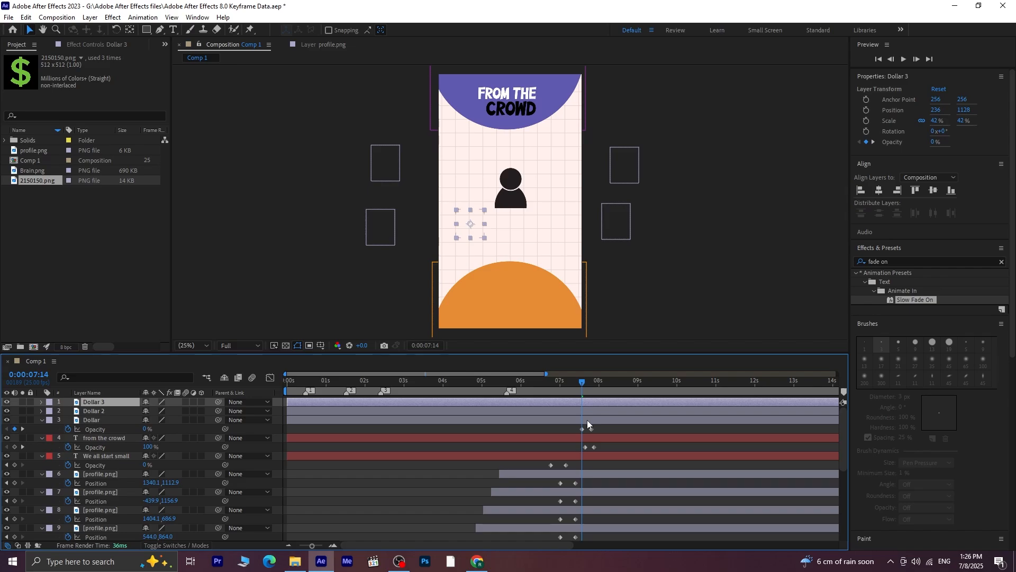
{"action": "left_click", "coordinate": [586, 420], "text": "shift"}
{"action": "key", "text": "alt+bracketleft"}
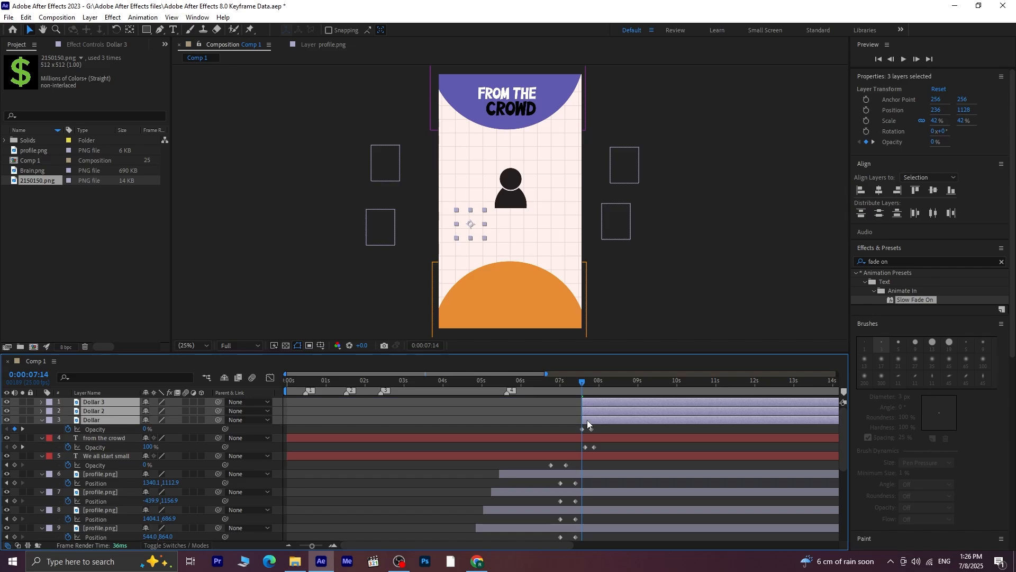
Stagger the duplicates in time by starting Dollar 2 slightly after Dollar, and Dollar 3 slightly after Dollar 2
{"action": "left_click", "coordinate": [656, 430]}
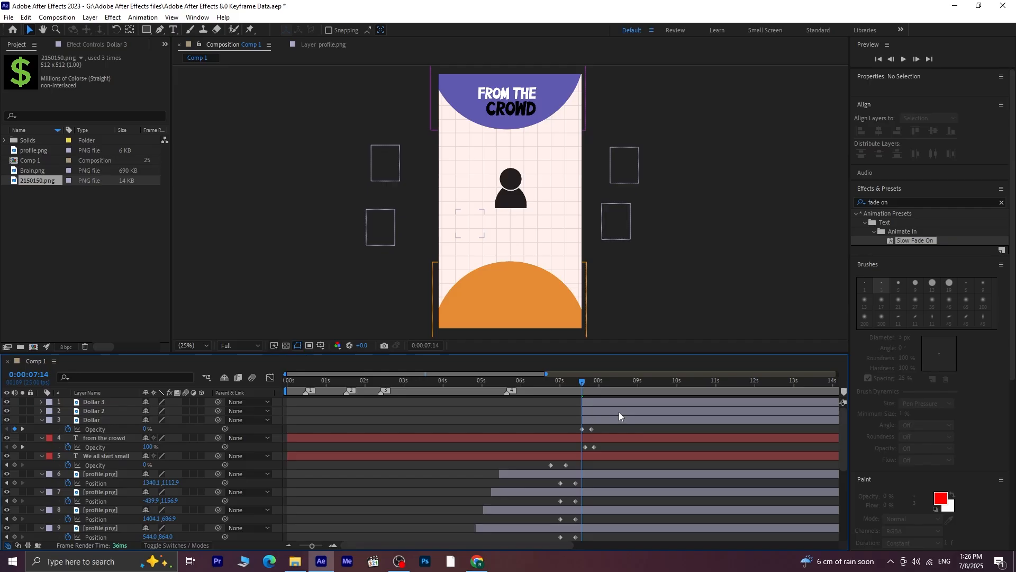
{"action": "left_click", "coordinate": [618, 412]}
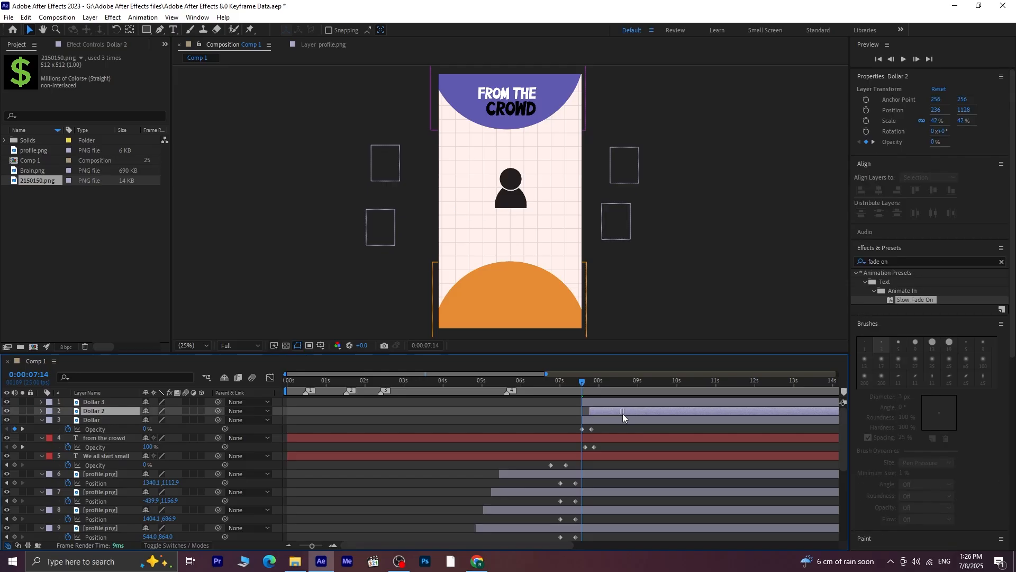
{"action": "left_click_drag", "start_coordinate": [624, 403], "coordinate": [636, 405]}
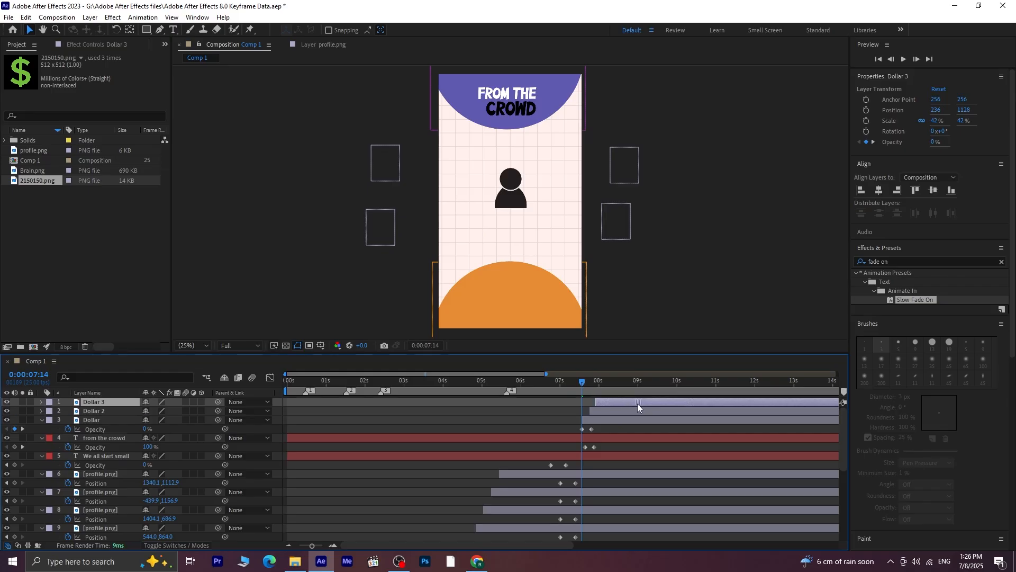
Spread the dollar signs below the profile icon, with Dollar 2 at 532, 1268 and Dollar 3 at 824, 1144, and preview their staggered entrance
{"action": "left_click_drag", "start_coordinate": [584, 382], "coordinate": [610, 392]}
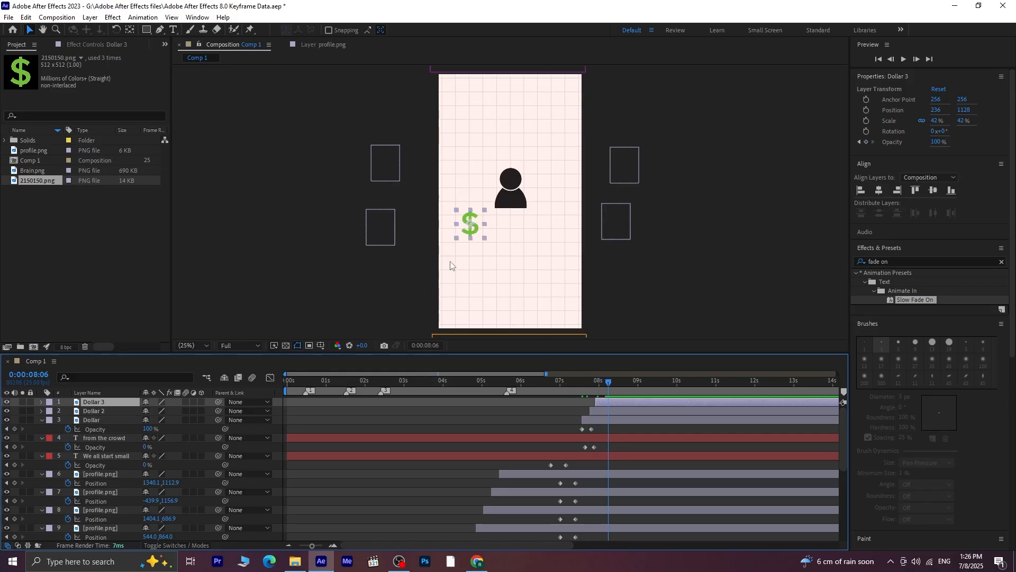
{"action": "left_click_drag", "start_coordinate": [470, 227], "coordinate": [551, 232]}
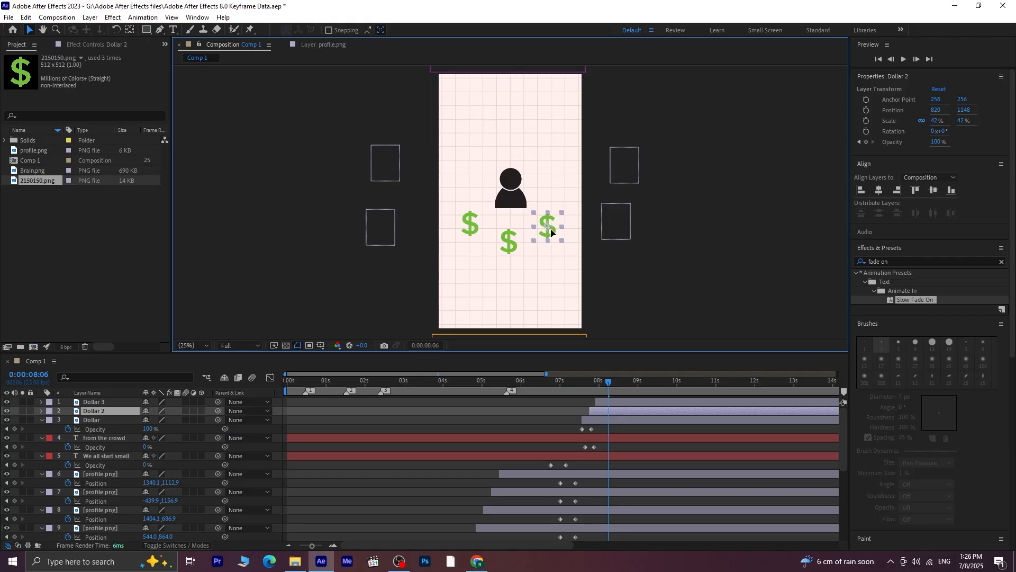
{"action": "left_click_drag", "start_coordinate": [607, 386], "coordinate": [570, 384]}
{"action": "key", "text": "space"}
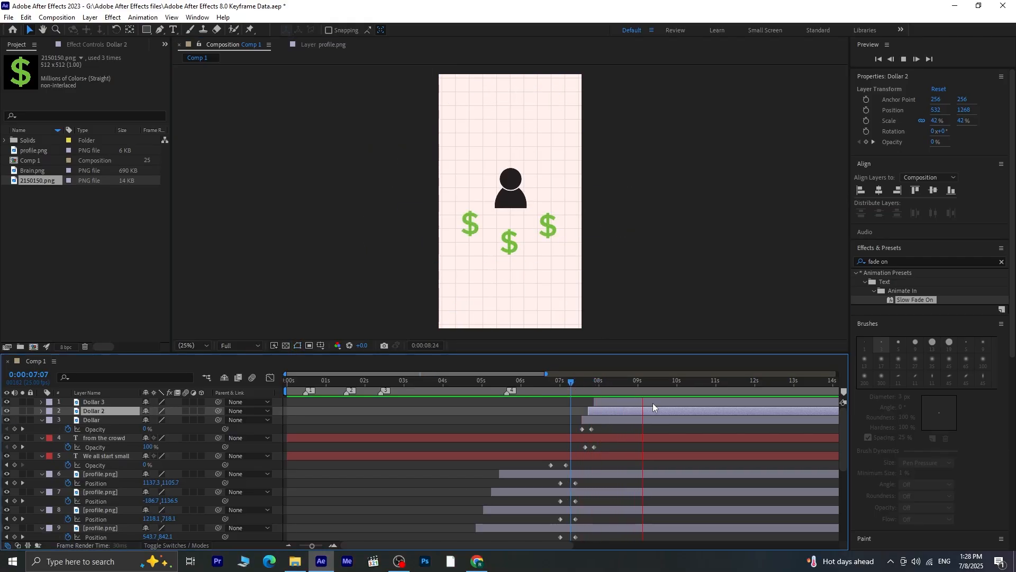
{"action": "left_click", "coordinate": [654, 382]}
Copy the Wiggle - position and Transform effects from the Brain.png layer
{"action": "left_click_drag", "start_coordinate": [653, 382], "coordinate": [609, 391]}
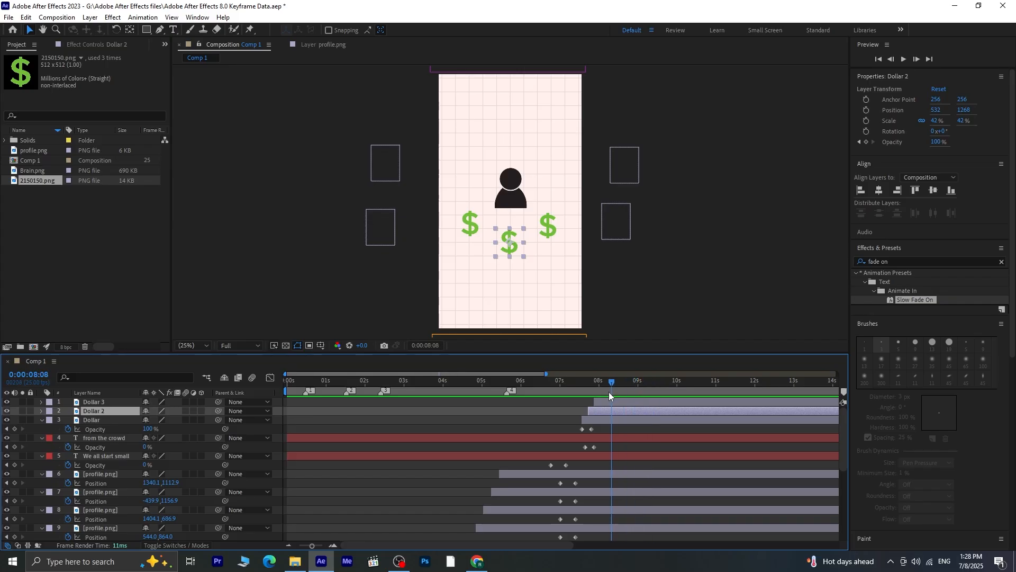
{"action": "left_click", "coordinate": [606, 402]}
{"action": "left_click", "coordinate": [604, 420], "text": "shift"}
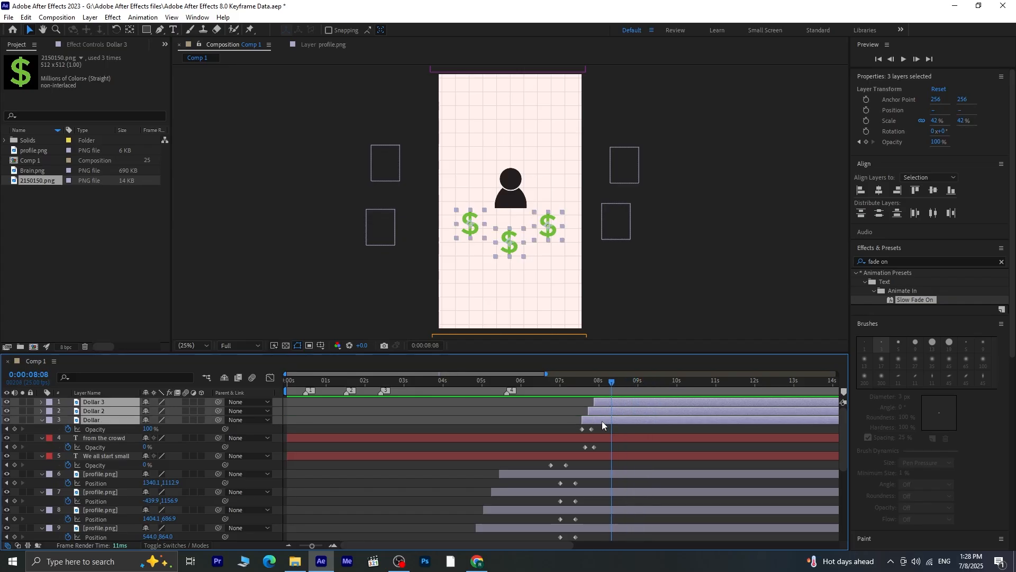
{"action": "left_click", "coordinate": [663, 314]}
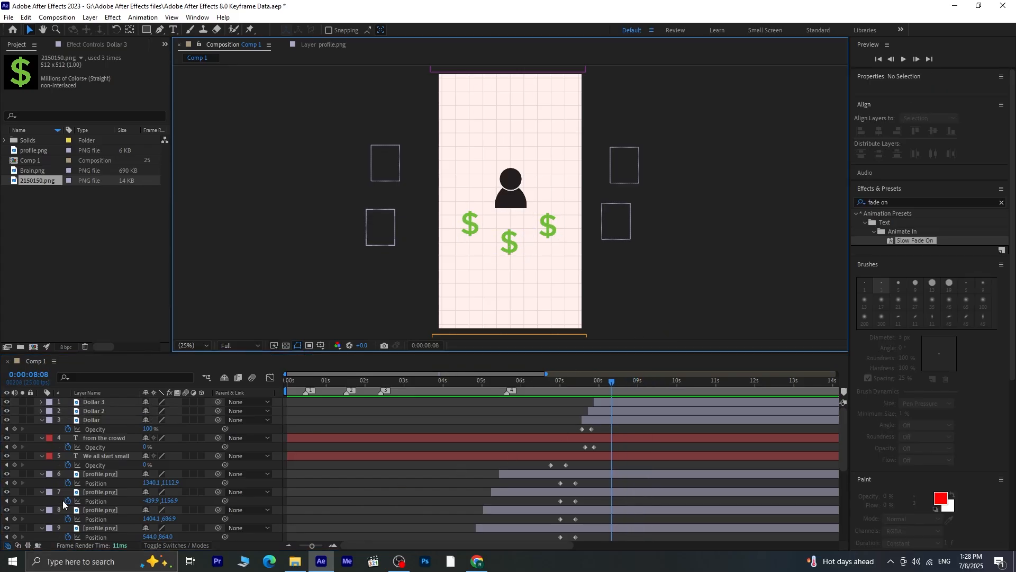
{"action": "scroll", "coordinate": [126, 526], "scroll_direction": "down", "scroll_amount": 5}
{"action": "scroll", "coordinate": [126, 526], "scroll_direction": "down", "scroll_amount": 1}
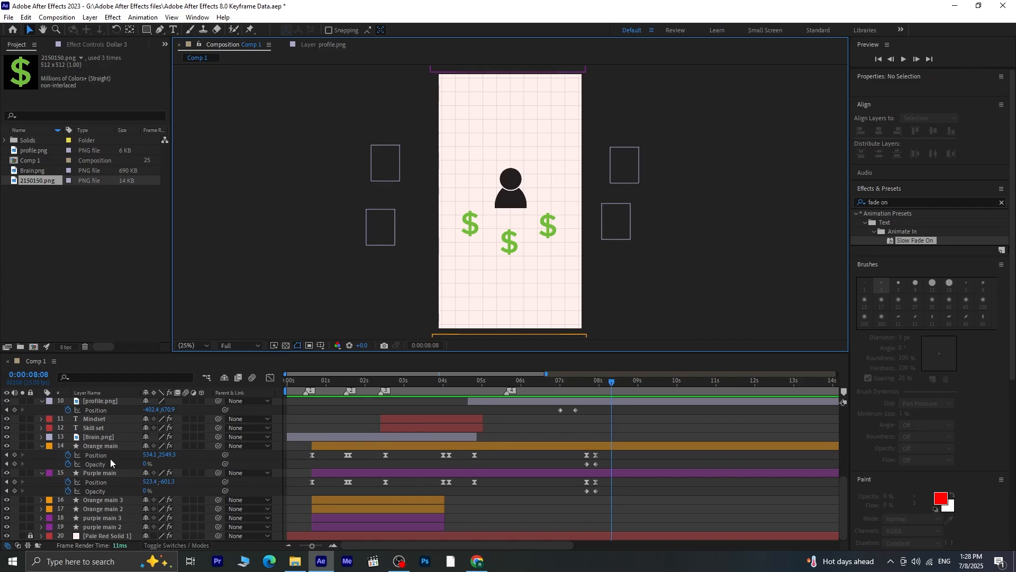
{"action": "left_click", "coordinate": [109, 439]}
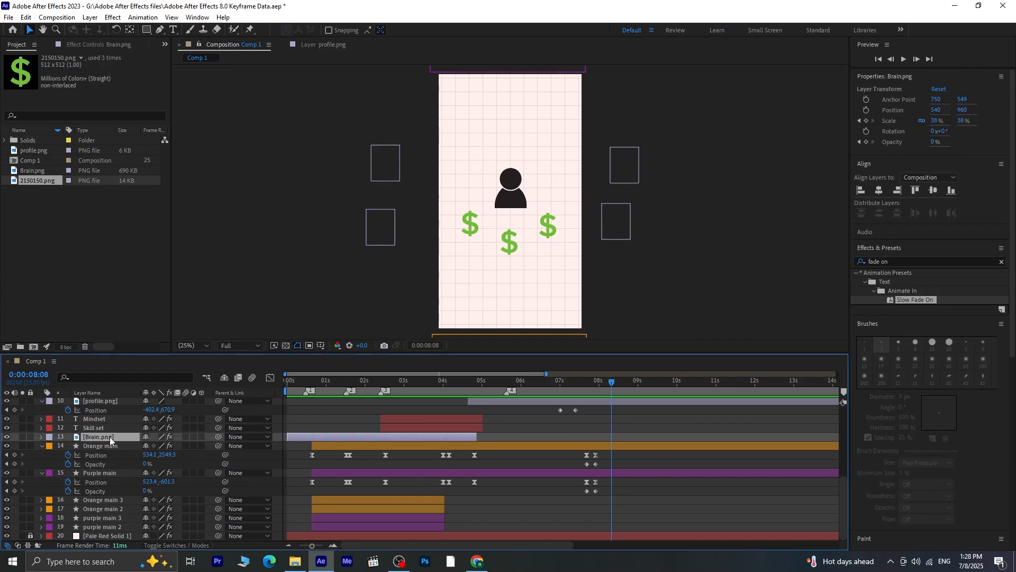
{"action": "left_click", "coordinate": [72, 46]}
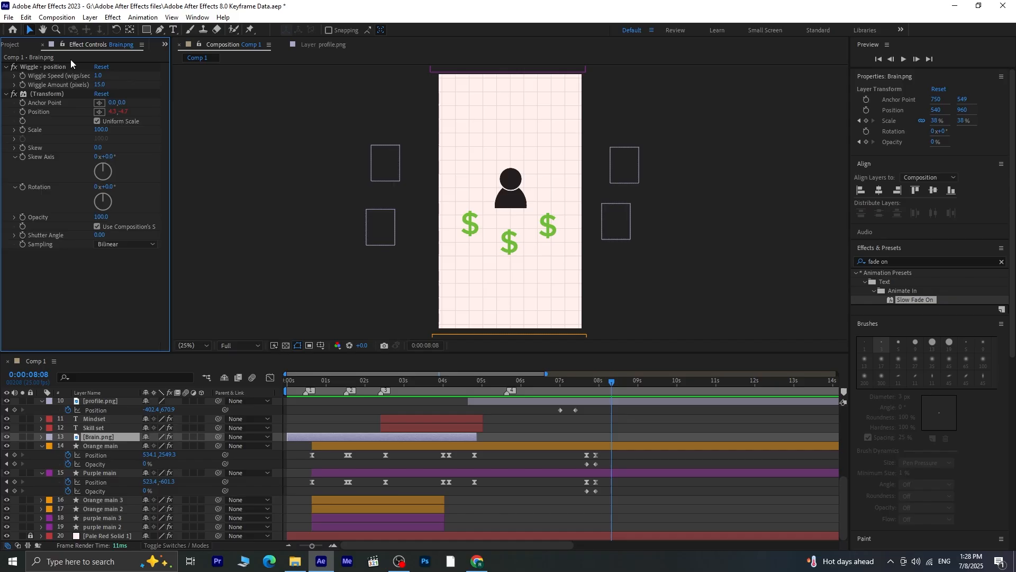
{"action": "left_click", "coordinate": [67, 67]}
{"action": "left_click", "coordinate": [64, 93], "text": "ctrl"}
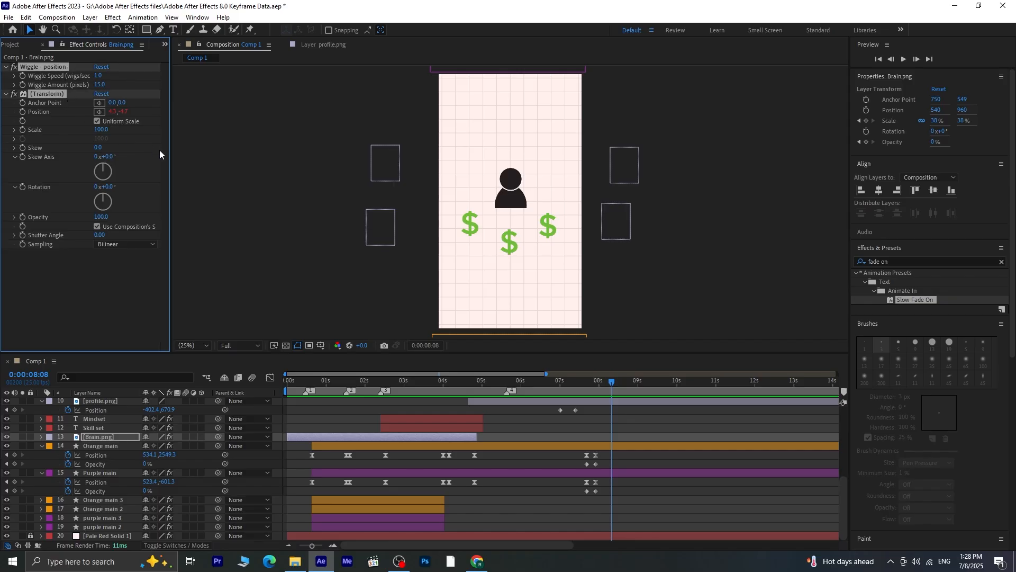
Paste the copied wiggle effects onto the Dollar, Dollar 2 and Dollar 3 layers
{"action": "scroll", "coordinate": [90, 443], "scroll_direction": "up", "scroll_amount": 5}
{"action": "left_click", "coordinate": [100, 401]}
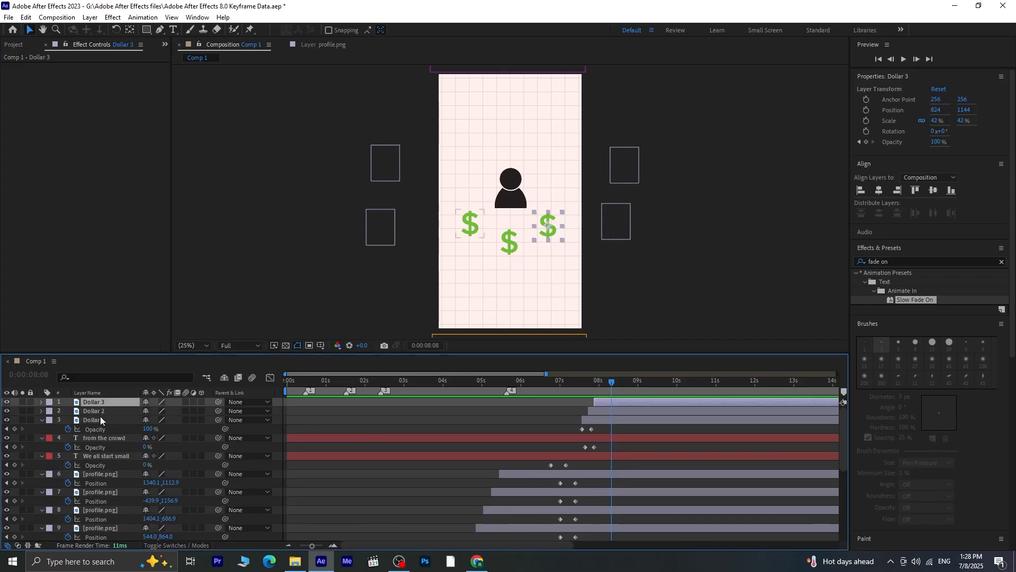
{"action": "left_click", "coordinate": [101, 419], "text": "shift"}
{"action": "key", "text": "ctrl+v"}
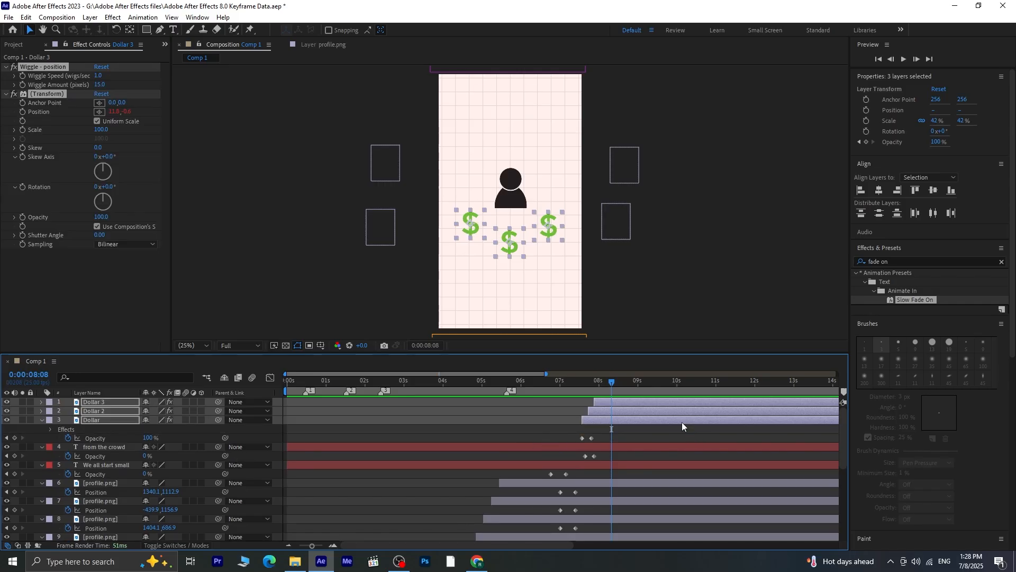
Preview the wiggling dollar signs and set the Wiggle Amount of the three dollar layers to 20 pixels
{"action": "left_click_drag", "start_coordinate": [597, 385], "coordinate": [576, 388]}
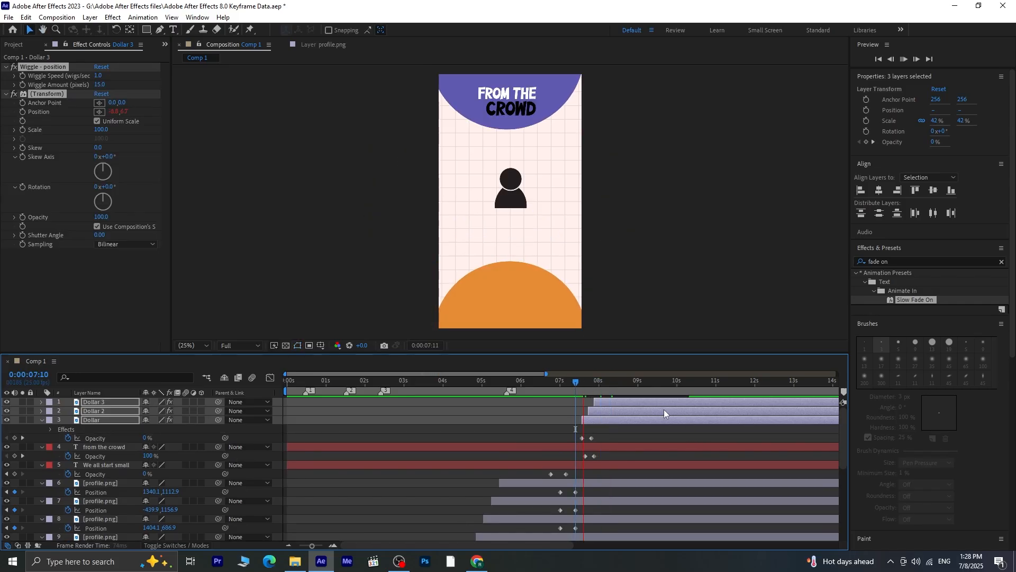
{"action": "key", "text": "space"}
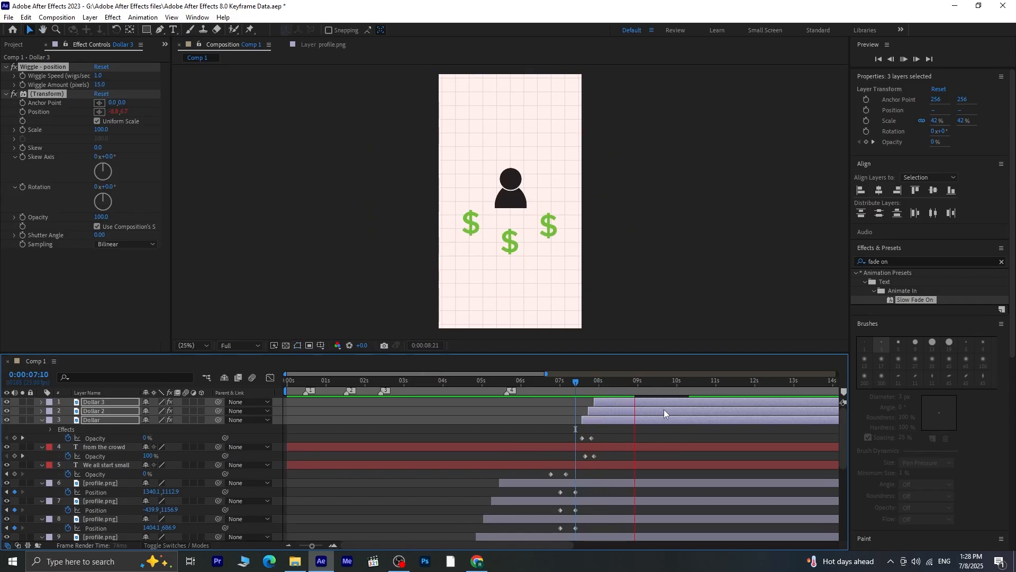
{"action": "key", "text": "space"}
{"action": "key", "text": "space"}
{"action": "left_click_drag", "start_coordinate": [646, 385], "coordinate": [621, 387]}
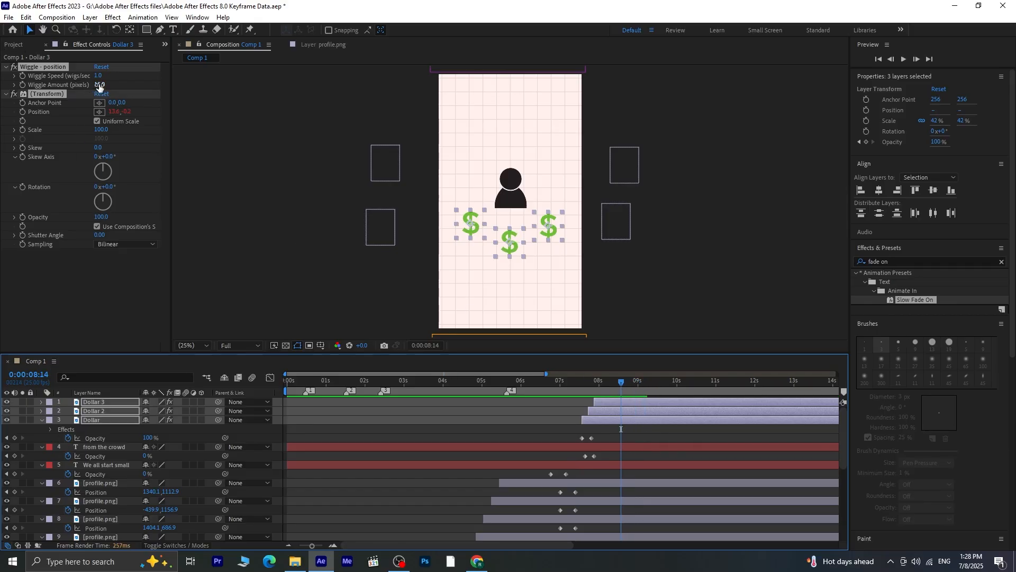
{"action": "left_click_drag", "start_coordinate": [99, 84], "coordinate": [107, 85]}
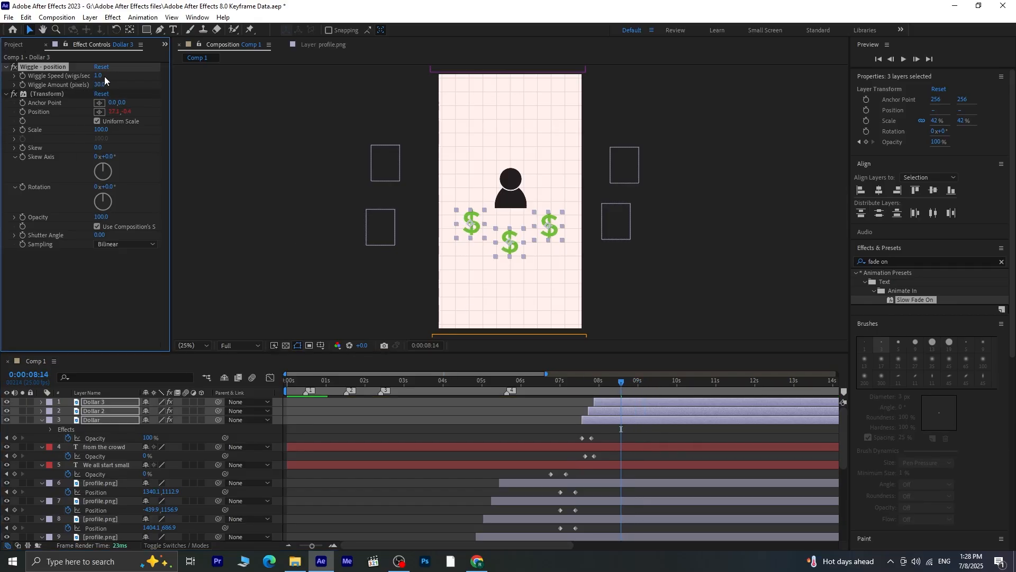
Lower the Wiggle Speed of the three selected dollar layers and preview their slower motion
{"action": "left_click", "coordinate": [100, 75]}
{"action": "key", "text": "Return"}
{"action": "left_click_drag", "start_coordinate": [621, 383], "coordinate": [582, 395]}
{"action": "key", "text": "space"}
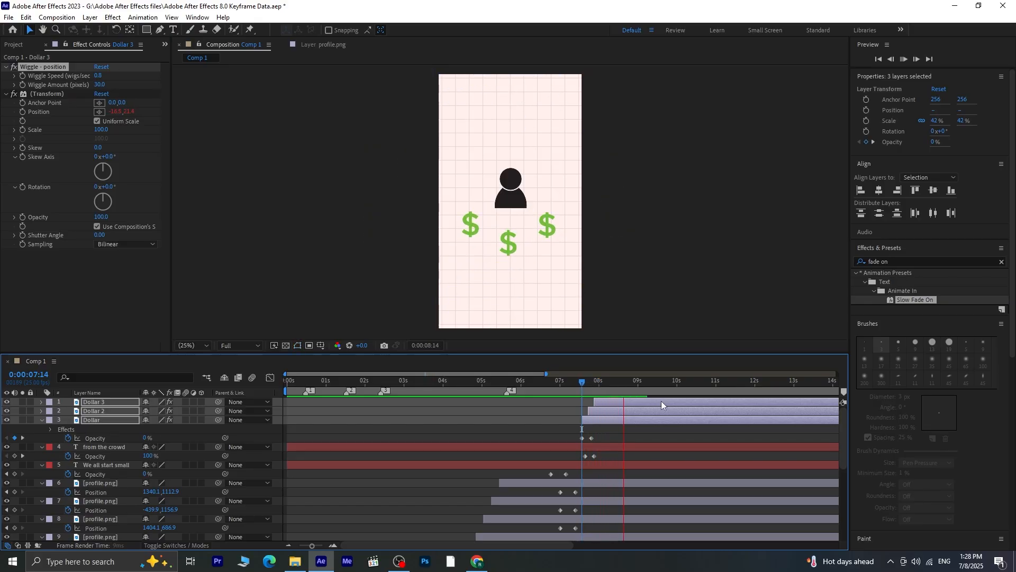
{"action": "key", "text": "space"}
Add Position keyframes at 0:00:08:04 and 0:00:08:09 to the Dollar, Dollar 2 and Dollar 3 layers
{"action": "left_click_drag", "start_coordinate": [648, 383], "coordinate": [614, 405]}
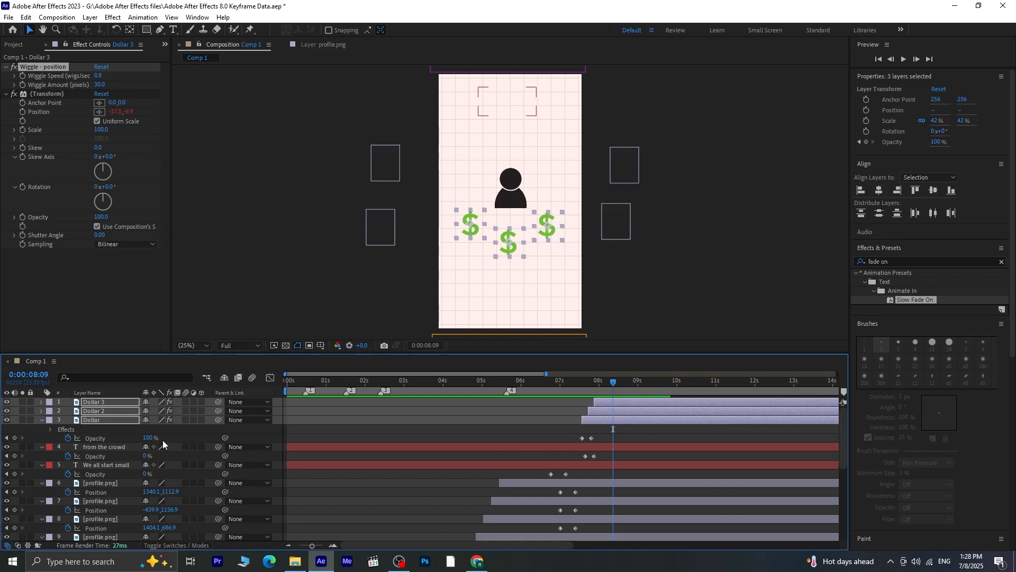
{"action": "key", "text": "p"}
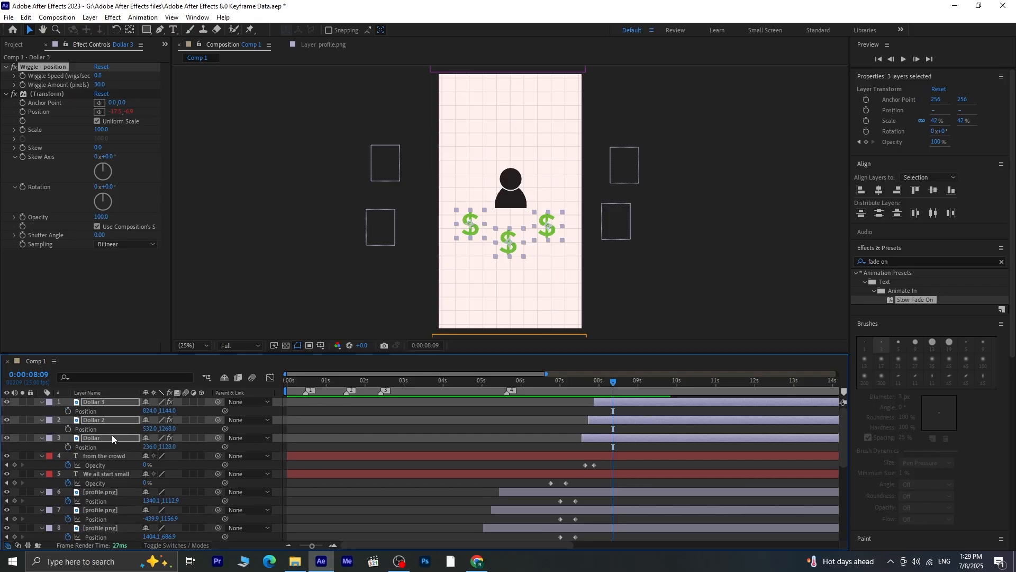
{"action": "left_click", "coordinate": [68, 411]}
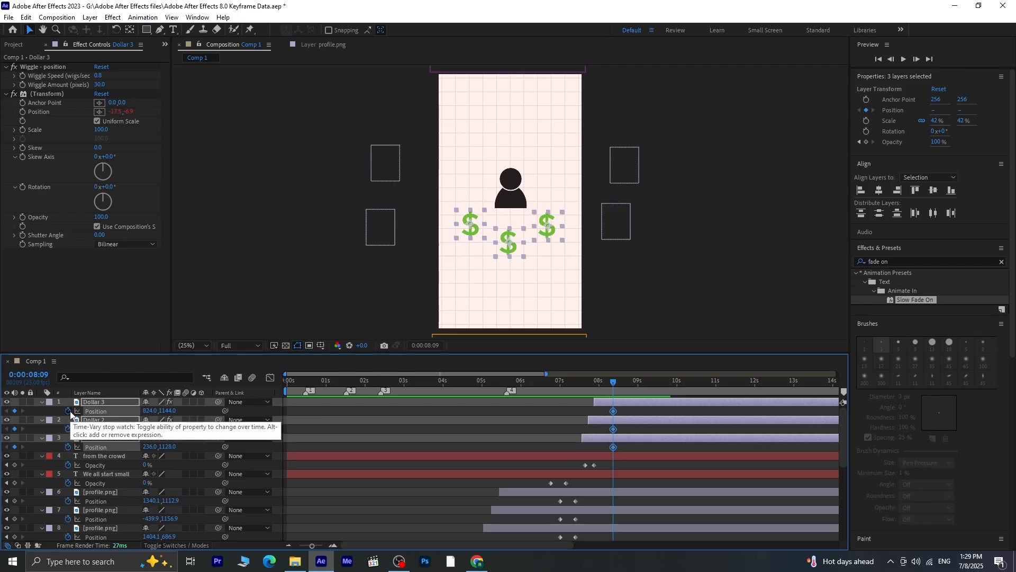
{"action": "key", "text": "shift+Page_Up"}
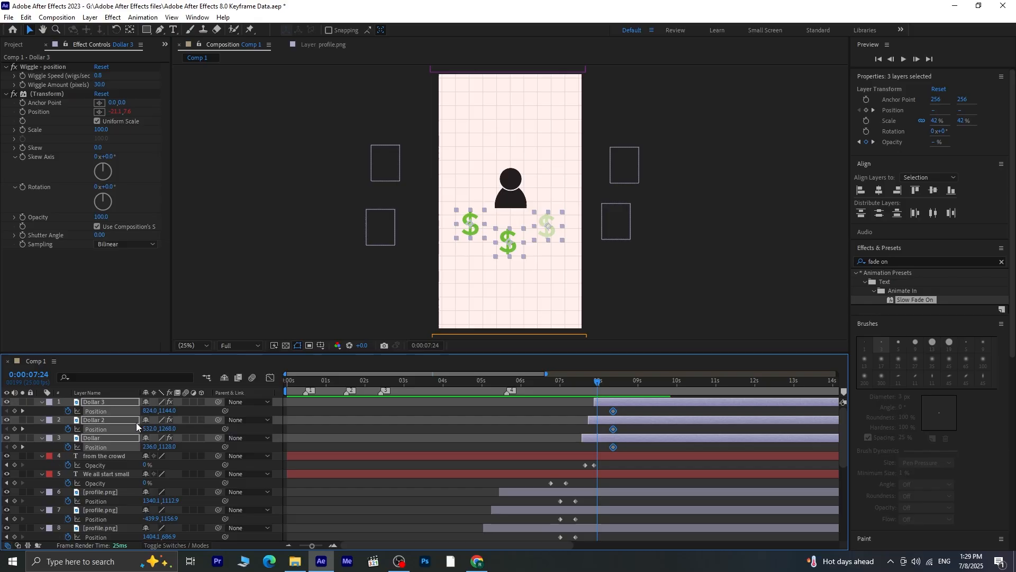
{"action": "key", "text": "shift+Page_Down"}
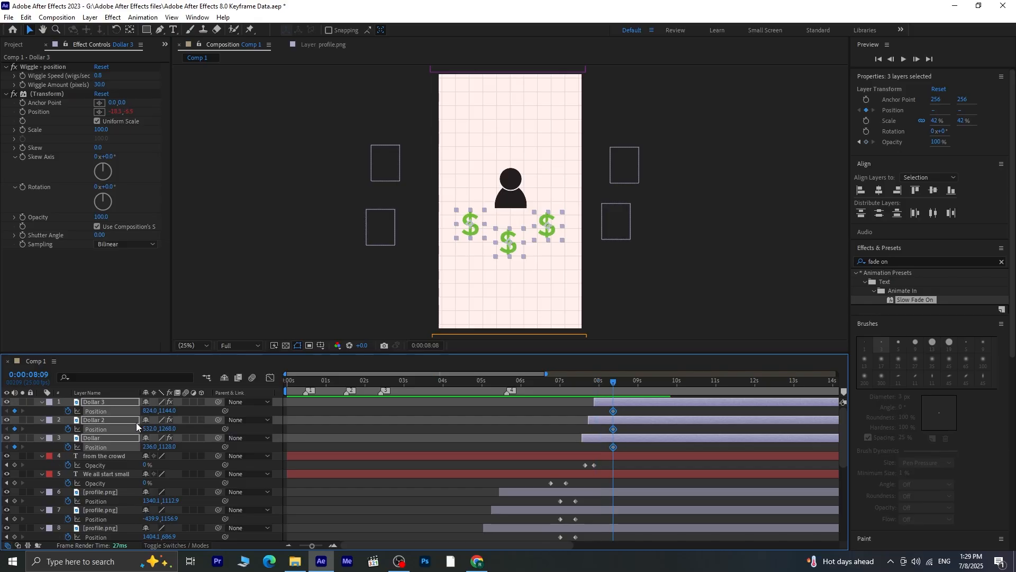
{"action": "key", "text": "Page_Up"}
{"action": "key", "text": "Page_Up"}
{"action": "key", "text": "Page_Up"}
{"action": "key", "text": "Page_Up"}
{"action": "key", "text": "Page_Up"}
{"action": "left_click", "coordinate": [15, 412]}
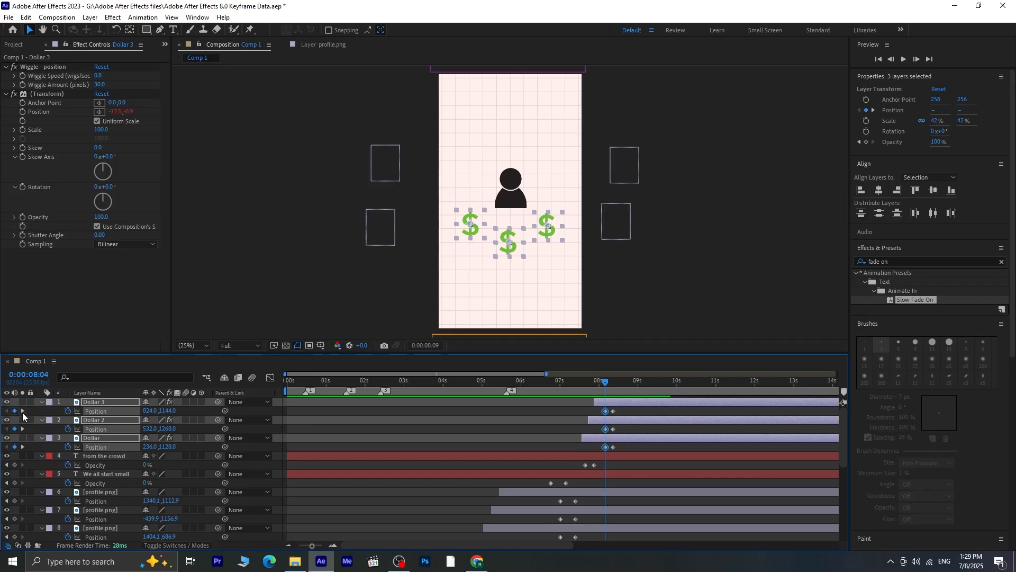
At 0:00:08:09, move Dollar to -144, 1136, Dollar 2 to 524, 2104 and Dollar 3 to 1296, 1252, and preview their exit
{"action": "left_click", "coordinate": [731, 278]}
{"action": "key", "text": "Page_Down"}
{"action": "key", "text": "Page_Down"}
{"action": "key", "text": "Page_Down"}
{"action": "key", "text": "Page_Down"}
{"action": "key", "text": "Page_Down"}
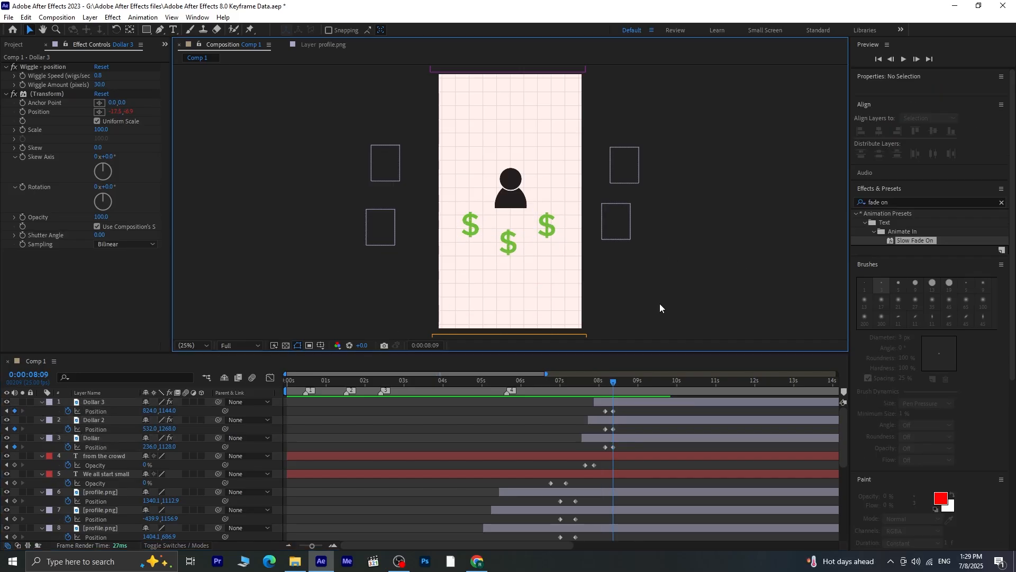
{"action": "left_click_drag", "start_coordinate": [475, 229], "coordinate": [424, 230]}
{"action": "left_click_drag", "start_coordinate": [518, 244], "coordinate": [517, 354]}
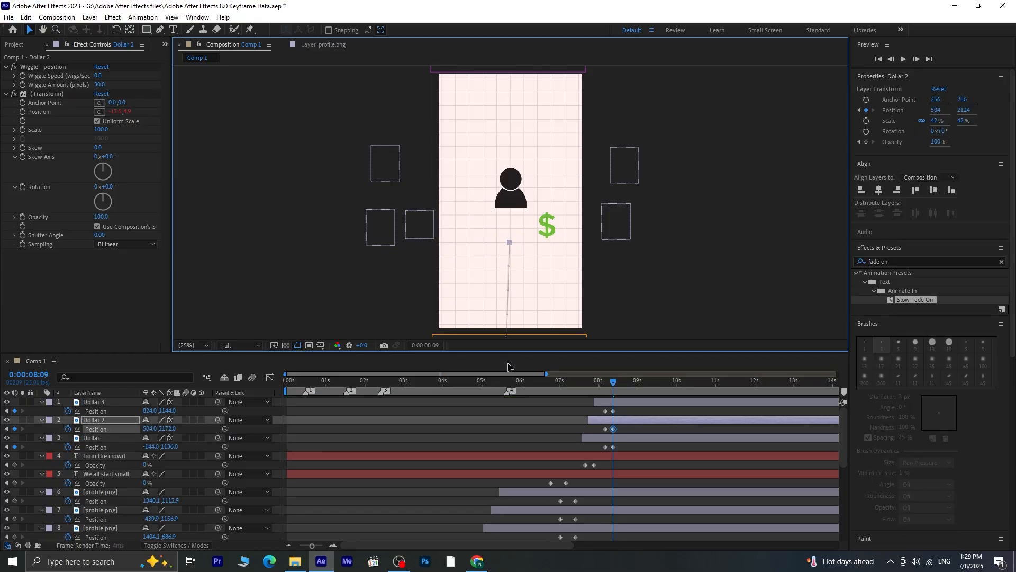
{"action": "left_click_drag", "start_coordinate": [551, 223], "coordinate": [604, 249]}
{"action": "key", "text": "space"}
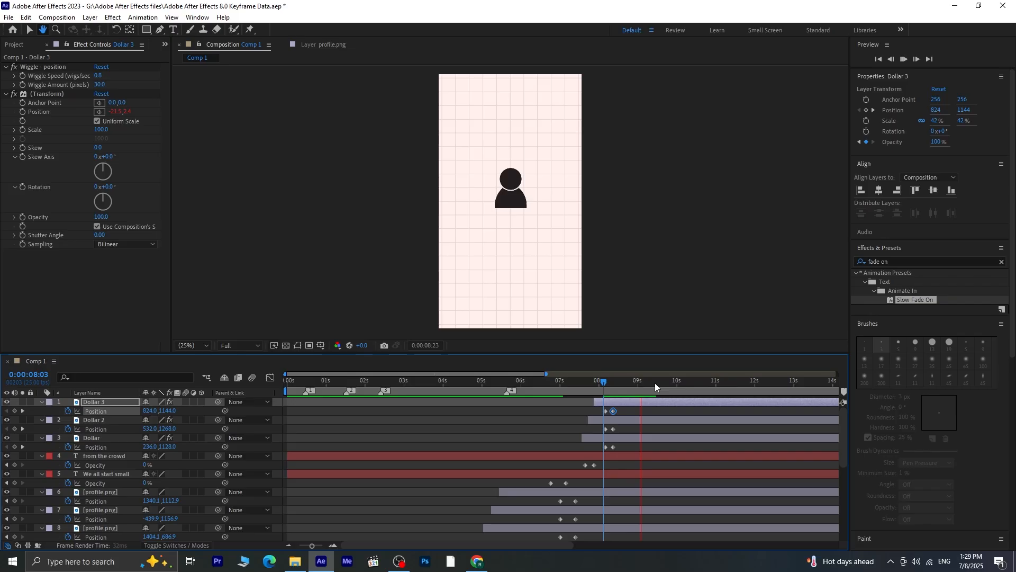
{"action": "left_click_drag", "start_coordinate": [641, 382], "coordinate": [618, 394]}
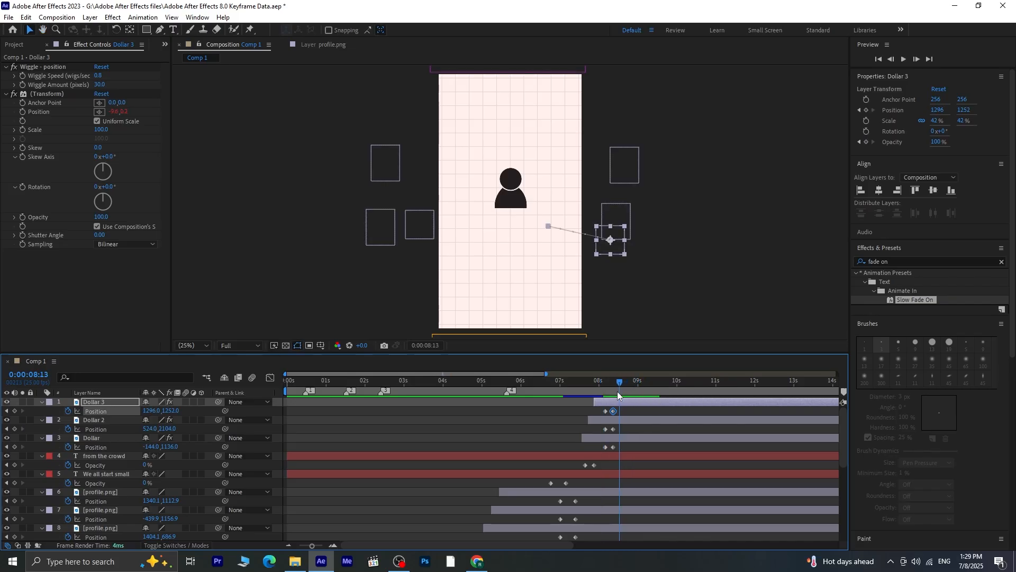
Fade out the central profile.png layer with Opacity keyframes of 100% at 0:00:08:04 and 0% at 0:00:08:07, and preview it
{"action": "left_click", "coordinate": [519, 204]}
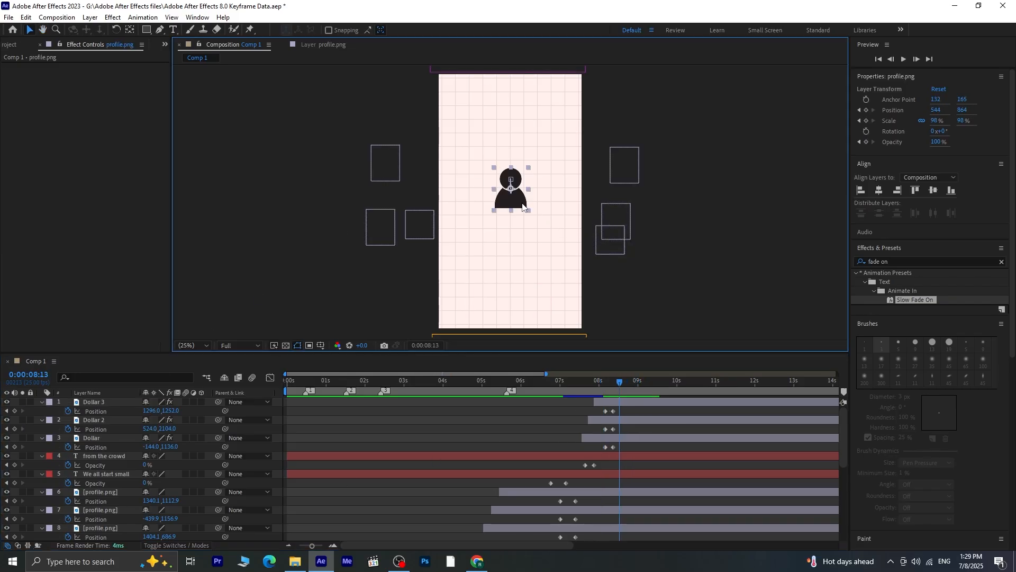
{"action": "scroll", "coordinate": [615, 479], "scroll_direction": "down", "scroll_amount": 3}
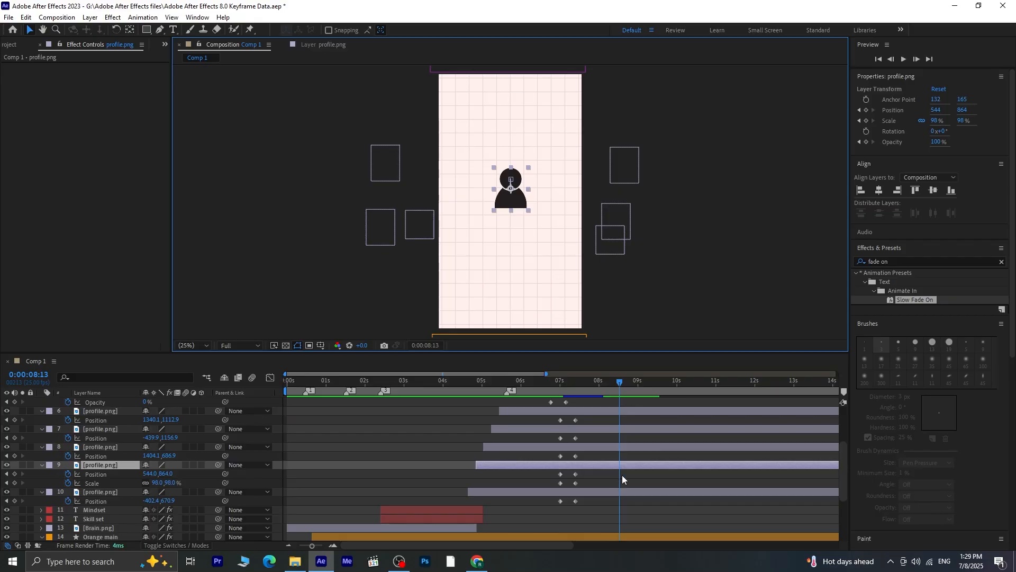
{"action": "left_click_drag", "start_coordinate": [620, 382], "coordinate": [604, 383]}
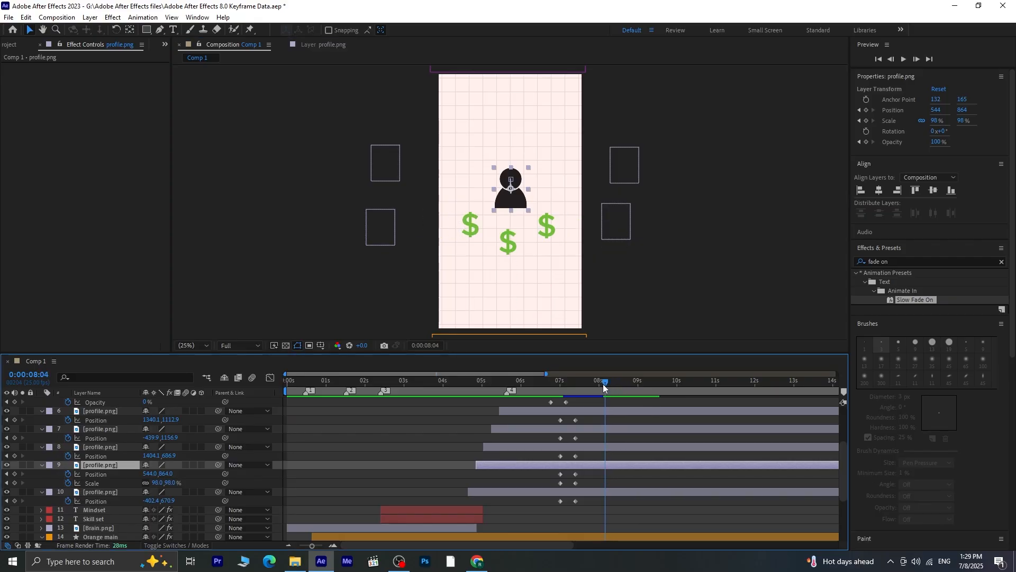
{"action": "key", "text": "t"}
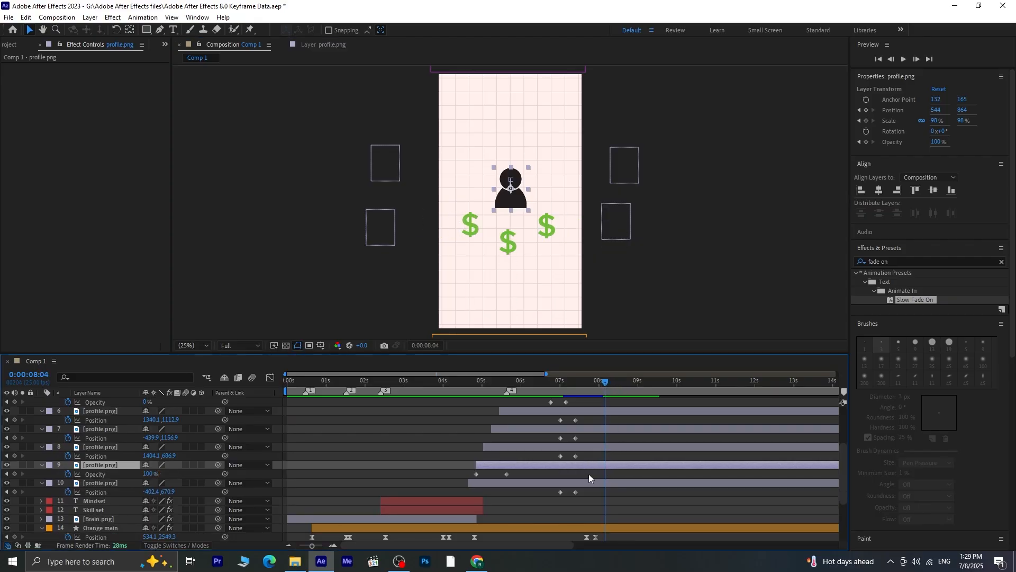
{"action": "left_click", "coordinate": [15, 474]}
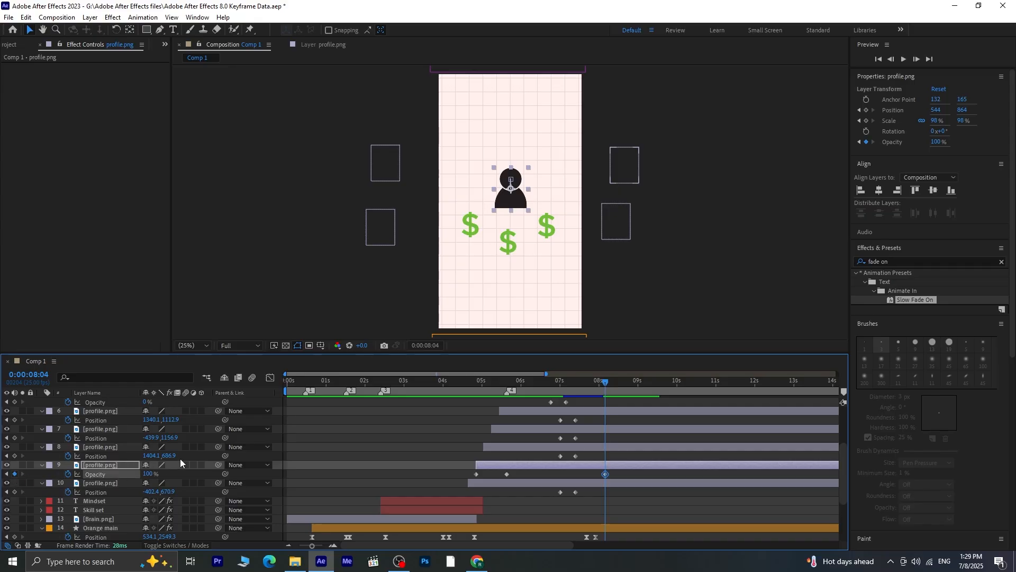
{"action": "key", "text": "Page_Down"}
{"action": "key", "text": "Page_Down"}
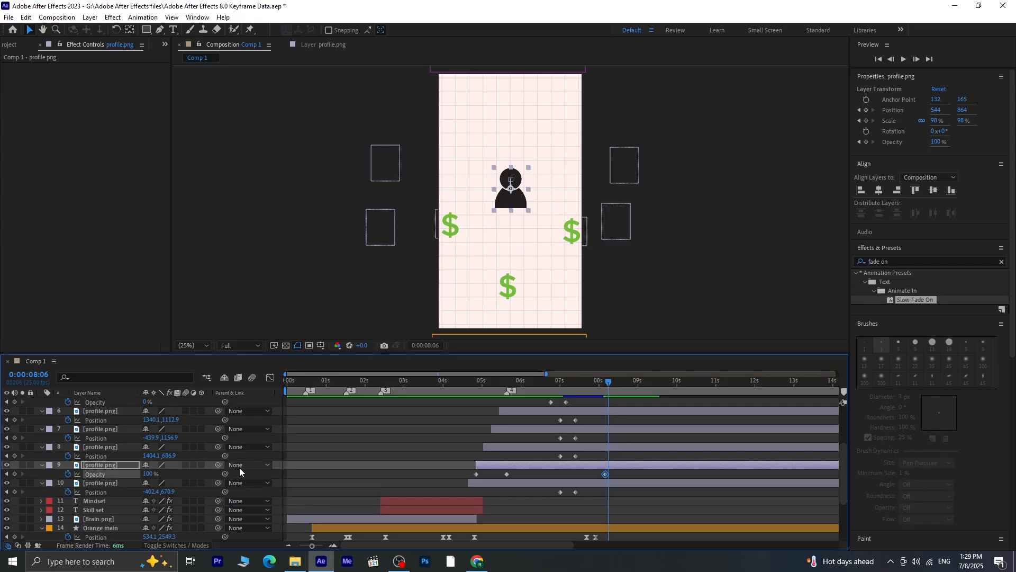
{"action": "key", "text": "Page_Down"}
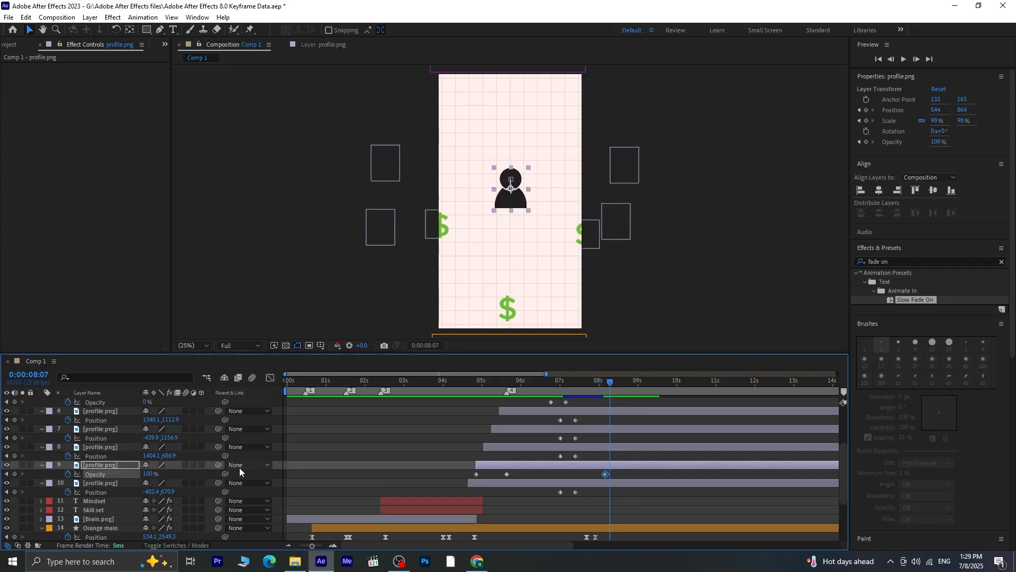
{"action": "left_click_drag", "start_coordinate": [151, 476], "coordinate": [82, 474]}
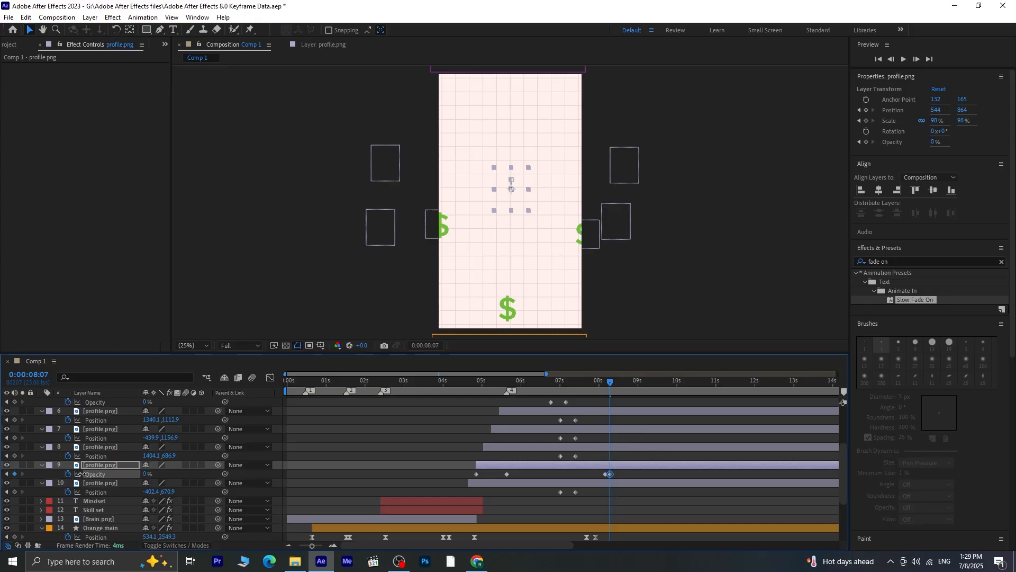
{"action": "key", "text": "space"}
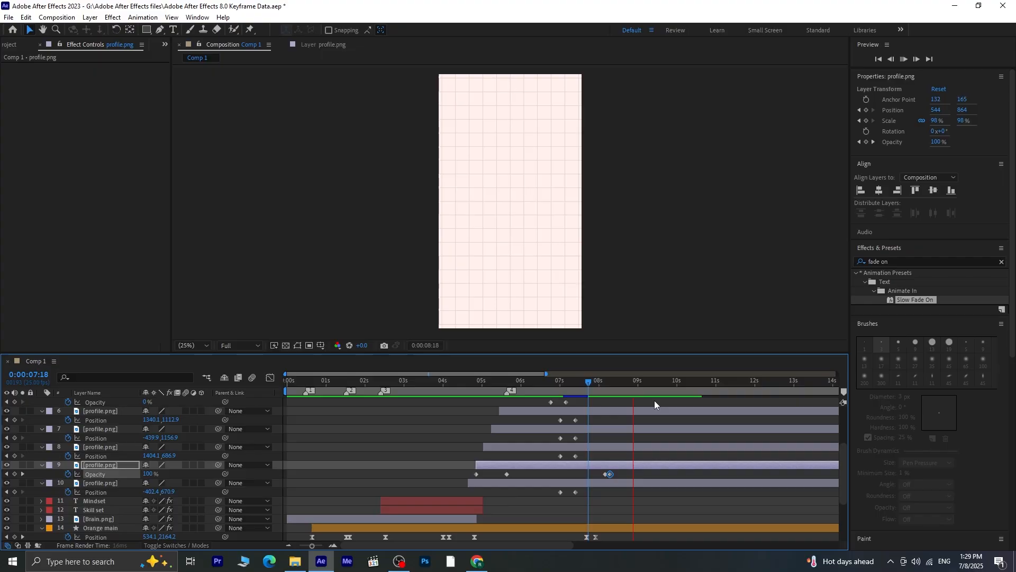
Collapse the expanded properties of the five profile.png layers and the "We all start small" and "from the crowd" text layers
{"action": "scroll", "coordinate": [97, 467], "scroll_direction": "up", "scroll_amount": 2}
{"action": "scroll", "coordinate": [80, 476], "scroll_direction": "up", "scroll_amount": 2}
{"action": "scroll", "coordinate": [58, 486], "scroll_direction": "down", "scroll_amount": 2}
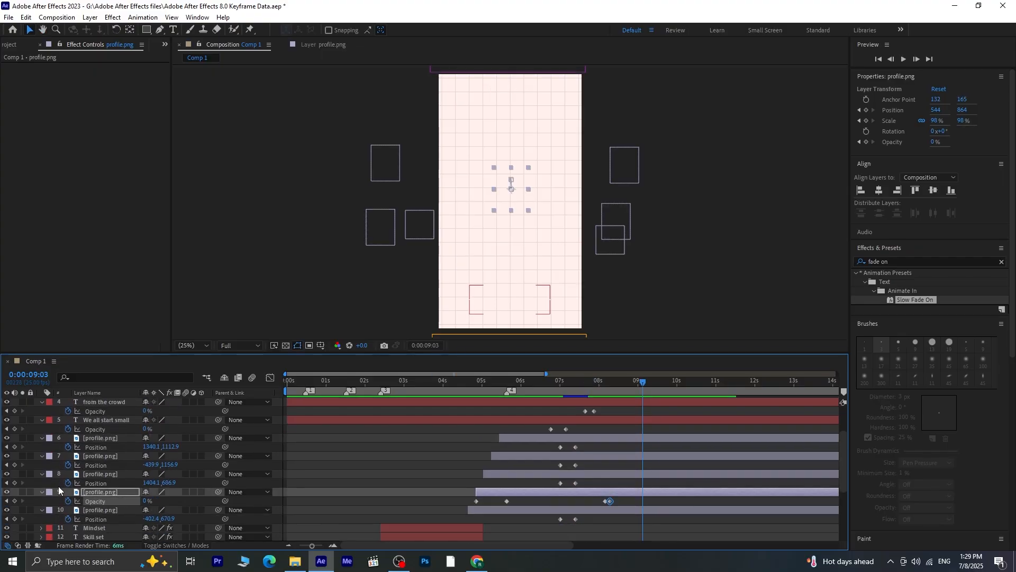
{"action": "left_click", "coordinate": [41, 510]}
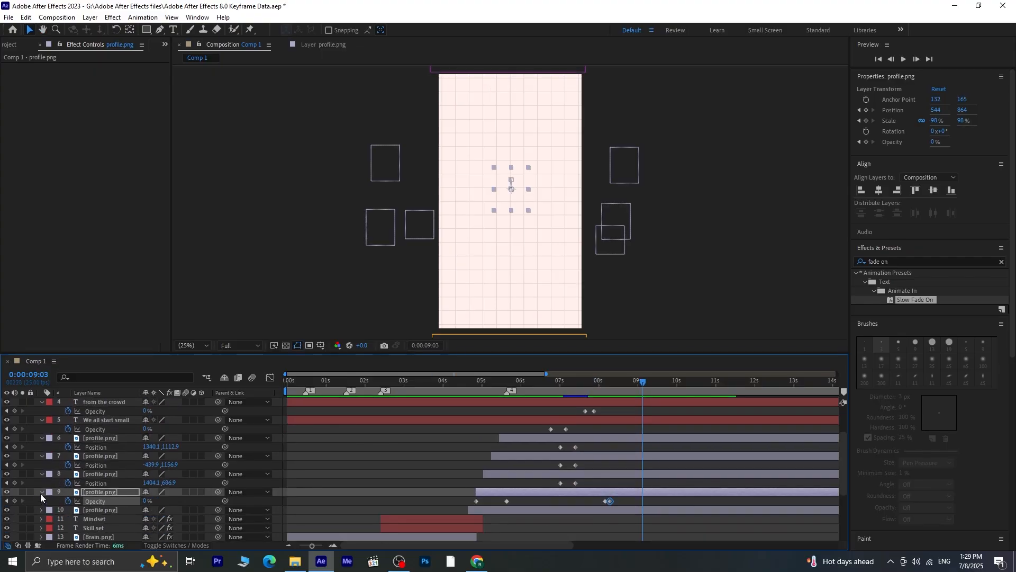
{"action": "left_click", "coordinate": [41, 492]}
{"action": "left_click", "coordinate": [41, 474]}
{"action": "left_click", "coordinate": [41, 455]}
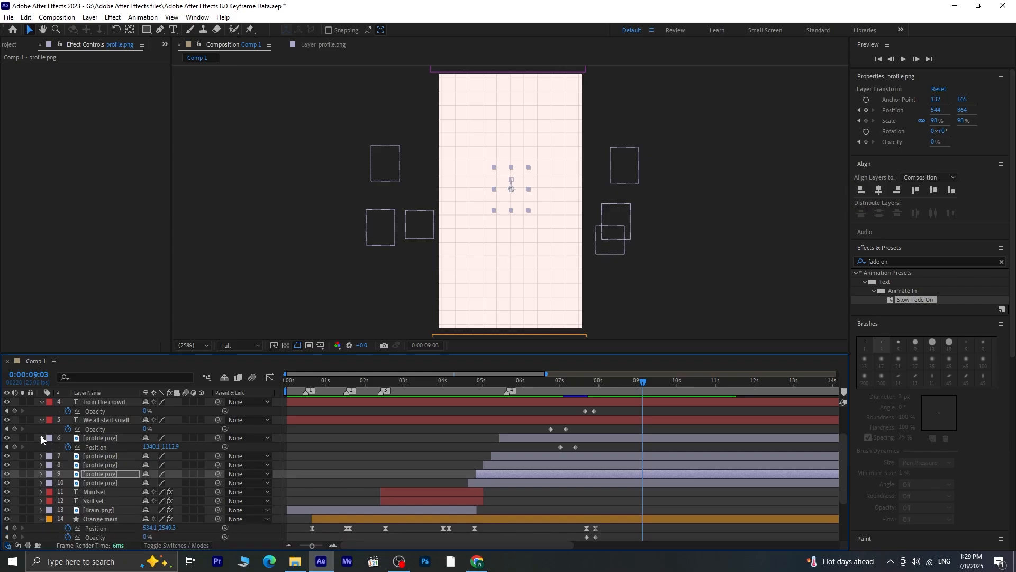
{"action": "left_click", "coordinate": [41, 438]}
{"action": "left_click", "coordinate": [43, 420]}
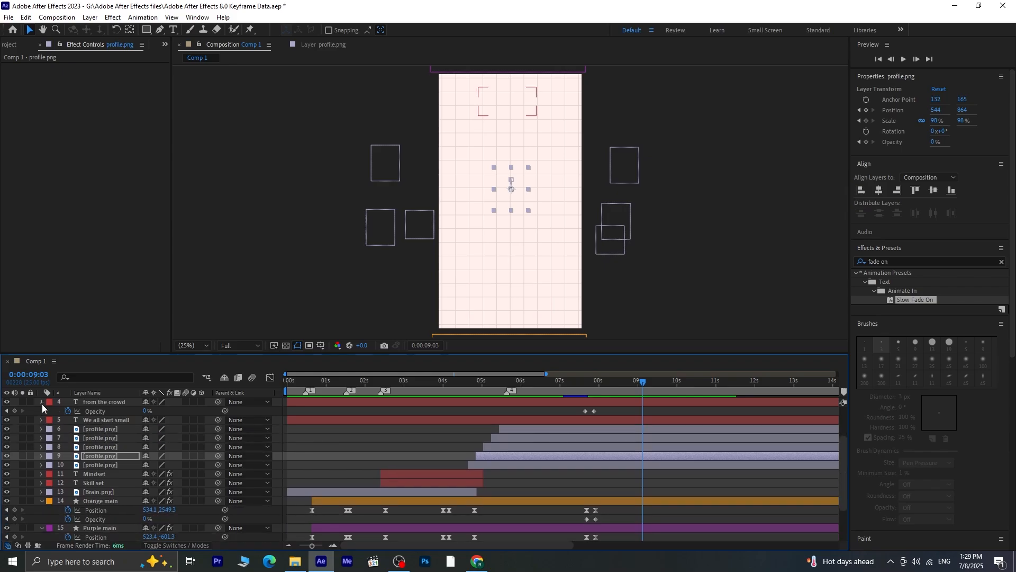
{"action": "left_click", "coordinate": [42, 404]}
Collapse the expanded properties of the three dollar layers and the Orange main and Purple main layers
{"action": "scroll", "coordinate": [291, 484], "scroll_direction": "up", "scroll_amount": 2}
{"action": "left_click", "coordinate": [87, 402]}
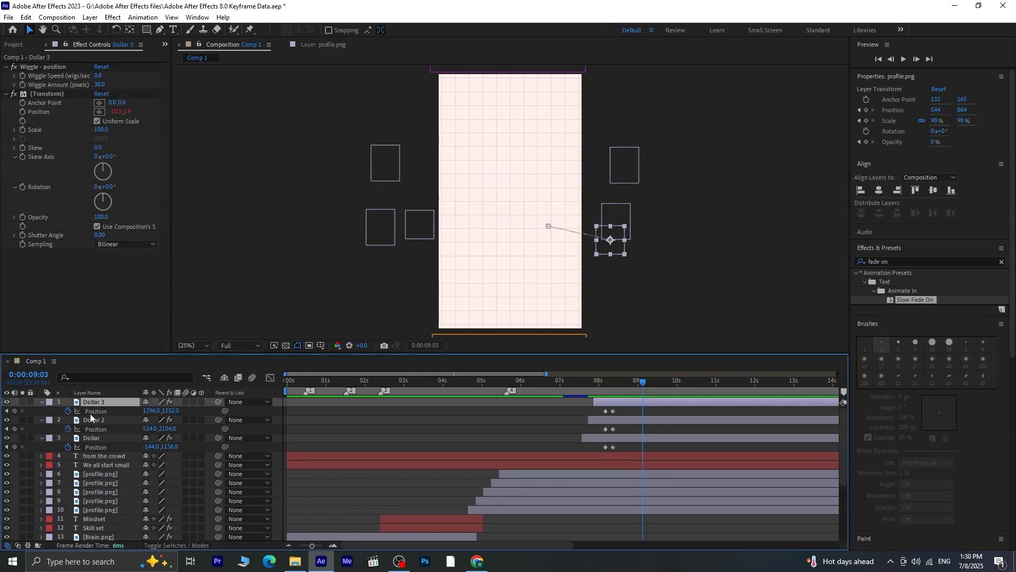
{"action": "left_click", "coordinate": [94, 438], "text": "shift"}
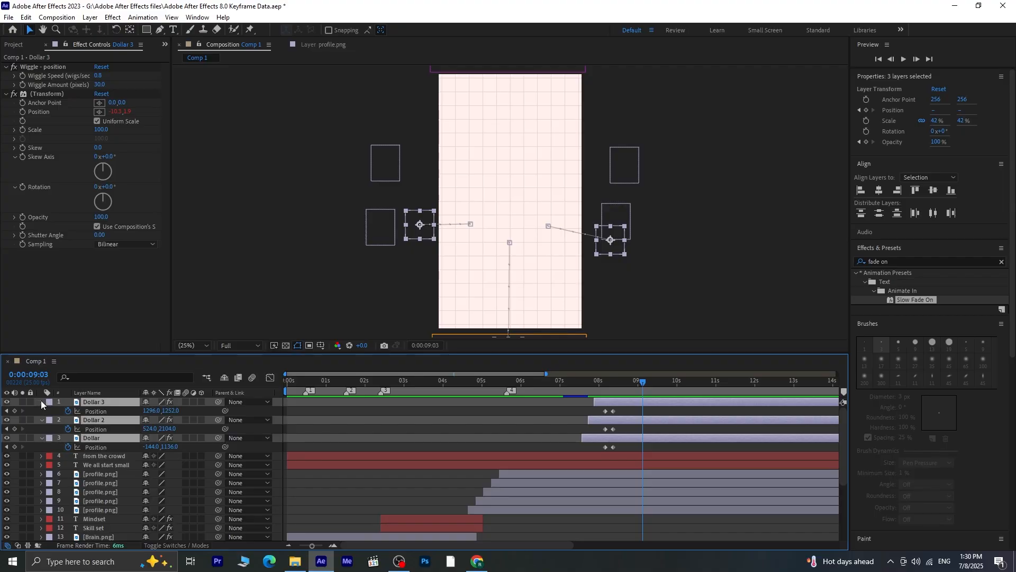
{"action": "left_click", "coordinate": [41, 402]}
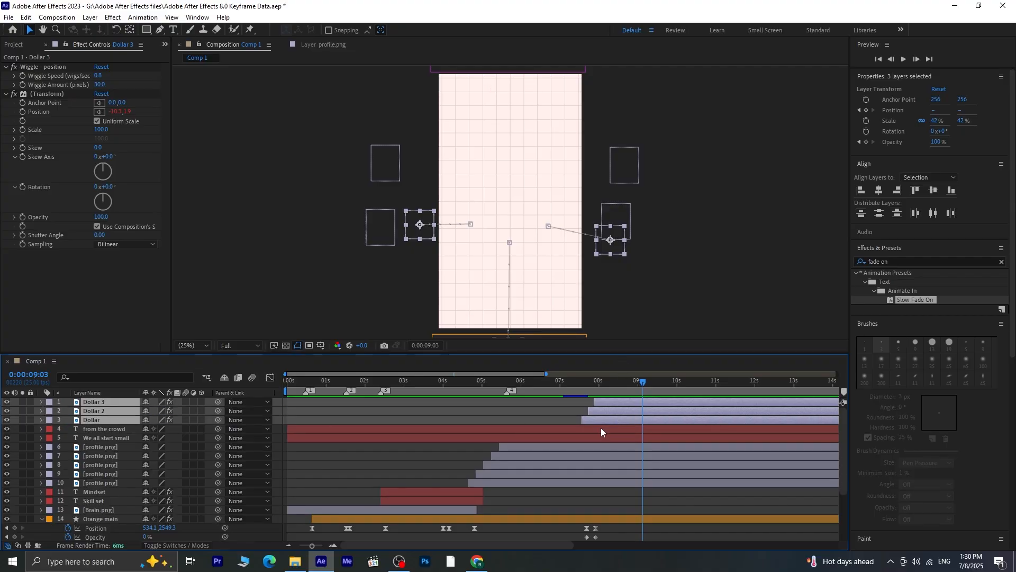
{"action": "left_click", "coordinate": [42, 518]}
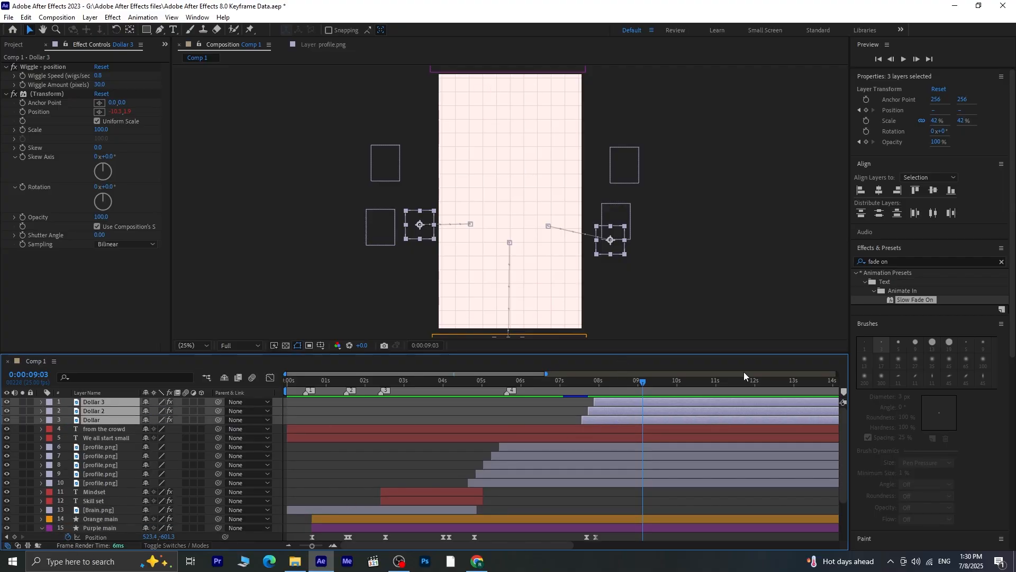
{"action": "left_click", "coordinate": [42, 527]}
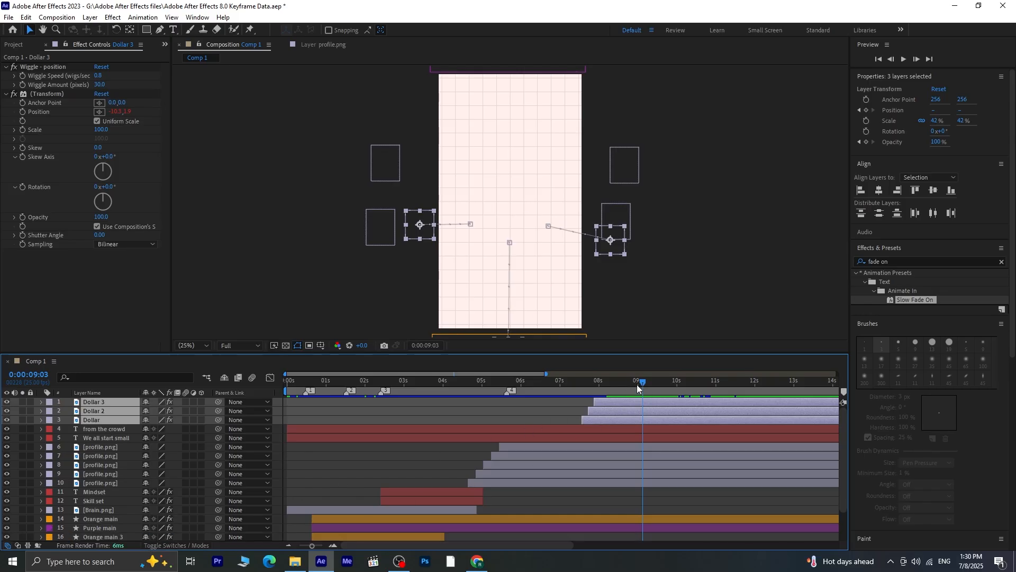
At 0:00:08:07, add the four-line text "Learn. Apply. Improve. Grow." and move it to about 632, 632 on the canvas
{"action": "left_click_drag", "start_coordinate": [637, 385], "coordinate": [604, 390]}
{"action": "key", "text": "Page_Down"}
{"action": "key", "text": "Page_Down"}
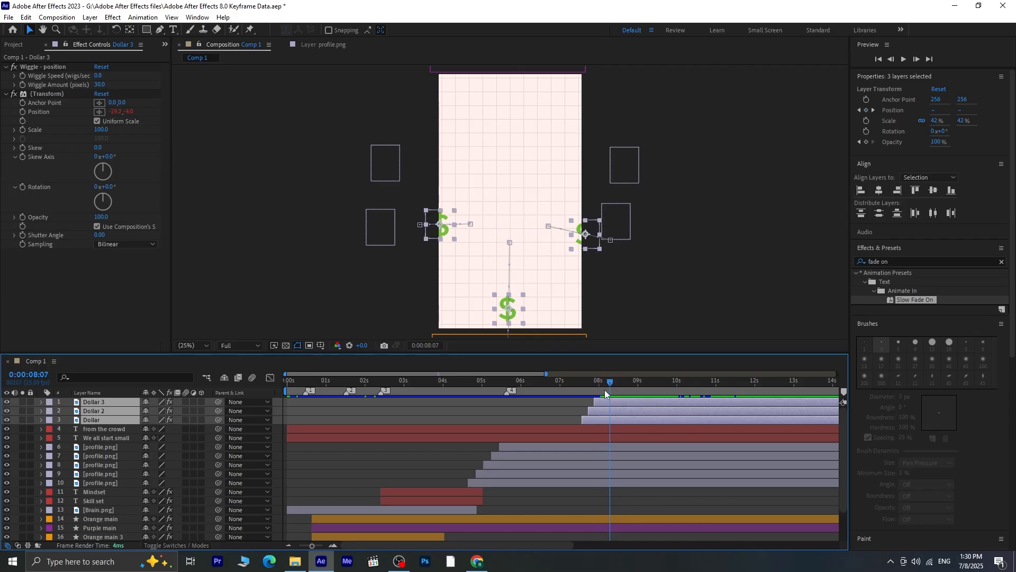
{"action": "key", "text": "Page_Down"}
{"action": "key", "text": "ctrl+t"}
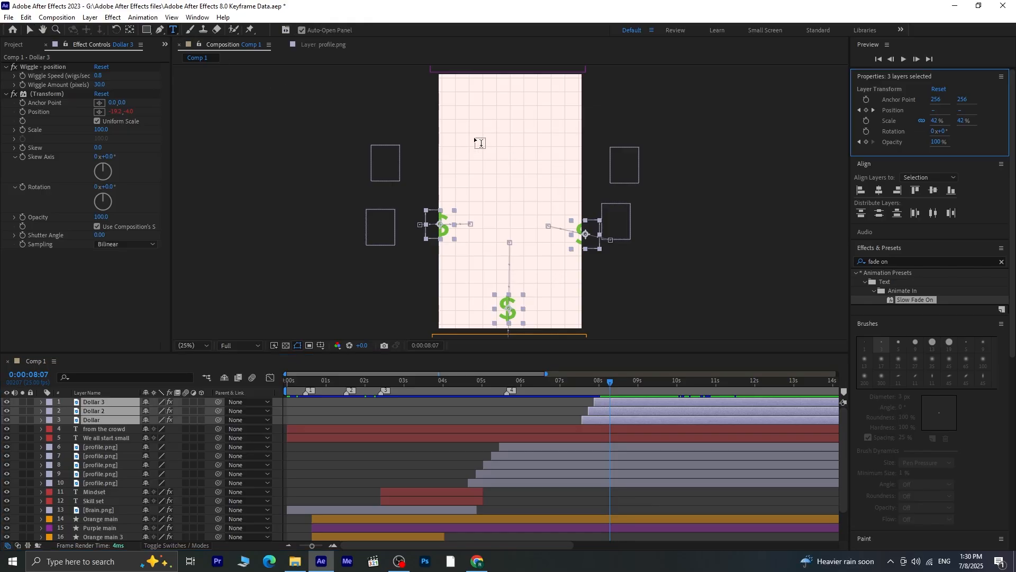
{"action": "left_click", "coordinate": [474, 138]}
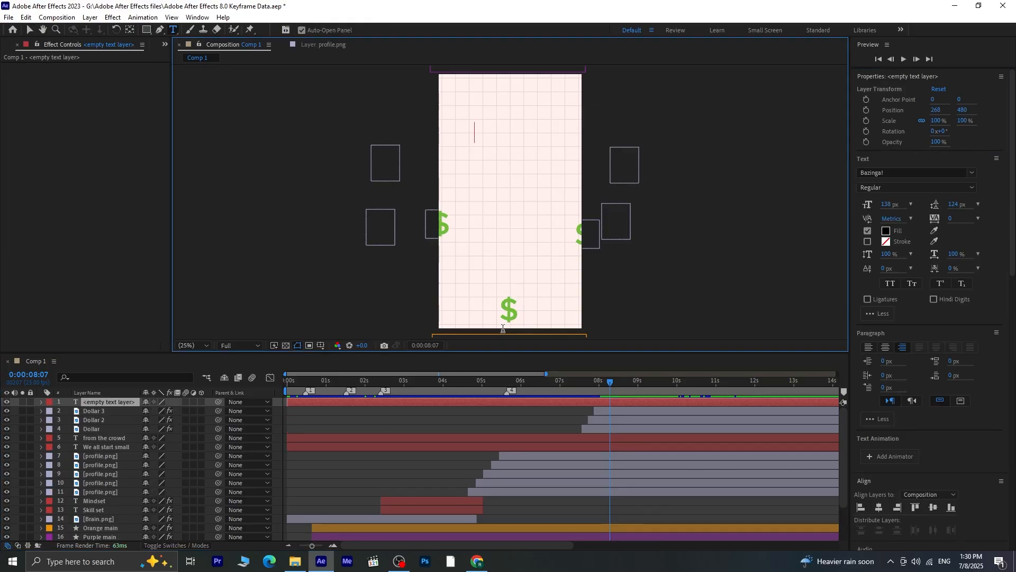
{"action": "type", "text": "Learn. Apply. Improve. Grow."}
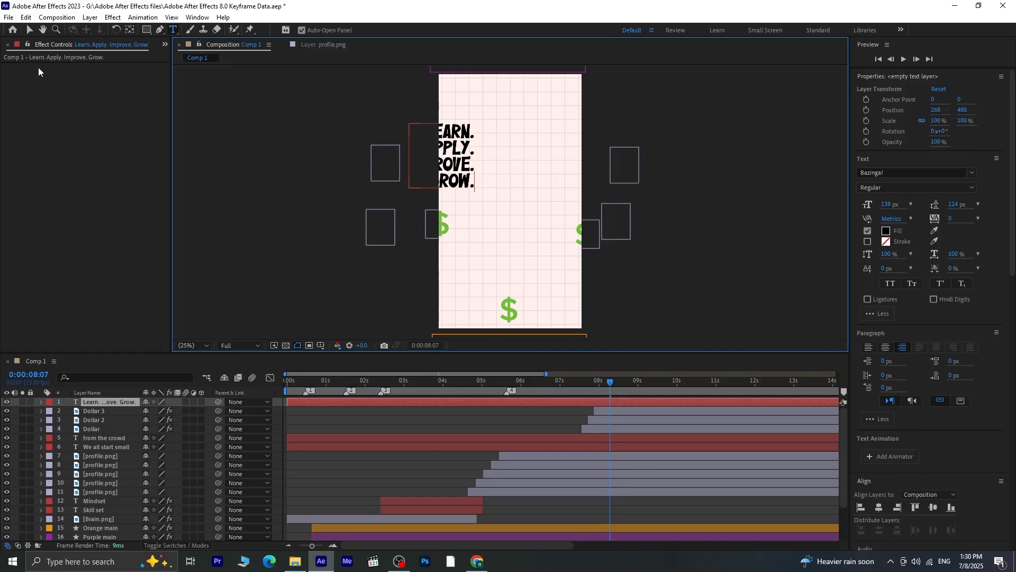
{"action": "left_click", "coordinate": [30, 30]}
{"action": "left_click_drag", "start_coordinate": [454, 153], "coordinate": [542, 254]}
Format the four-line text in Tw Cen MT Condensed Extra Bold, left-aligned, with 142 px size and 171 px leading
{"action": "left_click", "coordinate": [174, 30]}
{"action": "left_click", "coordinate": [972, 173]}
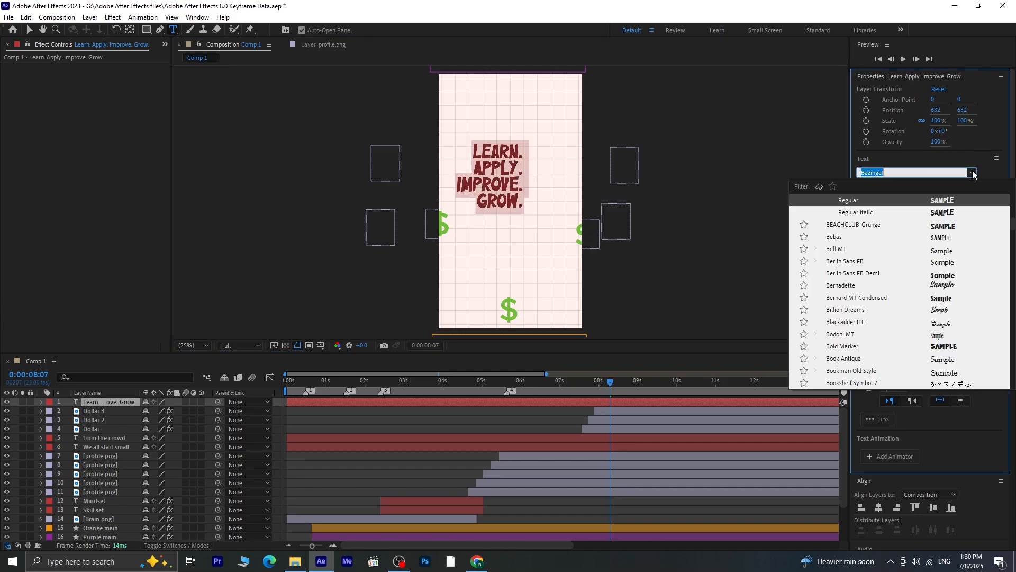
{"action": "left_click_drag", "start_coordinate": [1014, 223], "coordinate": [1015, 199]}
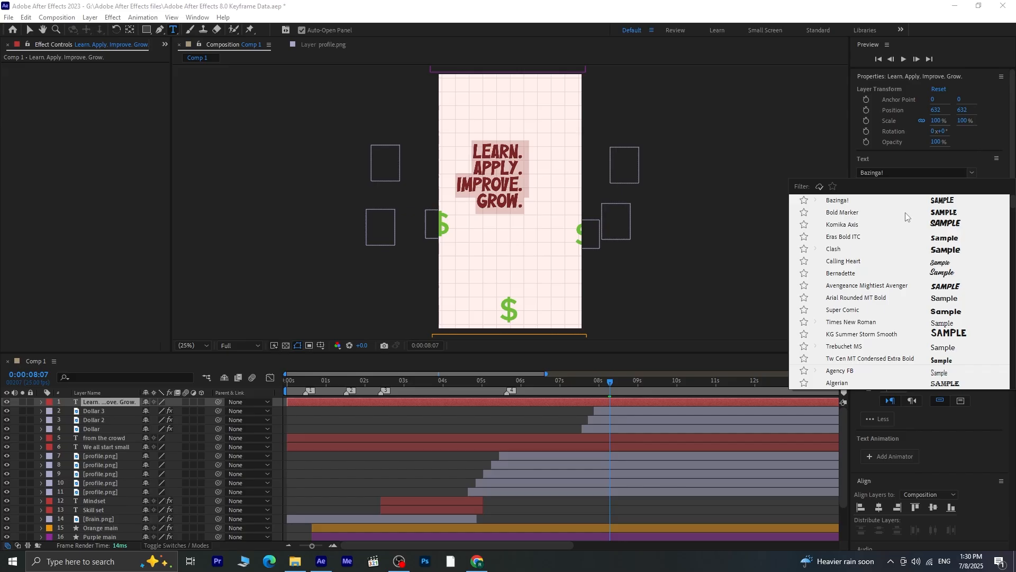
{"action": "left_click", "coordinate": [940, 362]}
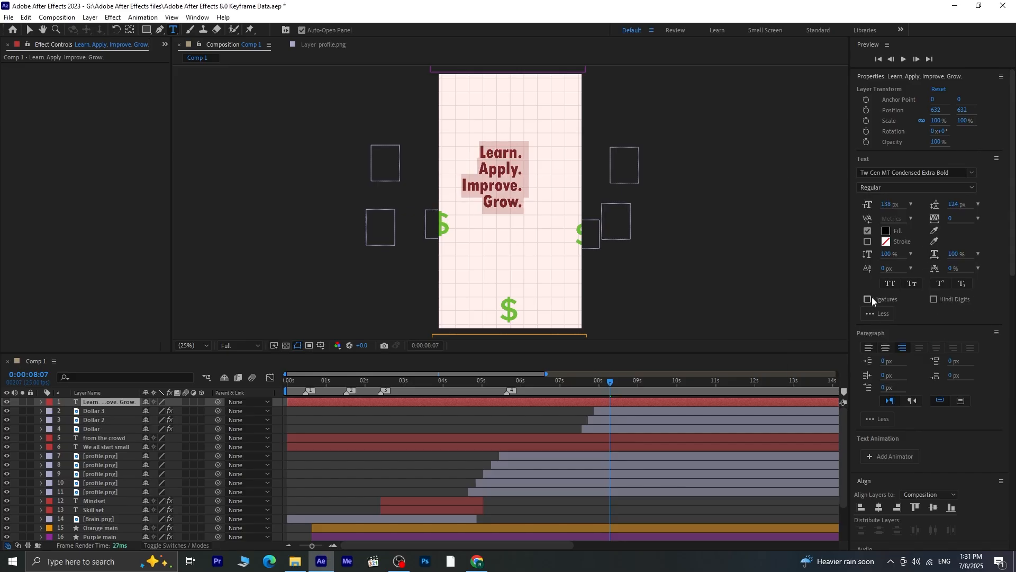
{"action": "left_click", "coordinate": [869, 347]}
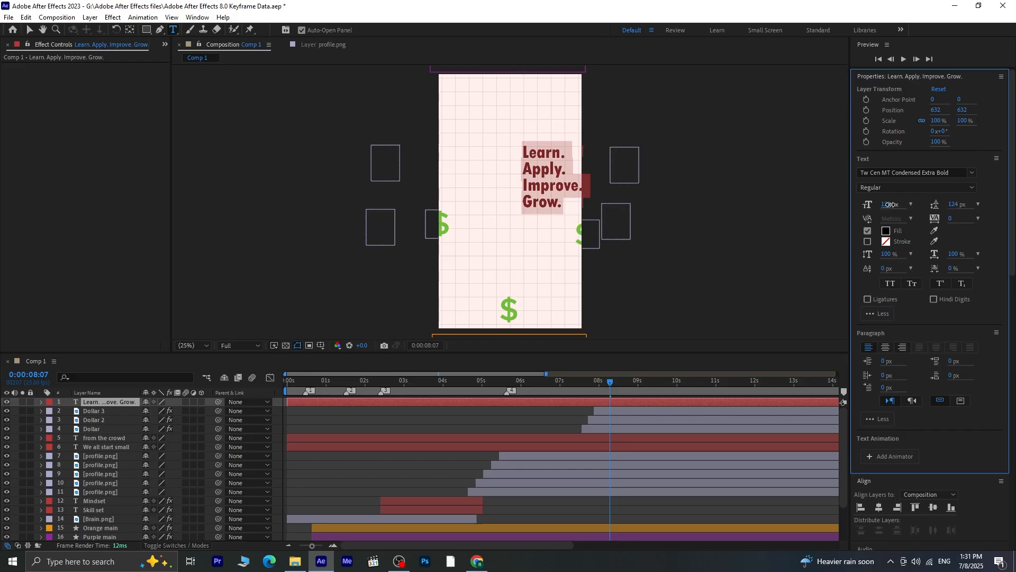
{"action": "left_click_drag", "start_coordinate": [891, 205], "coordinate": [978, 208]}
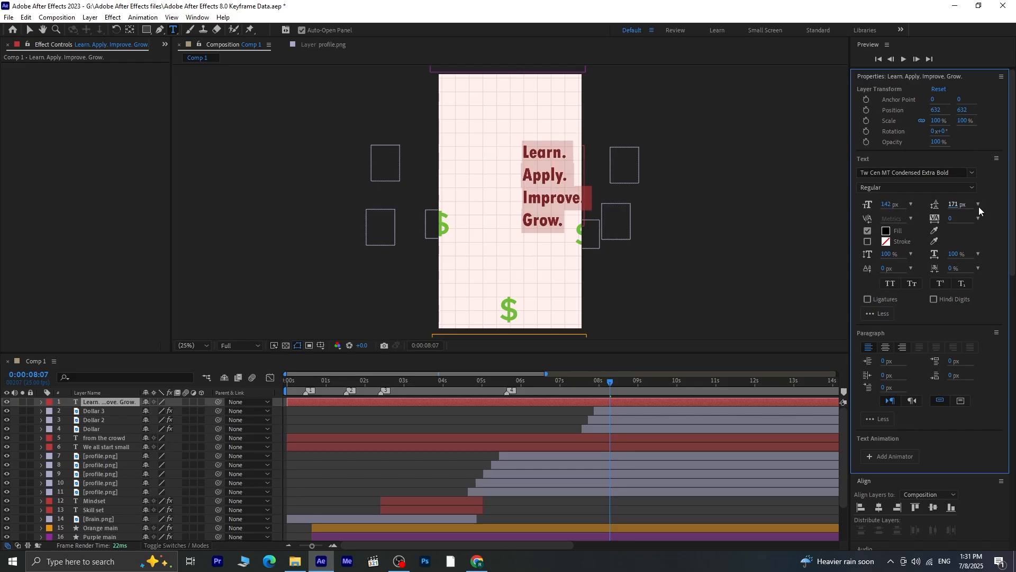
Move the text to about 424, 604 and remove the period at the end of each of its four words
{"action": "left_click", "coordinate": [29, 29]}
{"action": "left_click_drag", "start_coordinate": [556, 218], "coordinate": [528, 214]}
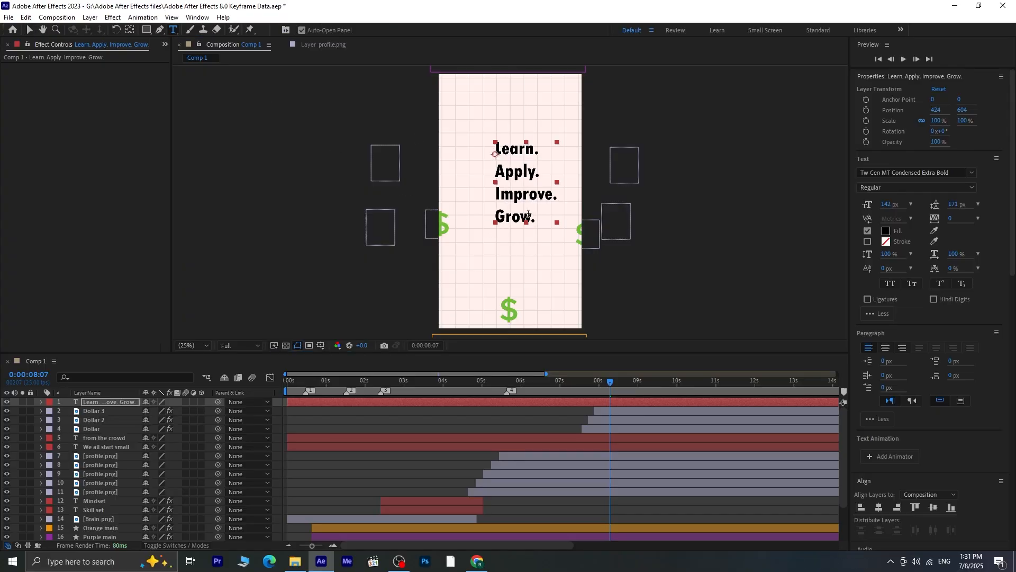
{"action": "left_click", "coordinate": [549, 227]}
{"action": "key", "text": "BackSpace"}
{"action": "left_click", "coordinate": [564, 195]}
{"action": "key", "text": "BackSpace"}
{"action": "left_click", "coordinate": [542, 173]}
{"action": "key", "text": "BackSpace"}
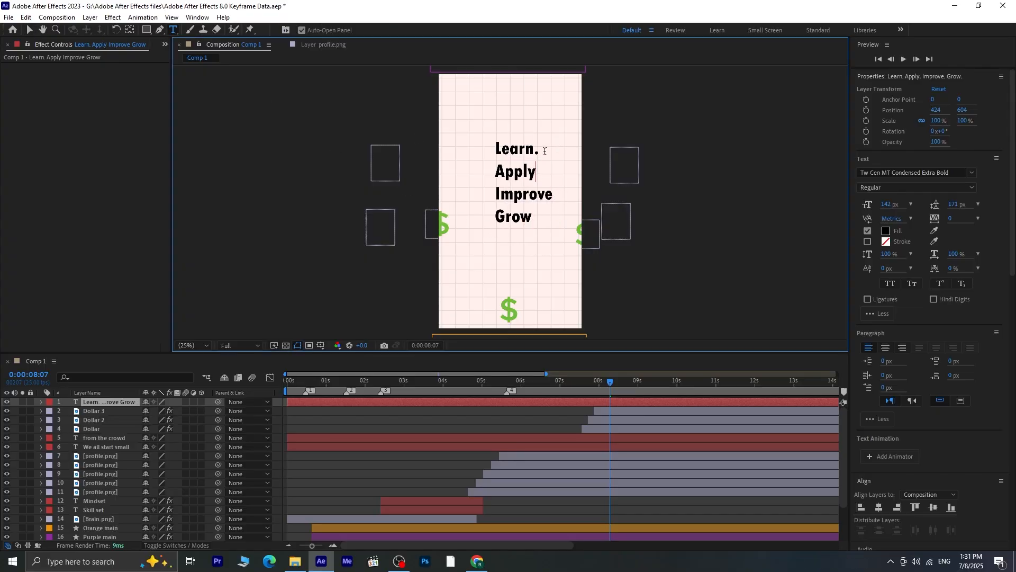
{"action": "left_click", "coordinate": [545, 151]}
{"action": "key", "text": "BackSpace"}
Reposition the text to about 368, 668.6, near the middle of the canvas, and set it in All Caps
{"action": "left_click", "coordinate": [29, 30]}
{"action": "left_click", "coordinate": [879, 508]}
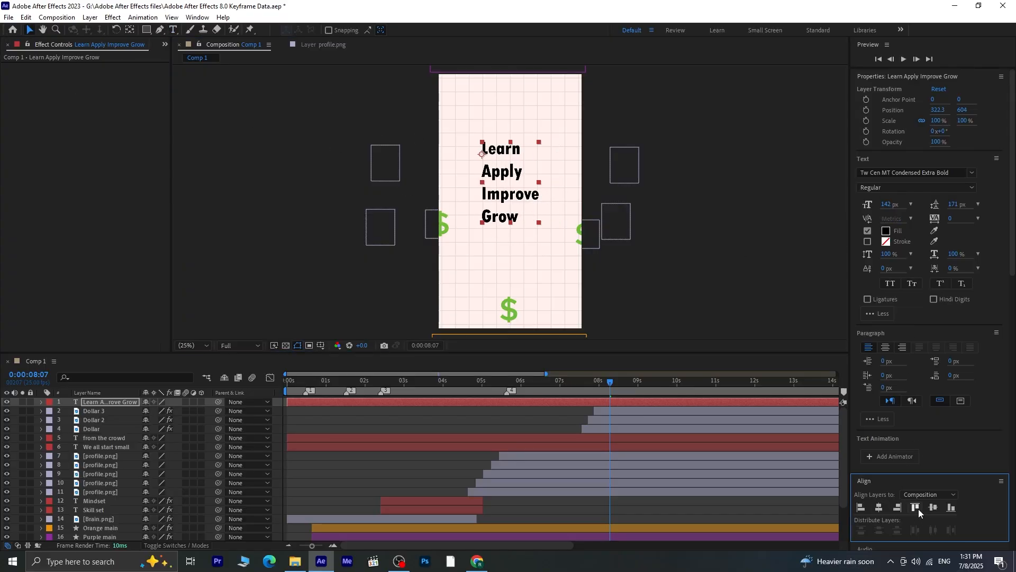
{"action": "left_click_drag", "start_coordinate": [517, 206], "coordinate": [529, 206]}
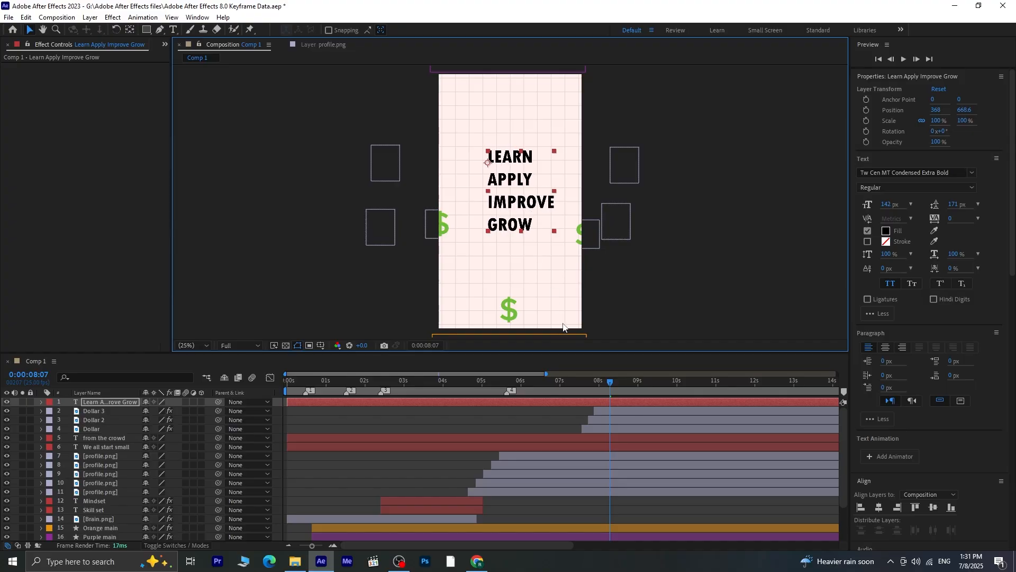
Apply the Slow Fade On text preset to the "Learn Apply Improve Grow" layer at 0:00:08:06
{"action": "left_click_drag", "start_coordinate": [609, 384], "coordinate": [608, 385]}
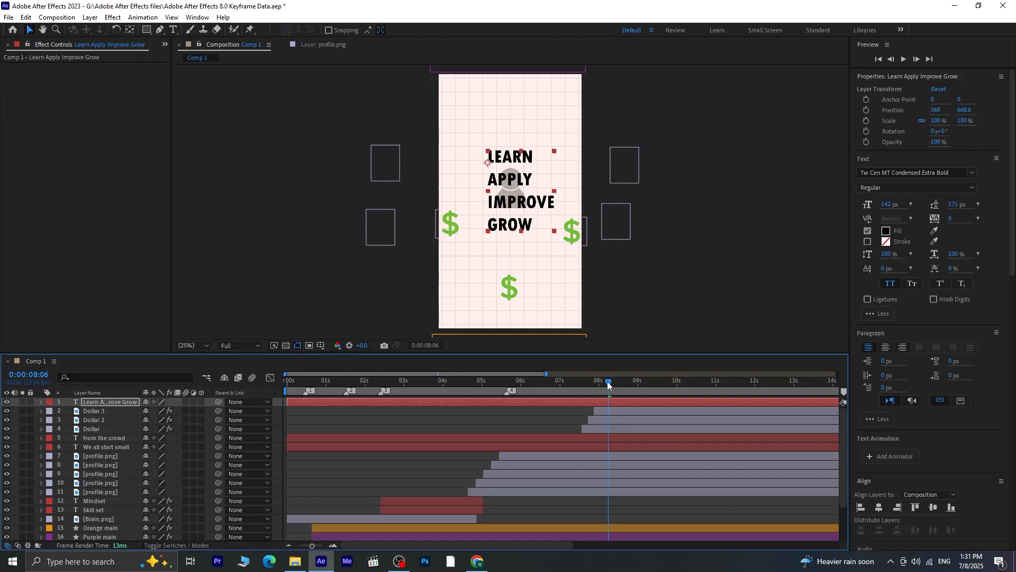
{"action": "scroll", "coordinate": [960, 363], "scroll_direction": "down", "scroll_amount": 12}
{"action": "scroll", "coordinate": [926, 322], "scroll_direction": "up", "scroll_amount": 5}
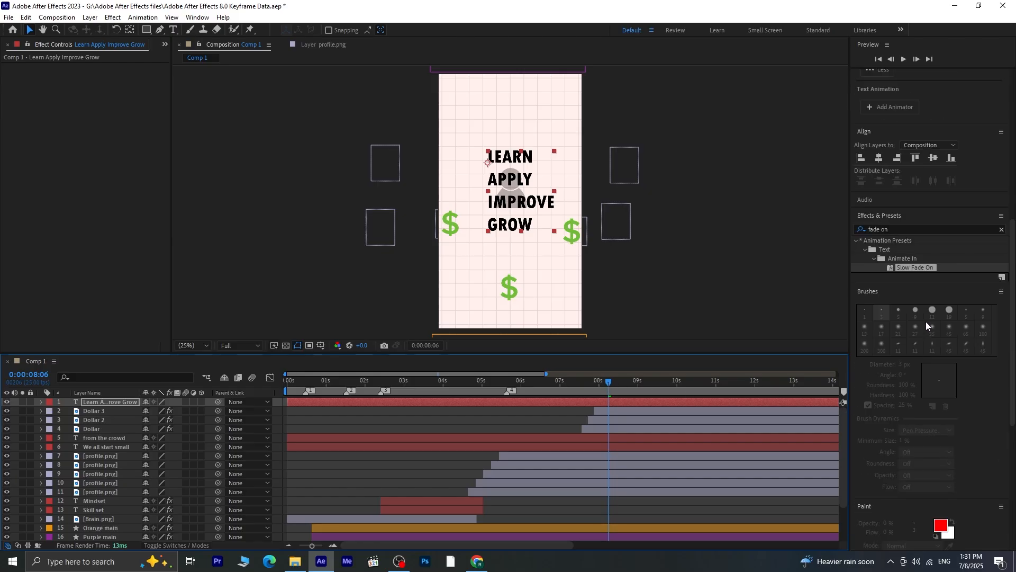
{"action": "double_click", "coordinate": [903, 268]}
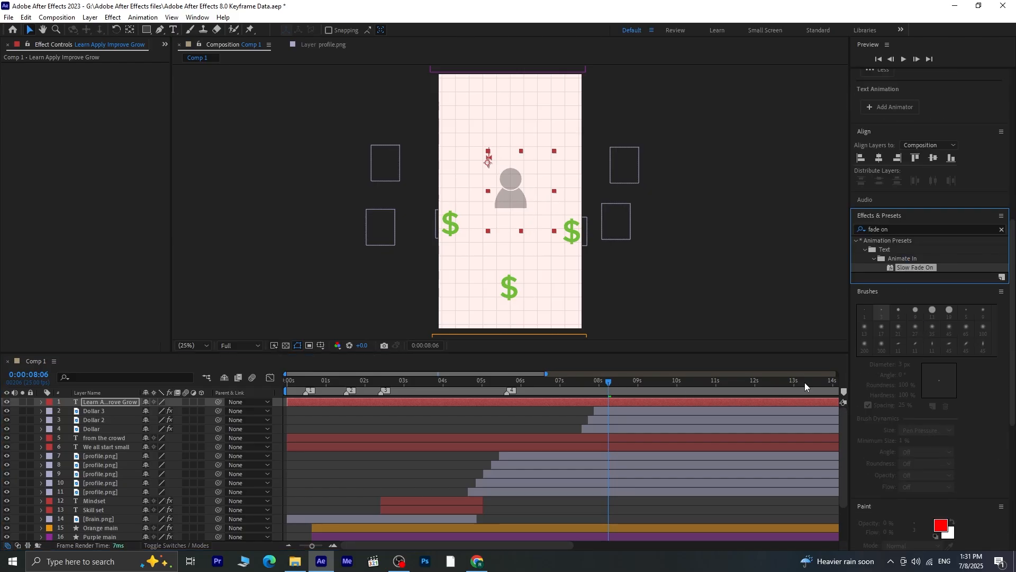
Shorten the text fade by moving its end Offset keyframe to about 0:00:09:04, and preview it
{"action": "left_click", "coordinate": [634, 401]}
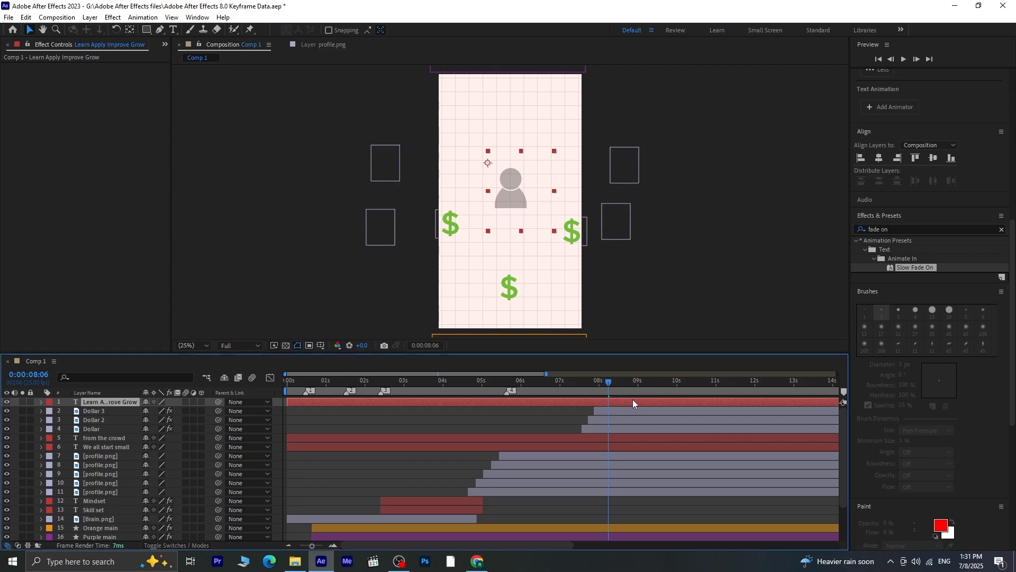
{"action": "key", "text": "u"}
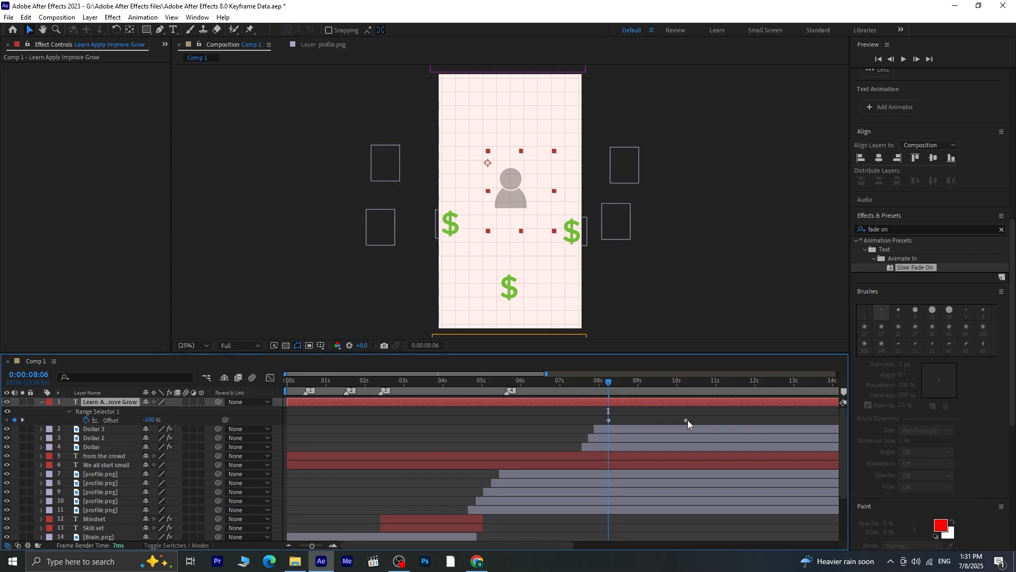
{"action": "left_click_drag", "start_coordinate": [686, 421], "coordinate": [645, 420]}
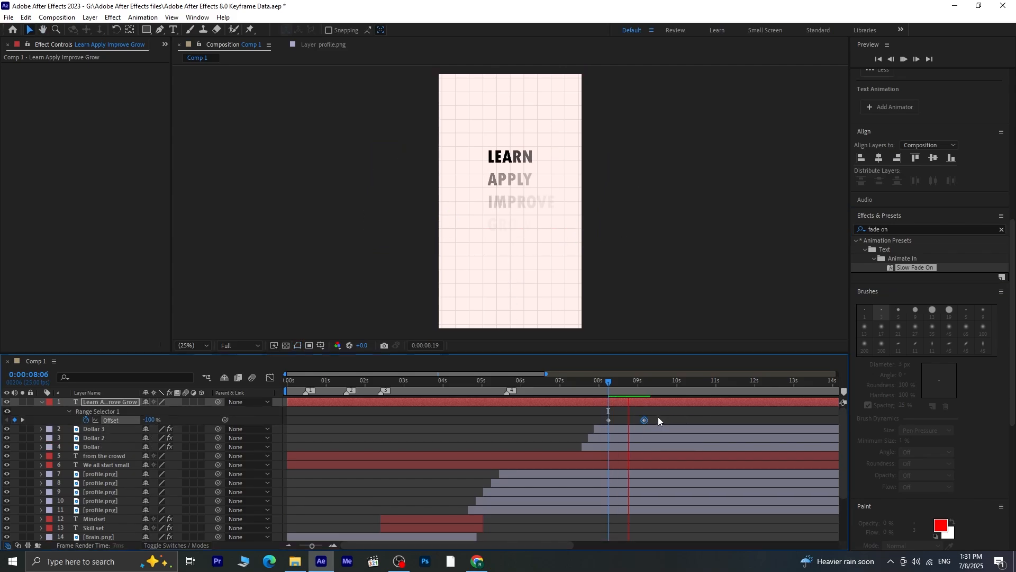
{"action": "key", "text": "space"}
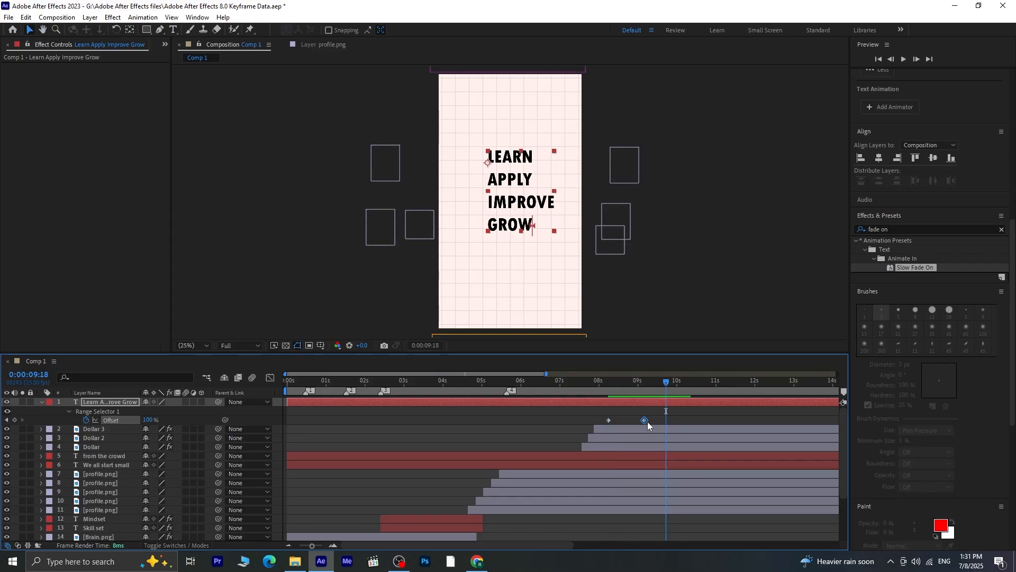
Apply Easy Ease to both Offset keyframes of the text fade and preview the transition from about 0:00:07:23
{"action": "left_click_drag", "start_coordinate": [651, 415], "coordinate": [606, 422]}
{"action": "key", "text": "F9"}
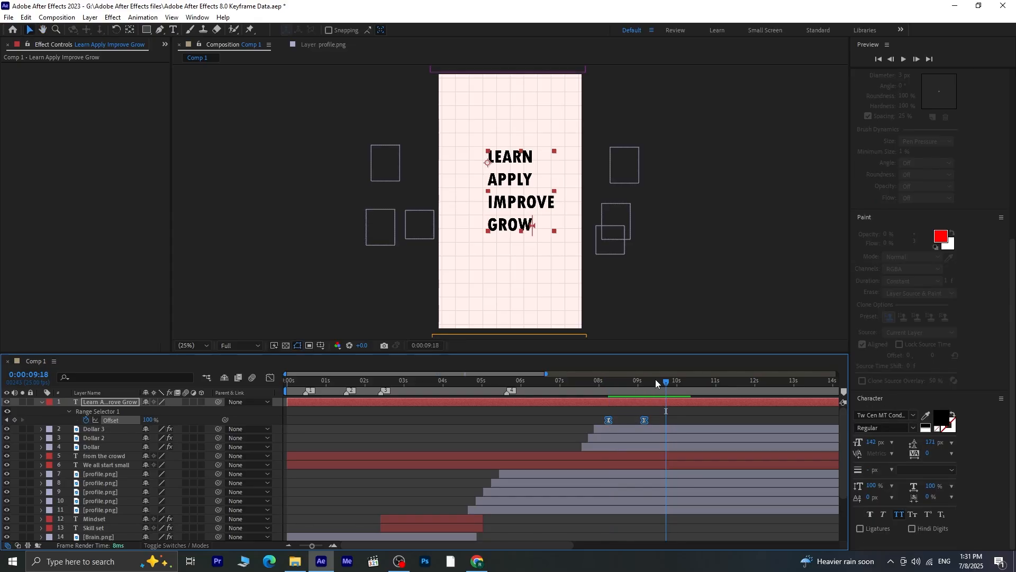
{"action": "left_click_drag", "start_coordinate": [656, 380], "coordinate": [597, 396]}
{"action": "key", "text": "space"}
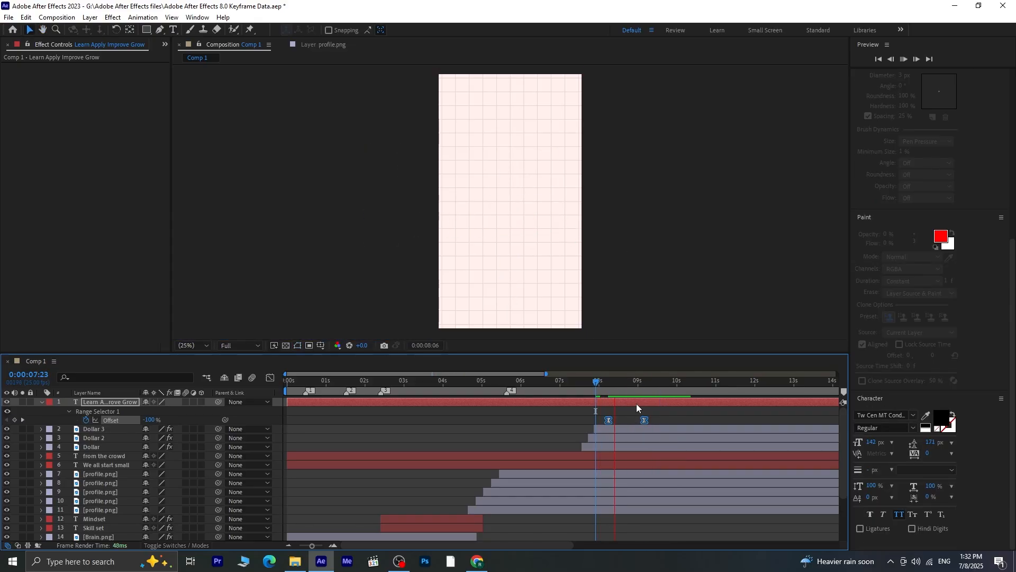
{"action": "key", "text": "space"}
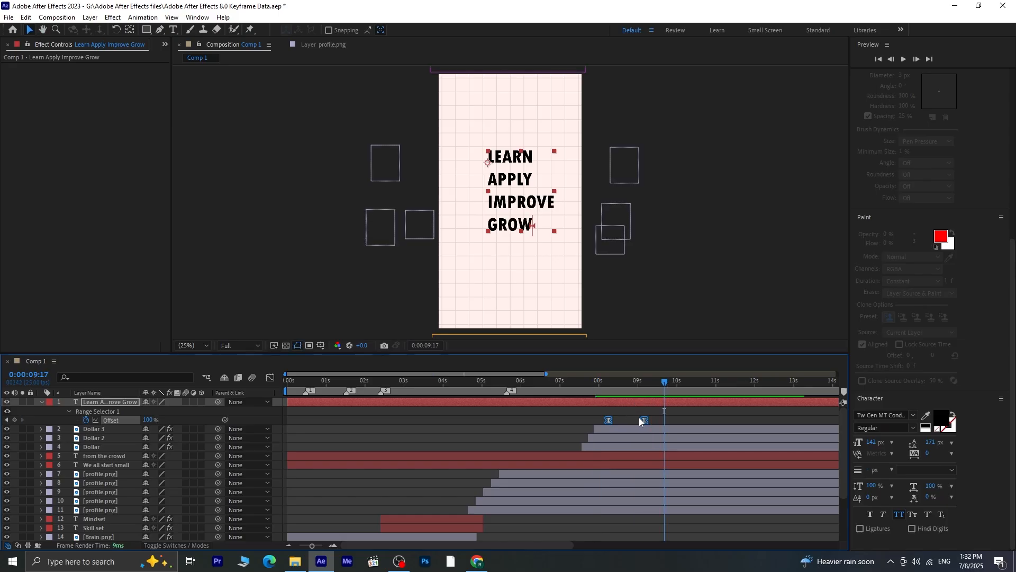
Shift both Offset keyframes of the text about four frames earlier and preview the overlap with the profile and dollar signs
{"action": "left_click_drag", "start_coordinate": [641, 422], "coordinate": [639, 423]}
{"action": "left_click_drag", "start_coordinate": [666, 382], "coordinate": [597, 391]}
{"action": "key", "text": "space"}
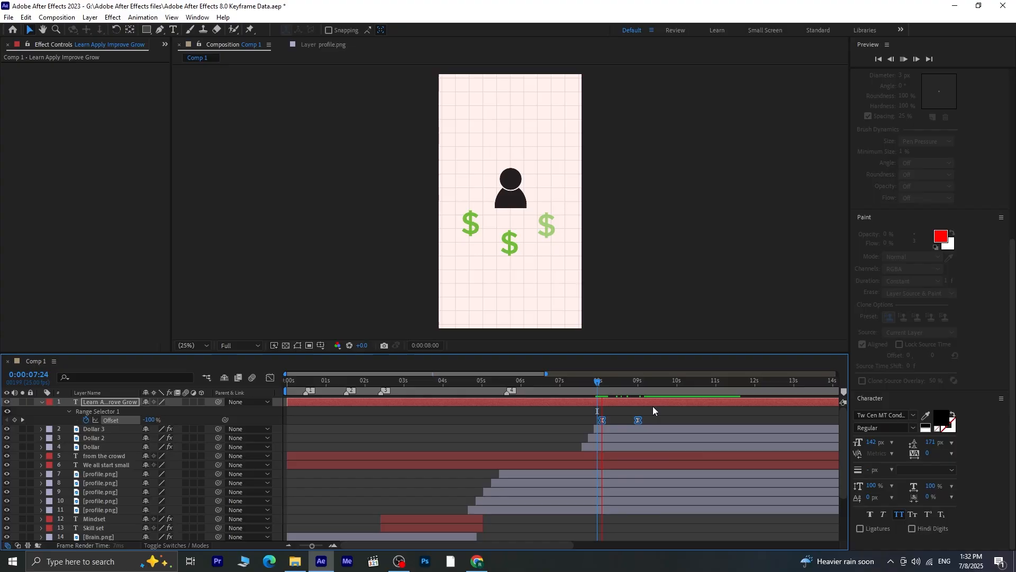
{"action": "key", "text": "space"}
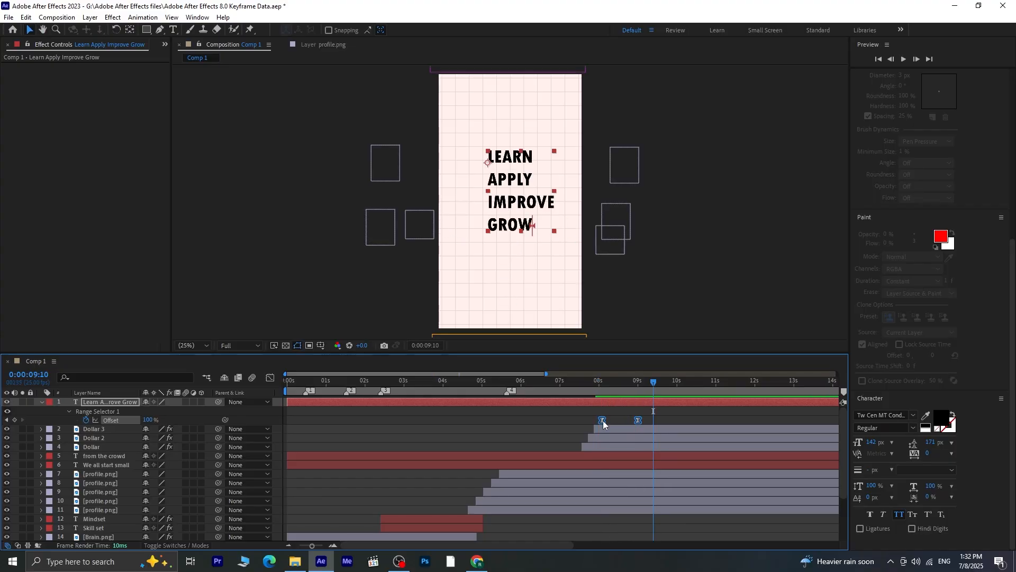
Retime the text's Offset keyframes to about 0:00:08:04 and 0:00:08:22, and go to 0:00:08:20
{"action": "left_click_drag", "start_coordinate": [604, 422], "coordinate": [635, 423]}
{"action": "left_click", "coordinate": [641, 420]}
{"action": "left_click_drag", "start_coordinate": [652, 389], "coordinate": [628, 397]}
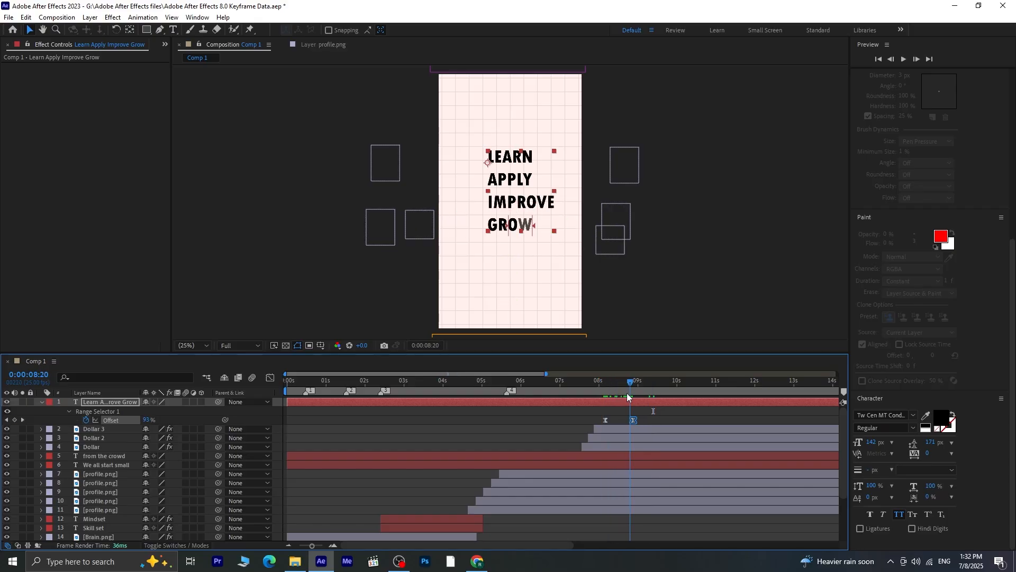
Draw a circle about 67 px in diameter just before the word "APPLY" with the Ellipse tool
{"action": "left_click", "coordinate": [146, 30]}
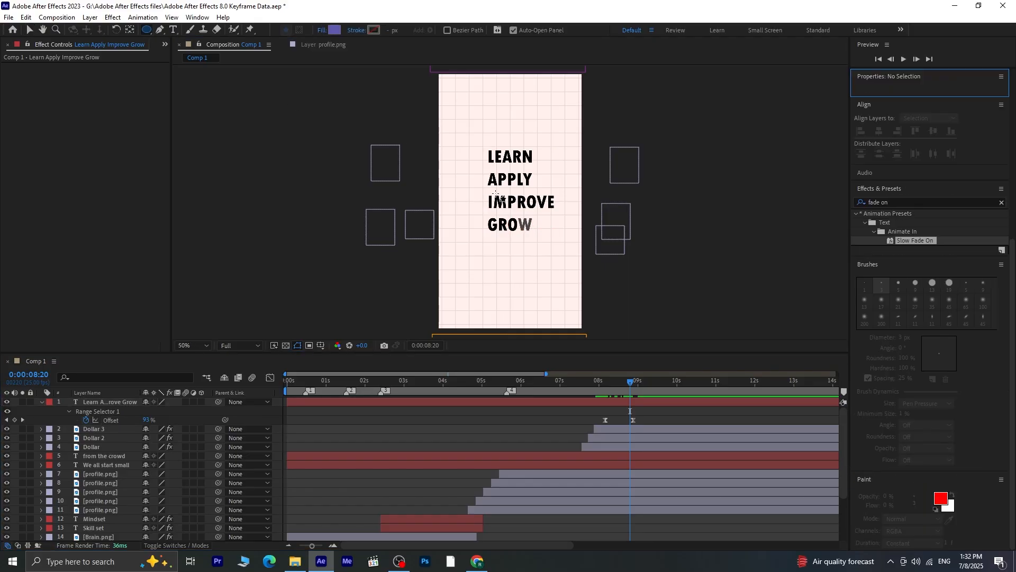
{"action": "scroll", "coordinate": [481, 129], "scroll_direction": "up", "scroll_amount": 3}
{"action": "scroll", "coordinate": [454, 120], "scroll_direction": "down", "scroll_amount": 1}
{"action": "scroll", "coordinate": [451, 97], "scroll_direction": "up", "scroll_amount": 1}
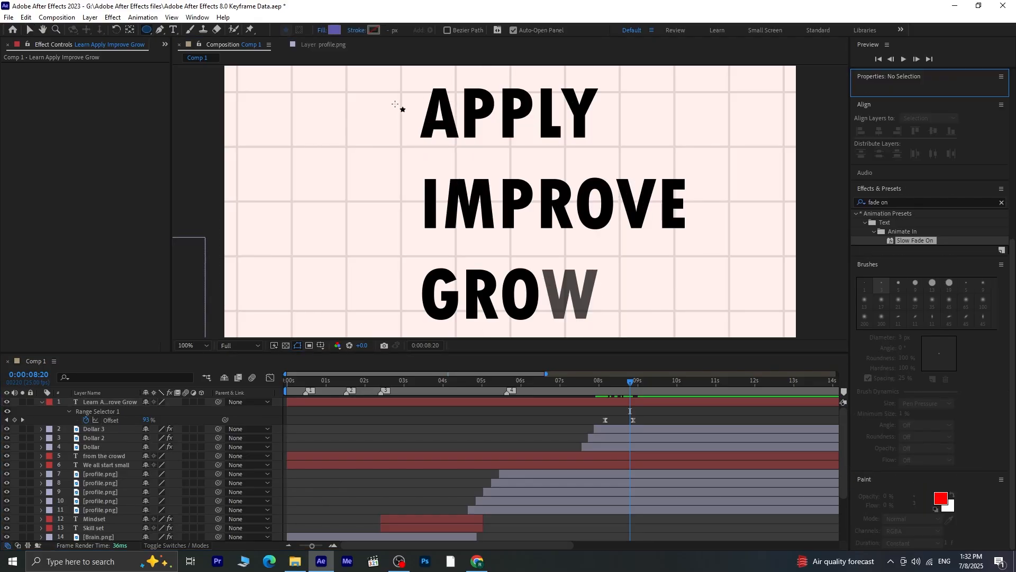
{"action": "mouse_move", "coordinate": [363, 99]}
{"action": "left_mouse_down"}
{"action": "mouse_move", "coordinate": [396, 131]}
{"action": "mouse_move", "coordinate": [384, 134]}
{"action": "left_mouse_up"}
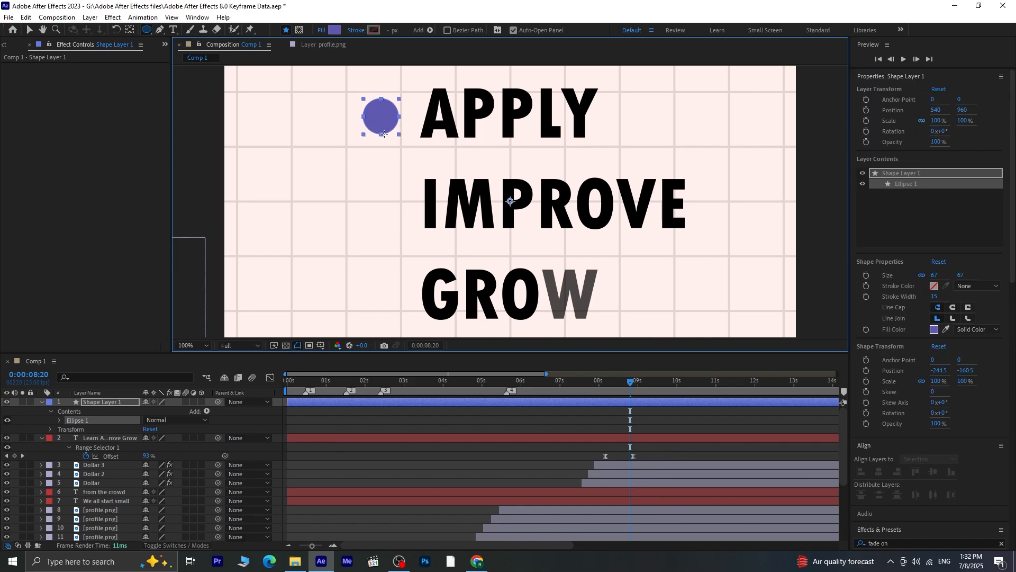
Change the circle's fill color to orange E58C36
{"action": "left_click", "coordinate": [578, 435]}
{"action": "left_click", "coordinate": [611, 401]}
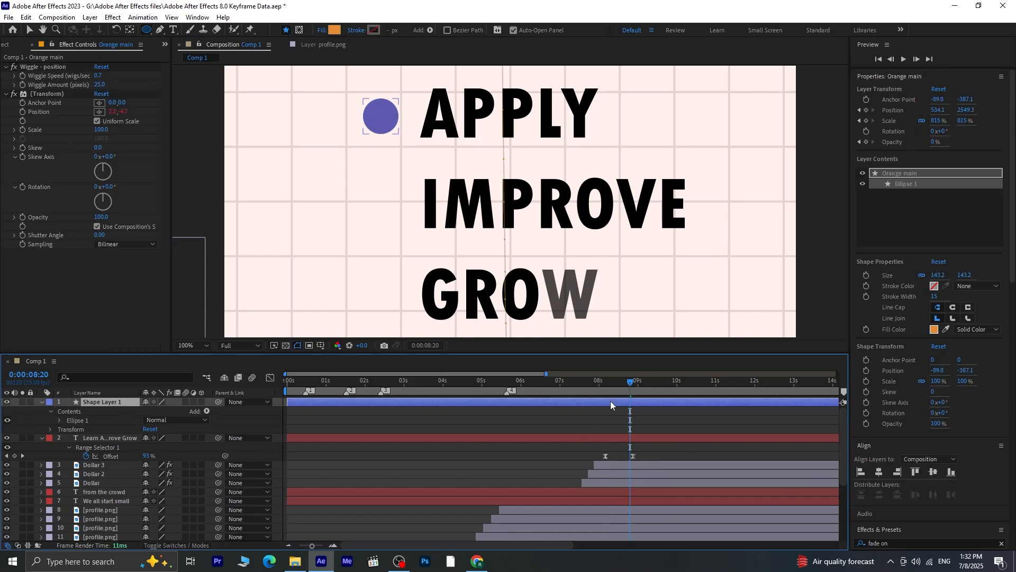
{"action": "left_click", "coordinate": [332, 31]}
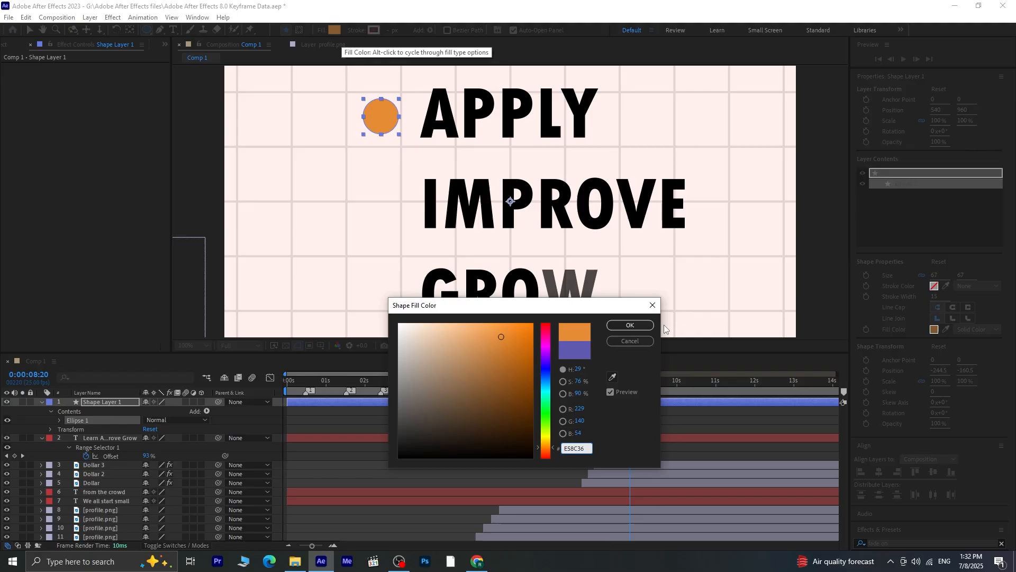
{"action": "left_click", "coordinate": [638, 325]}
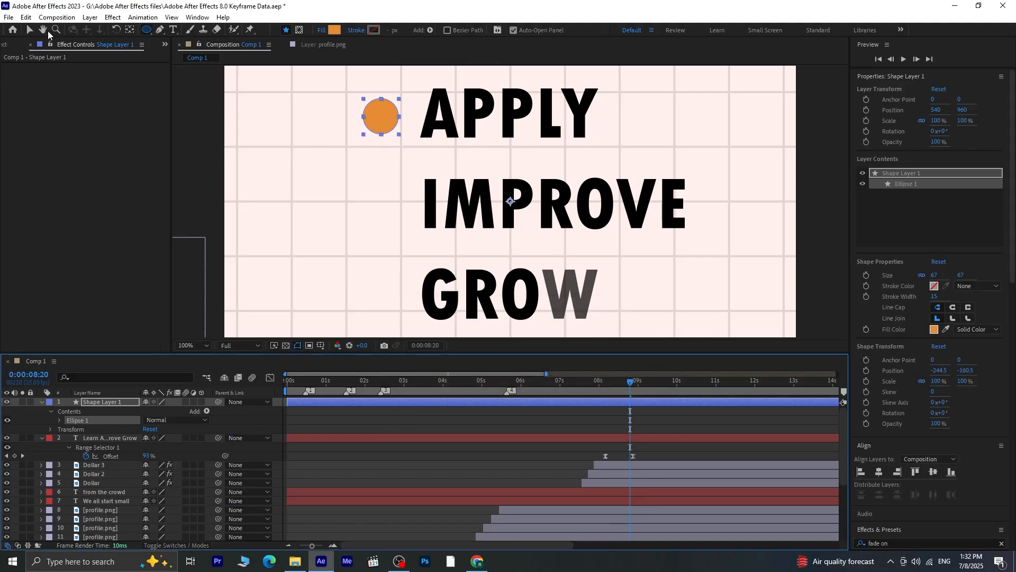
Move the orange circle beside "LEARN", show its Position and Opacity properties, and center its anchor point on the circle
{"action": "left_click", "coordinate": [30, 30]}
{"action": "left_click_drag", "start_coordinate": [387, 121], "coordinate": [390, 117]}
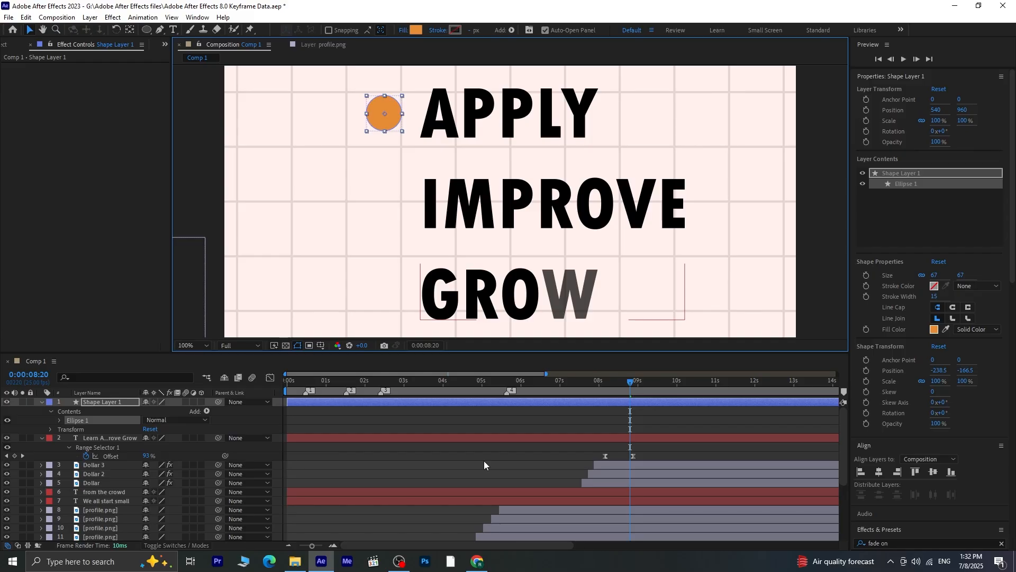
{"action": "key", "text": "p"}
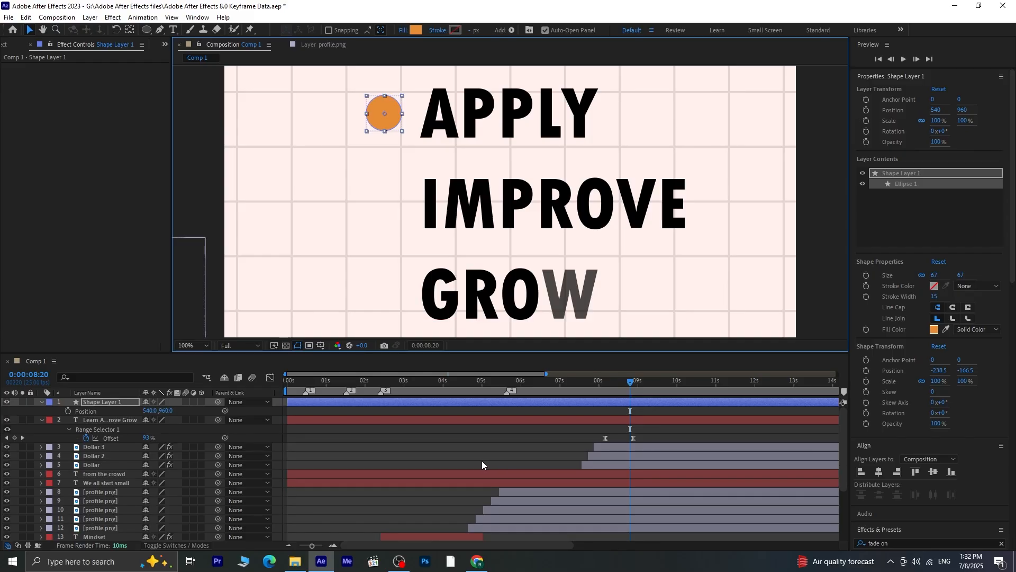
{"action": "key", "text": "shift+t"}
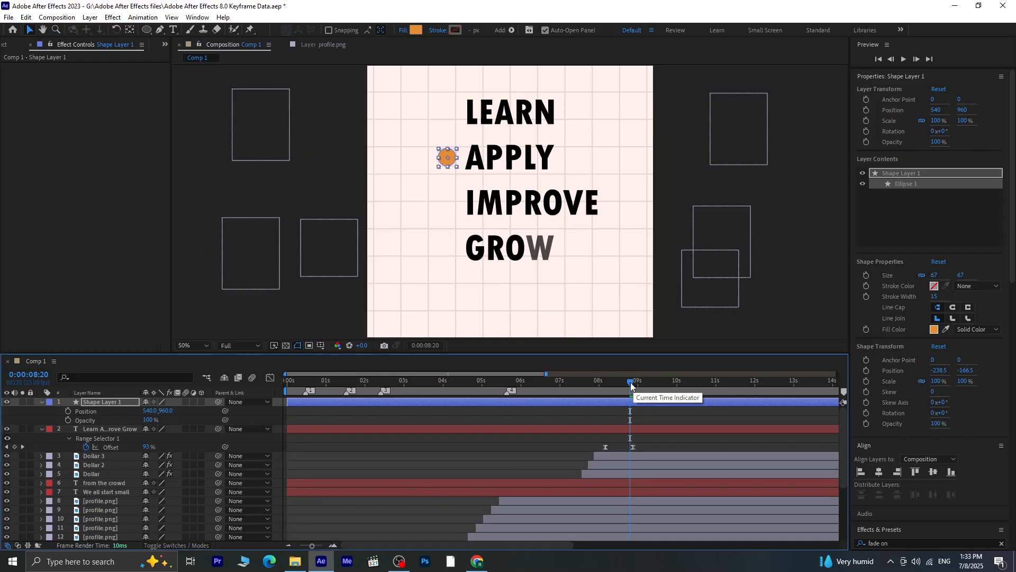
{"action": "key", "text": "comma"}
{"action": "left_click_drag", "start_coordinate": [450, 159], "coordinate": [447, 116]}
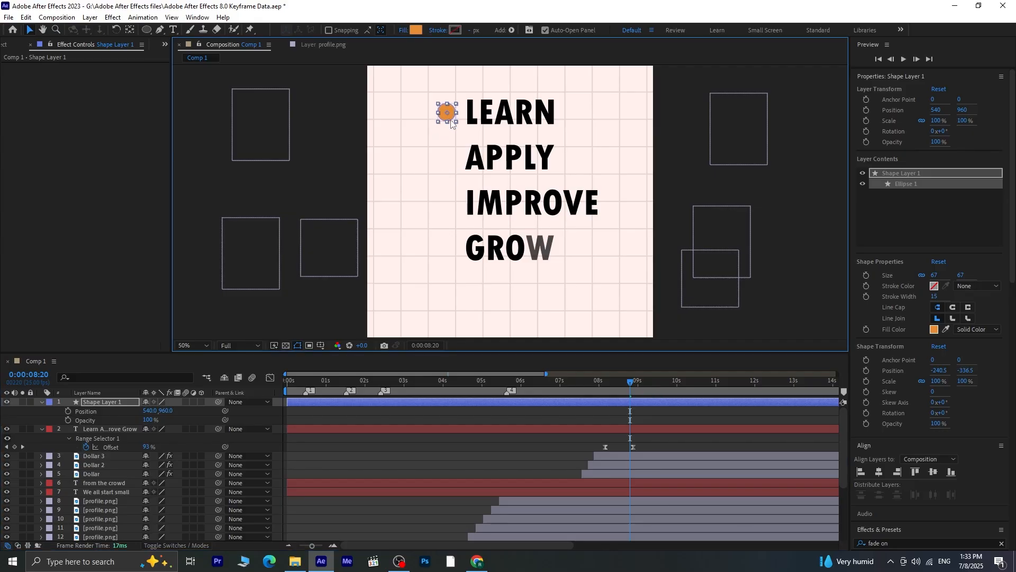
{"action": "key", "text": "ctrl+alt+Home"}
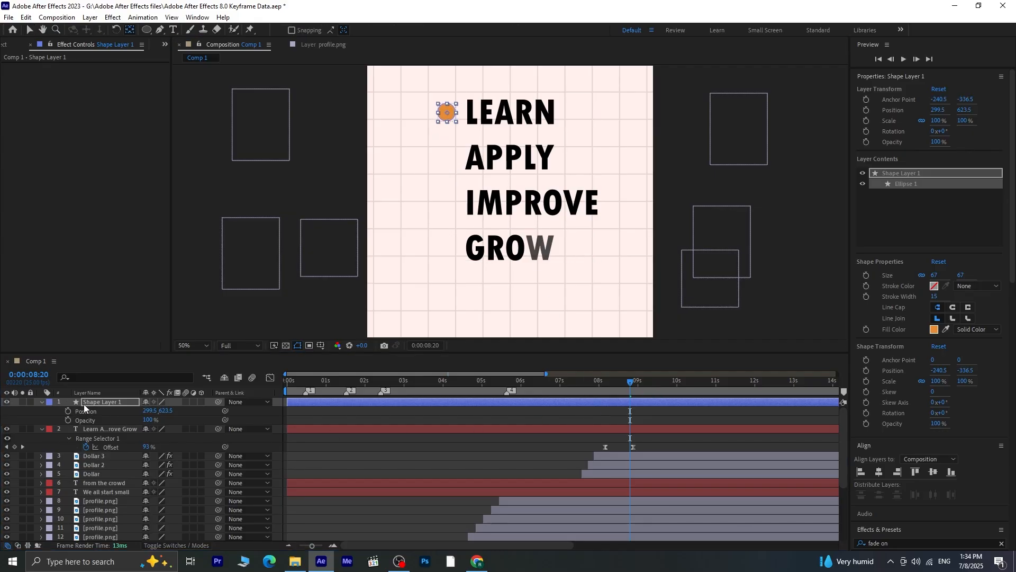
Keyframe the orange circle's Position and Opacity at 0:00:08:20, and move it down beside "APPLY" at 0:00:09:00
{"action": "left_click", "coordinate": [68, 411]}
{"action": "left_click", "coordinate": [68, 419]}
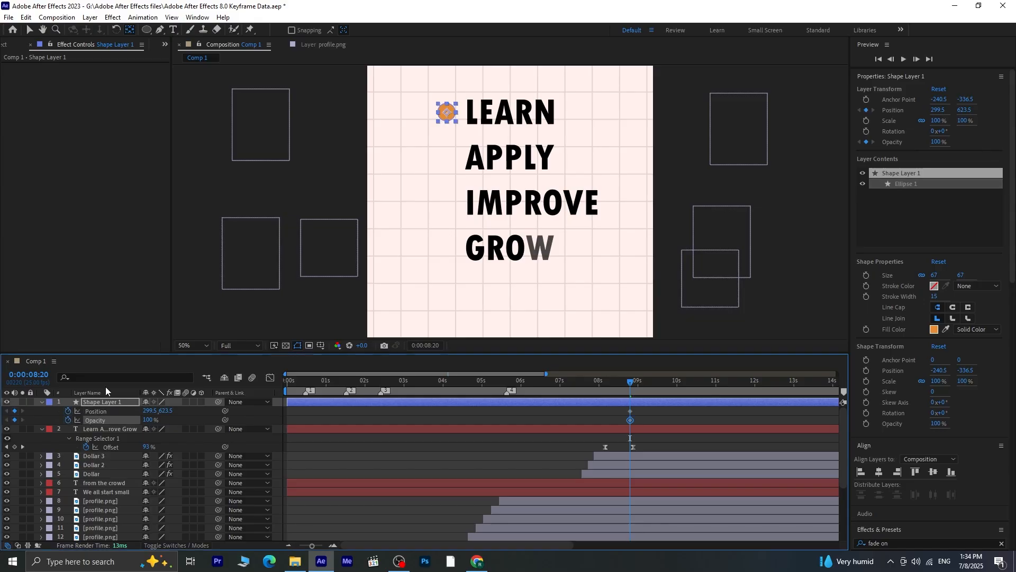
{"action": "key", "text": "Page_Down"}
{"action": "key", "text": "Page_Down"}
{"action": "key", "text": "Page_Down"}
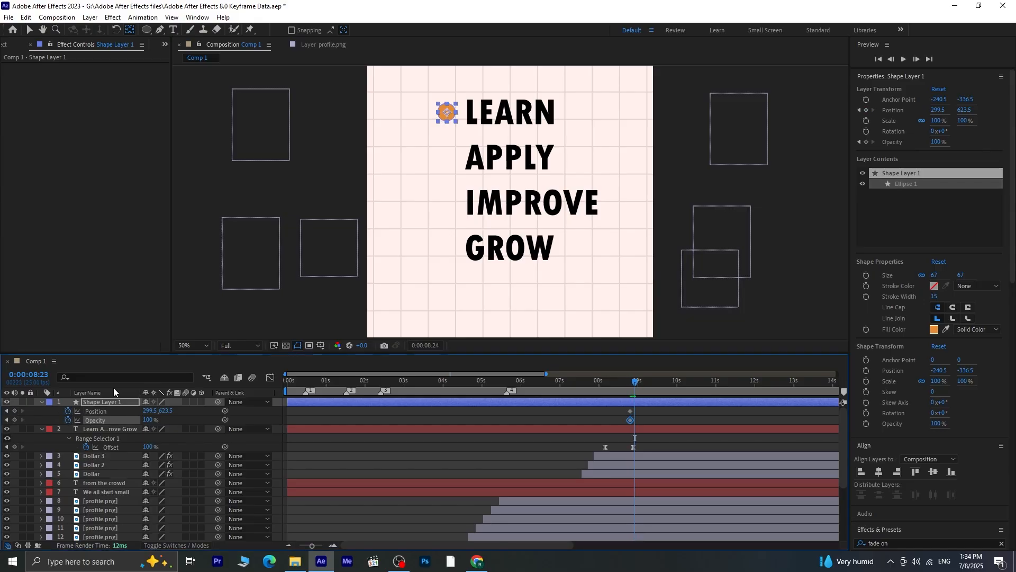
{"action": "key", "text": "Page_Down"}
{"action": "key", "text": "Page_Down"}
{"action": "key", "text": "v"}
{"action": "left_click_drag", "start_coordinate": [444, 117], "coordinate": [447, 164]}
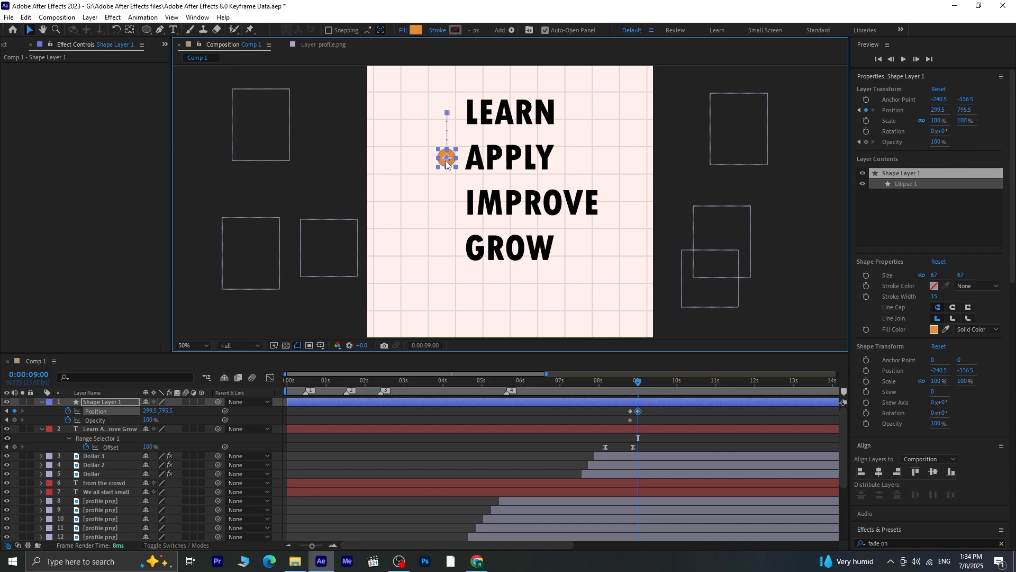
Move the orange circle down beside "IMPROVE" at 0:00:09:05, fine-tuning its Y position to 971.5
{"action": "key", "text": "Page_Down"}
{"action": "key", "text": "Page_Down"}
{"action": "key", "text": "Page_Down"}
{"action": "key", "text": "Page_Down"}
{"action": "key", "text": "Page_Down"}
{"action": "left_click_drag", "start_coordinate": [447, 164], "coordinate": [446, 210]}
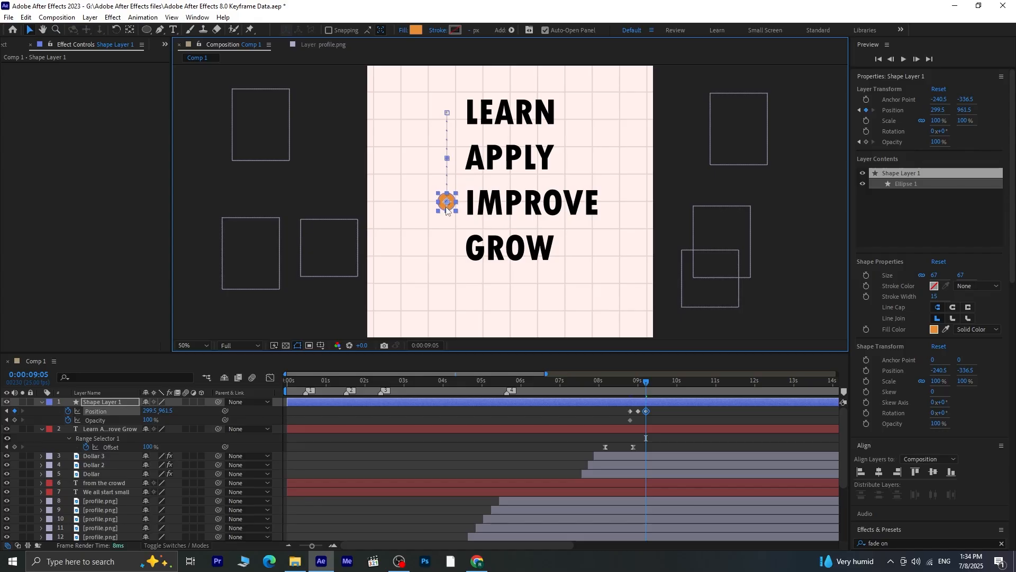
{"action": "key", "text": "Down"}
{"action": "key", "text": "Down"}
{"action": "key", "text": "Down"}
{"action": "key", "text": "Down"}
{"action": "key", "text": "Down"}
{"action": "key", "text": "Down"}
Move the orange circle down beside "GROW" at 0:00:09:10, to a position of about 303.5, 1123.5
{"action": "key", "text": "Page_Down"}
{"action": "key", "text": "Page_Down"}
{"action": "key", "text": "Page_Down"}
{"action": "key", "text": "Page_Down"}
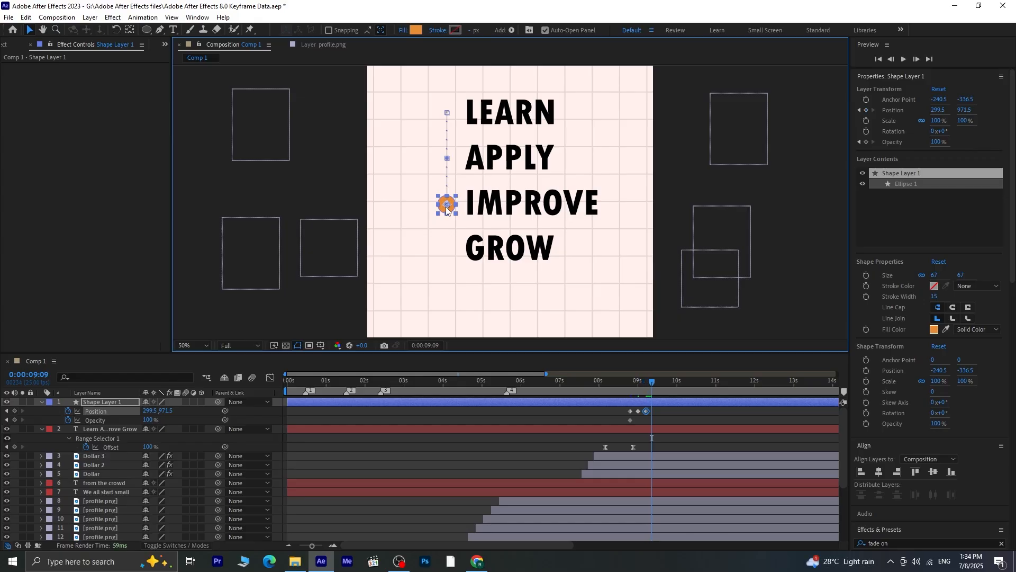
{"action": "key", "text": "Page_Down"}
{"action": "left_click_drag", "start_coordinate": [446, 209], "coordinate": [448, 249]}
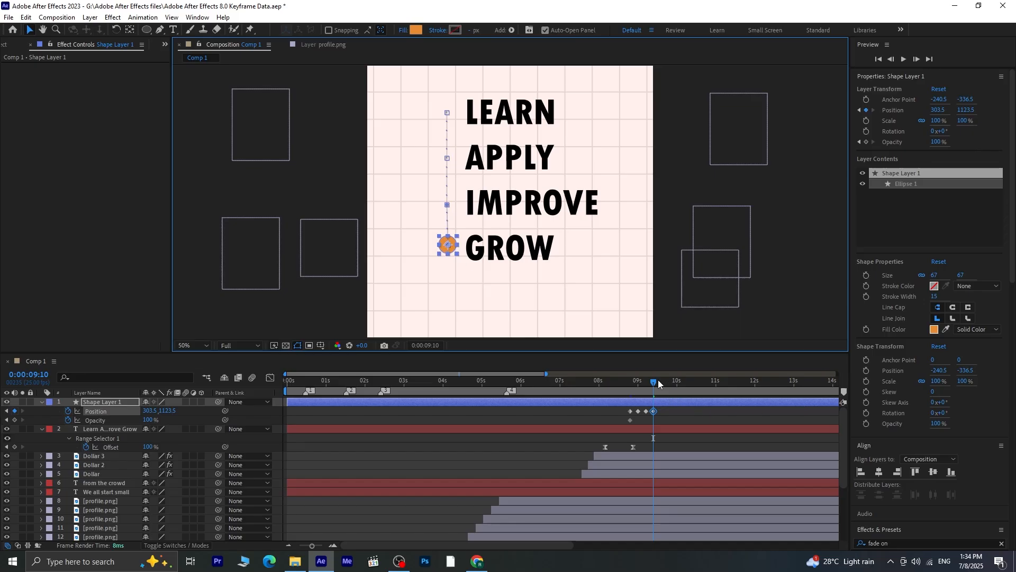
Set the circle's Opacity to 0% at 0:00:08:18 and preview the bullet animation from there
{"action": "left_click_drag", "start_coordinate": [647, 383], "coordinate": [629, 401]}
{"action": "left_click", "coordinate": [105, 417]}
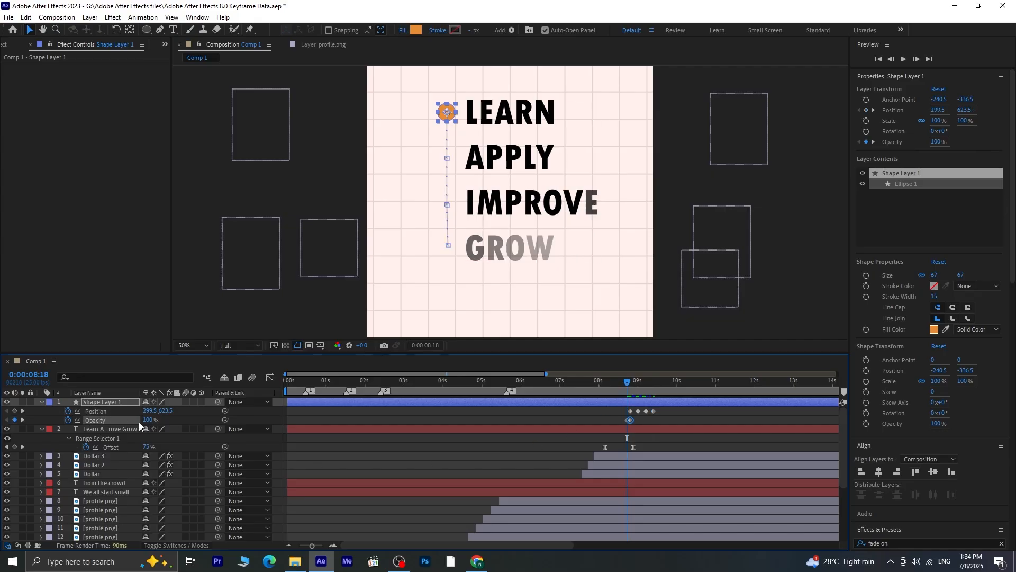
{"action": "left_click_drag", "start_coordinate": [146, 420], "coordinate": [68, 418]}
{"action": "key", "text": "space"}
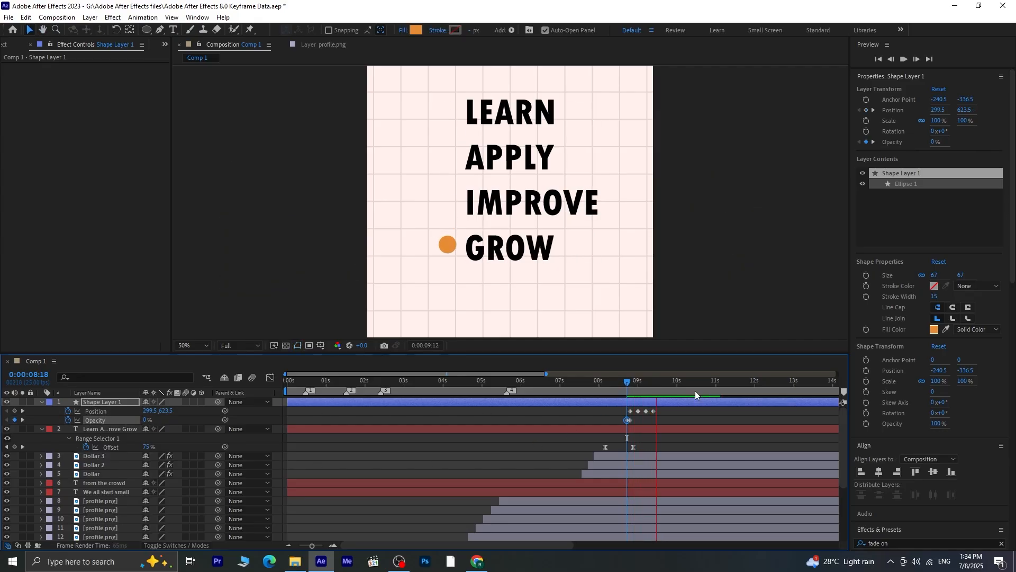
{"action": "key", "text": "space"}
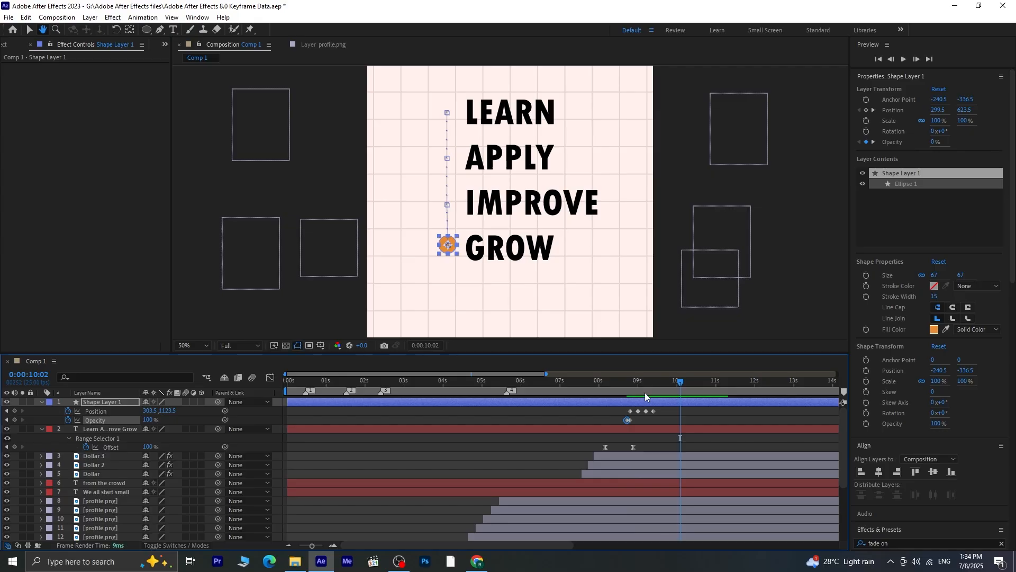
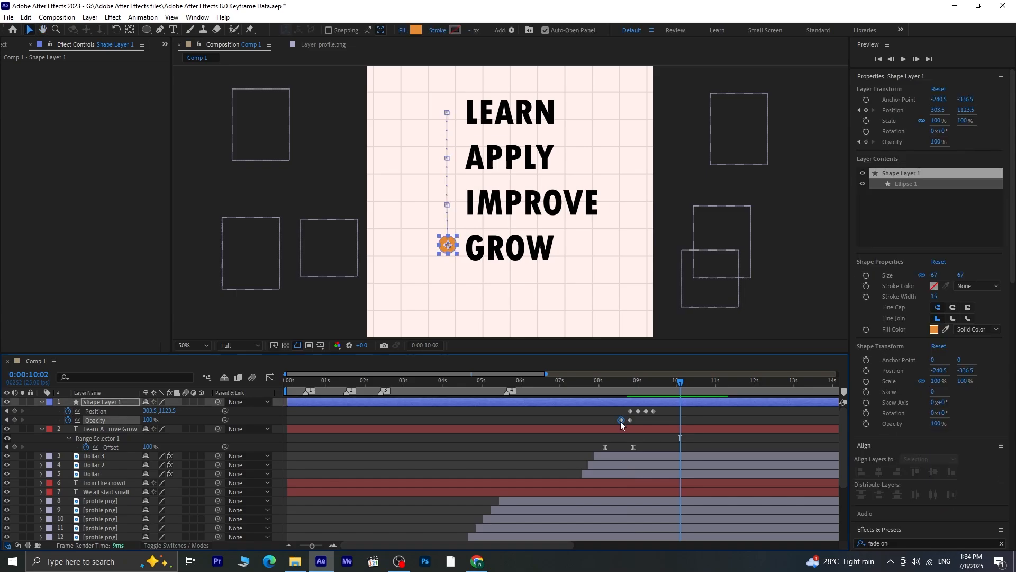
Apply Easy Ease to all four Position keyframes of the orange circle and scrub through the movement
{"action": "left_click_drag", "start_coordinate": [626, 420], "coordinate": [634, 393]}
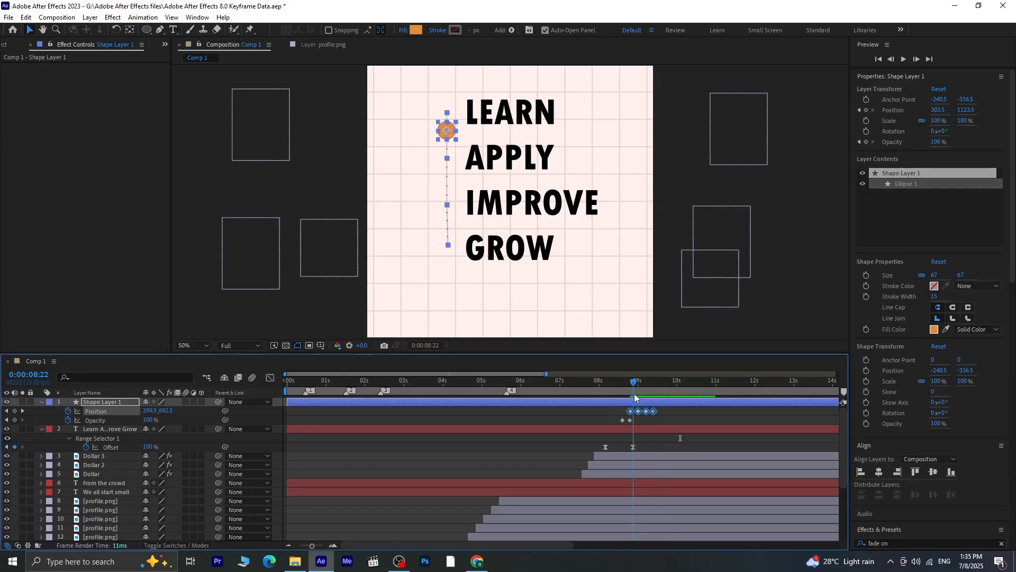
{"action": "key", "text": "F9"}
{"action": "left_click", "coordinate": [630, 385]}
{"action": "left_click_drag", "start_coordinate": [630, 386], "coordinate": [658, 400]}
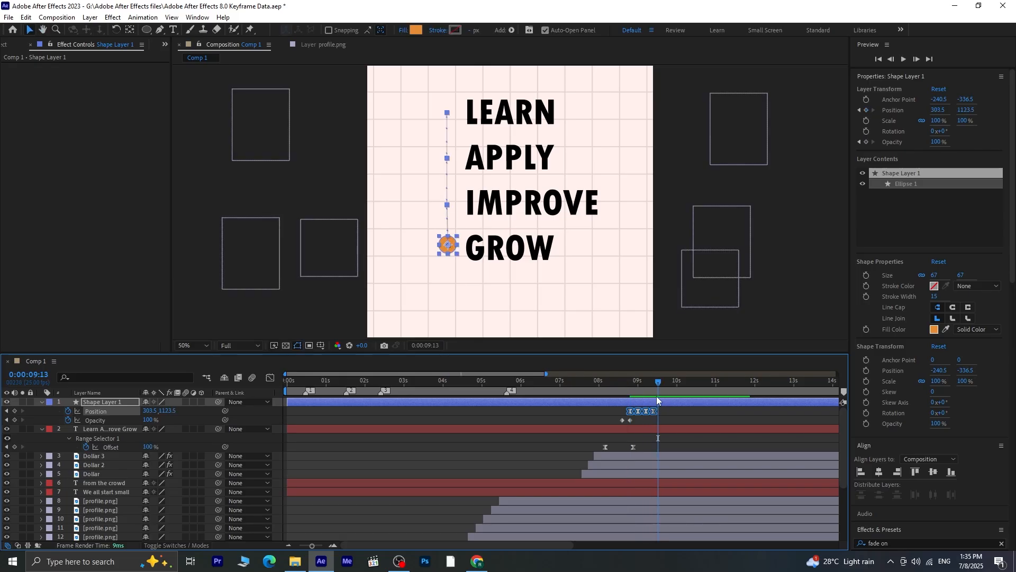
Reshape the circle's Position speed graph into a sharp peak between each pair of keyframes and preview the stepping motion
{"action": "left_click", "coordinate": [271, 377]}
{"action": "left_click_drag", "start_coordinate": [664, 382], "coordinate": [641, 385]}
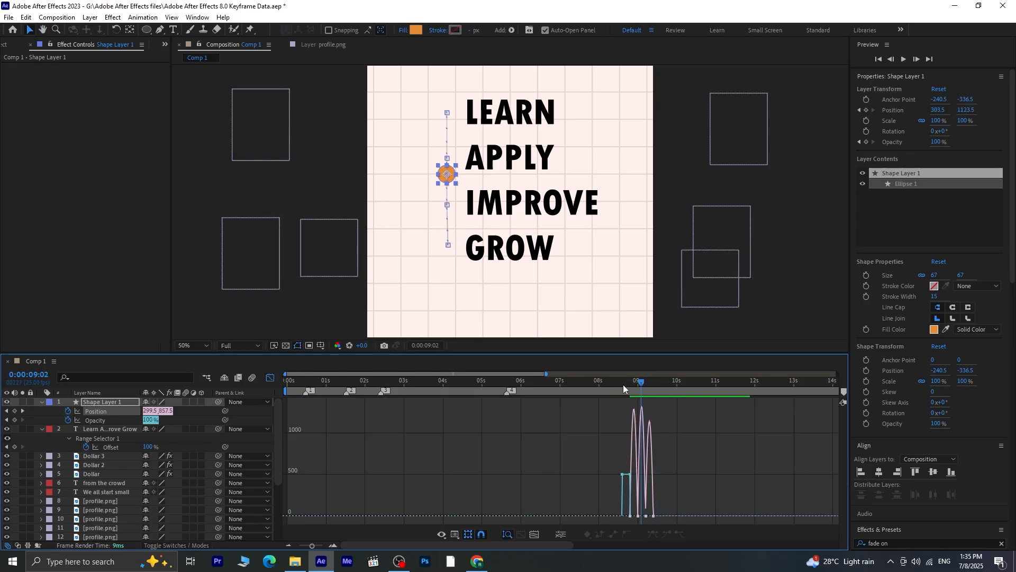
{"action": "key", "text": "equal"}
{"action": "key", "text": "equal"}
{"action": "key", "text": "equal"}
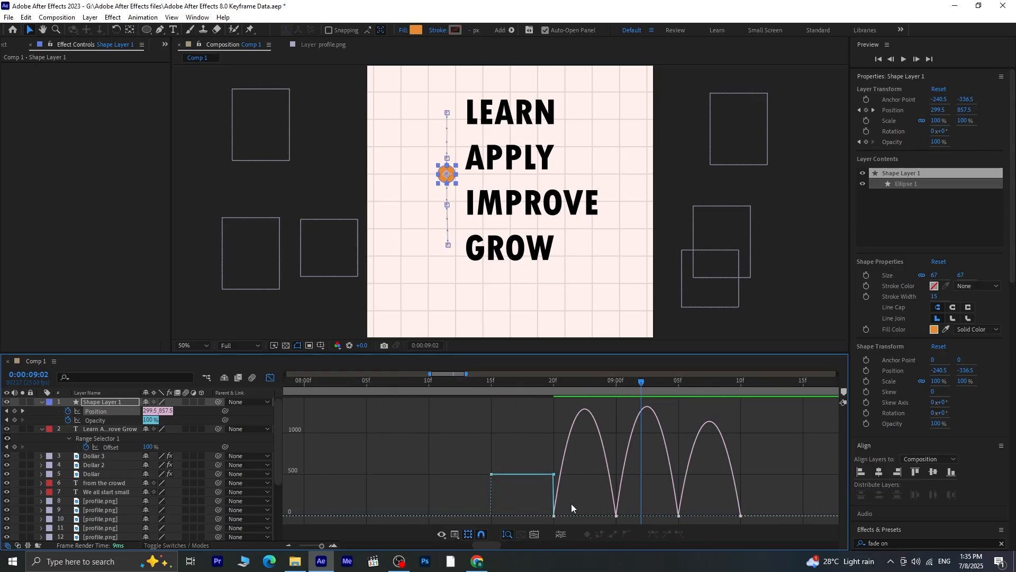
{"action": "left_click_drag", "start_coordinate": [571, 503], "coordinate": [716, 517]}
{"action": "left_click", "coordinate": [617, 516]}
{"action": "left_click", "coordinate": [271, 378]}
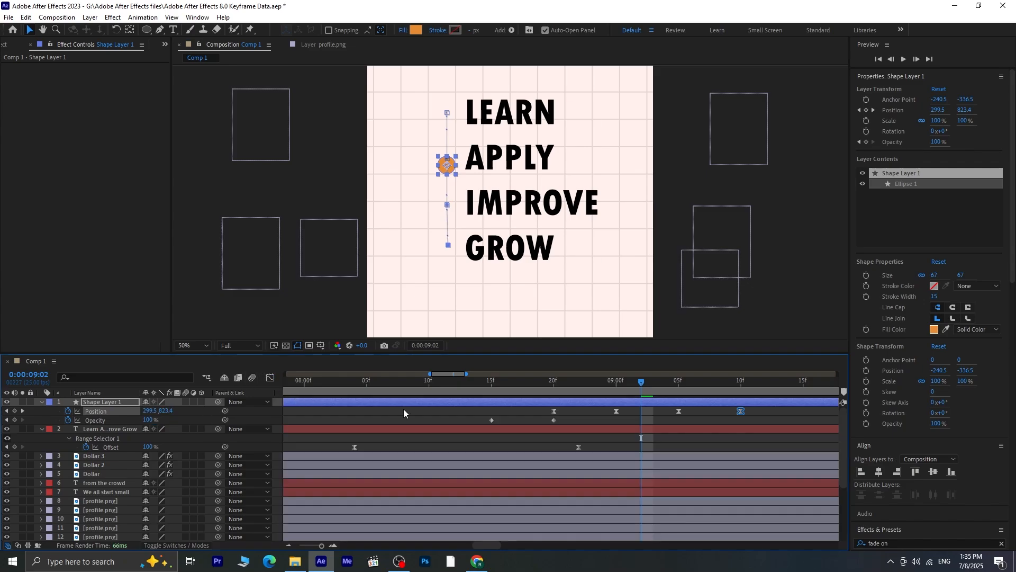
{"action": "left_click_drag", "start_coordinate": [644, 390], "coordinate": [517, 391]}
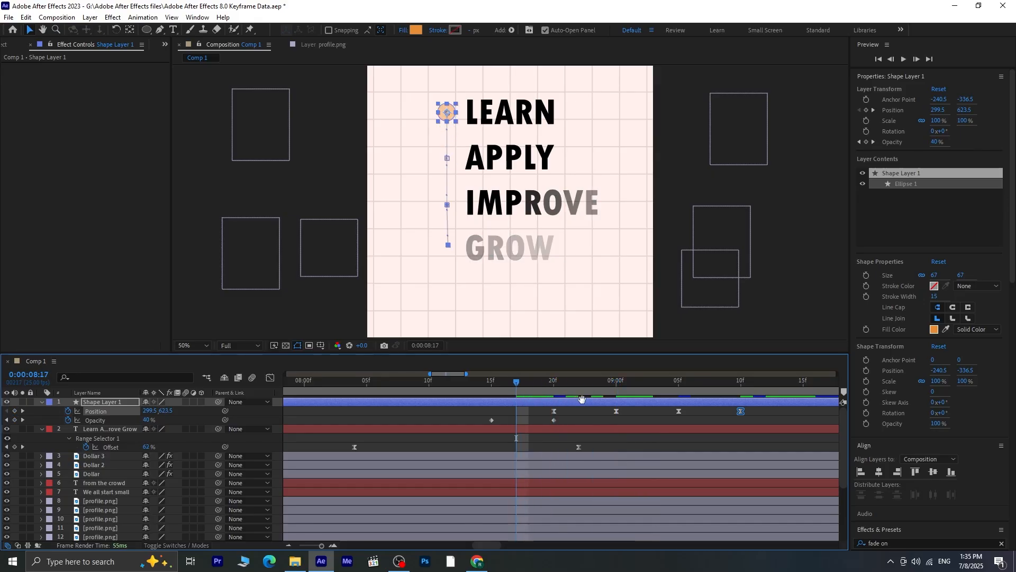
{"action": "key", "text": "space"}
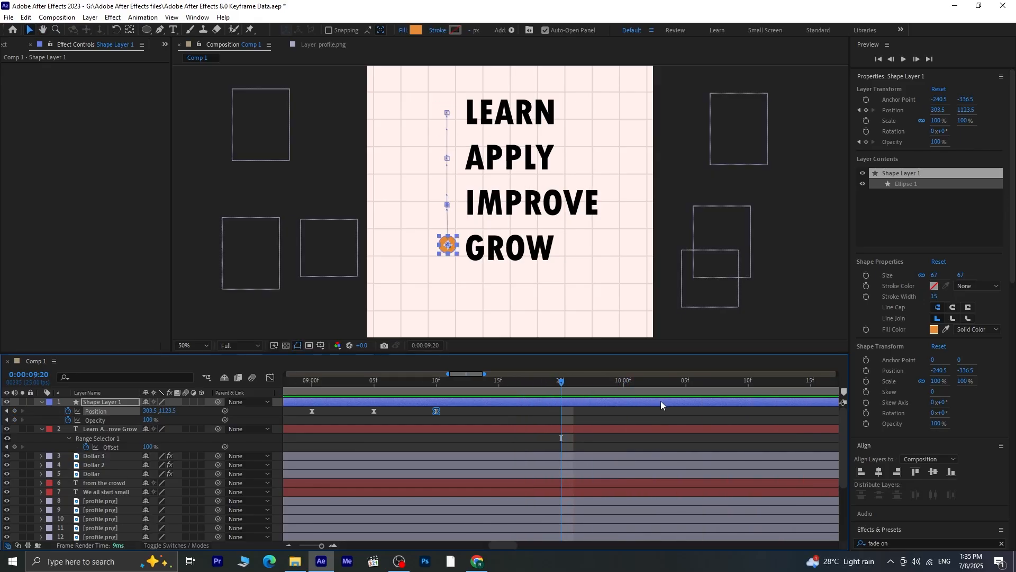
Stretch the circle's Position keyframes evenly apart to slow the bullet's steps, and preview from 0:00:08:03
{"action": "key", "text": "minus"}
{"action": "key", "text": "minus"}
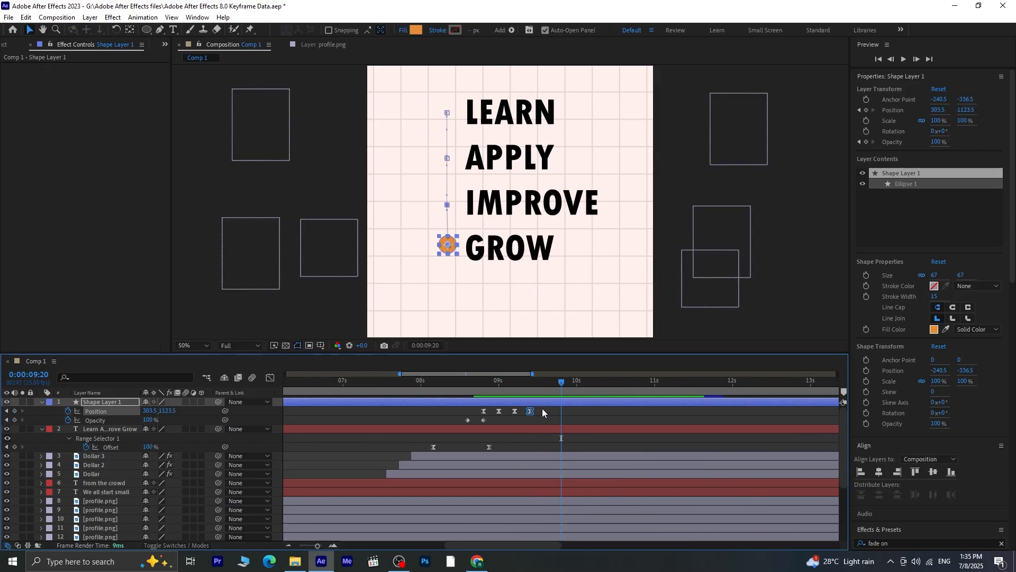
{"action": "left_click_drag", "start_coordinate": [542, 408], "coordinate": [431, 399]}
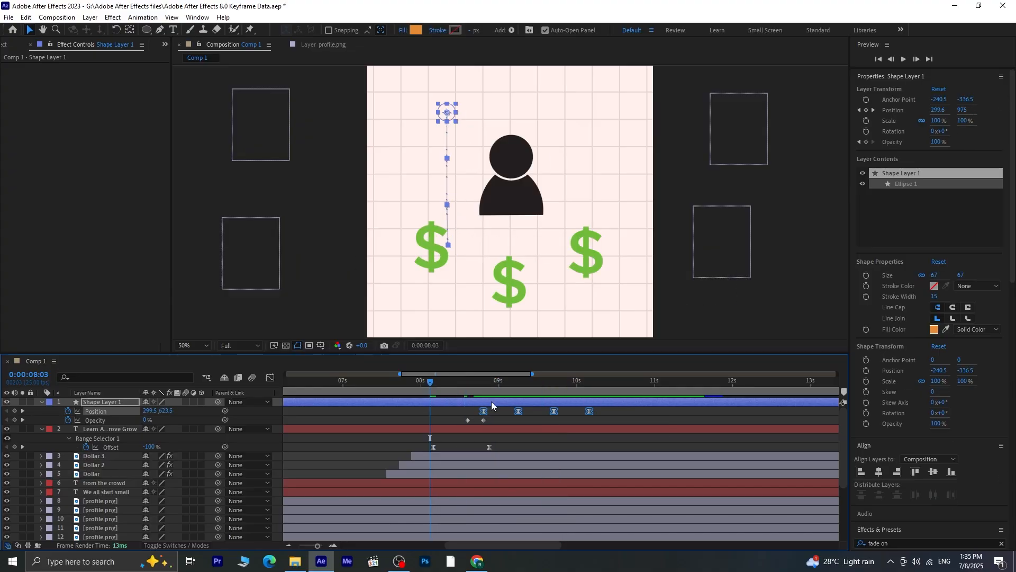
{"action": "key", "text": "space"}
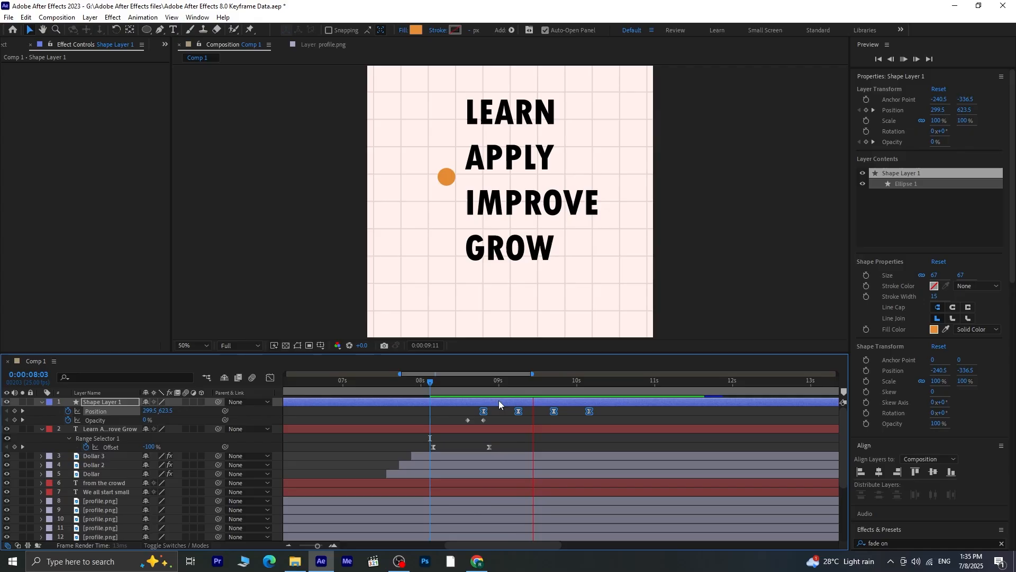
{"action": "key", "text": "space"}
Move the circle's 0% Opacity keyframe to 0:00:08:16, spread the Position keyframes out to 0:00:10:17, and preview the animation
{"action": "left_click_drag", "start_coordinate": [528, 392], "coordinate": [472, 422]}
{"action": "left_click", "coordinate": [468, 420]}
{"action": "left_click_drag", "start_coordinate": [642, 393], "coordinate": [470, 408]}
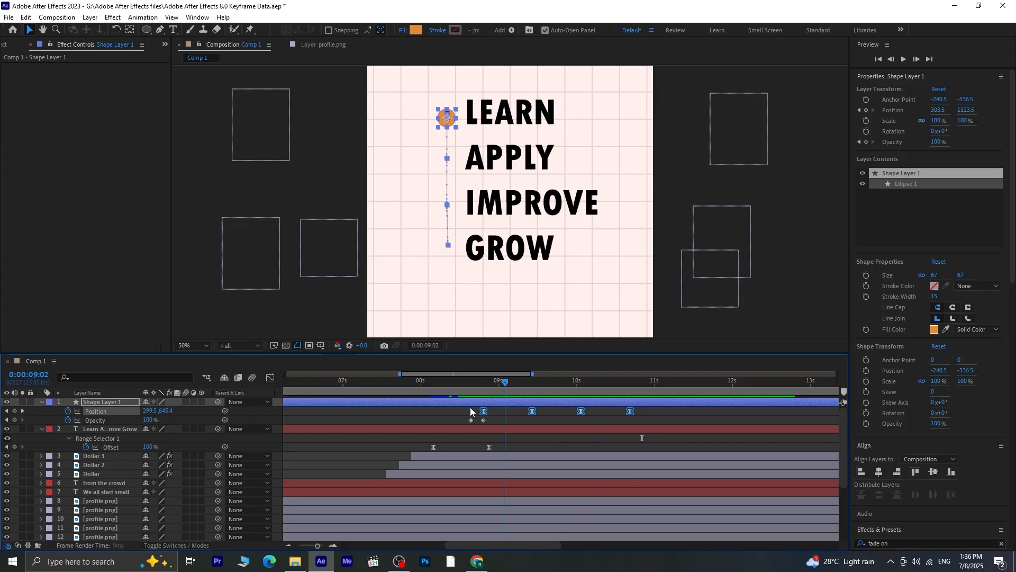
{"action": "key", "text": "space"}
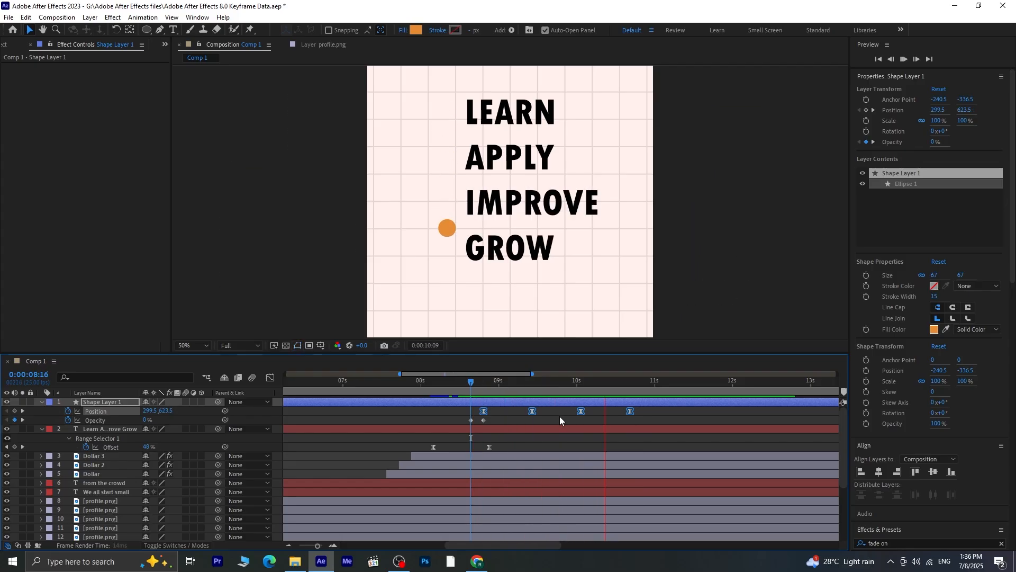
Add 100% Opacity keyframes to both the orange circle and the "Learn Apply Improve Grow" text at 0:00:10:17
{"action": "left_click_drag", "start_coordinate": [686, 382], "coordinate": [630, 410]}
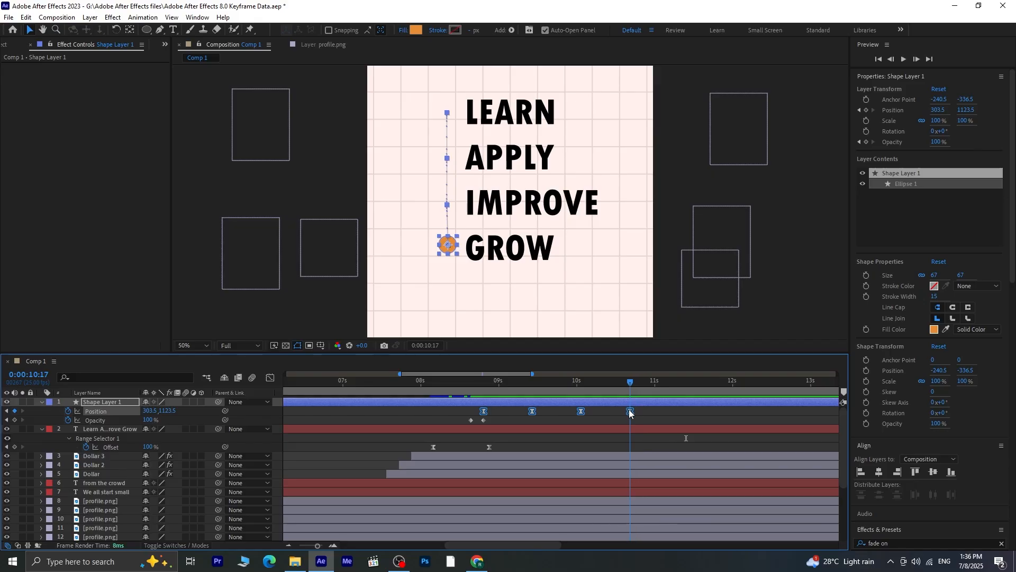
{"action": "left_click", "coordinate": [637, 402]}
{"action": "left_click", "coordinate": [634, 431], "text": "shift"}
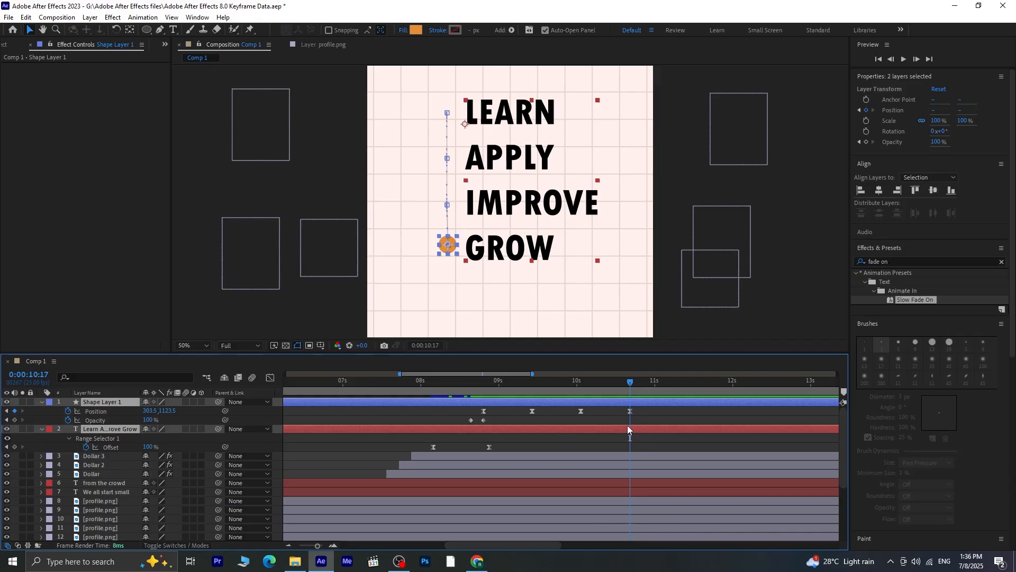
{"action": "key", "text": "t"}
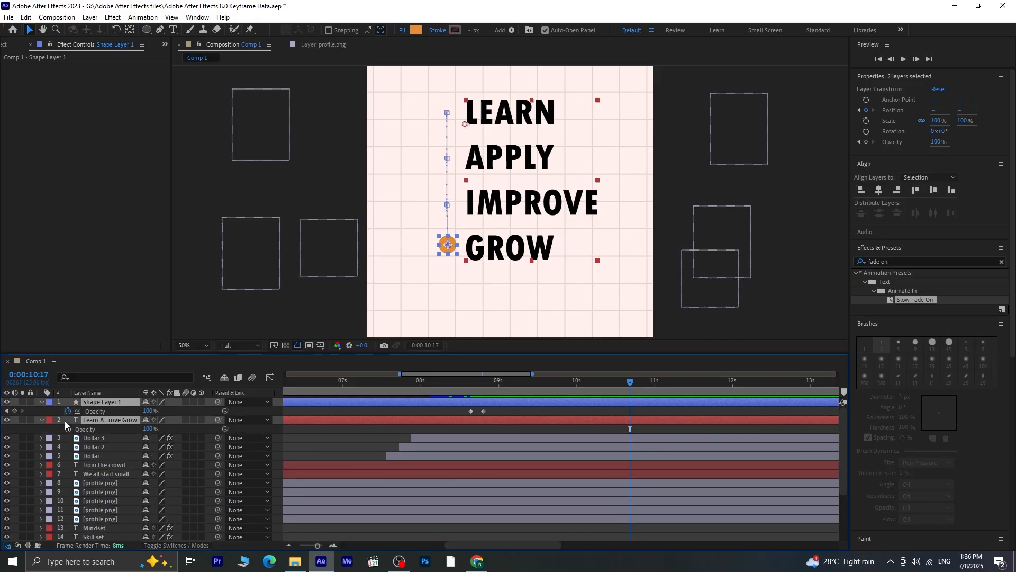
{"action": "left_click", "coordinate": [14, 410]}
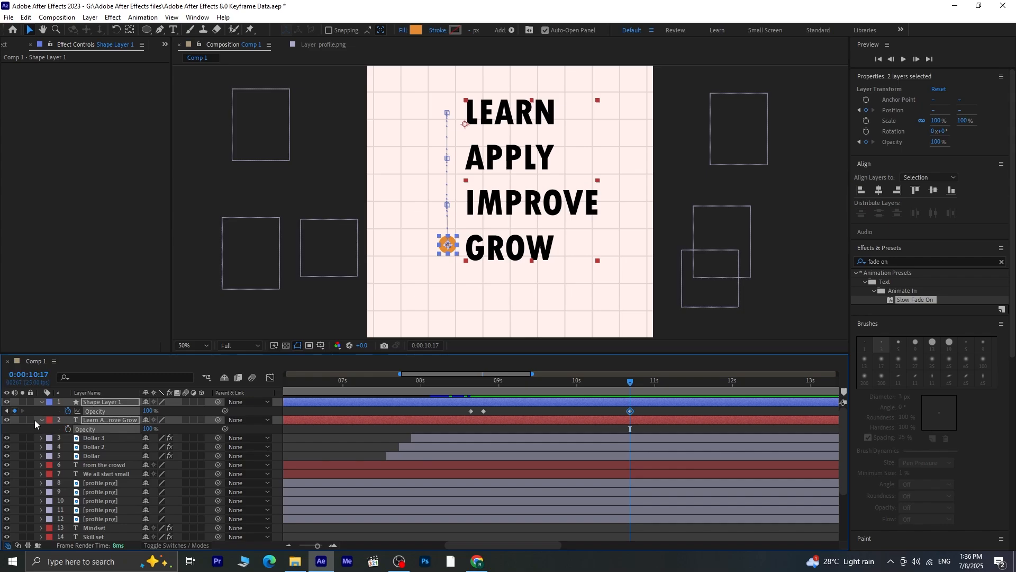
{"action": "left_click", "coordinate": [67, 430]}
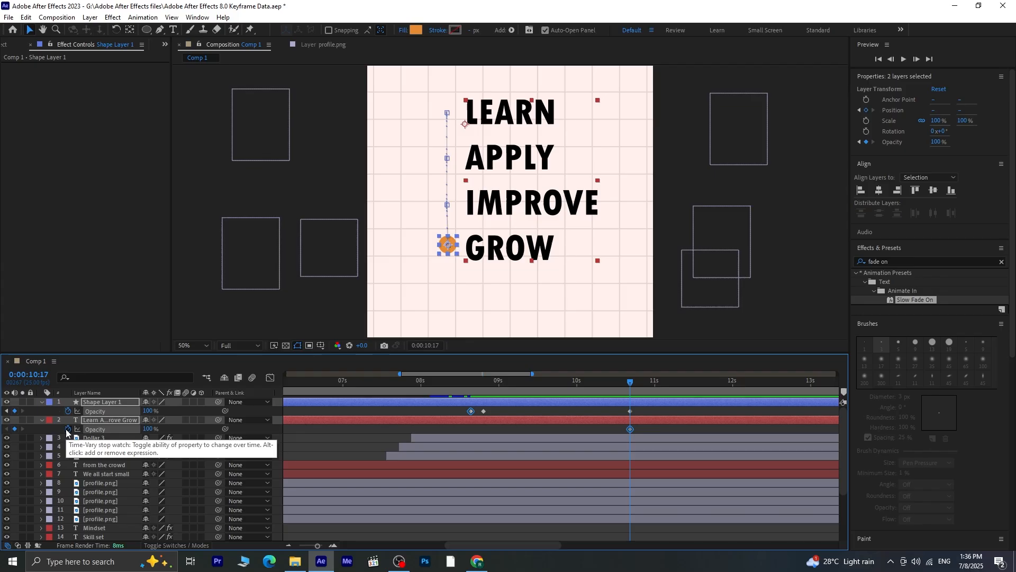
Set the Opacity of the circle and the list text to 0% at 0:00:10:21 and preview the fade-out
{"action": "key", "text": "Page_Up"}
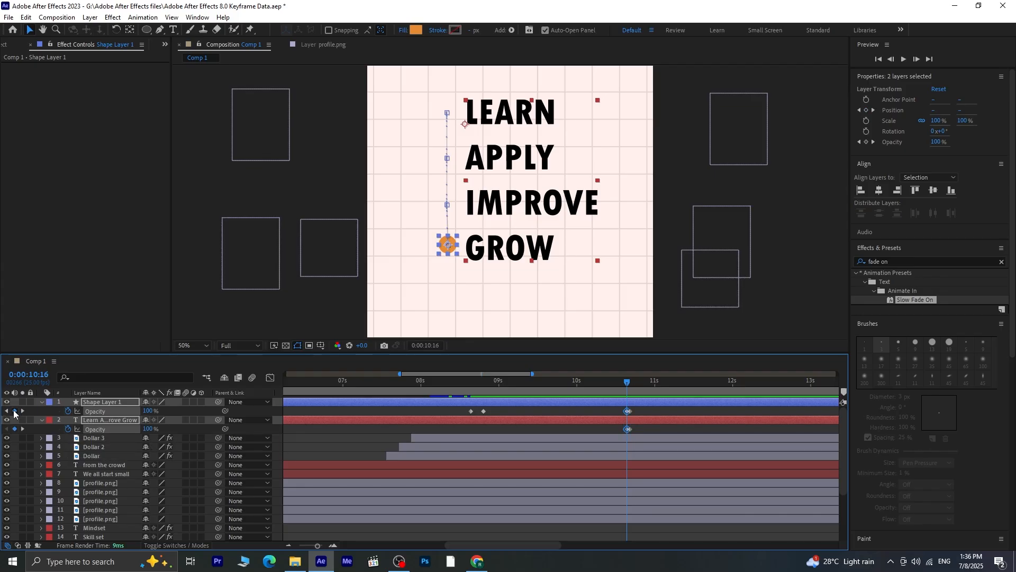
{"action": "key", "text": "Page_Down"}
{"action": "key", "text": "Page_Down"}
{"action": "key", "text": "Page_Down"}
{"action": "key", "text": "Page_Down"}
{"action": "key", "text": "Page_Down"}
{"action": "left_click", "coordinate": [148, 410]}
{"action": "type", "text": "25"}
{"action": "key", "text": "Return"}
{"action": "left_click_drag", "start_coordinate": [91, 412], "coordinate": [2, 412]}
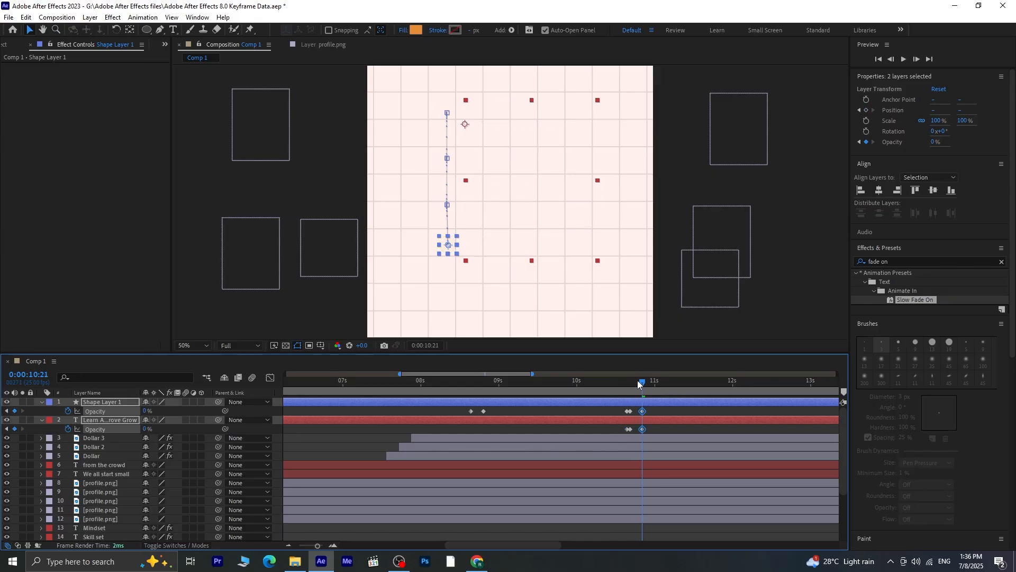
{"action": "left_click", "coordinate": [618, 382]}
{"action": "key", "text": "space"}
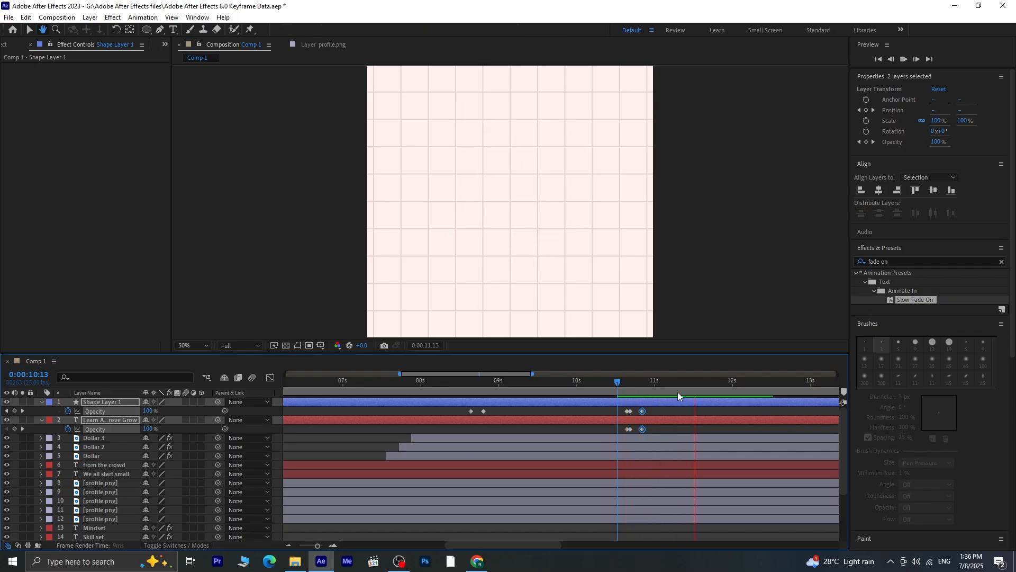
{"action": "key", "text": "space"}
Move both layers' closing 0% Opacity keyframes to 0:00:11:00 to lengthen the fade-out, and preview it
{"action": "left_click", "coordinate": [650, 410]}
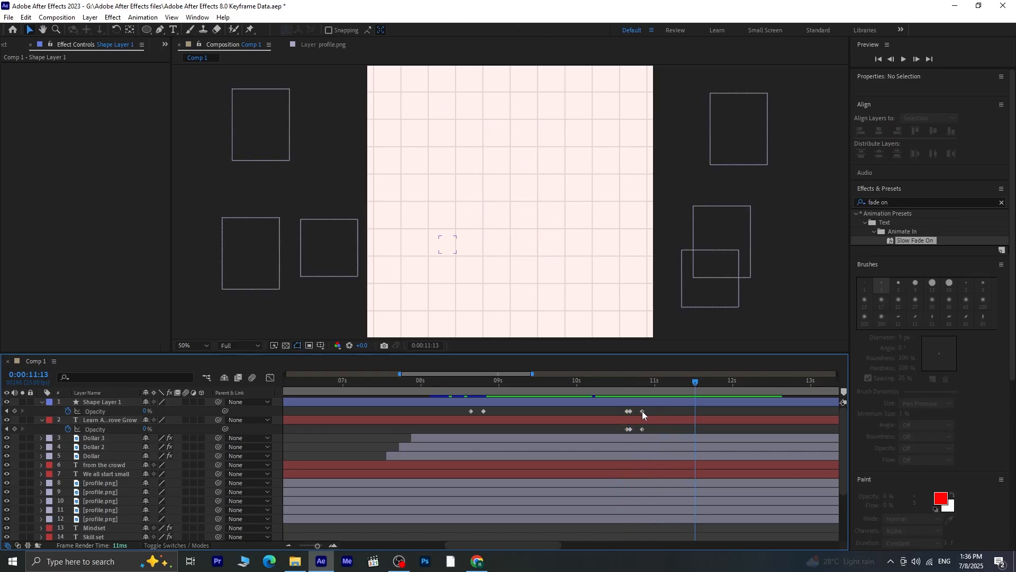
{"action": "left_click", "coordinate": [643, 411]}
{"action": "left_click", "coordinate": [643, 429], "text": "shift"}
{"action": "left_click_drag", "start_coordinate": [643, 429], "coordinate": [657, 429]}
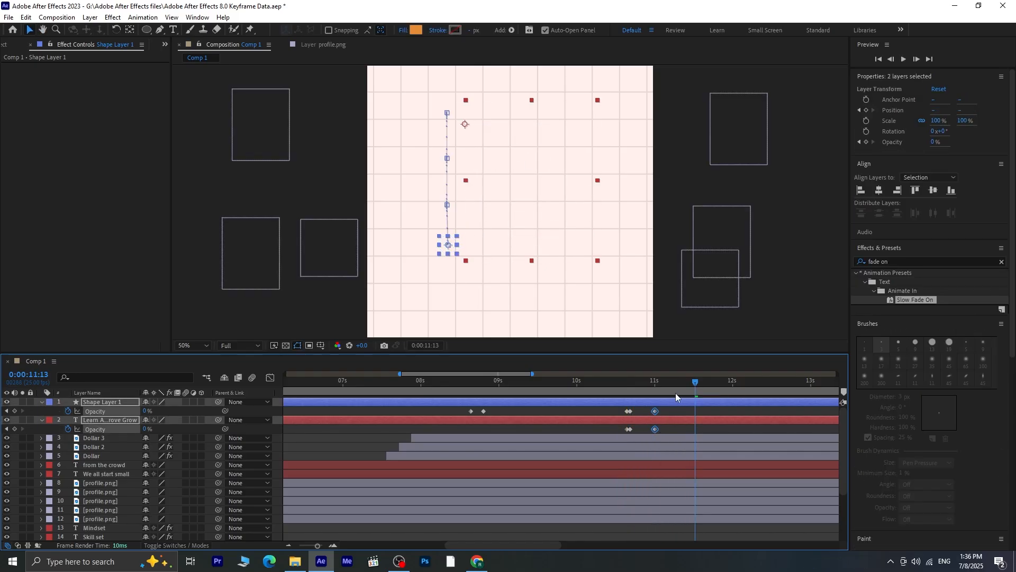
{"action": "left_click", "coordinate": [614, 383]}
{"action": "key", "text": "space"}
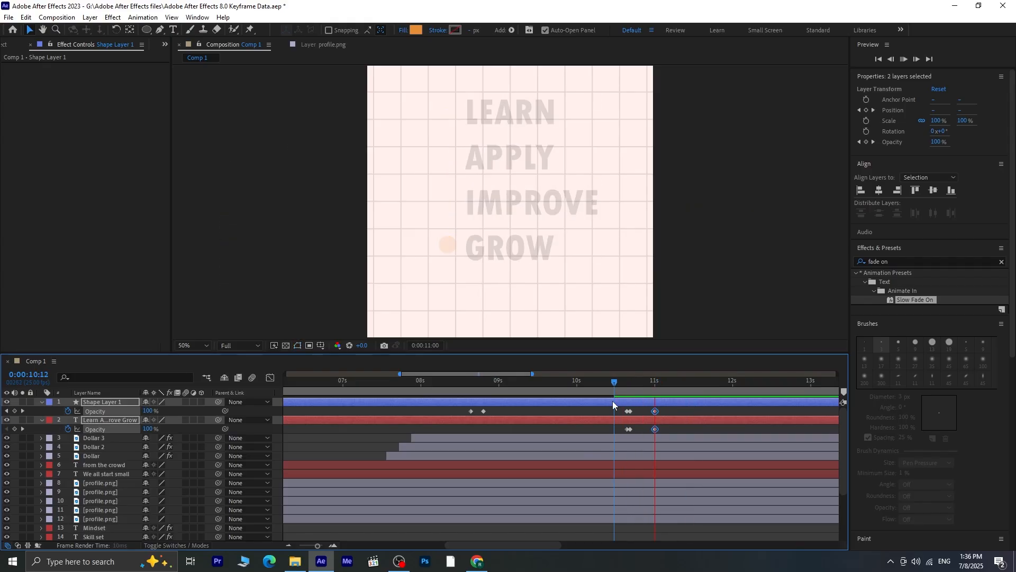
{"action": "key", "text": "space"}
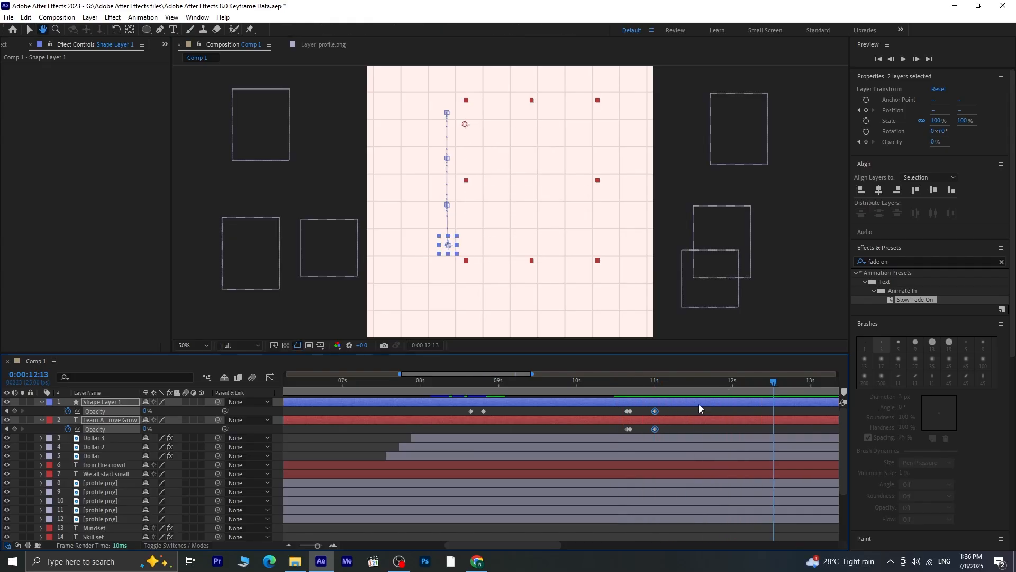
Easy Ease both layers' fade-out Opacity keyframes and reshape their speed graph into an early sharp peak with a long ease-out
{"action": "left_click_drag", "start_coordinate": [666, 411], "coordinate": [630, 433]}
{"action": "key", "text": "F9"}
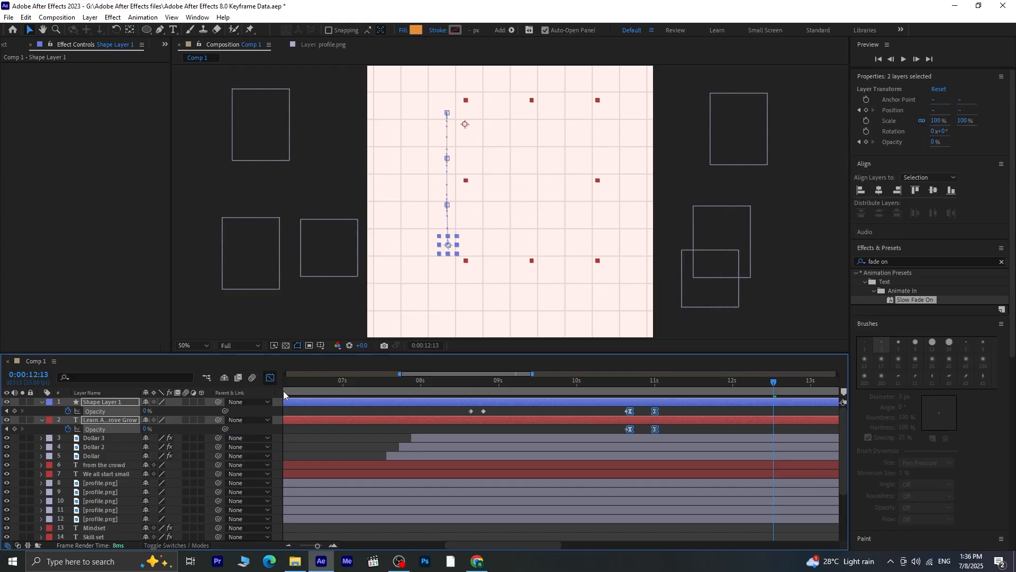
{"action": "left_click", "coordinate": [269, 377]}
{"action": "left_click", "coordinate": [652, 490]}
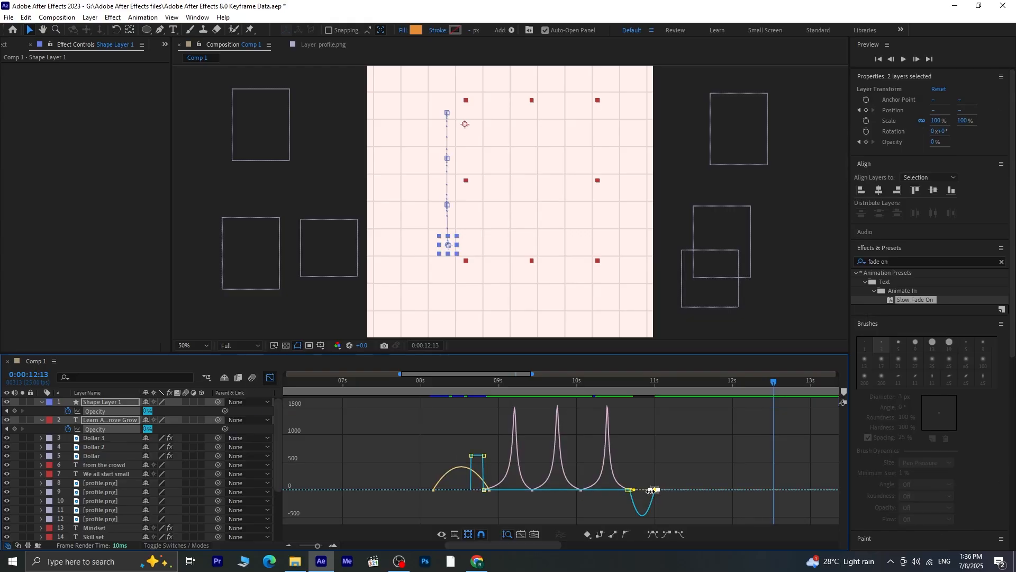
{"action": "scroll", "coordinate": [645, 491], "scroll_direction": "up", "scroll_amount": 8}
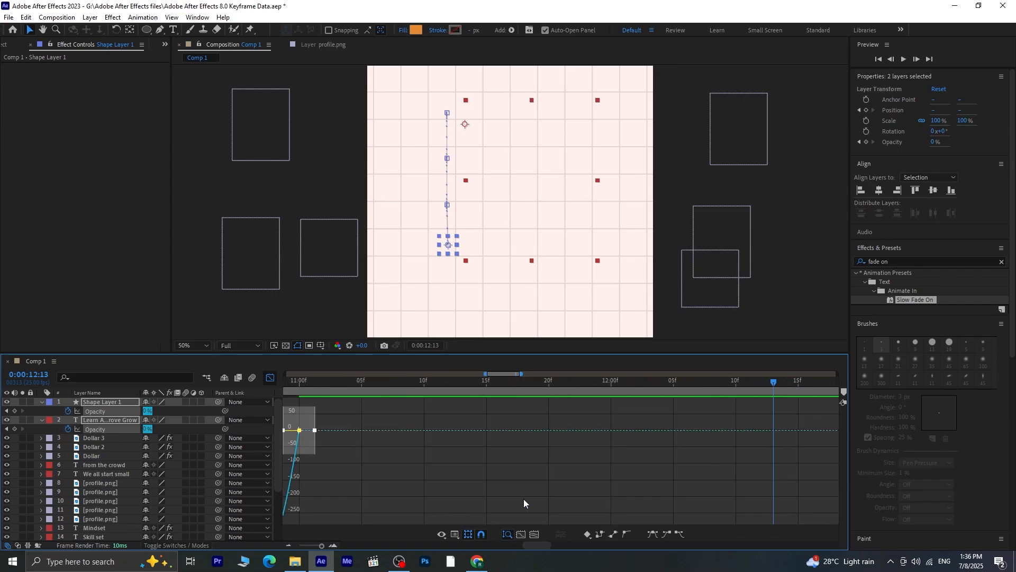
{"action": "scroll", "coordinate": [609, 432], "scroll_direction": "down", "scroll_amount": 4}
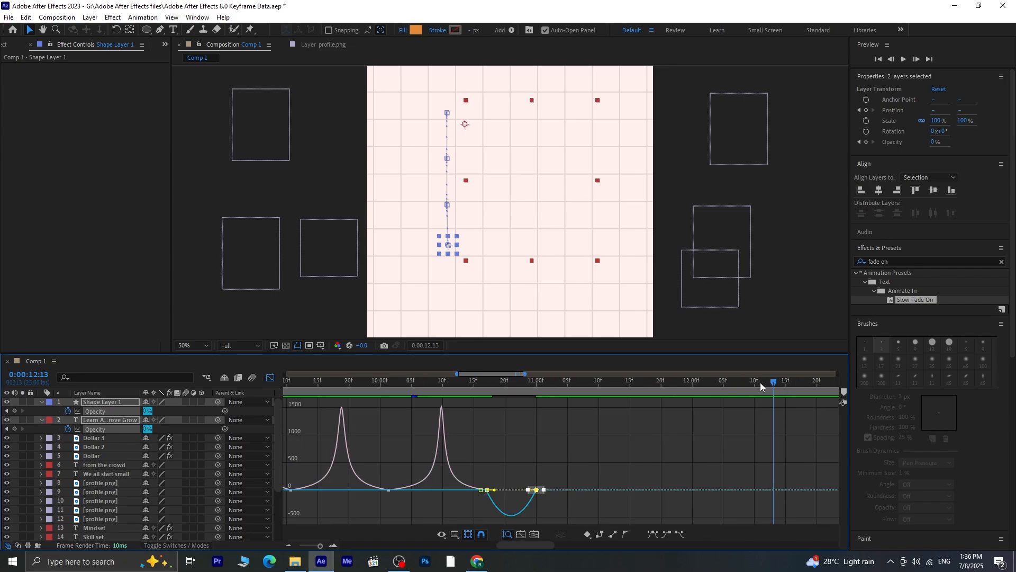
{"action": "left_click_drag", "start_coordinate": [704, 395], "coordinate": [507, 459]}
{"action": "key", "text": "equal"}
{"action": "key", "text": "equal"}
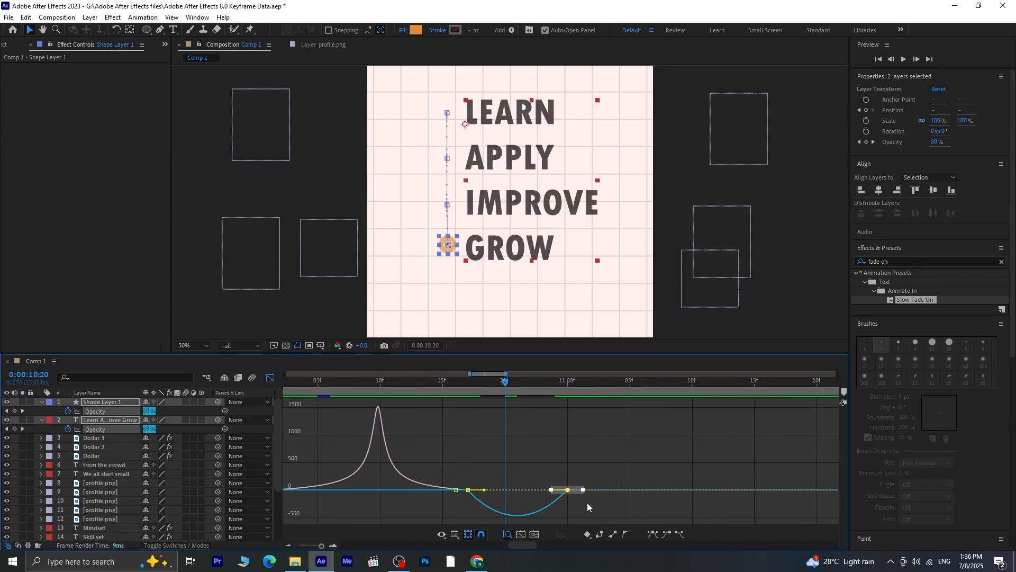
{"action": "left_click_drag", "start_coordinate": [647, 443], "coordinate": [523, 459]}
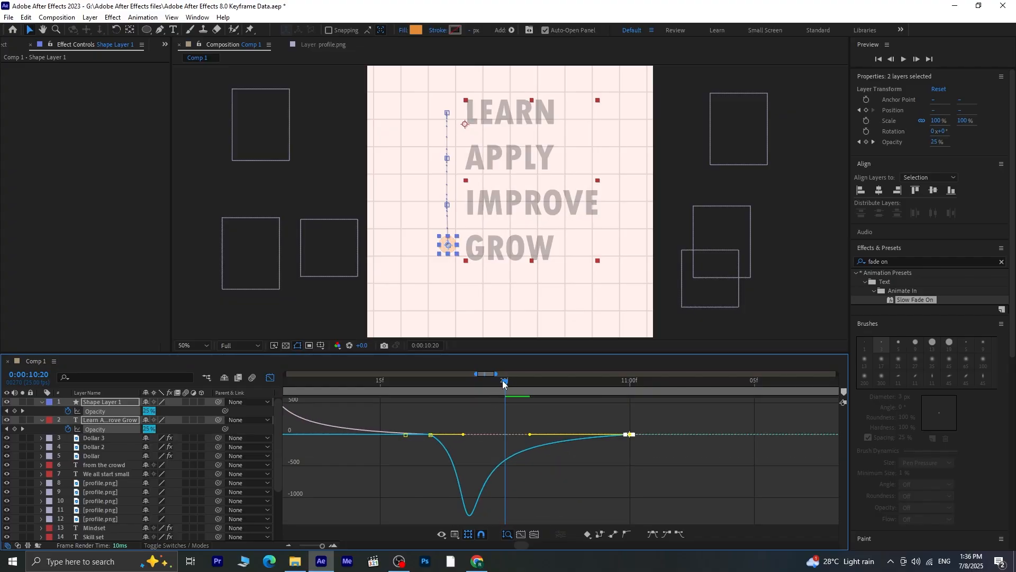
Preview the eased fade-out of the list text and orange bullet, closing the speed graph between playbacks
{"action": "left_click_drag", "start_coordinate": [506, 383], "coordinate": [421, 386]}
{"action": "key", "text": "space"}
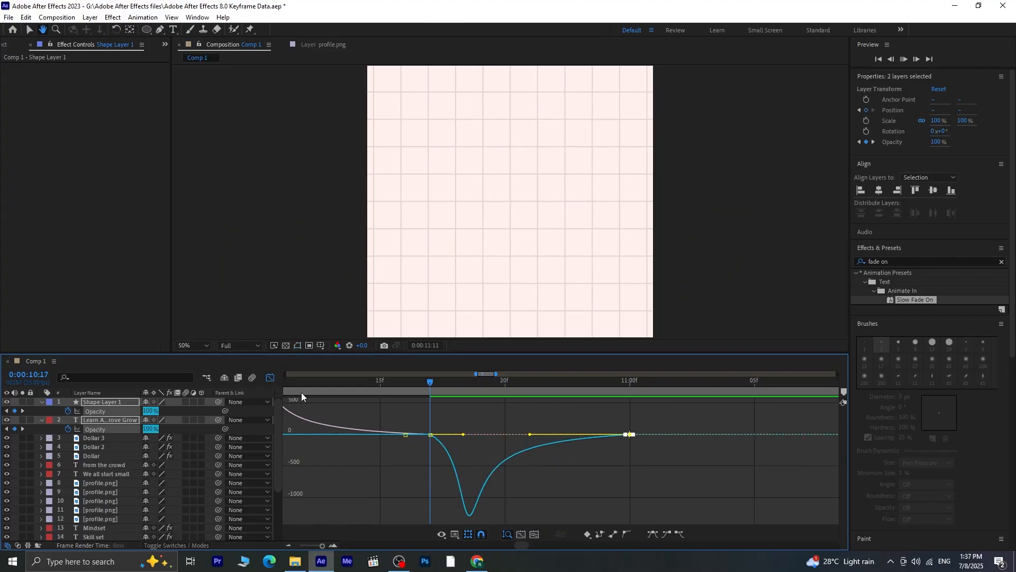
{"action": "key", "text": "space"}
{"action": "left_click", "coordinate": [270, 378]}
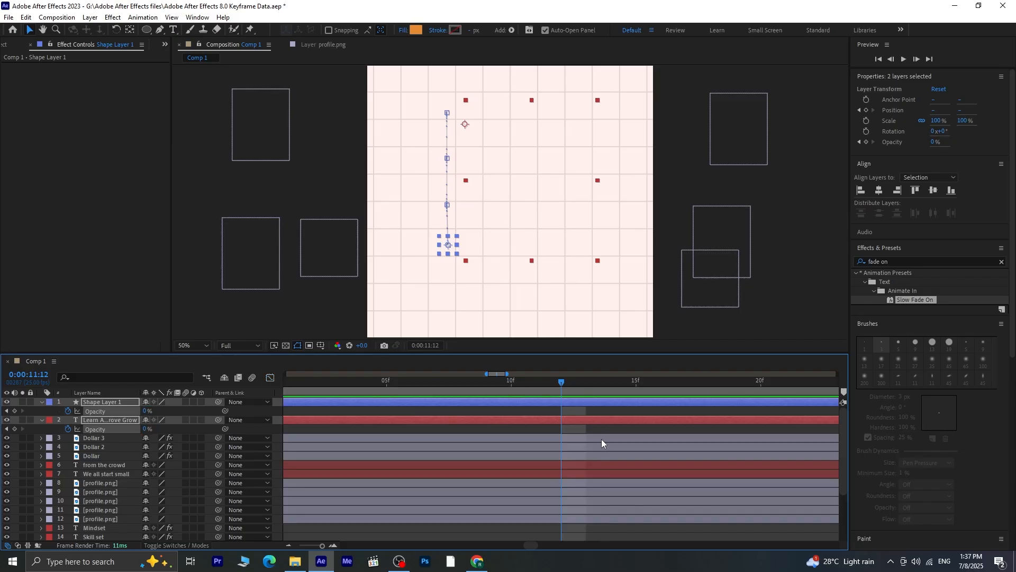
{"action": "key", "text": "minus"}
{"action": "key", "text": "minus"}
{"action": "key", "text": "minus"}
{"action": "key", "text": "minus"}
{"action": "left_click_drag", "start_coordinate": [557, 386], "coordinate": [514, 394]}
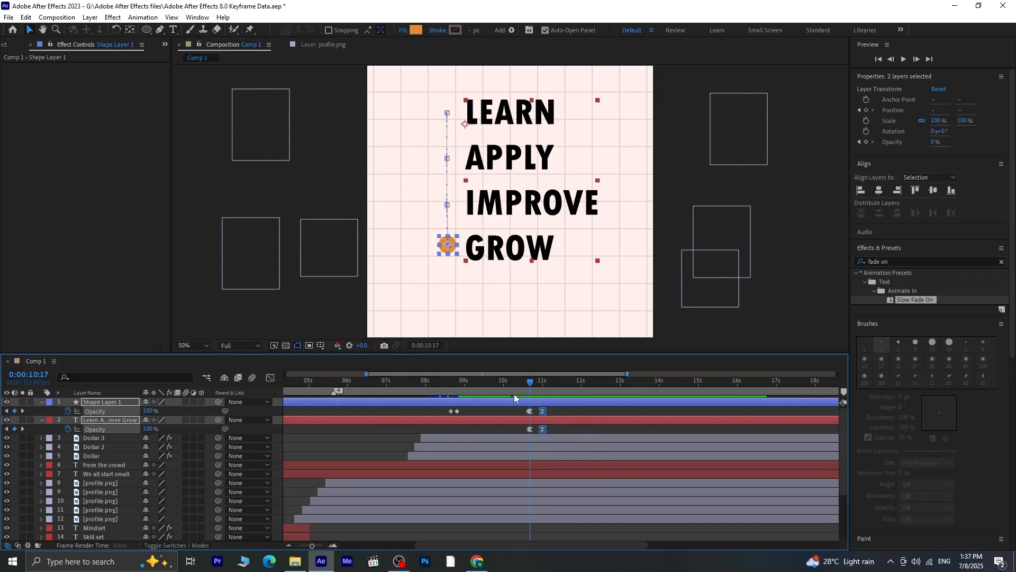
{"action": "key", "text": "space"}
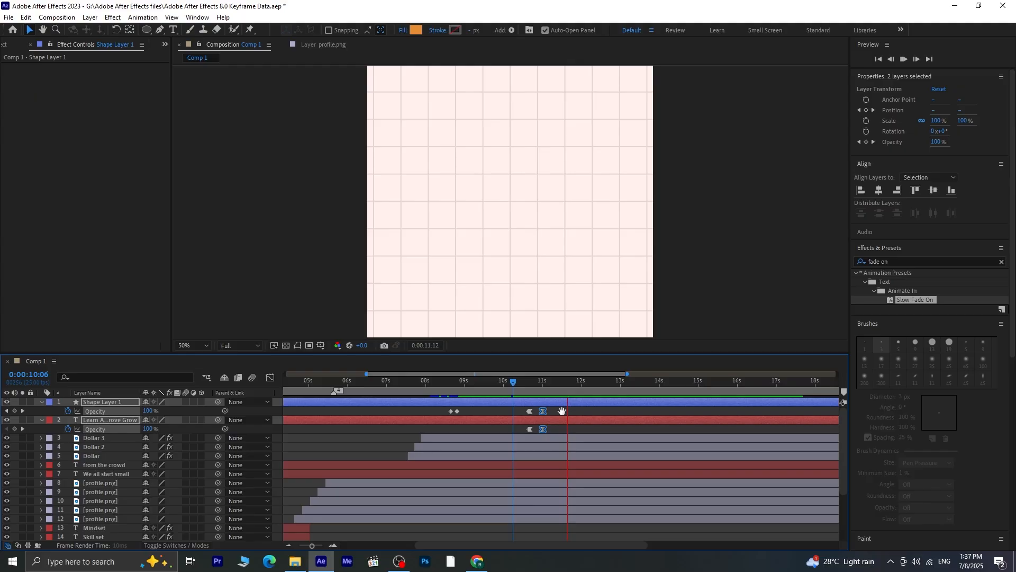
{"action": "key", "text": "space"}
Collapse the revealed properties of the circle and list text layers in the timeline
{"action": "left_click", "coordinate": [43, 402]}
{"action": "left_click", "coordinate": [41, 411]}
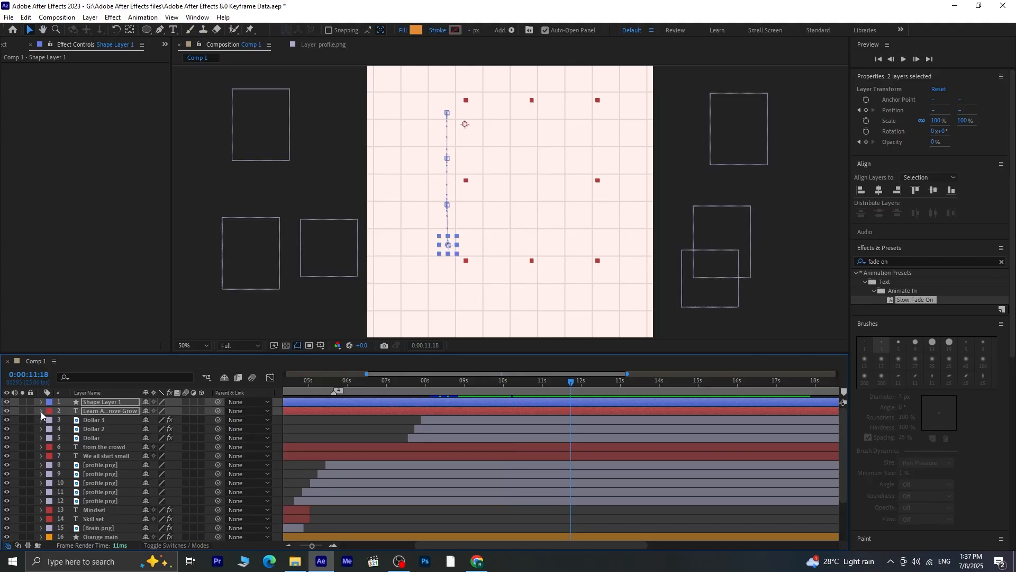
{"action": "left_click", "coordinate": [128, 304]}
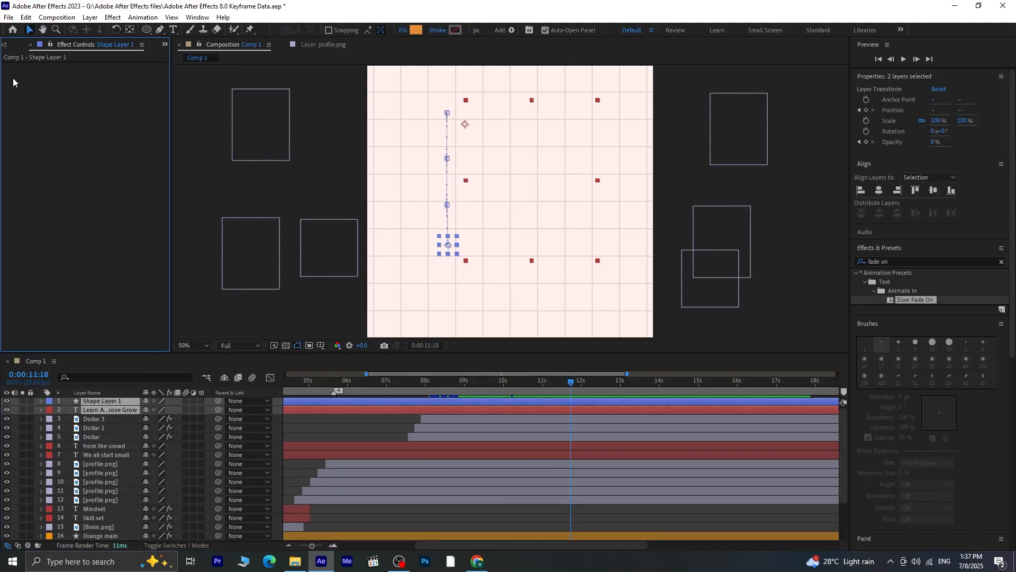
Import the Toicon-icon-fandom-build.svg PNG from Downloads folder 1 and add it as the top layer of Comp 1
{"action": "left_click", "coordinate": [6, 45]}
{"action": "right_click", "coordinate": [71, 217]}
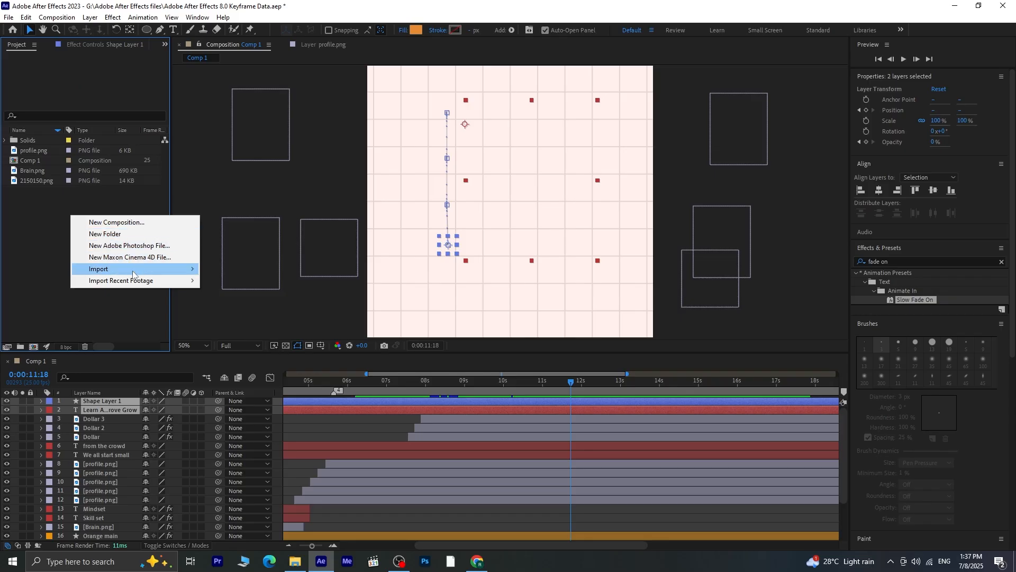
{"action": "mouse_move", "coordinate": [135, 270]}
{"action": "left_click", "coordinate": [219, 269]}
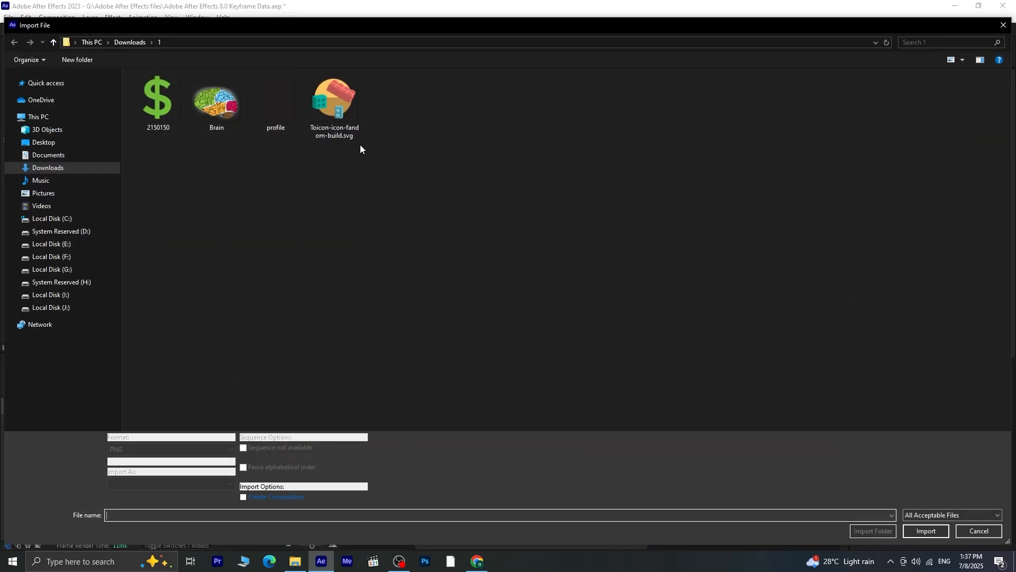
{"action": "left_click", "coordinate": [356, 137]}
{"action": "left_click", "coordinate": [926, 523]}
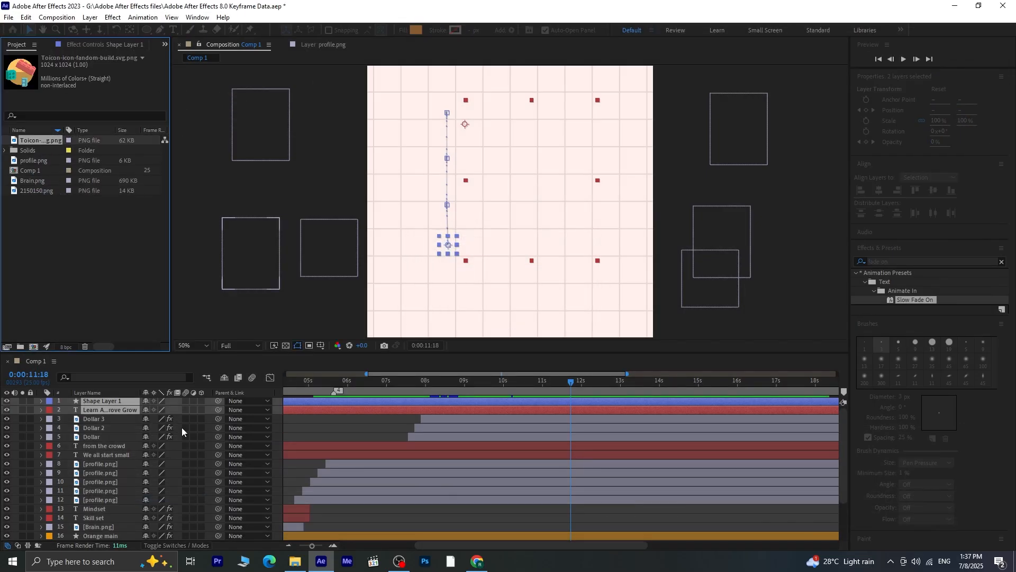
{"action": "left_click_drag", "start_coordinate": [44, 139], "coordinate": [101, 315]}
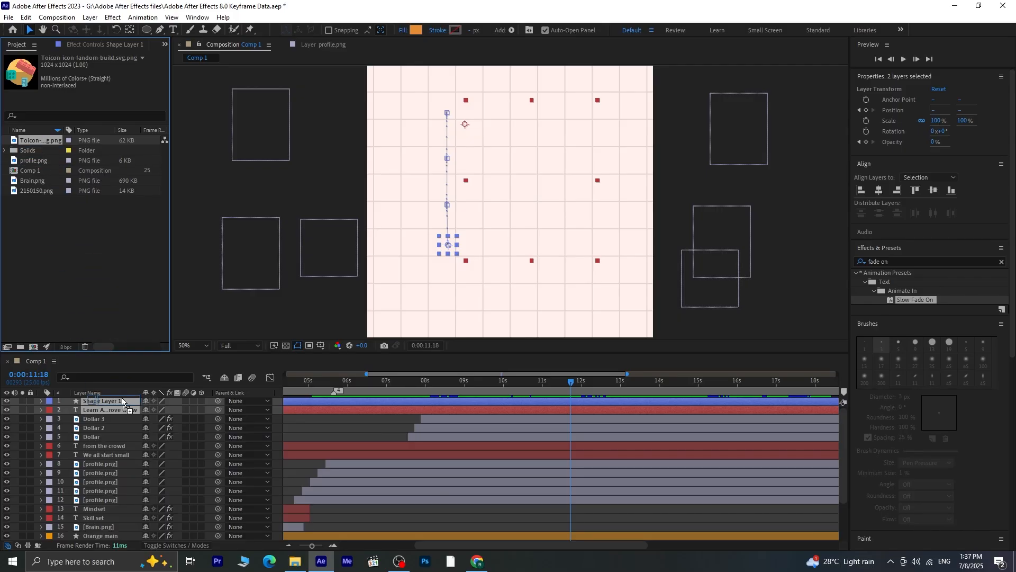
{"action": "mouse_move", "coordinate": [122, 400]}
{"action": "left_mouse_down"}
{"action": "mouse_move", "coordinate": [123, 414]}
{"action": "mouse_move", "coordinate": [120, 401]}
{"action": "left_mouse_up"}
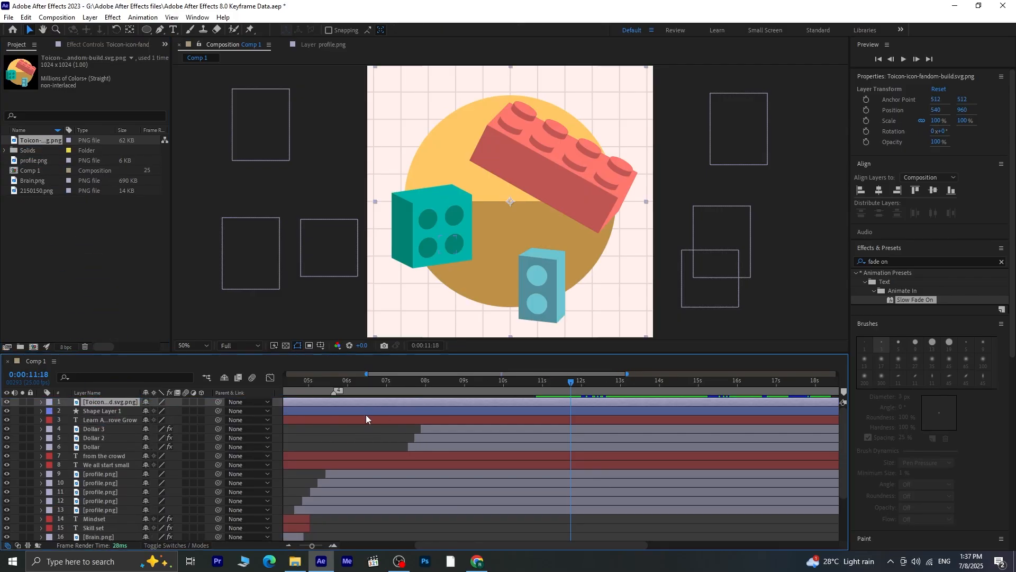
Scale the building-blocks icon layer to 66%, with the preview at Full resolution and the whole frame in view
{"action": "left_click", "coordinate": [240, 345]}
{"action": "left_click", "coordinate": [249, 361]}
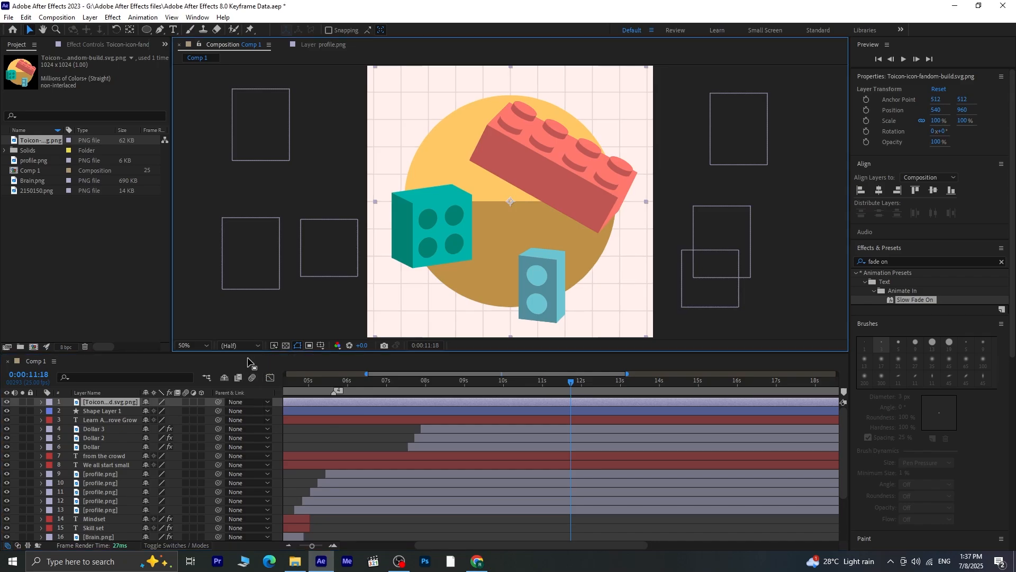
{"action": "key", "text": "s"}
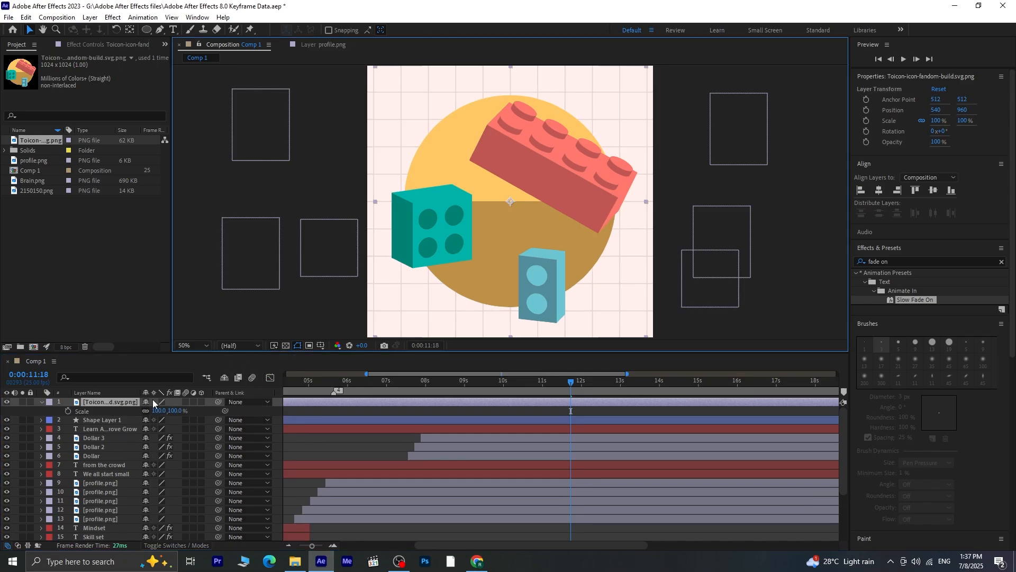
{"action": "left_click", "coordinate": [229, 350]}
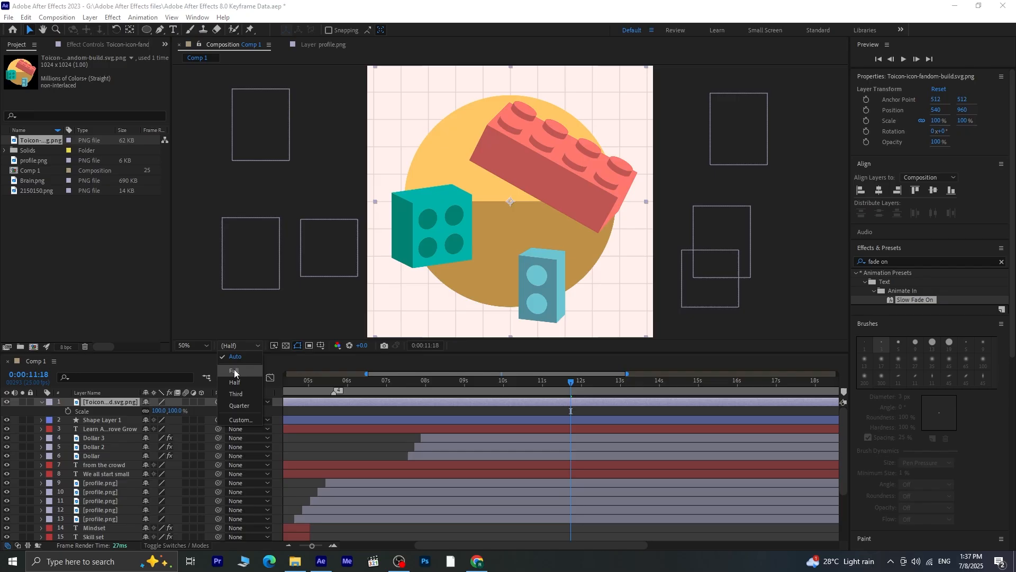
{"action": "left_click", "coordinate": [237, 373]}
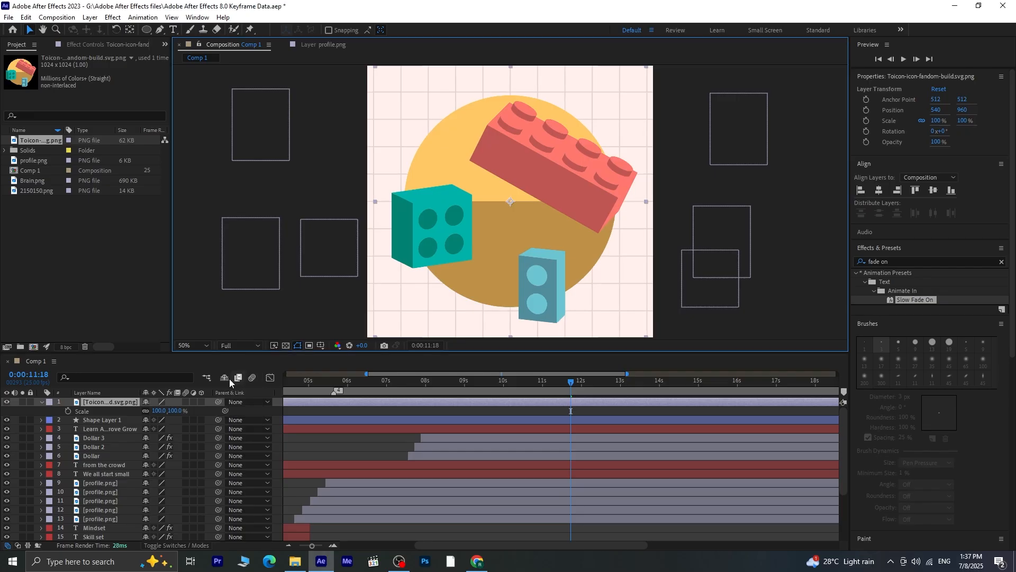
{"action": "left_click", "coordinate": [196, 346]}
{"action": "left_click", "coordinate": [192, 382]}
{"action": "left_click_drag", "start_coordinate": [178, 412], "coordinate": [162, 413]}
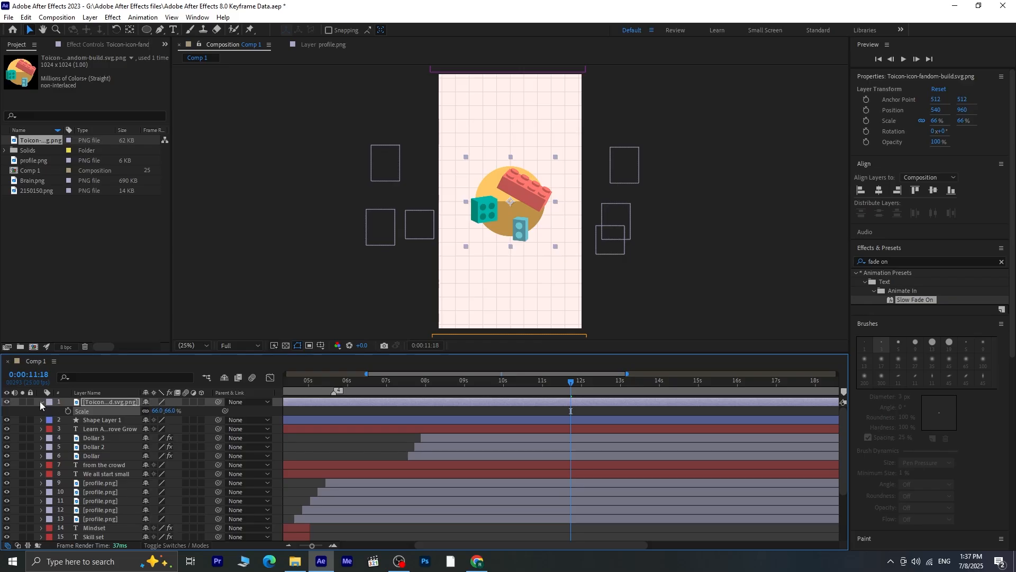
Apply the Block Dissolve - random preset to the building-blocks icon at 0:00:10:21 and preview the transition
{"action": "left_click", "coordinate": [1001, 264]}
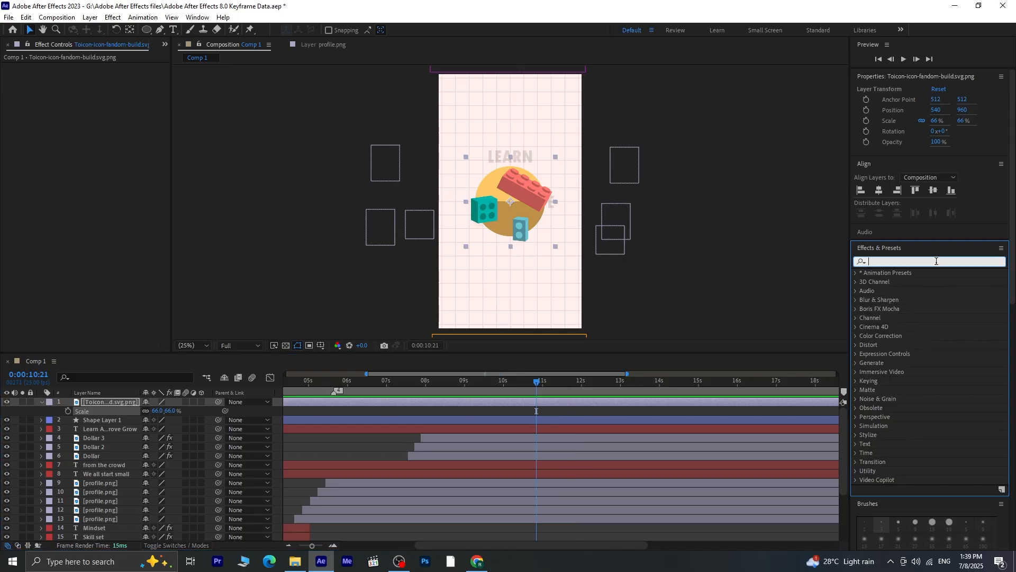
{"action": "type", "text": "diss"}
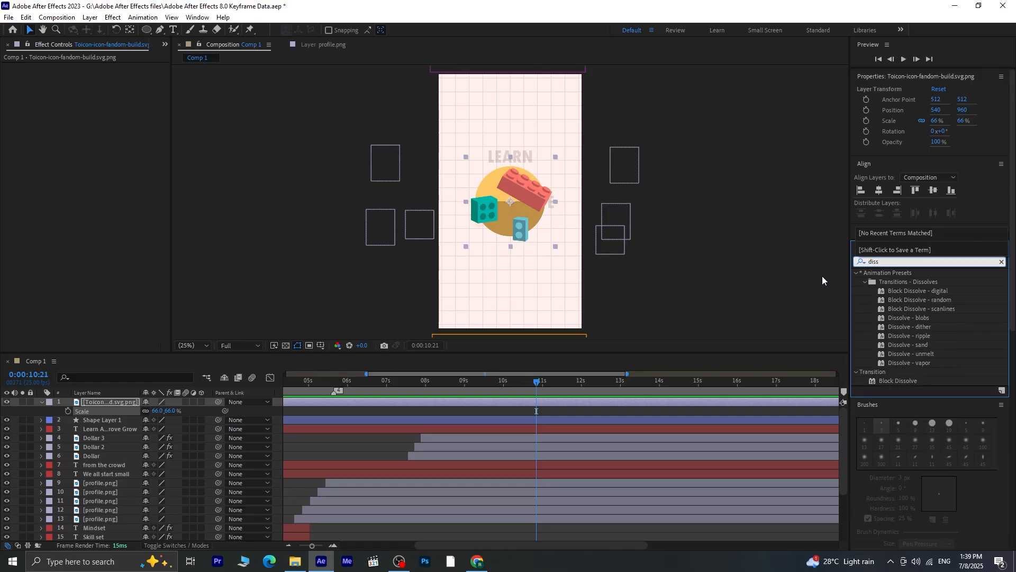
{"action": "double_click", "coordinate": [921, 300]}
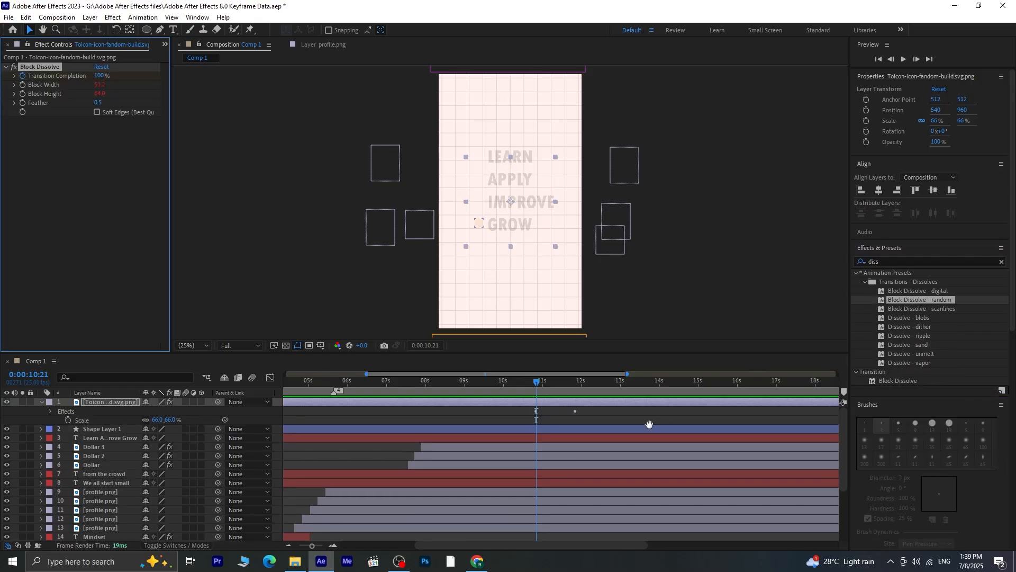
{"action": "key", "text": "space"}
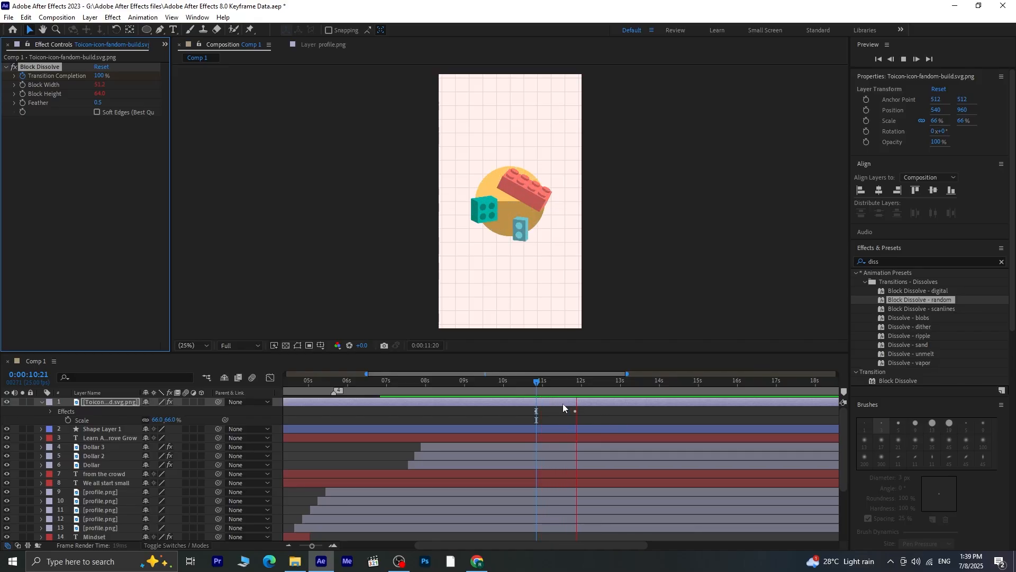
Move the icon's final 0% Transition Completion keyframe earlier, to about 11.5 seconds, and preview the faster dissolve
{"action": "left_click", "coordinate": [564, 403]}
{"action": "key", "text": "u"}
{"action": "left_click", "coordinate": [562, 421]}
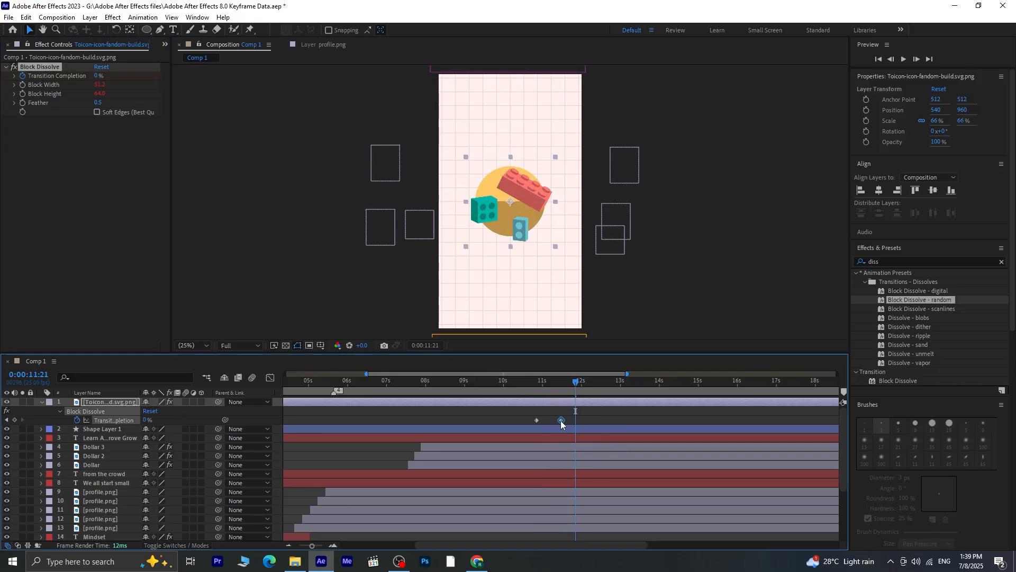
{"action": "left_click_drag", "start_coordinate": [567, 386], "coordinate": [515, 382]}
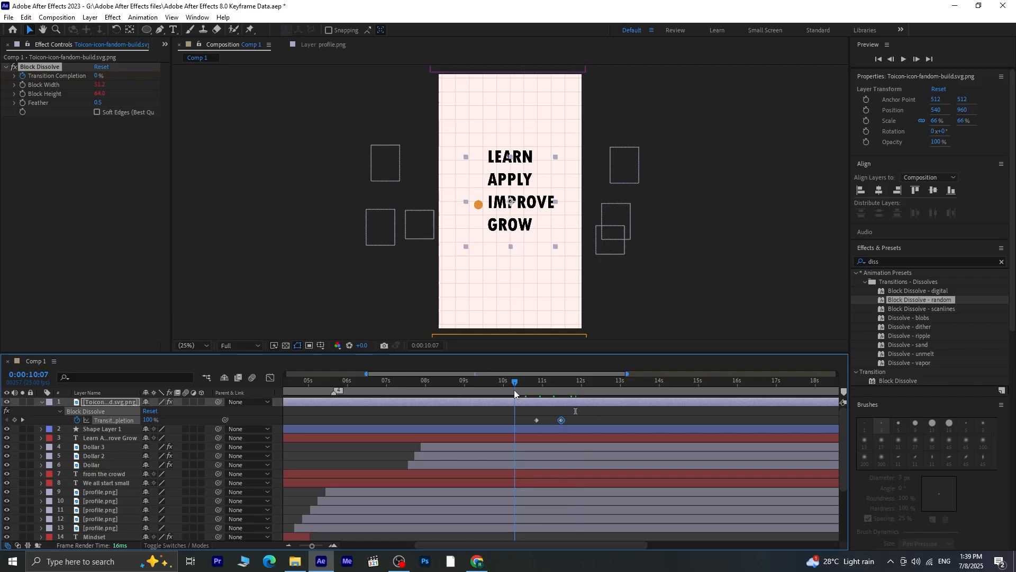
{"action": "key", "text": "space"}
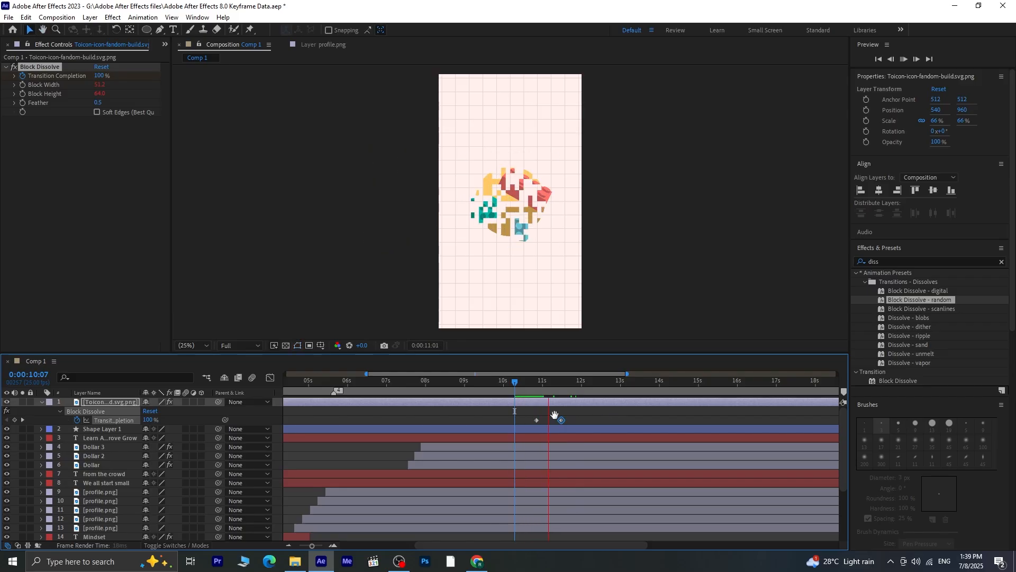
Shift the icon's first 100% Transition Completion keyframe slightly later, to just before 11 seconds, and preview the dissolve
{"action": "left_click", "coordinate": [537, 421]}
{"action": "left_click_drag", "start_coordinate": [536, 420], "coordinate": [540, 420]}
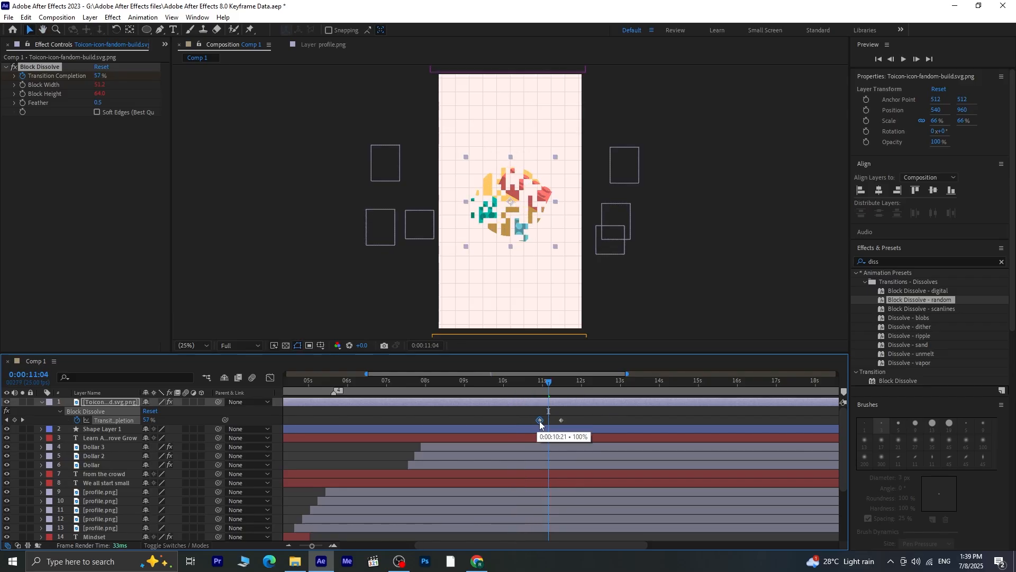
{"action": "key", "text": "space"}
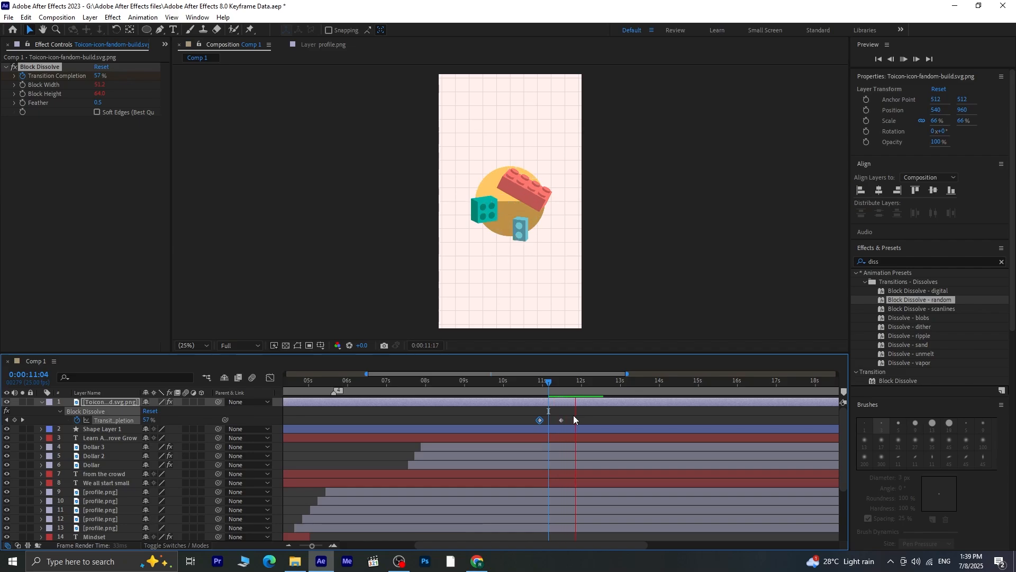
{"action": "left_click", "coordinate": [587, 383]}
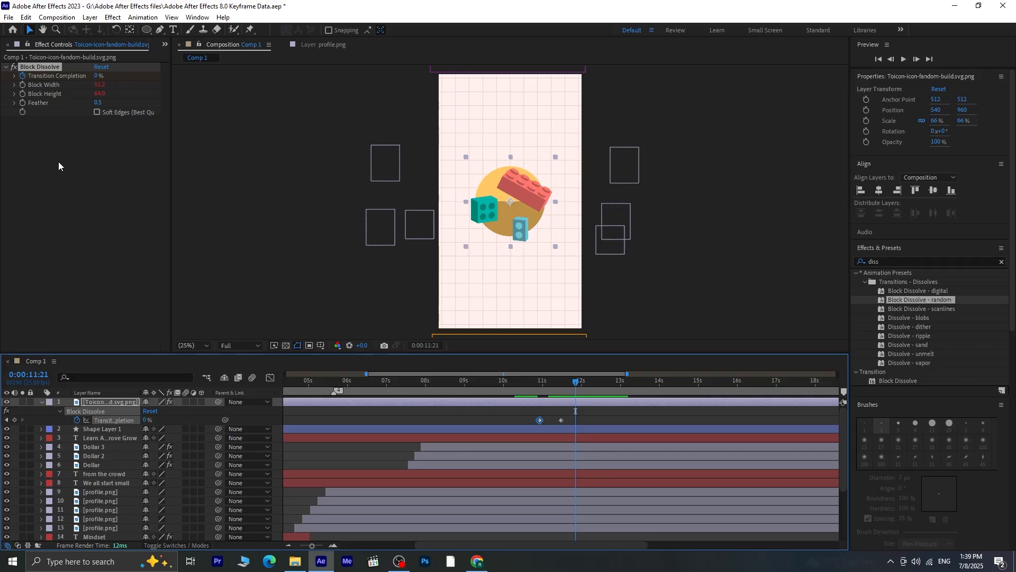
Copy the Wiggle - position and Transform effects from the Brain.png layer onto the building-blocks icon layer
{"action": "left_click", "coordinate": [118, 401]}
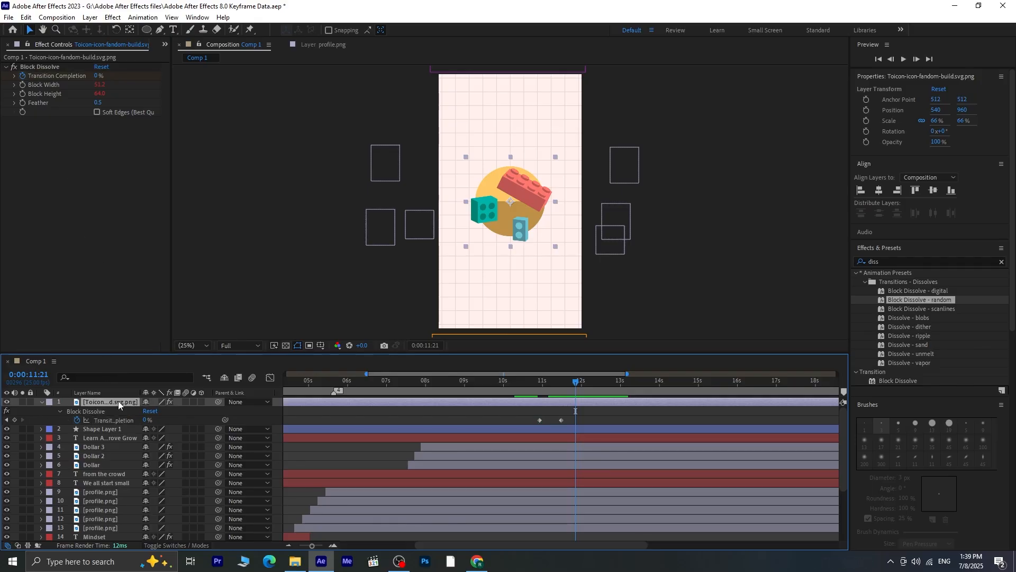
{"action": "scroll", "coordinate": [103, 512], "scroll_direction": "down", "scroll_amount": 5}
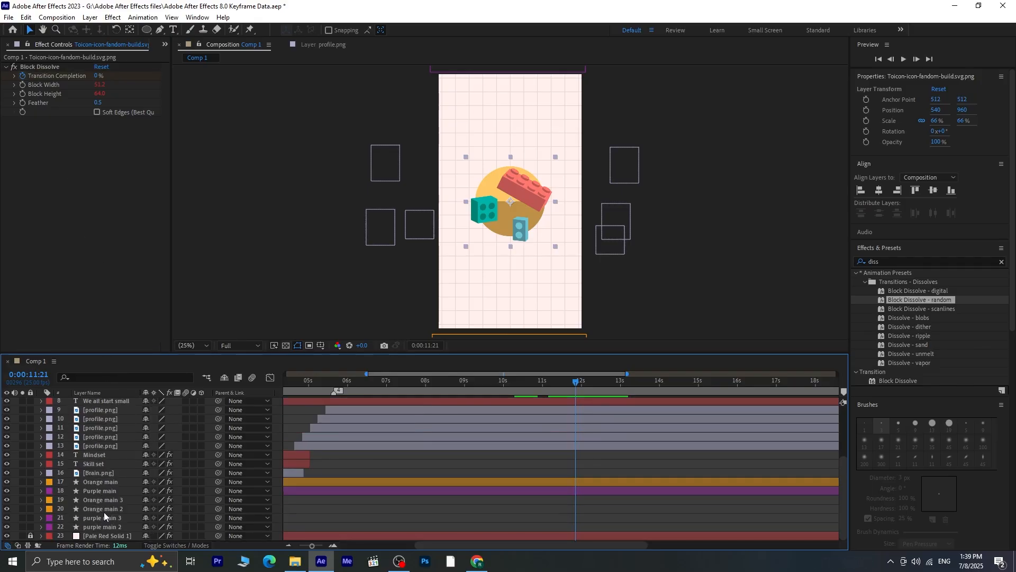
{"action": "left_click", "coordinate": [97, 472]}
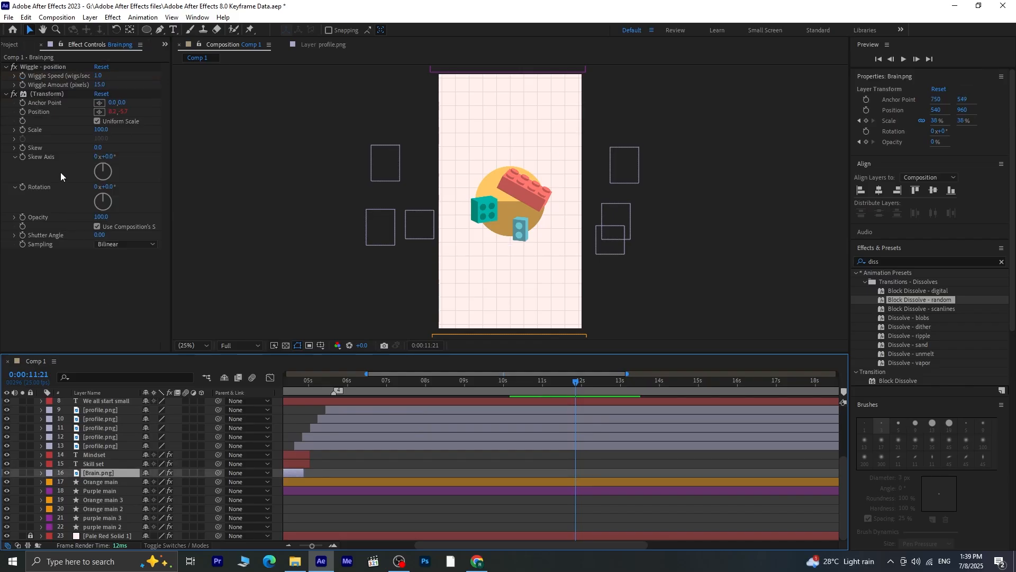
{"action": "left_click", "coordinate": [52, 65]}
{"action": "key", "text": "ctrl+a"}
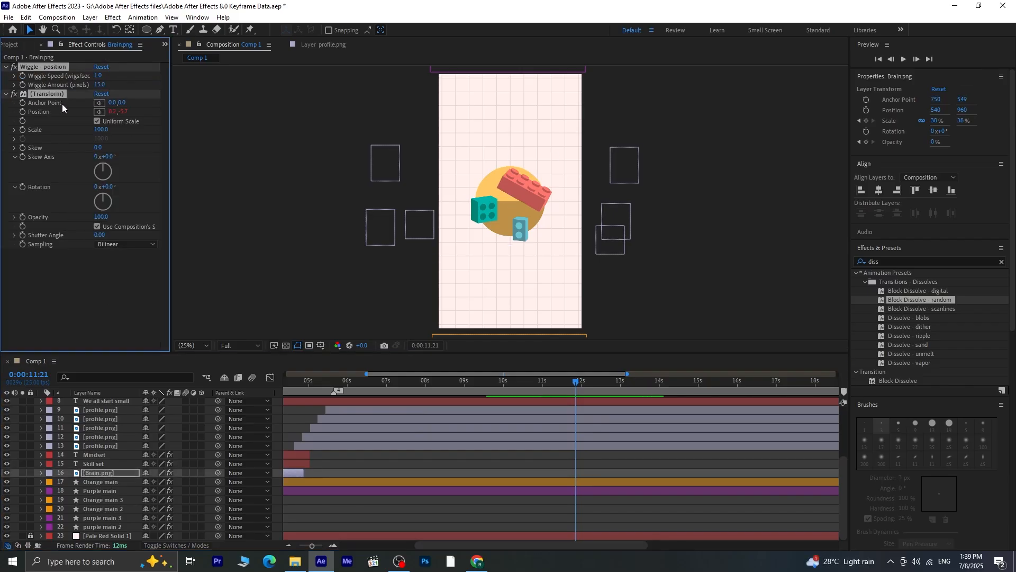
{"action": "scroll", "coordinate": [133, 418], "scroll_direction": "up", "scroll_amount": 5}
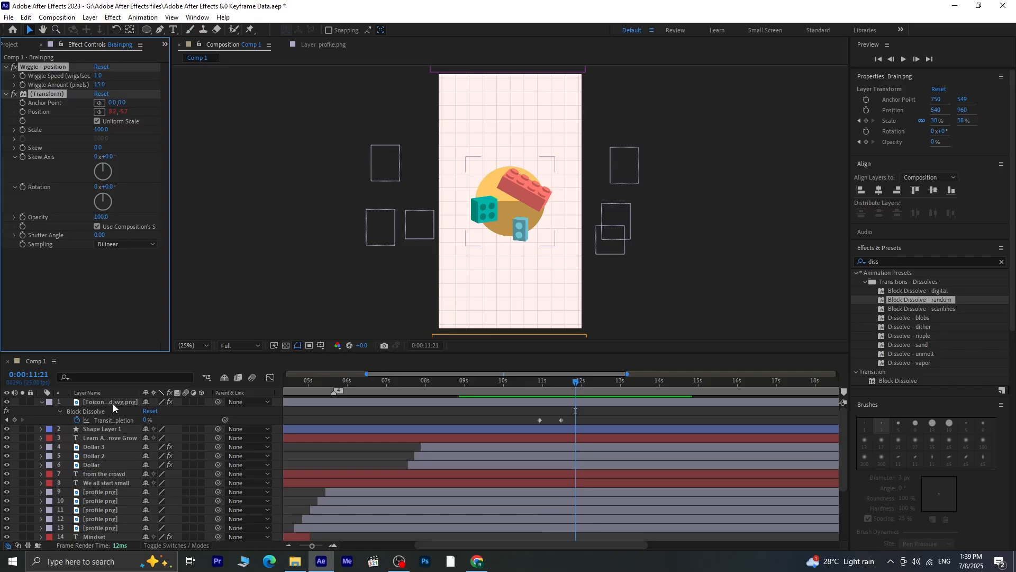
{"action": "left_click", "coordinate": [113, 403]}
{"action": "key", "text": "ctrl+v"}
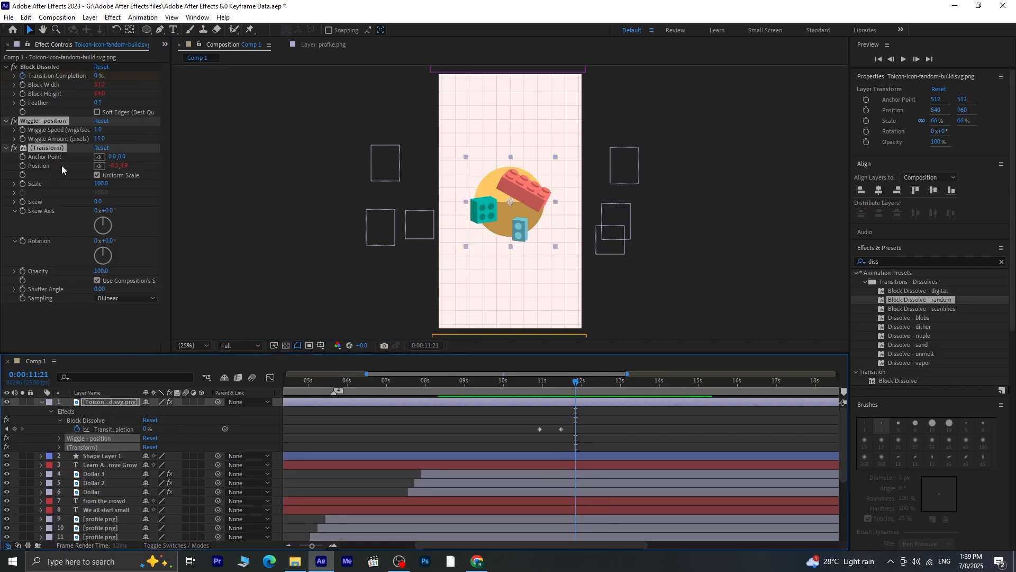
Set the work area to end at about 15 seconds and preview the complete animation
{"action": "left_click_drag", "start_coordinate": [567, 382], "coordinate": [620, 387]}
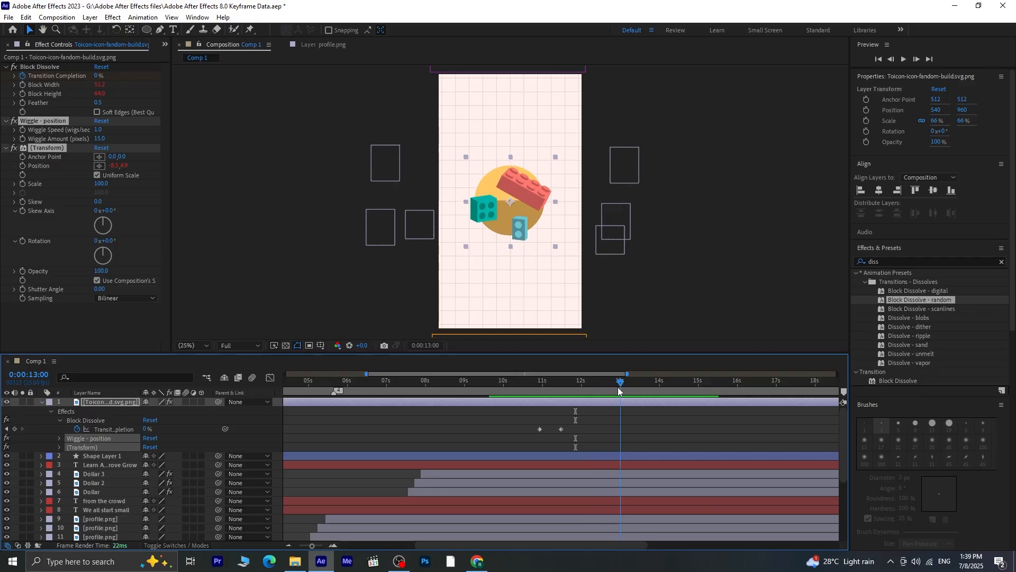
{"action": "left_click", "coordinate": [42, 402]}
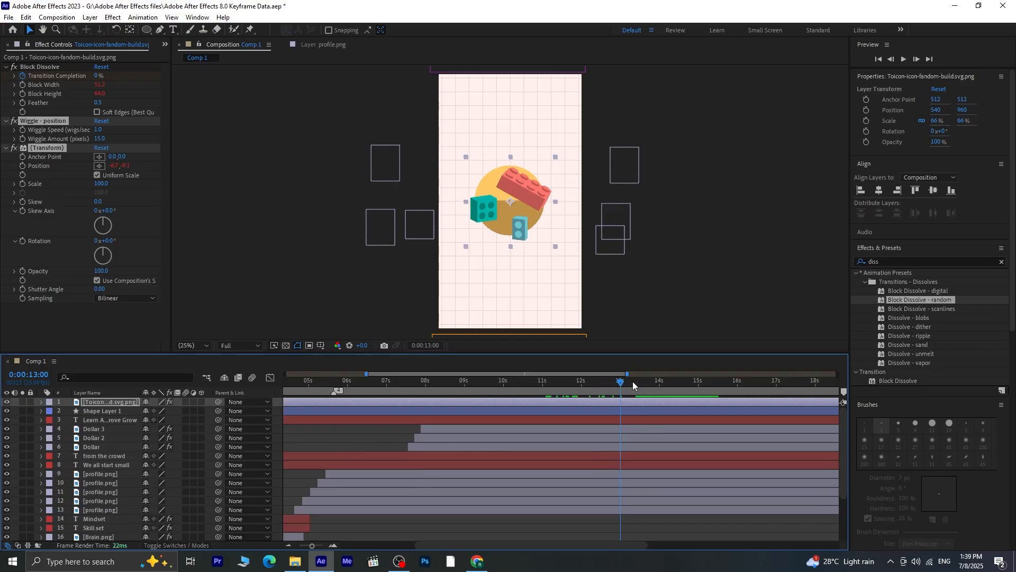
{"action": "key", "text": "n"}
{"action": "key", "text": "space"}
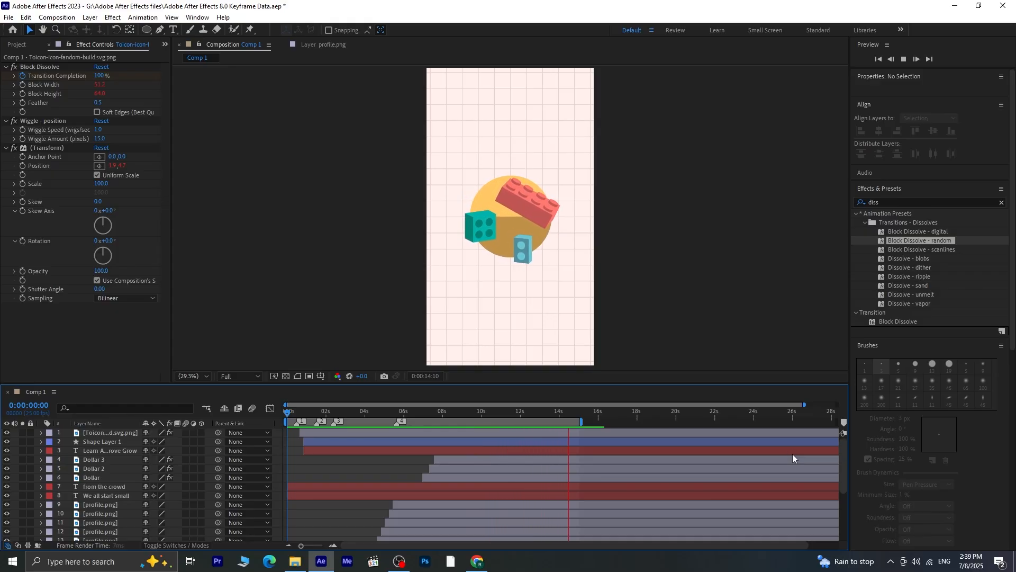
{"action": "key", "text": "space"}
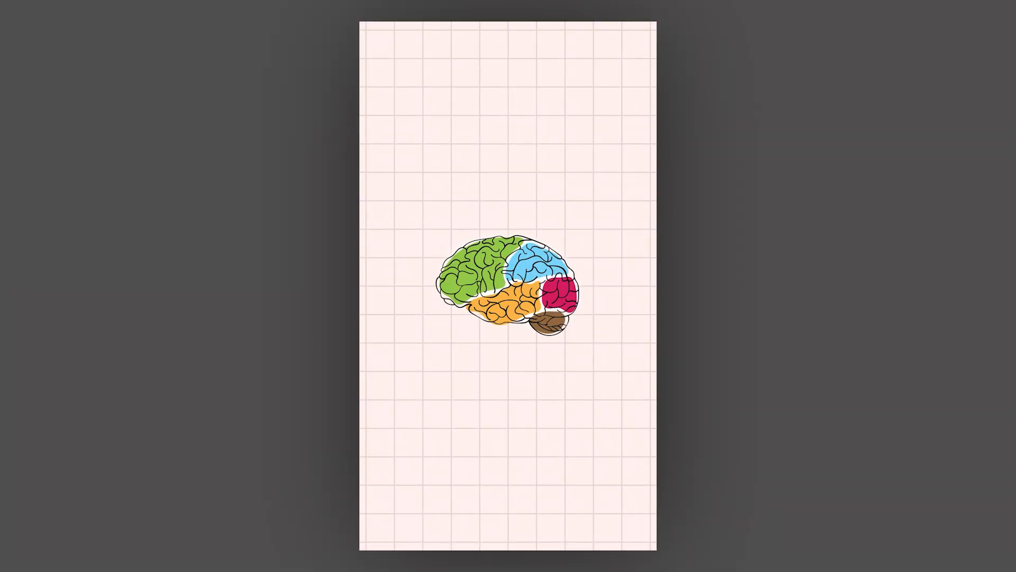